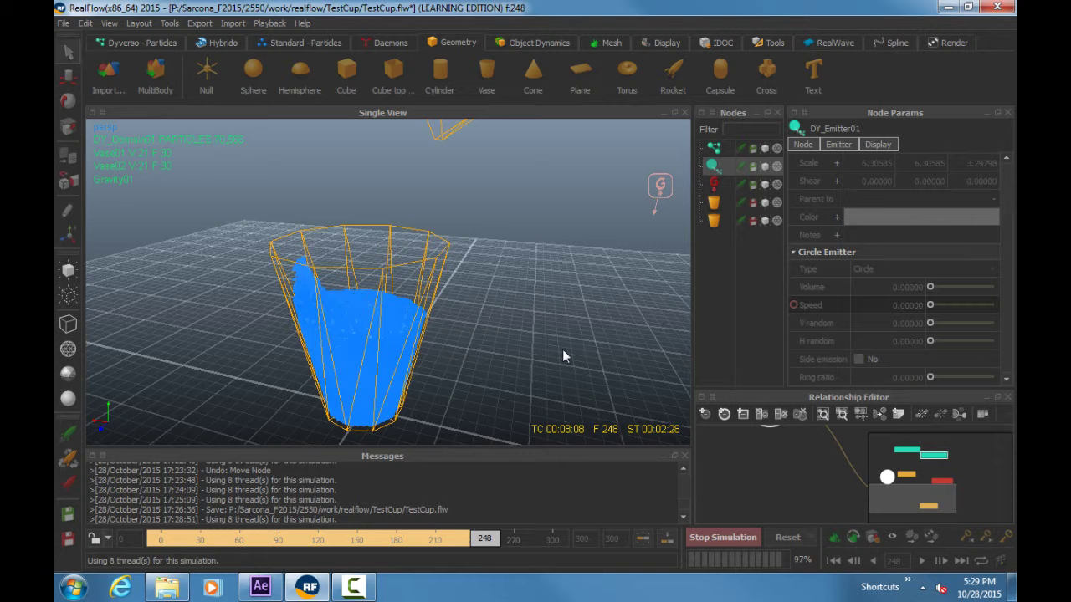
Step: Stop the running simulation at frame 250 and play the cached pour back from frame 0
key(Escape)
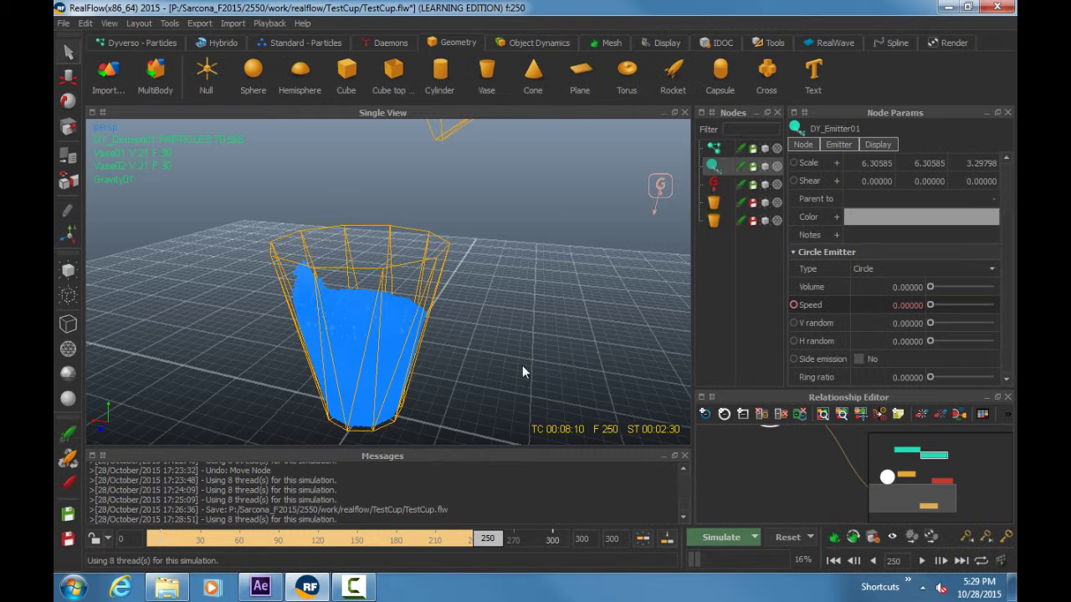
alt+drag(522, 364, 520, 342)
click(163, 539)
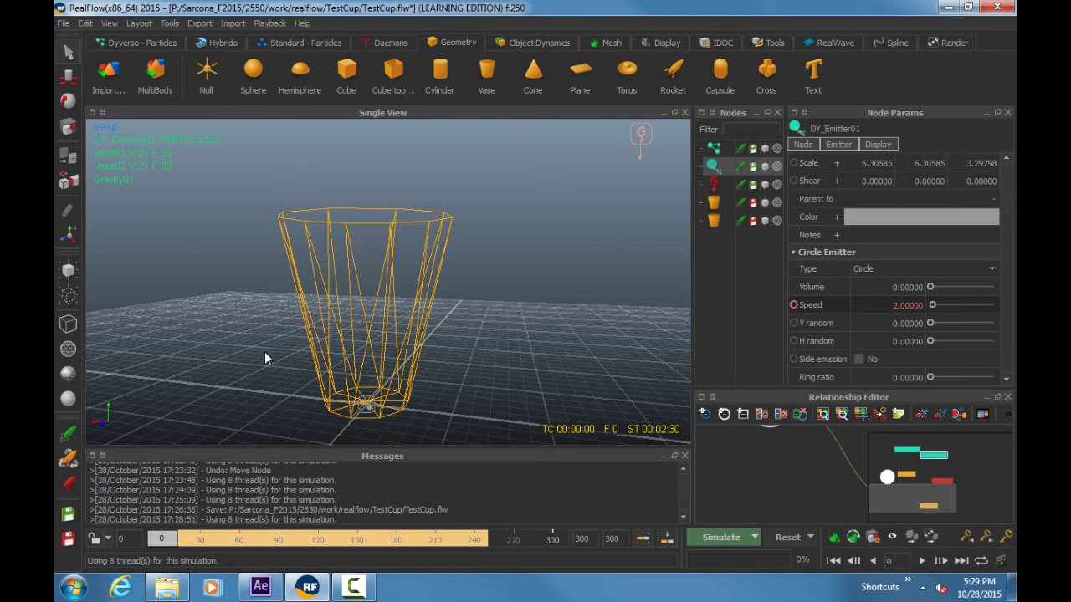
key(space)
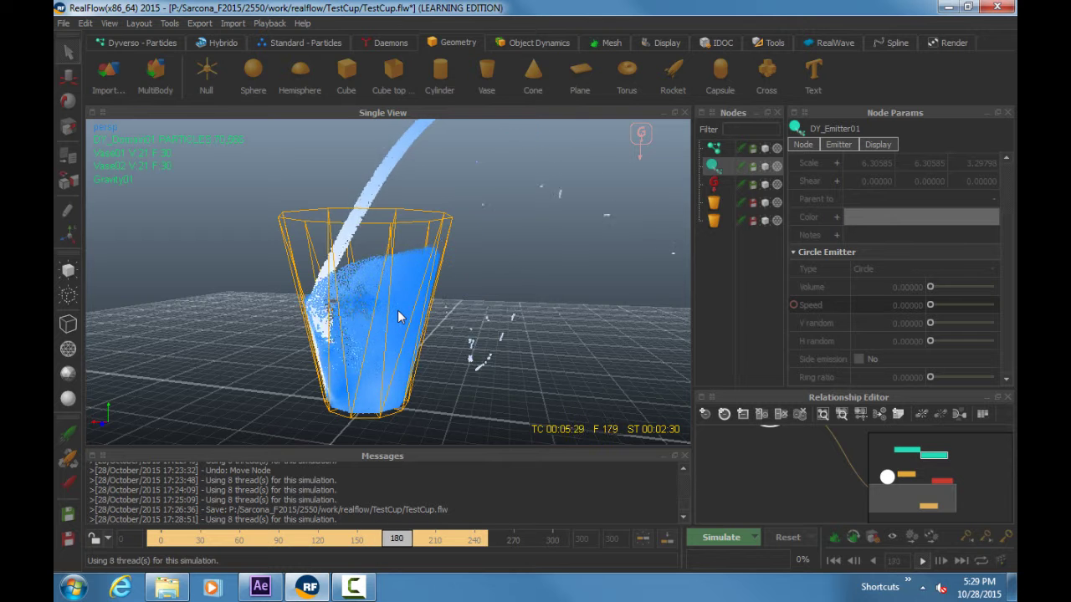
key(Escape)
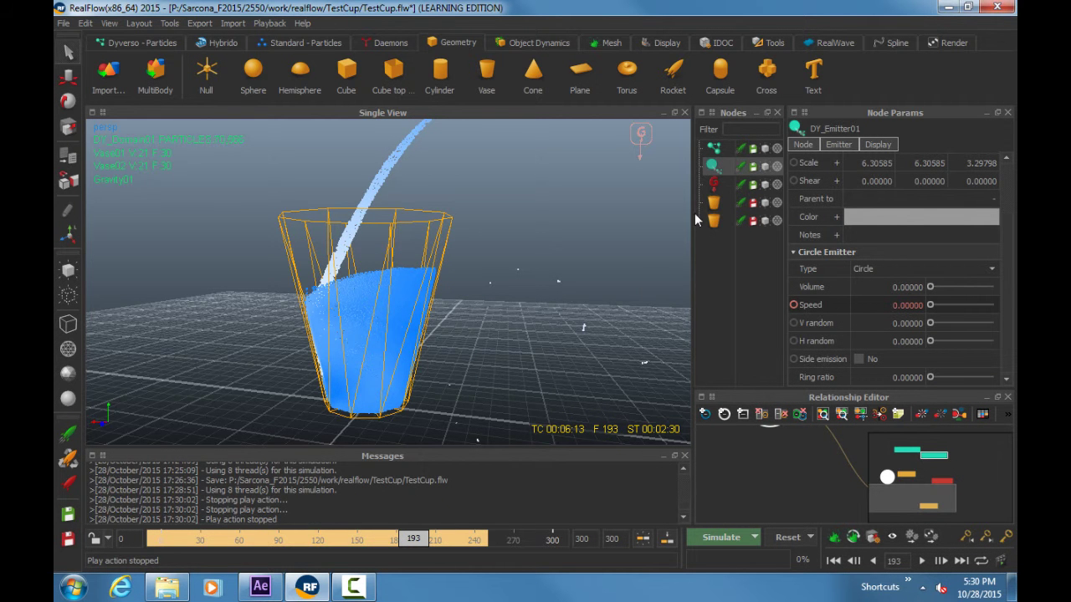
Step: Widen the node list so the full node names fit, and select DY_Domain01
drag(695, 219, 583, 222)
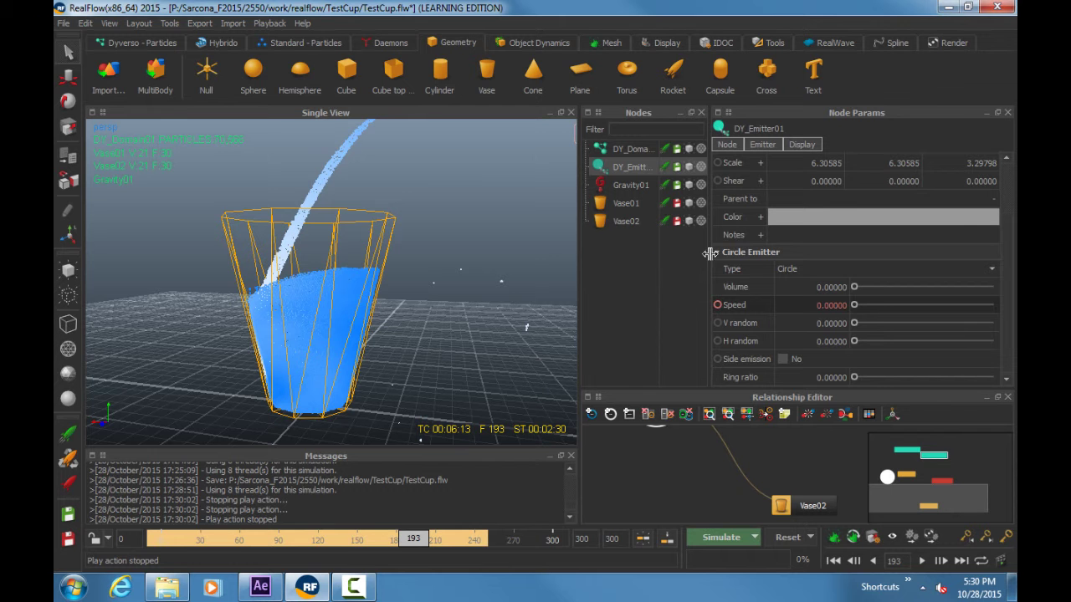
drag(709, 253, 741, 251)
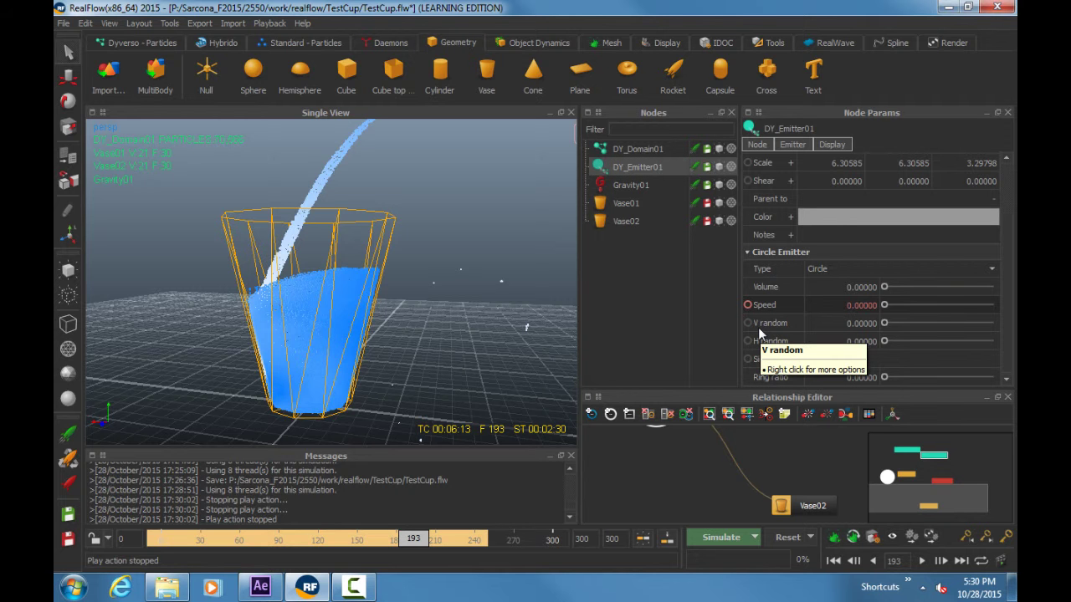
click(633, 150)
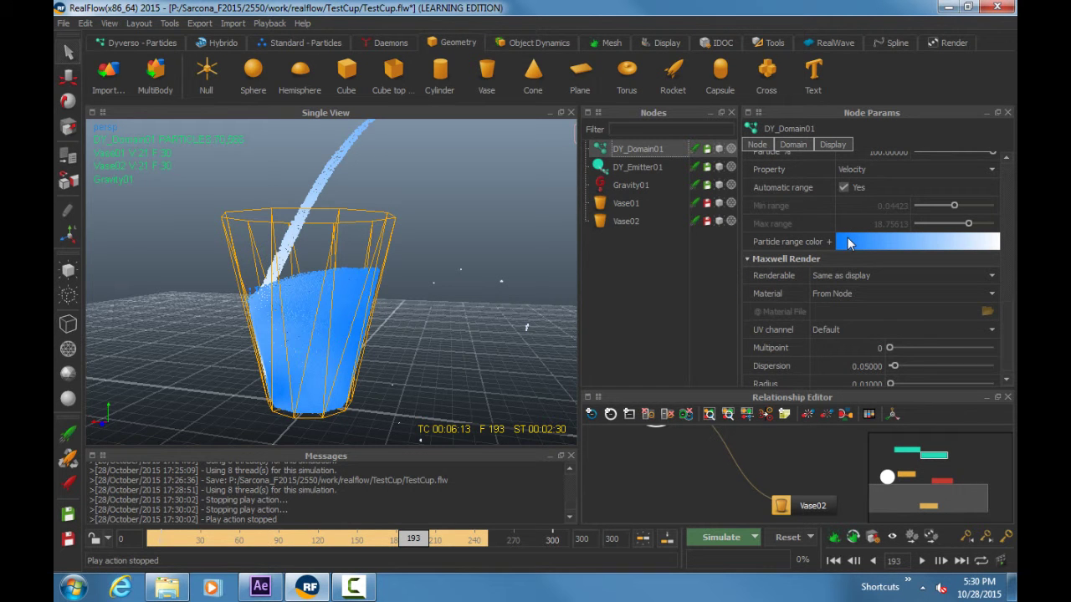
Step: Examine DY_Domain01's display type options and particle parameters, keeping the display type at Point
scroll(847, 242, up, 3)
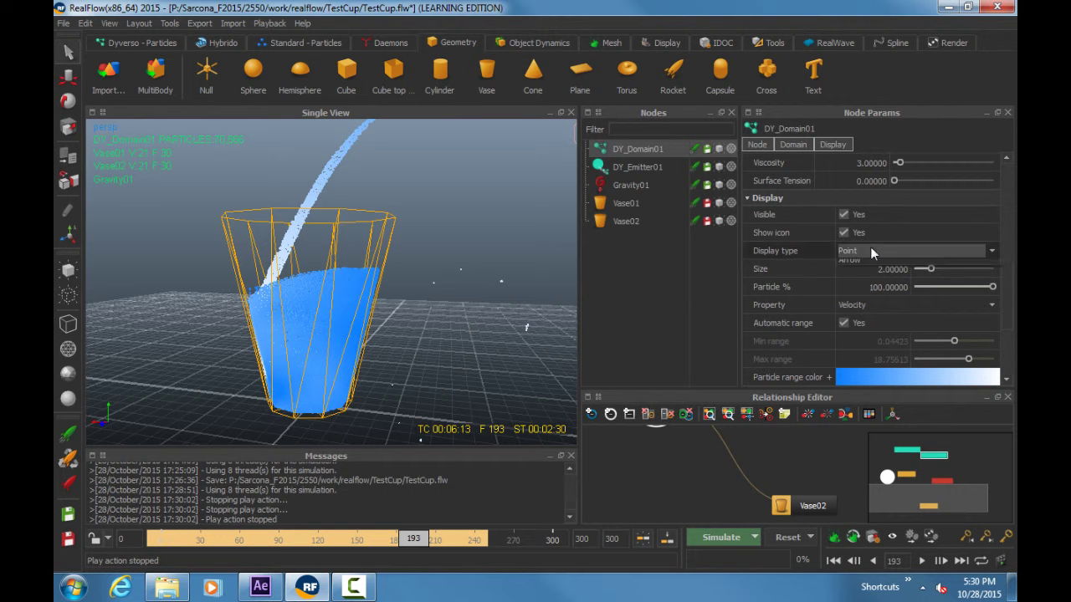
click(871, 250)
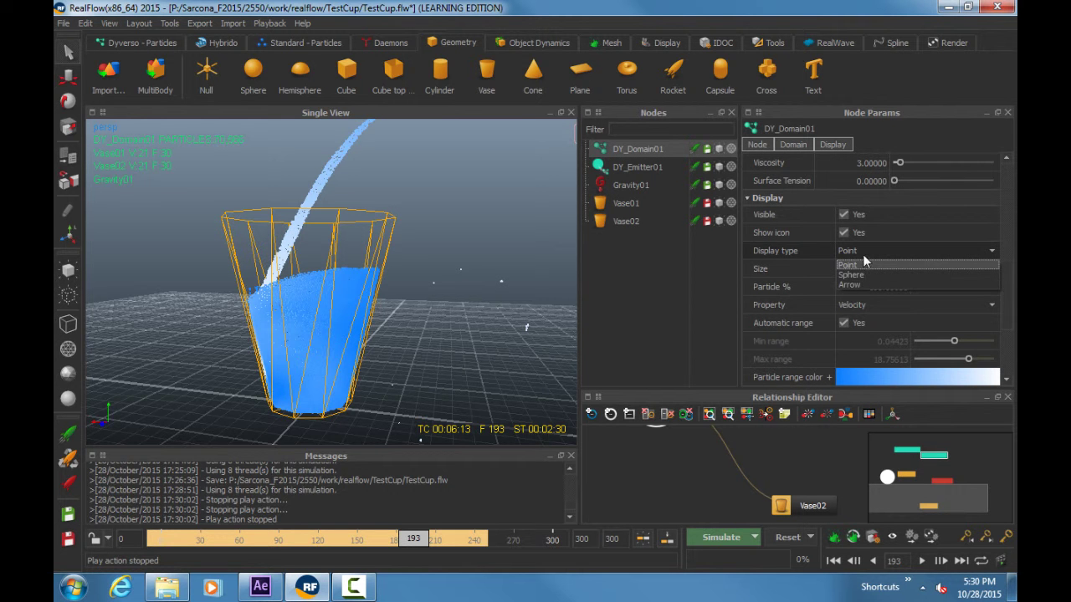
click(867, 264)
scroll(825, 277, down, 3)
scroll(825, 277, up, 5)
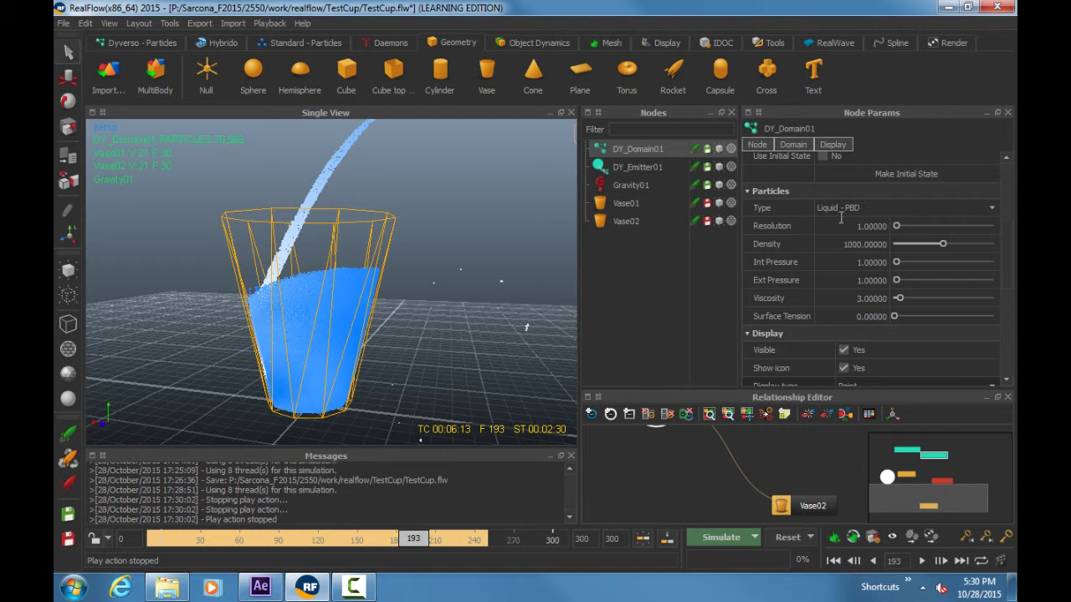
scroll(451, 293, down, 3)
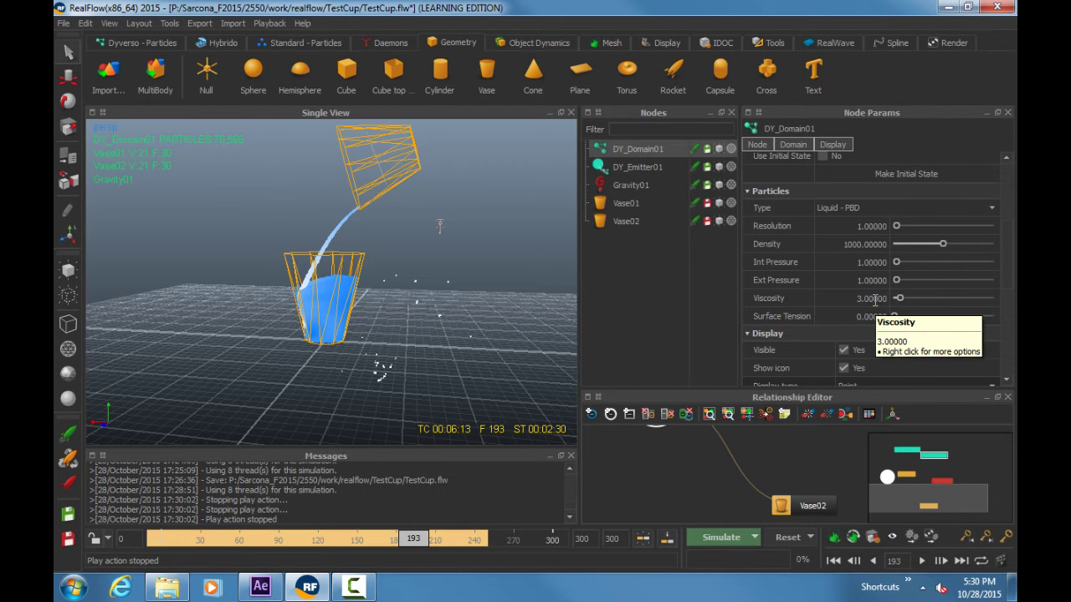
Step: Save and reset the simulation, and set DY_Domain01's particle viscosity to 150
key(ctrl+s)
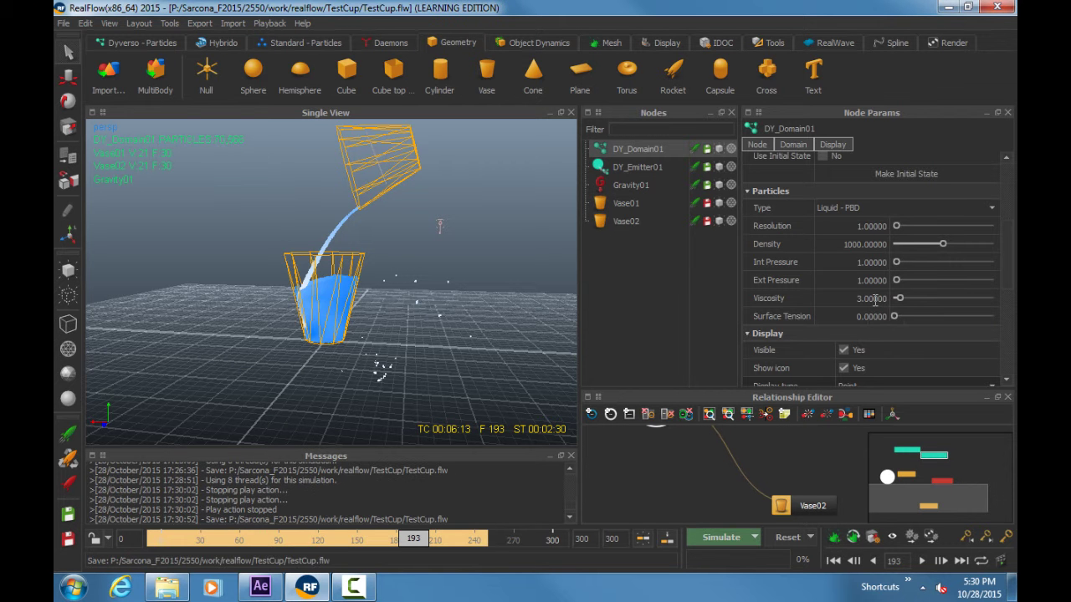
click(790, 537)
key(Return)
double_click(871, 298)
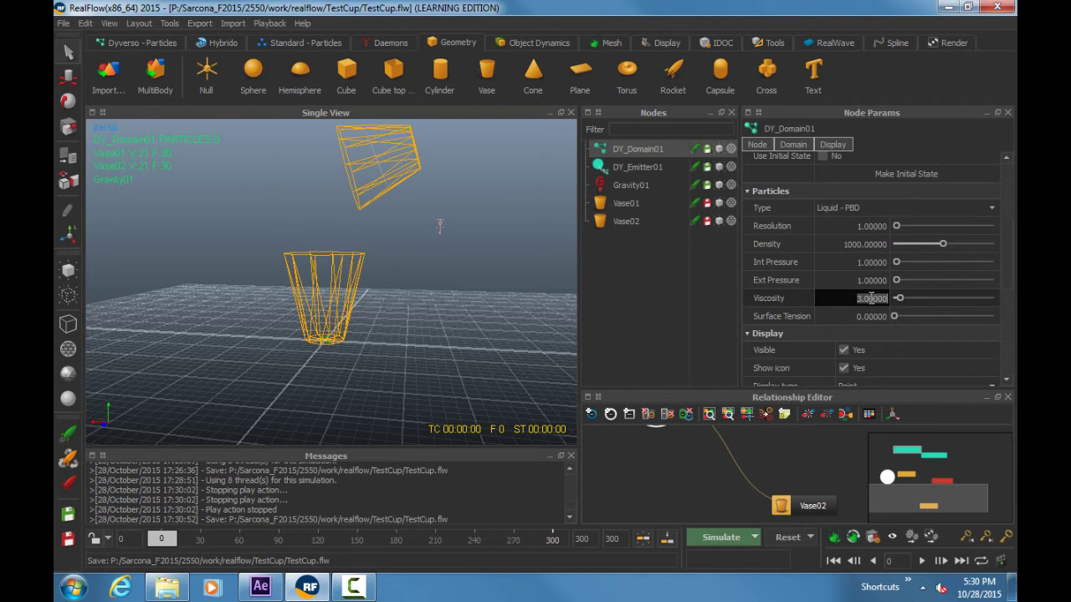
text(150)
key(Return)
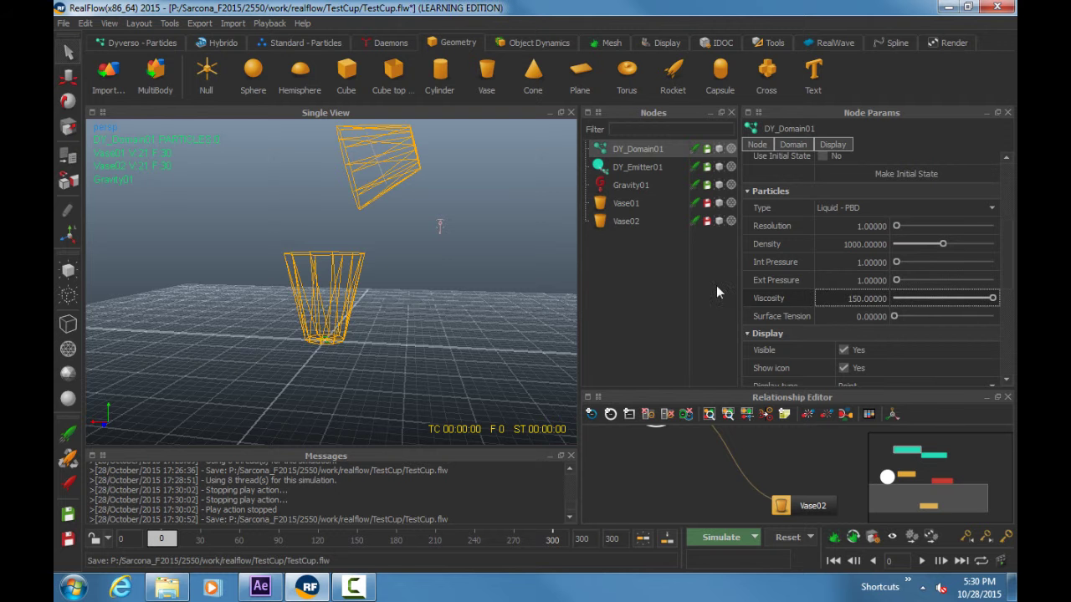
Step: Save the scene, simulate the pour to frame 119 and play back the cached frames
alt+drag(498, 309, 429, 345)
key(ctrl+s)
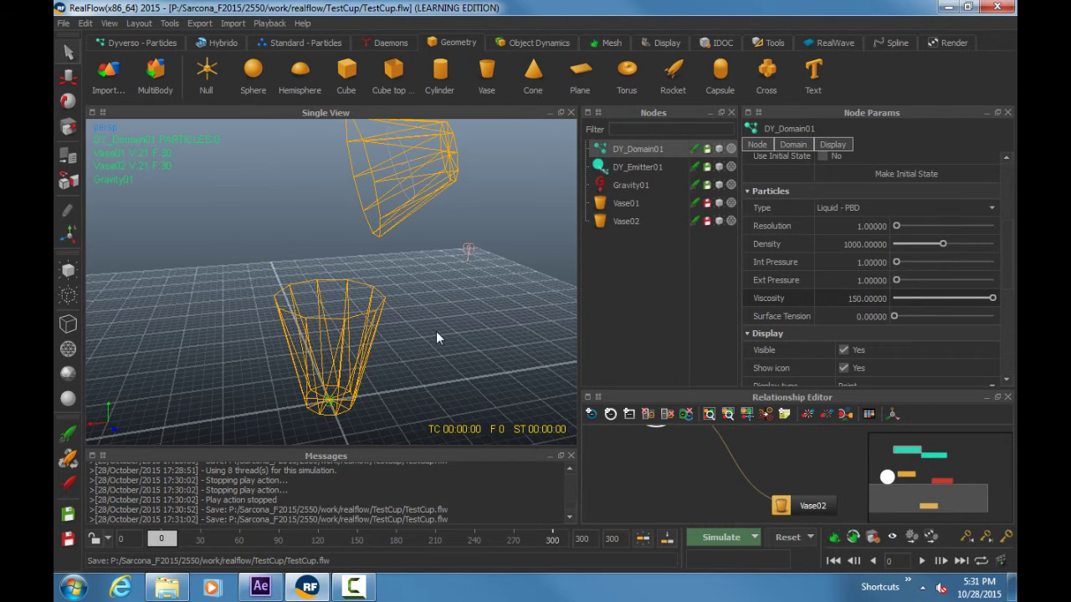
key(ctrl+a)
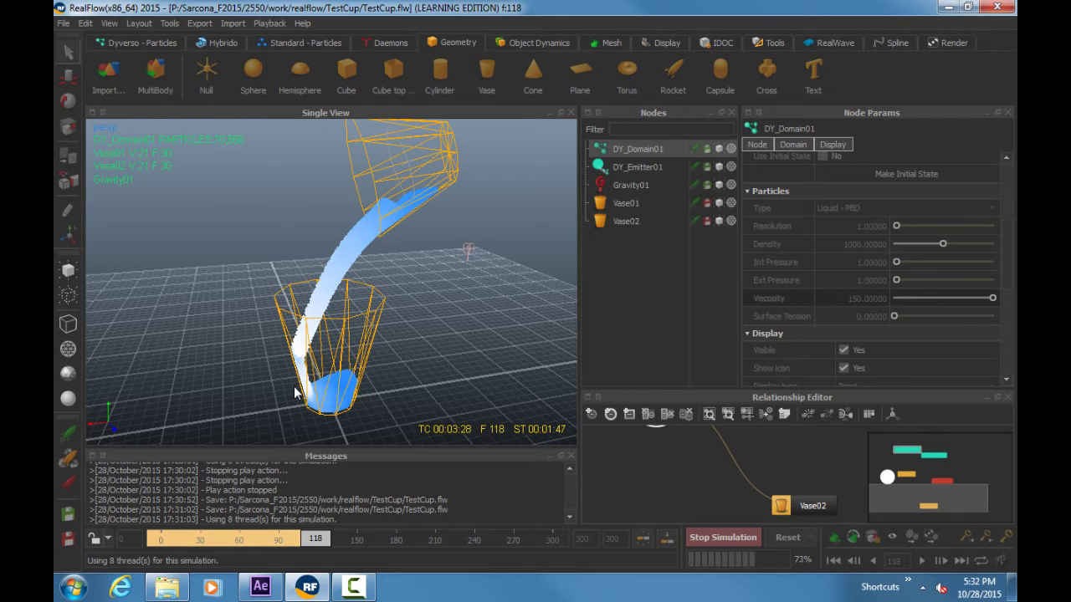
key(Escape)
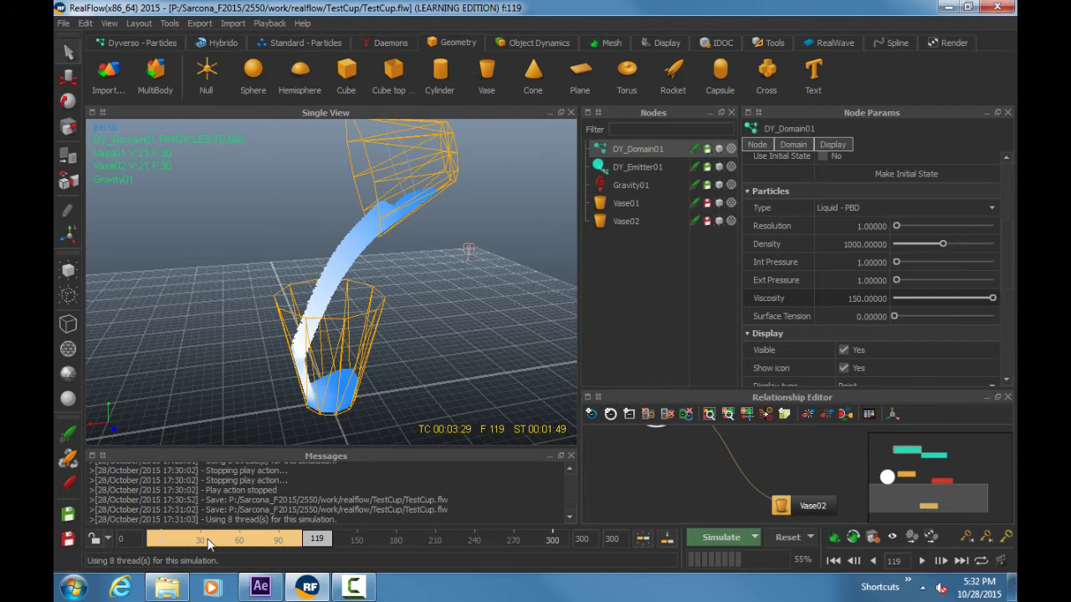
key(ctrl+r)
key(ctrl+a)
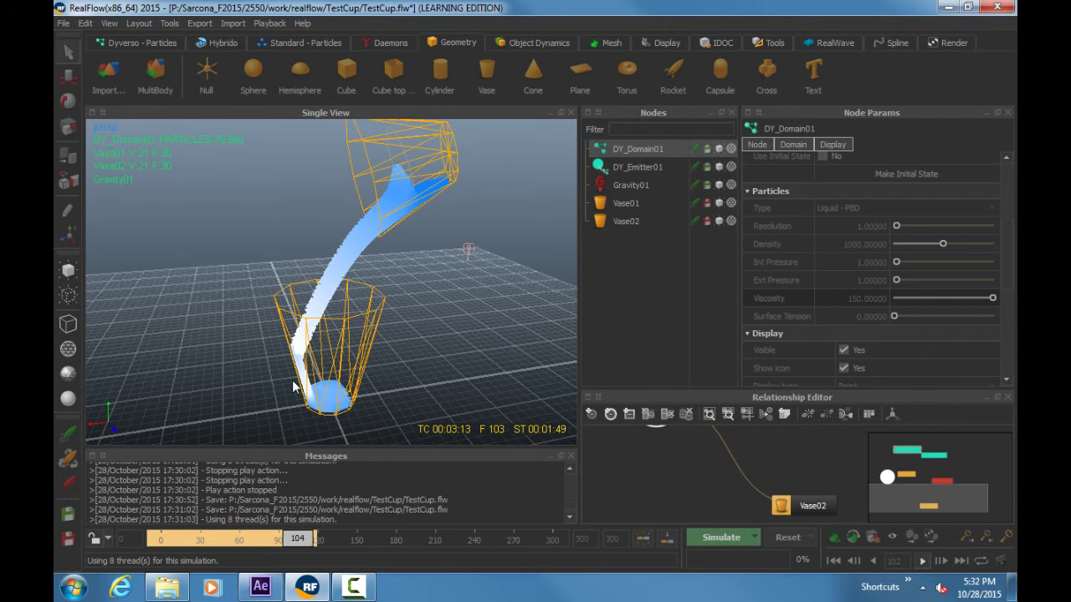
Step: Reset the simulation, tip the lower cup Vase01 over to about -72.4° around Z, and save the scene
click(789, 538)
click(502, 301)
click(347, 317)
key(e)
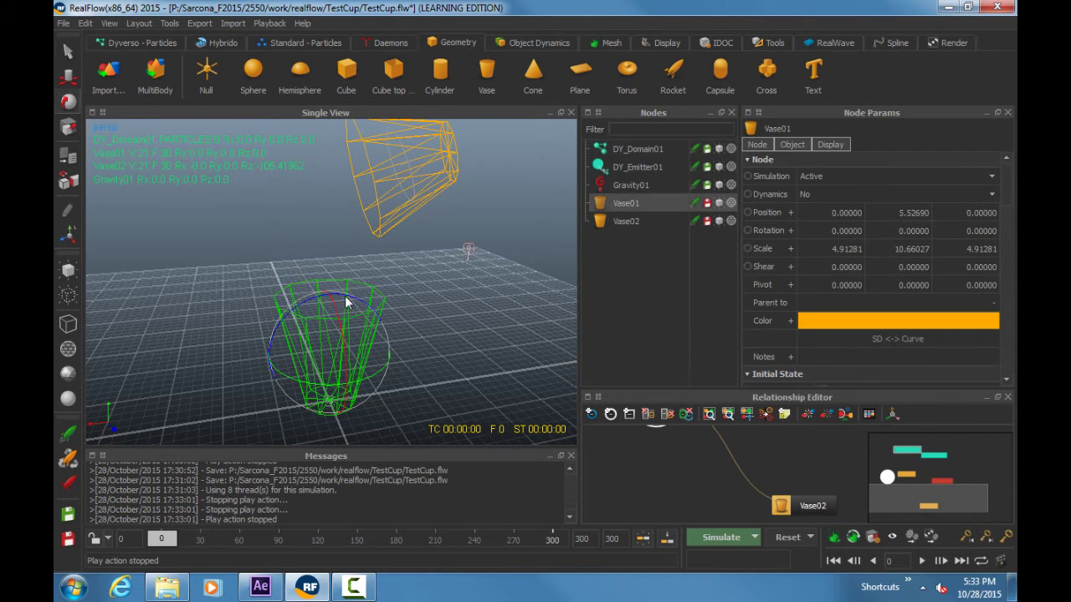
drag(347, 299, 407, 314)
click(406, 314)
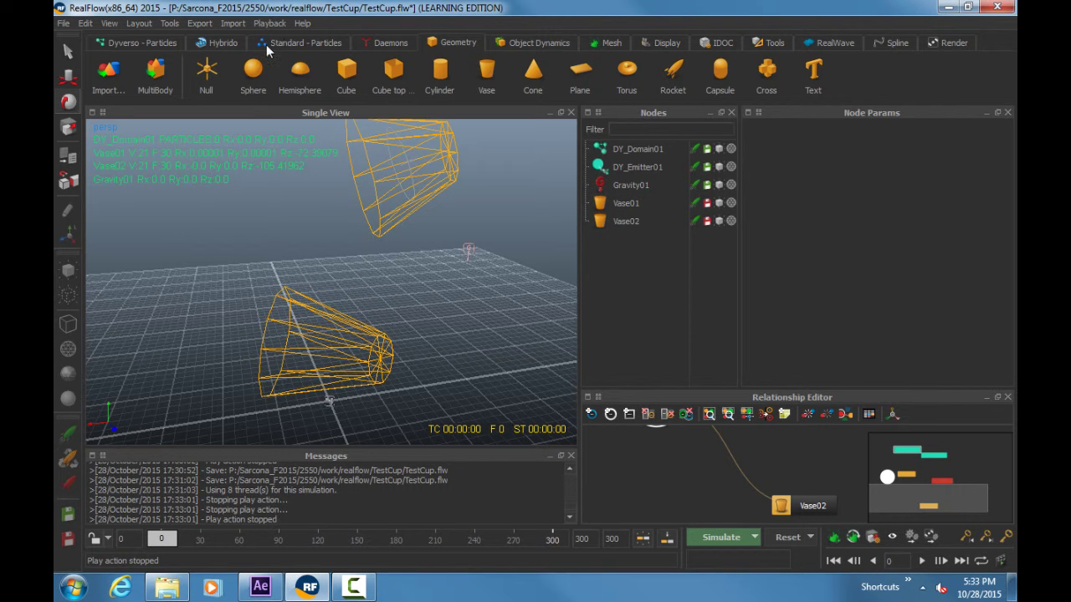
key(ctrl+s)
Step: Look through the available daemons for a force to add to the fluid scene
click(389, 43)
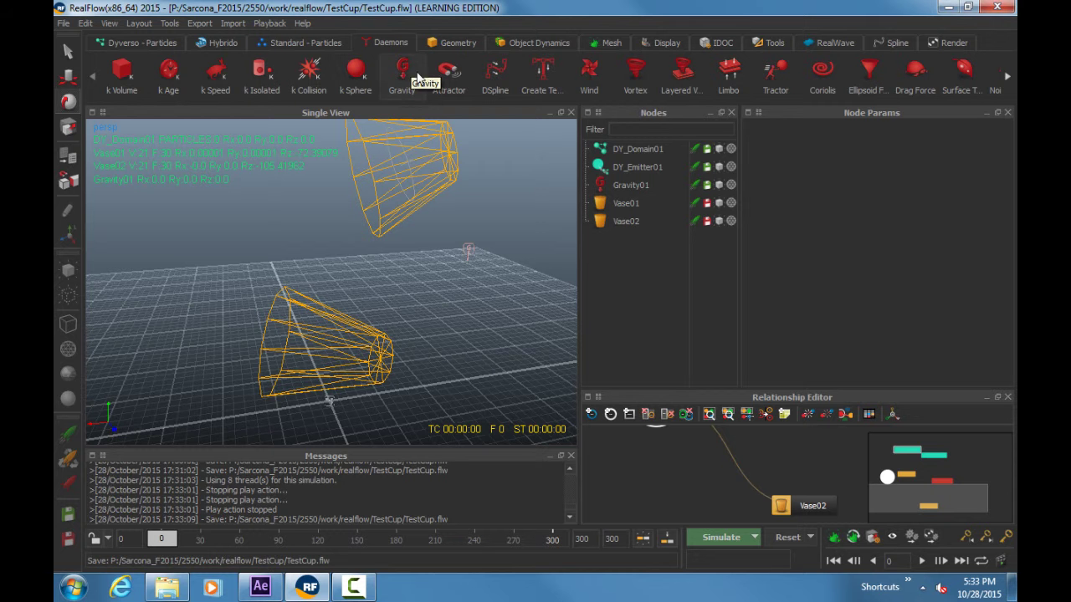
click(1008, 77)
click(1009, 77)
click(1009, 77)
click(1008, 77)
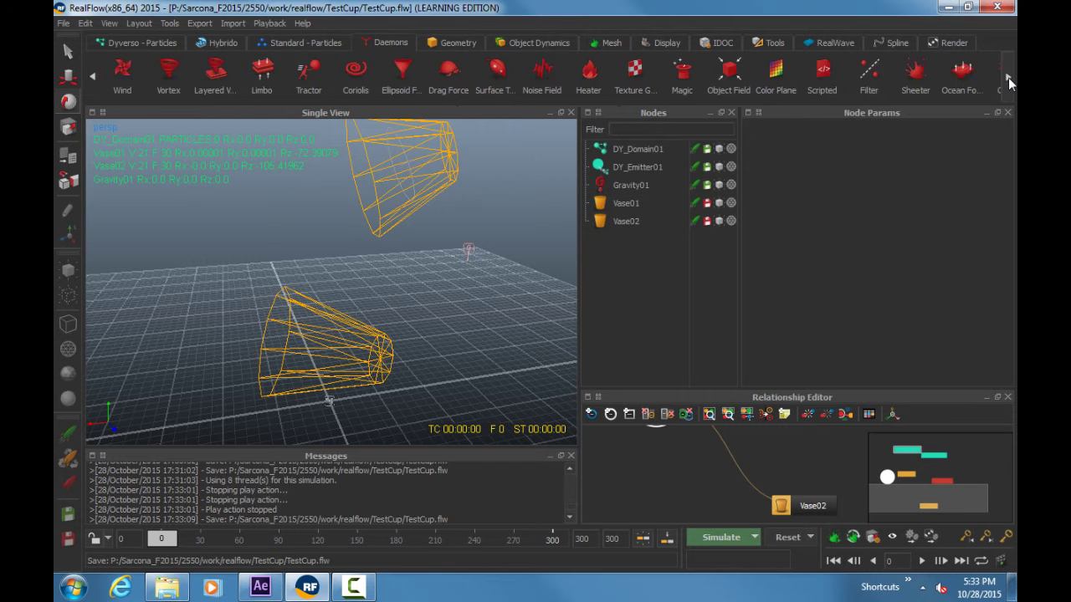
click(1008, 77)
click(1008, 77)
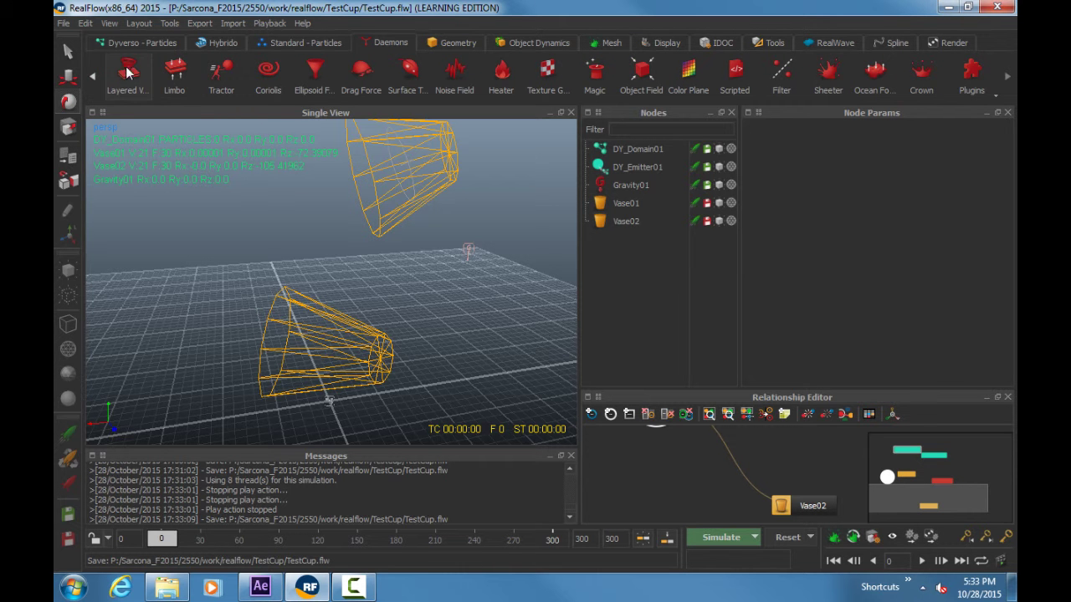
click(94, 76)
click(94, 76)
click(94, 75)
click(94, 75)
click(94, 75)
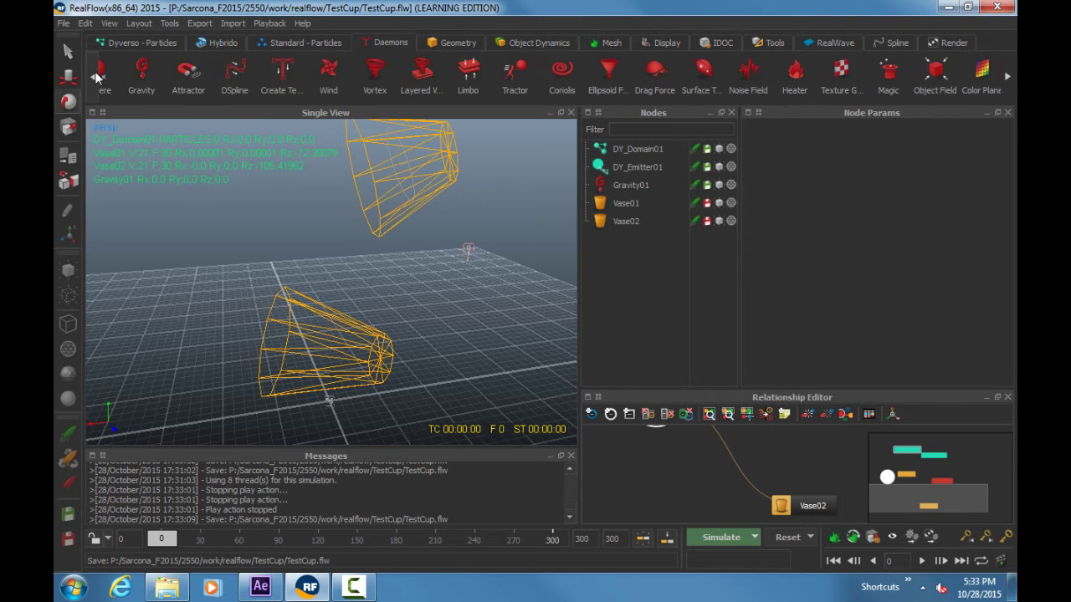
click(94, 75)
click(93, 75)
click(93, 75)
click(94, 75)
click(93, 75)
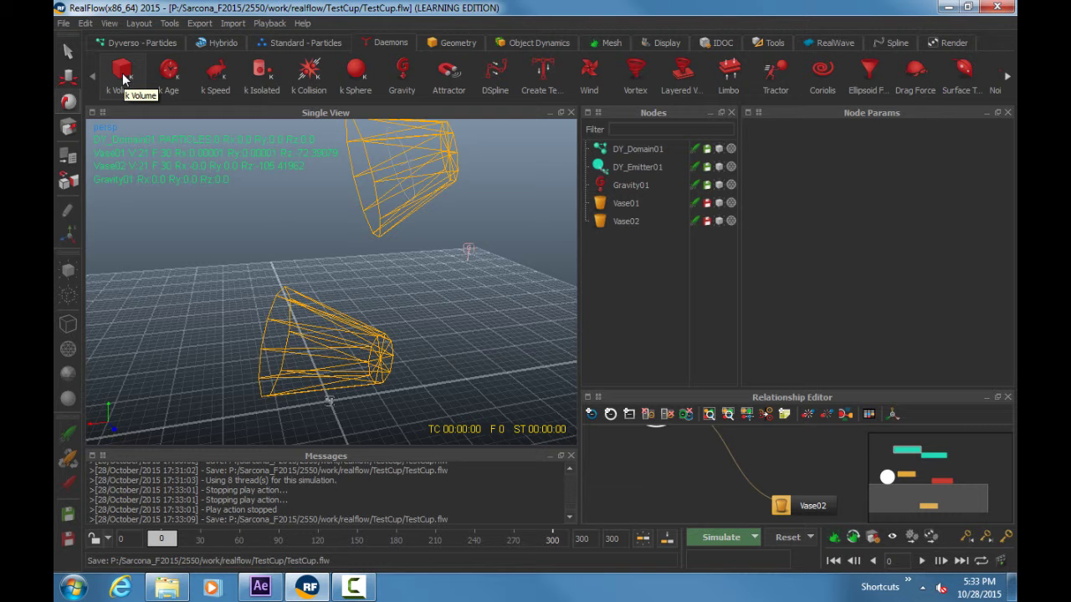
Step: Add a Drag Force daemon to the scene and bring its drag strength settings into view
right_click(657, 459)
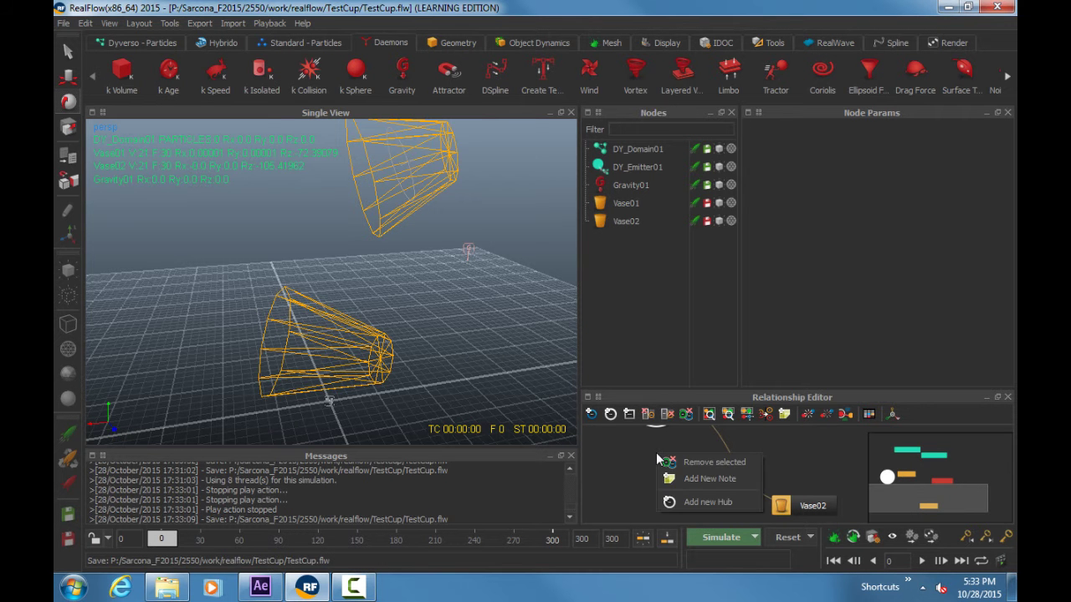
click(641, 458)
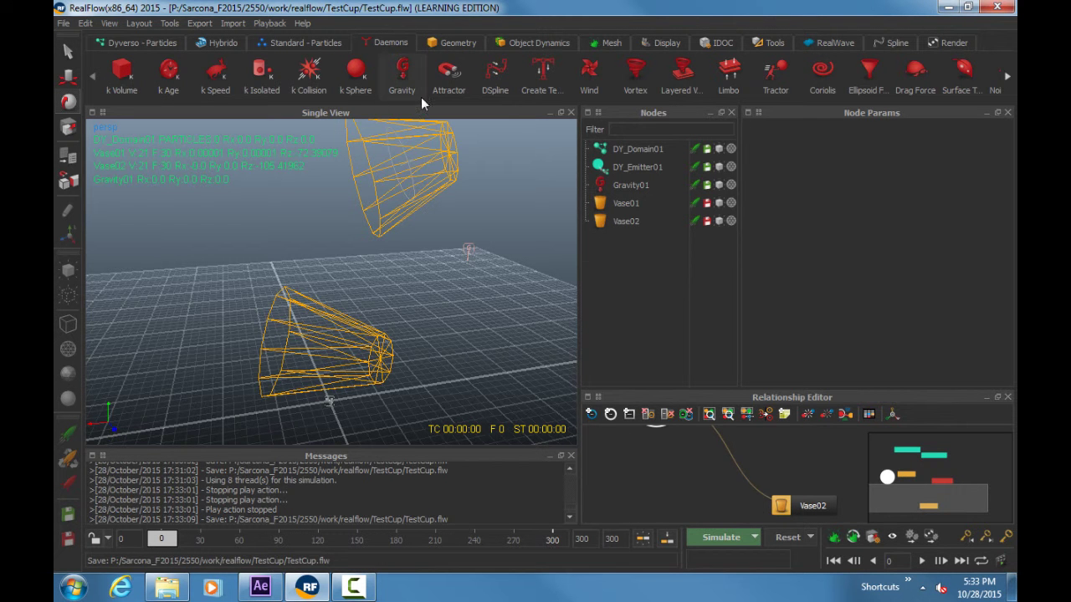
click(917, 73)
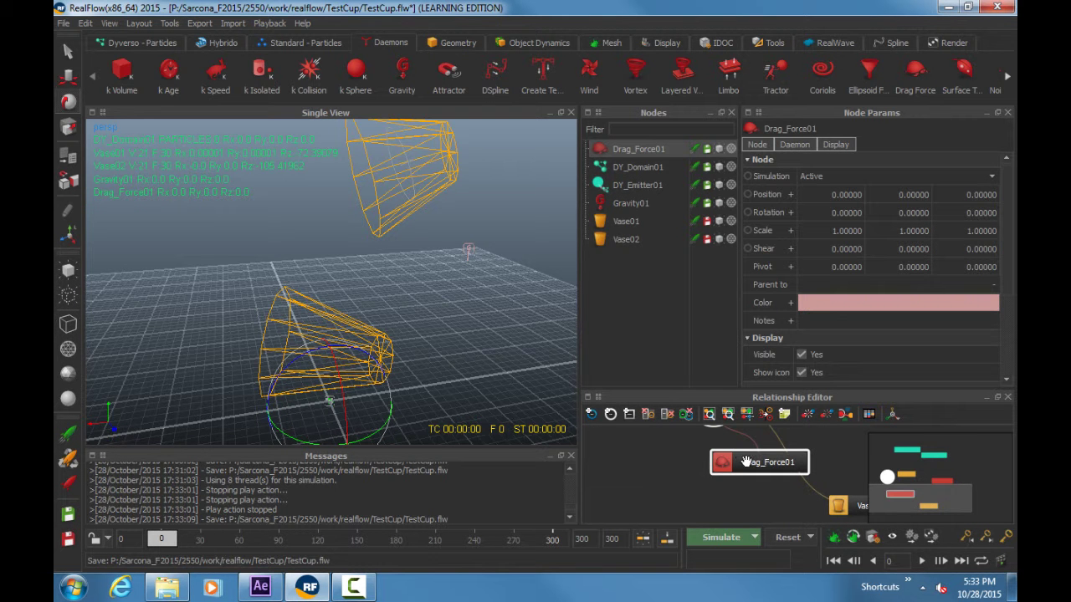
scroll(769, 325, down, 3)
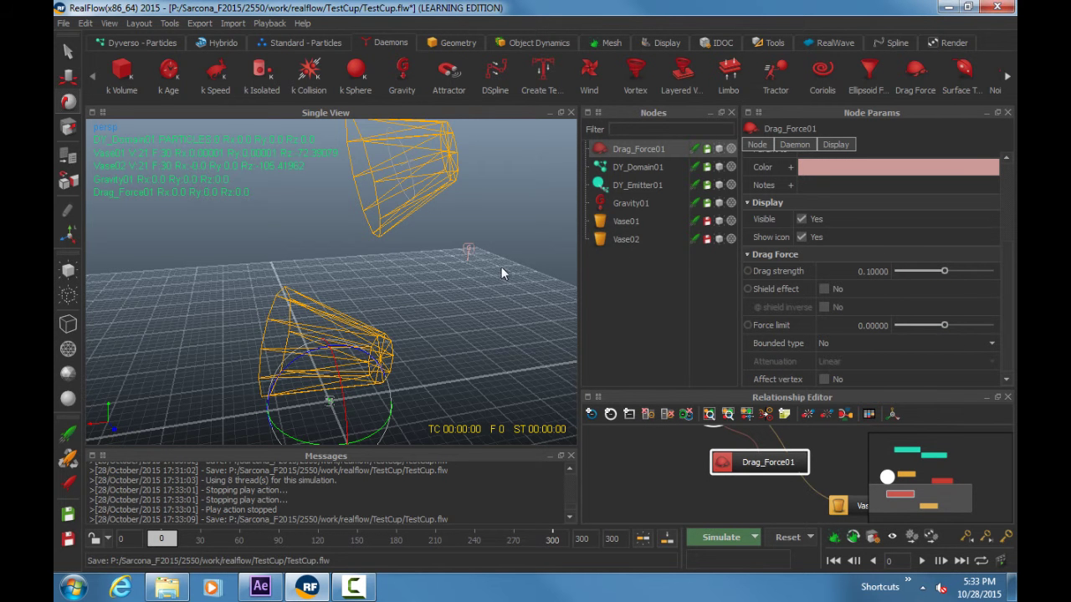
Step: Simulate the pour onto the tipped cup to frame 113 and play the cached frames from the start
key(ctrl+a)
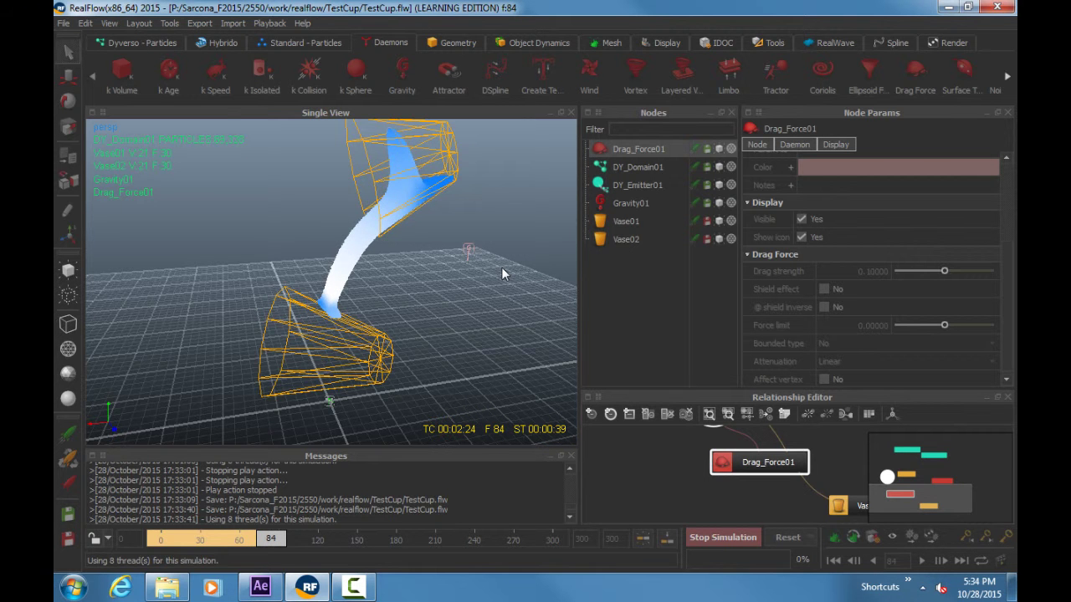
alt+drag(391, 289, 303, 242)
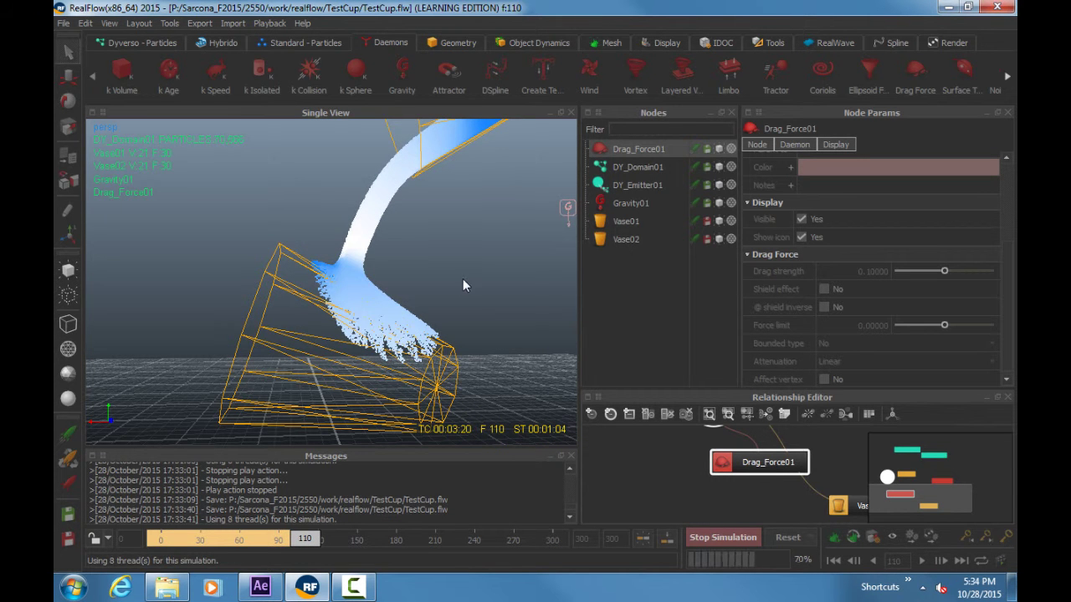
alt+drag(463, 279, 350, 313)
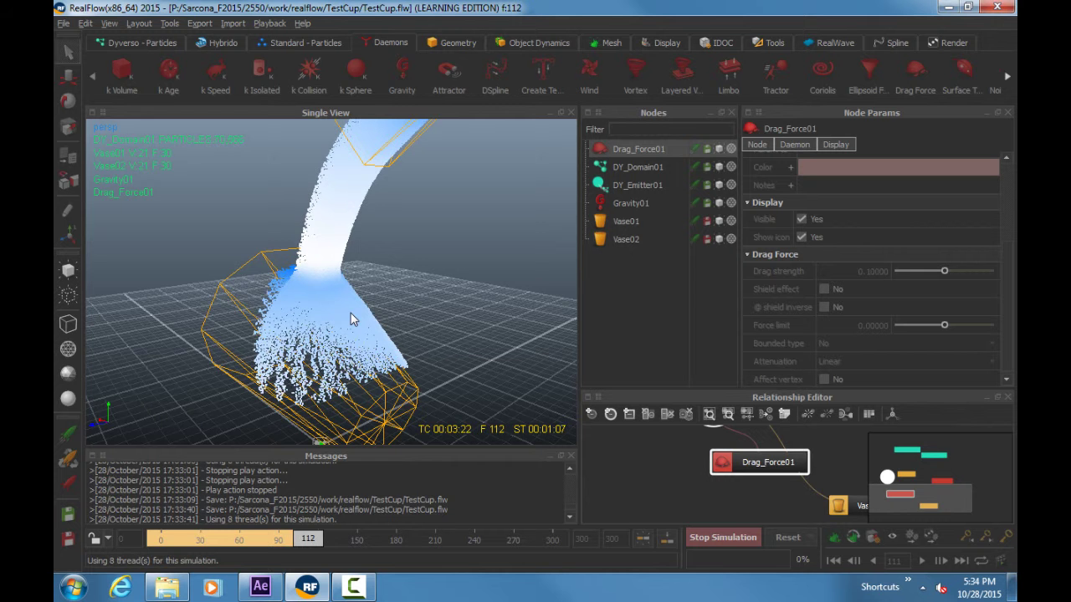
key(Escape)
alt+drag(339, 371, 300, 471)
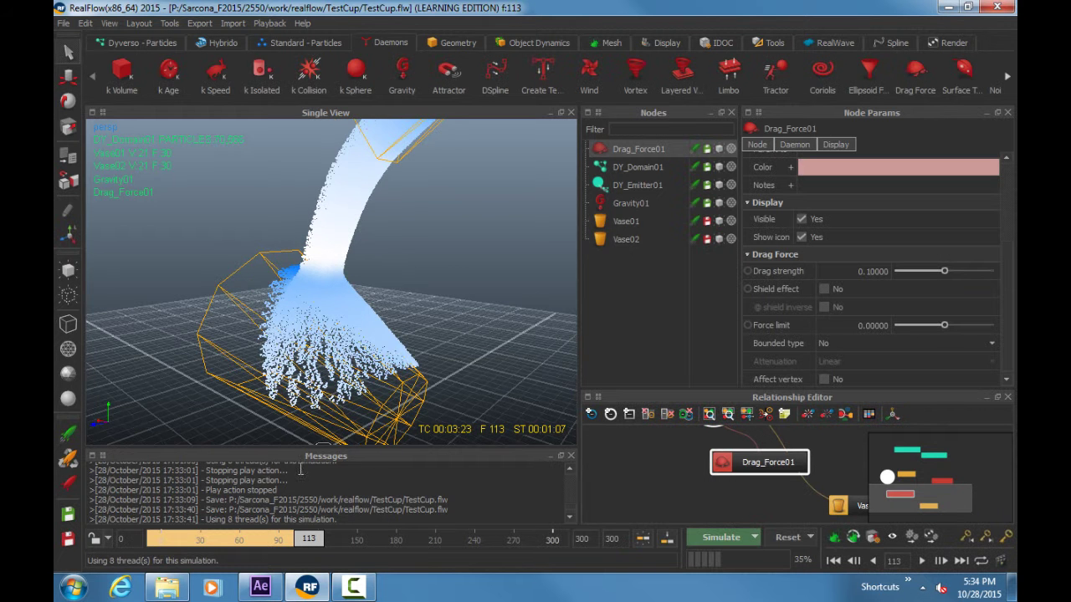
drag(226, 542, 159, 540)
key(space)
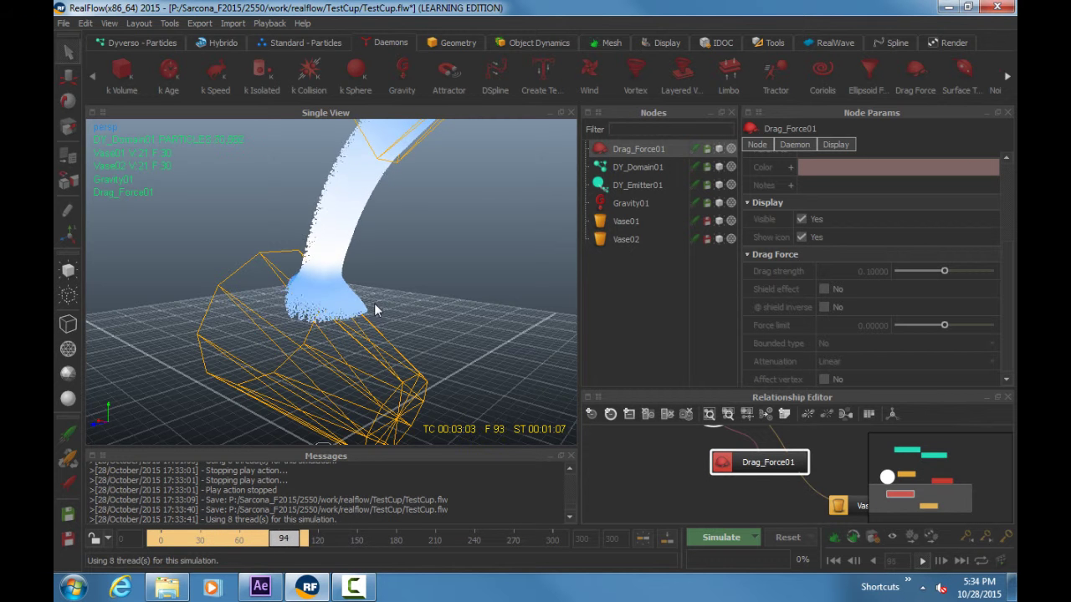
Step: Reset the simulation and set the viscosity of the fluid domain DY_Domain01 to 350
click(786, 539)
click(647, 170)
click(862, 294)
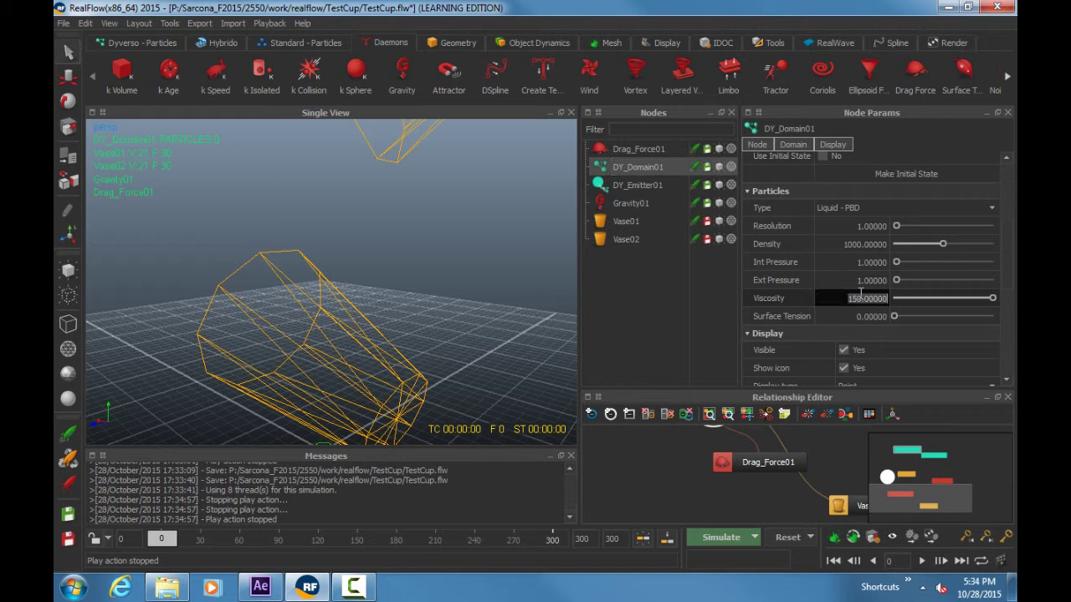
text(350)
key(Return)
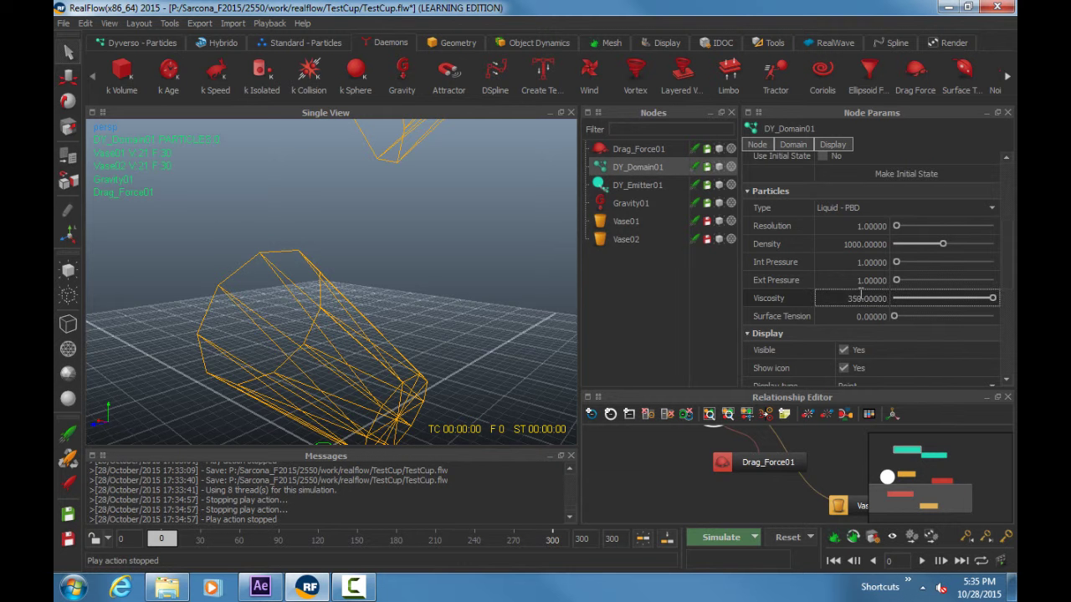
Step: Save the scene and simulate the more viscous pour up to frame 41 with both cups in view
alt+drag(514, 298, 481, 294)
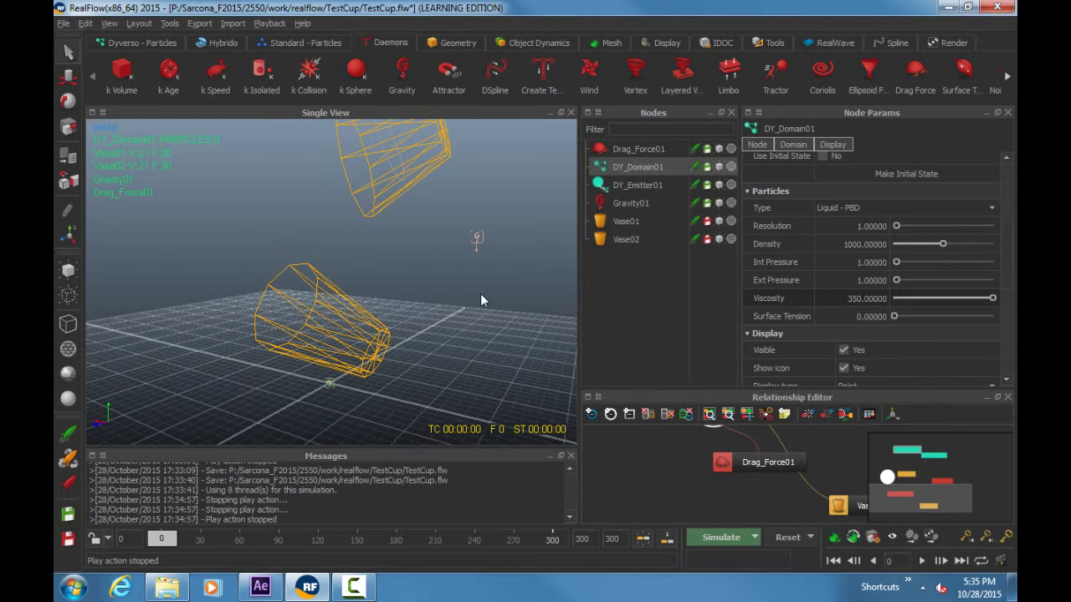
key(ctrl+s)
key(ctrl+a)
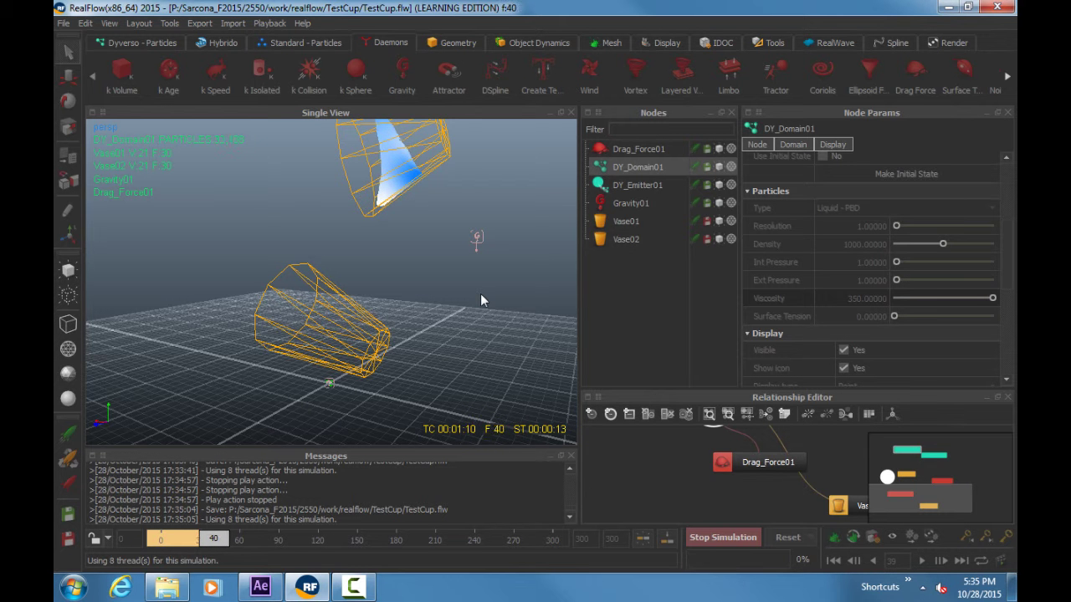
key(Escape)
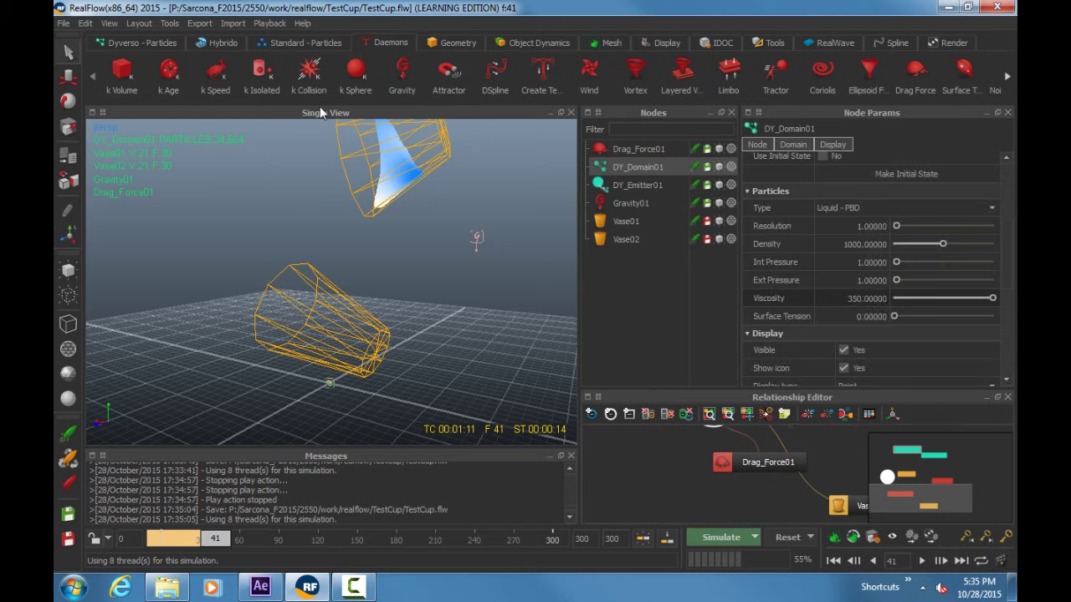
click(356, 71)
key(ctrl+z)
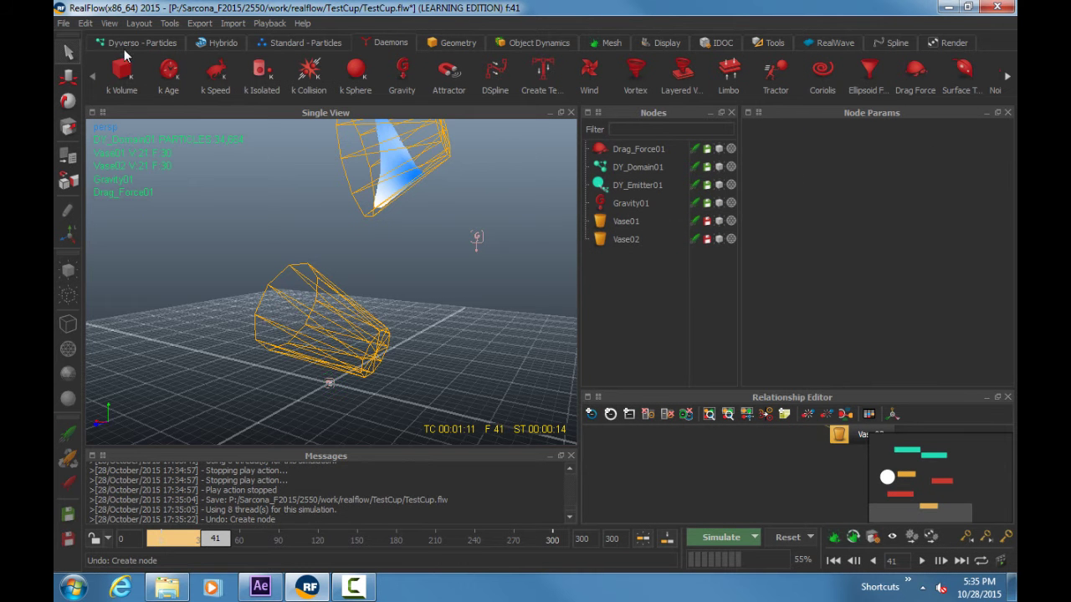
click(218, 43)
Step: Add a sphere scaled to about 7.26 and place it between the two cups at about X -2.99, Y 11.94
click(459, 43)
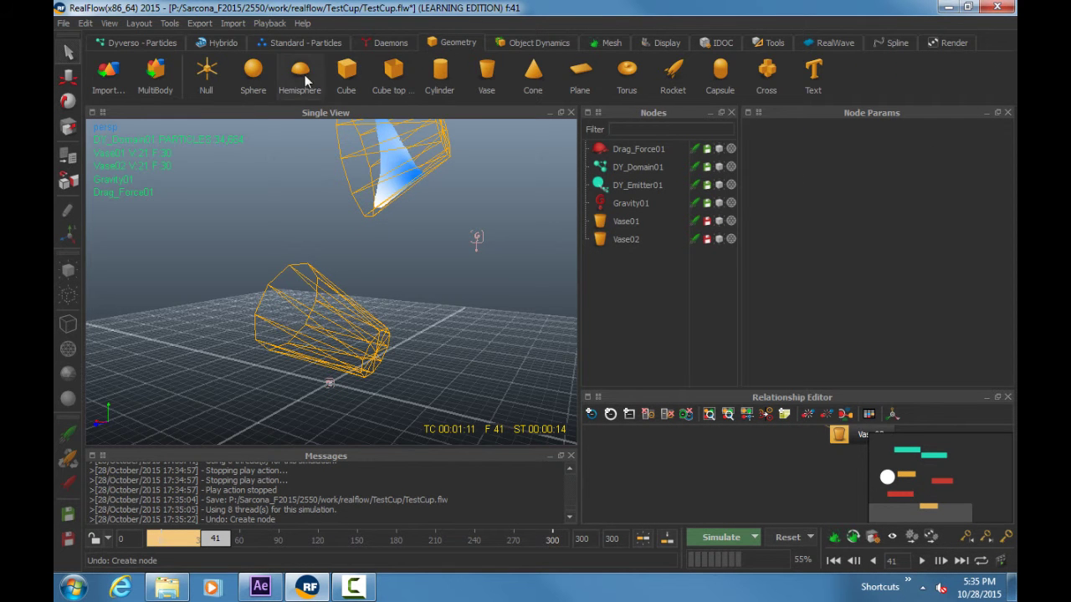
click(253, 71)
key(r)
drag(336, 278, 441, 241)
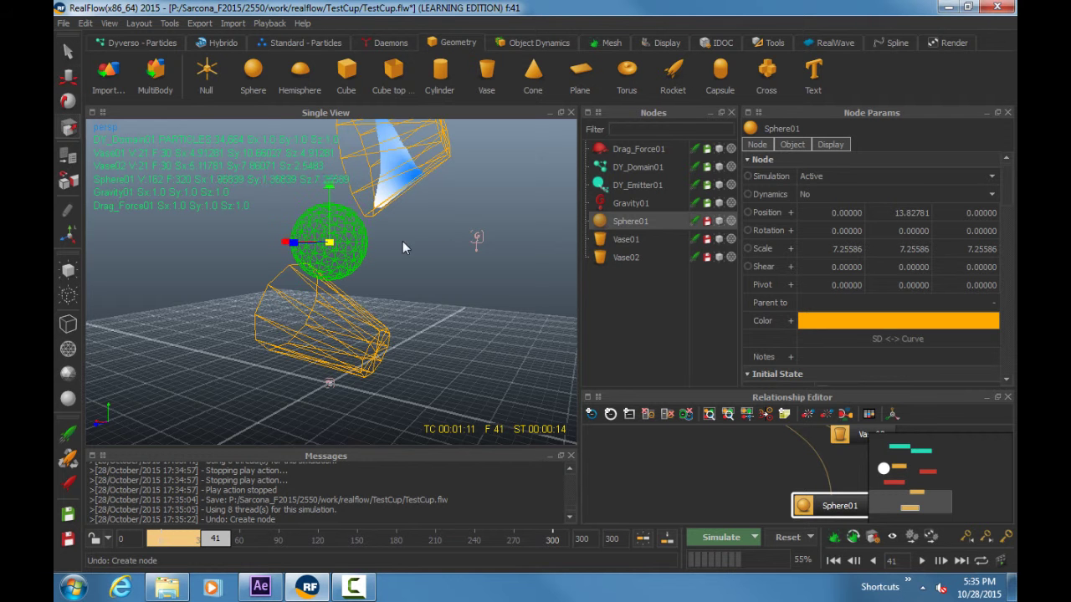
key(w)
alt+drag(306, 231, 363, 261)
Step: Continue the simulation to frame 57 and show the sphere and both cups with smooth shading
key(ctrl+a)
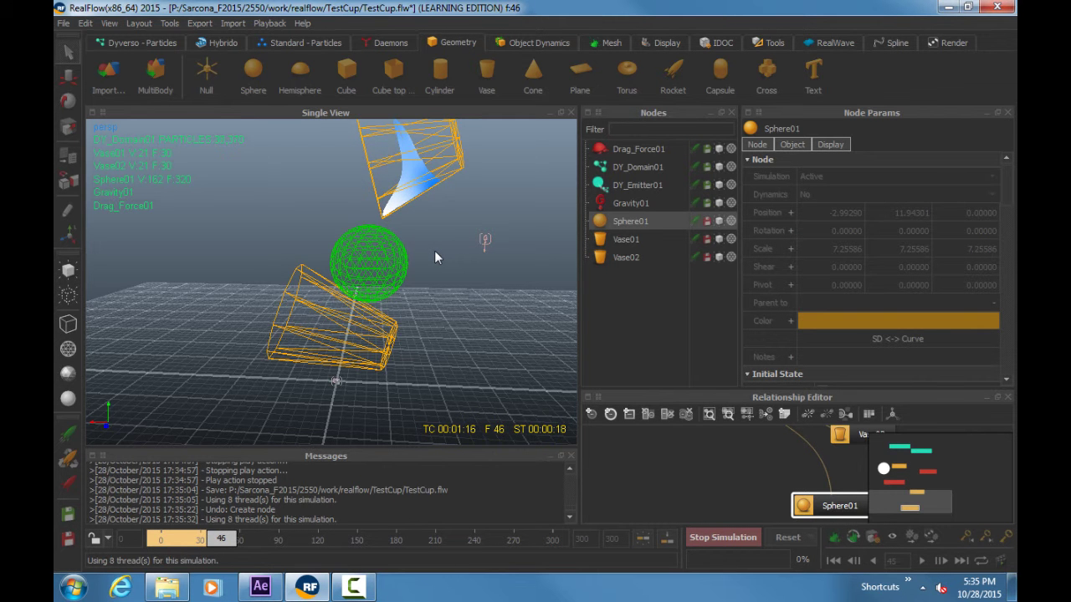
click(435, 248)
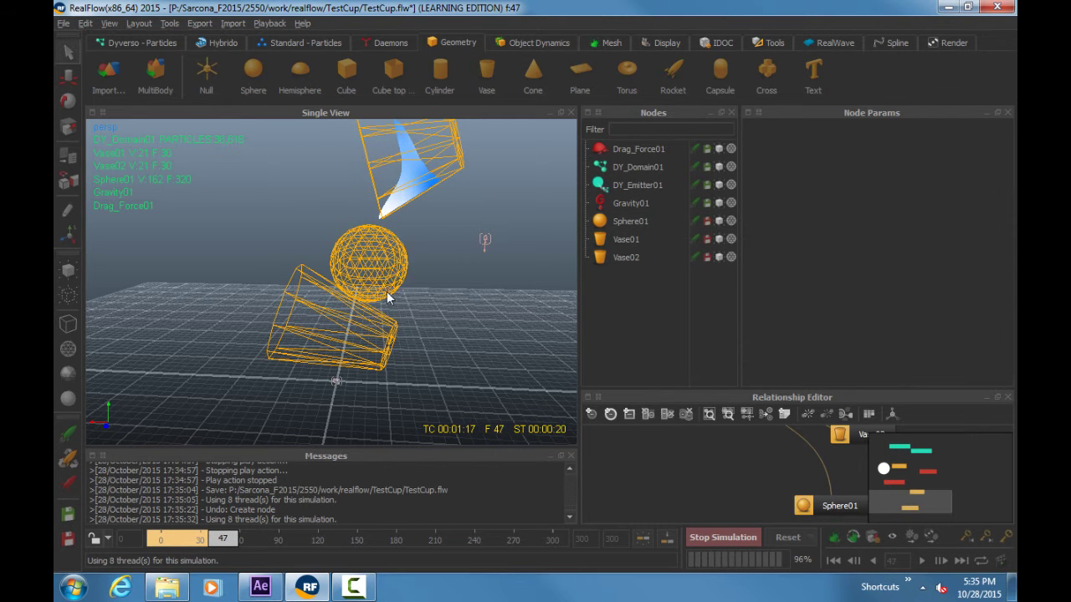
alt+right_drag(387, 292, 348, 332)
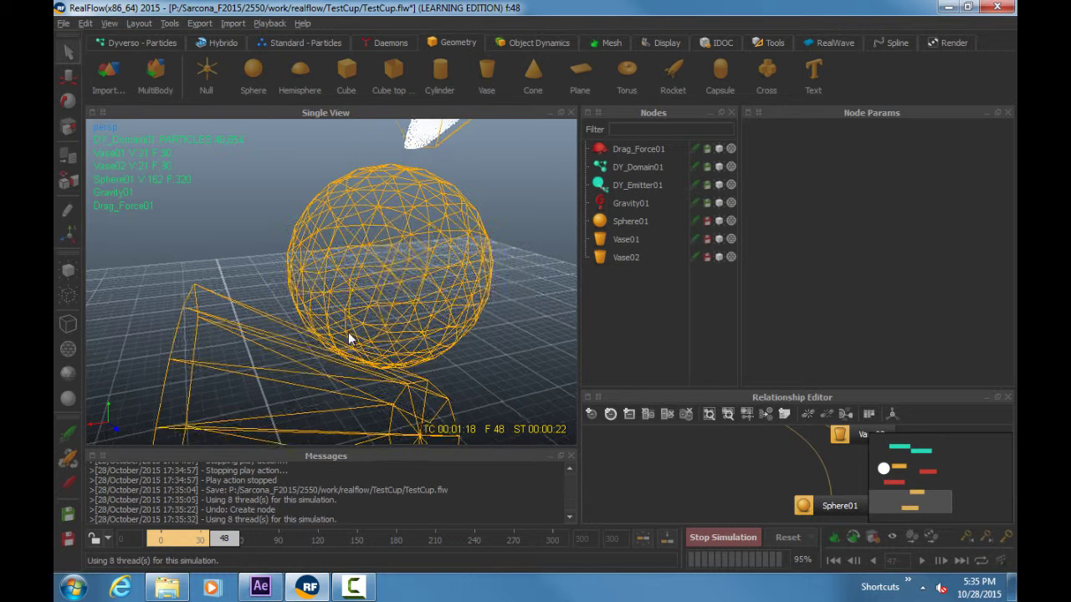
alt+drag(348, 332, 382, 281)
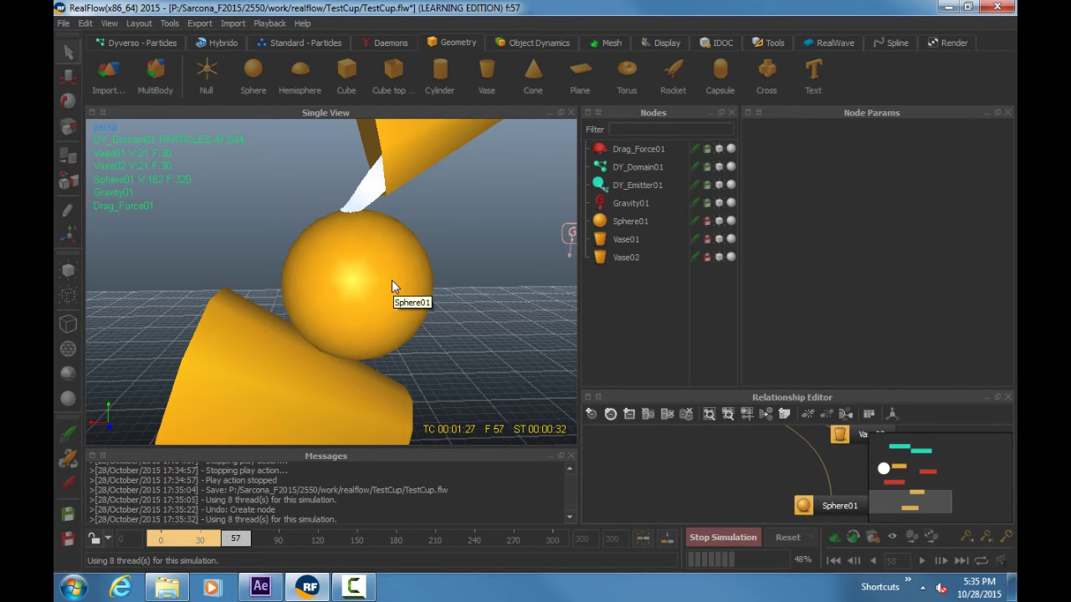
key(Escape)
Step: Set the Dyverso interaction of Sphere01 to a DY Bounce of 0 and a DY Sticky of 1
click(395, 246)
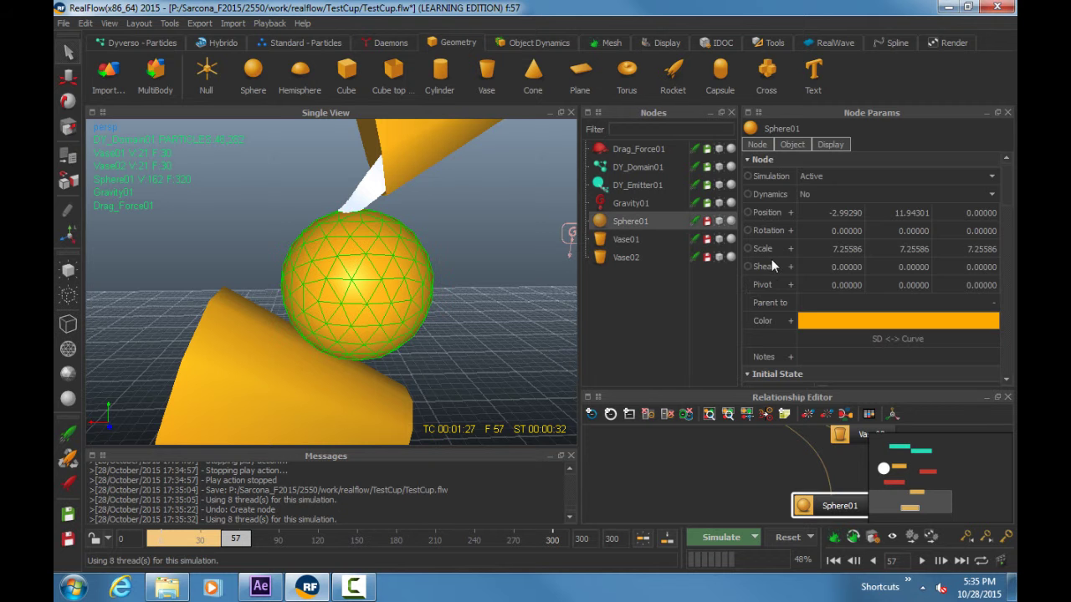
scroll(770, 284, down, 6)
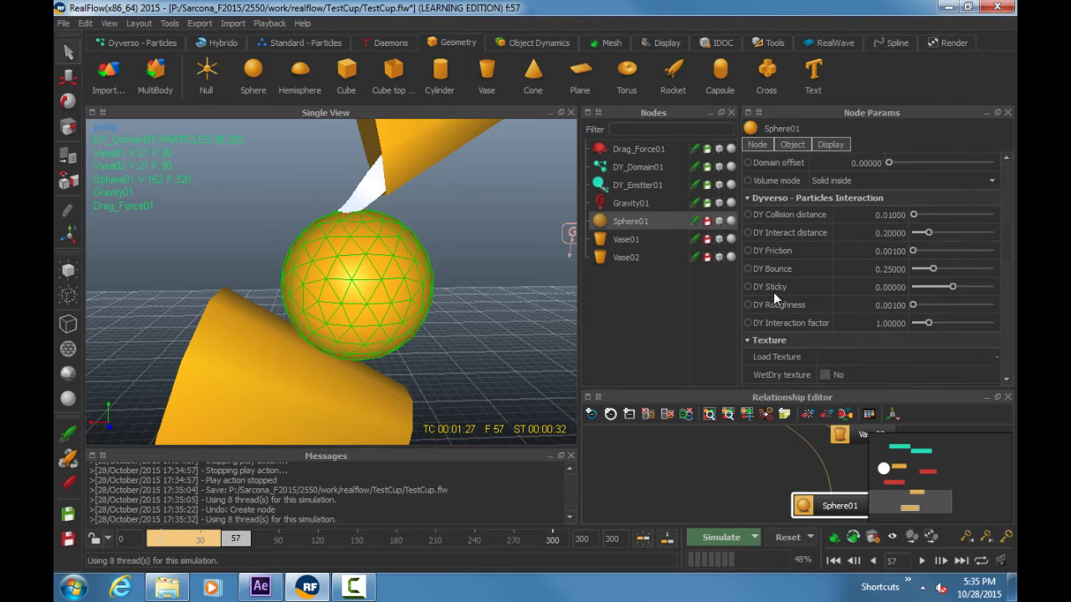
double_click(884, 269)
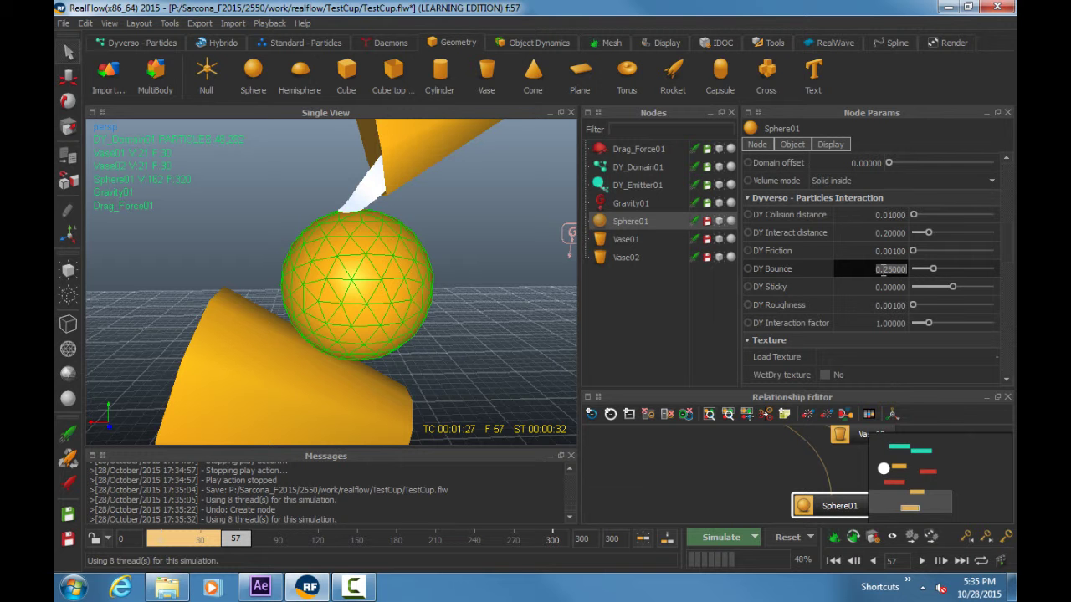
text(0)
key(Return)
double_click(901, 288)
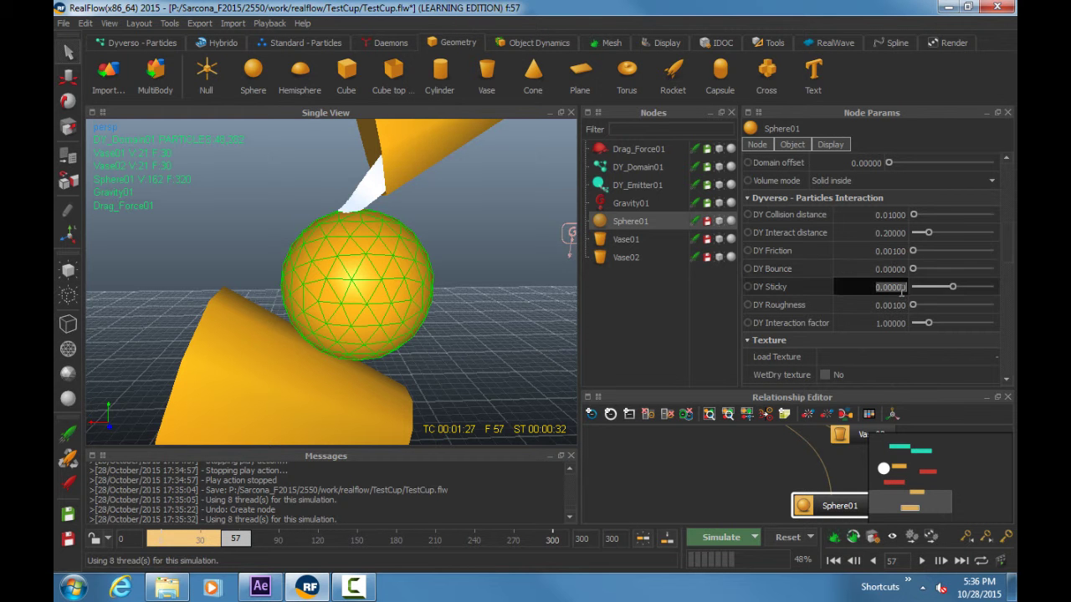
text(1)
key(Return)
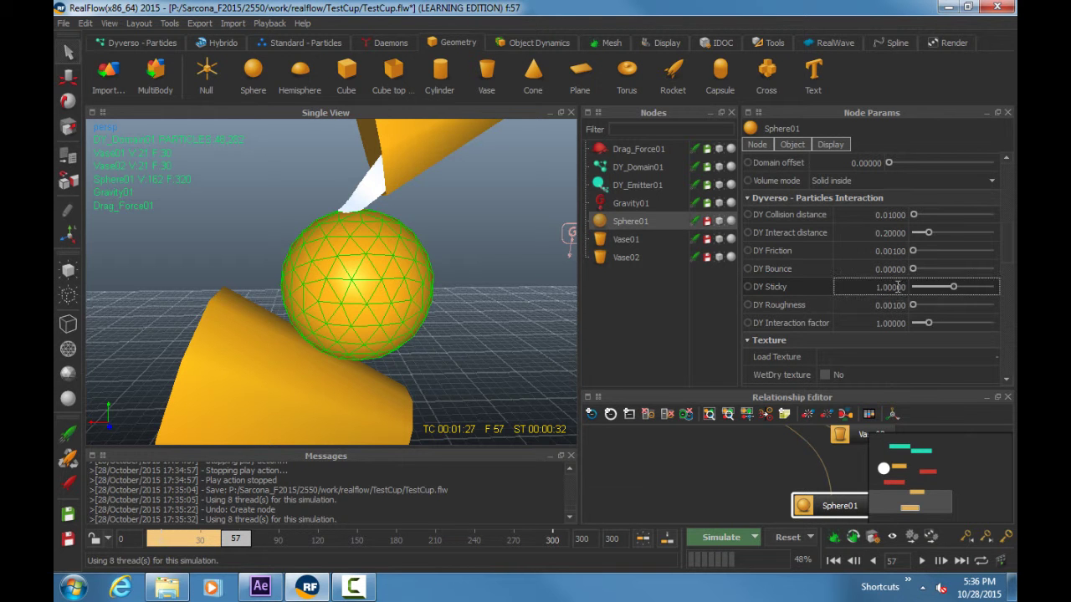
Step: Give the lower cup Vase01 a DY Bounce of 0 and a DY Sticky of 1
click(626, 259)
click(631, 240)
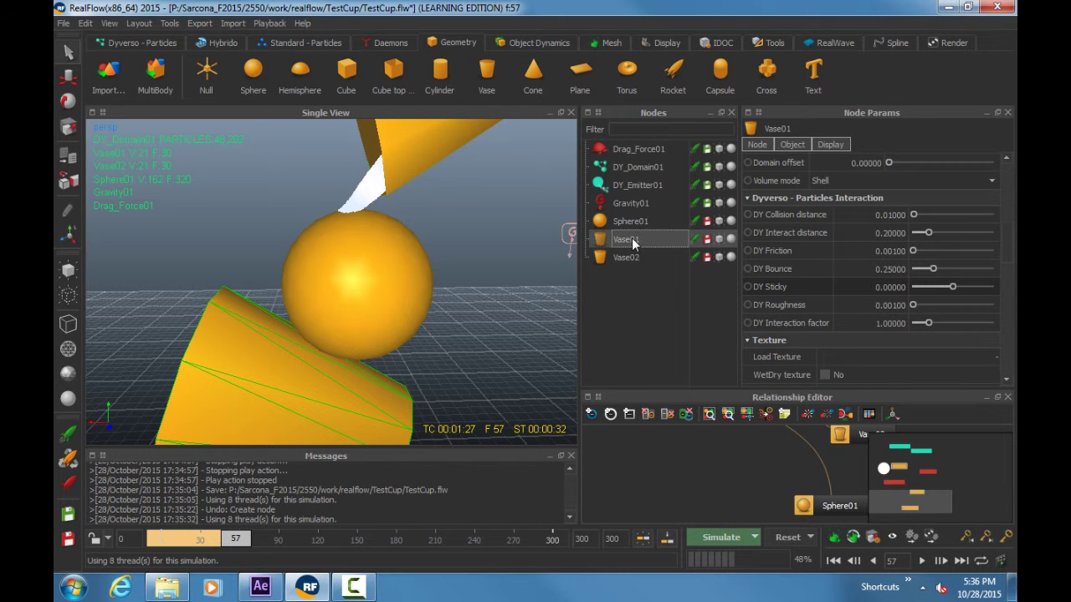
double_click(874, 269)
text(0)
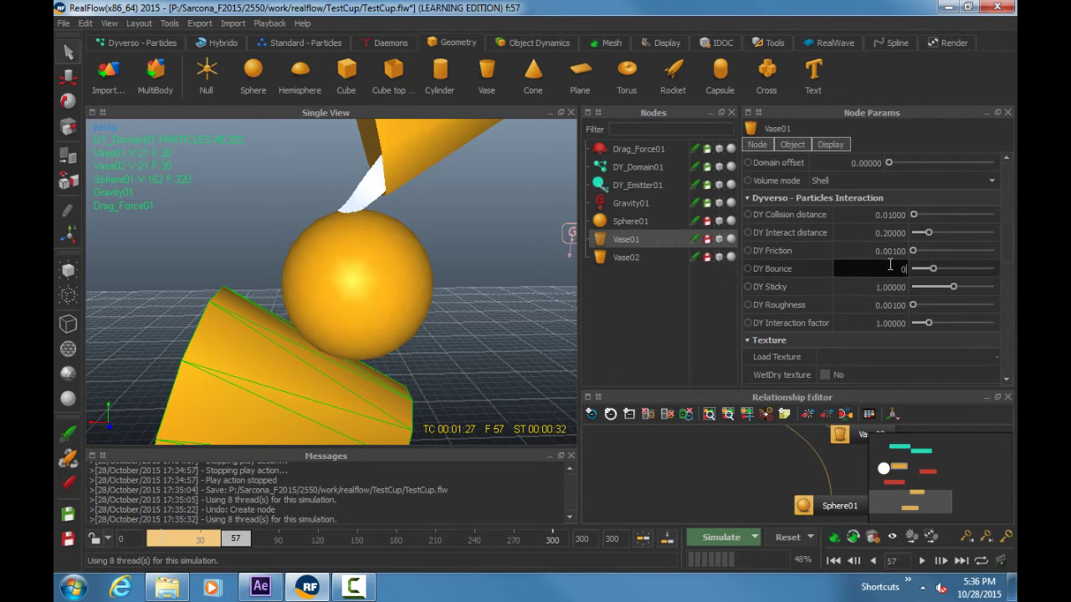
key(Return)
Step: Continue the simulation to frame 115, following the liquid over the sphere and onto the tipped cup from several angles
alt+drag(526, 275, 480, 272)
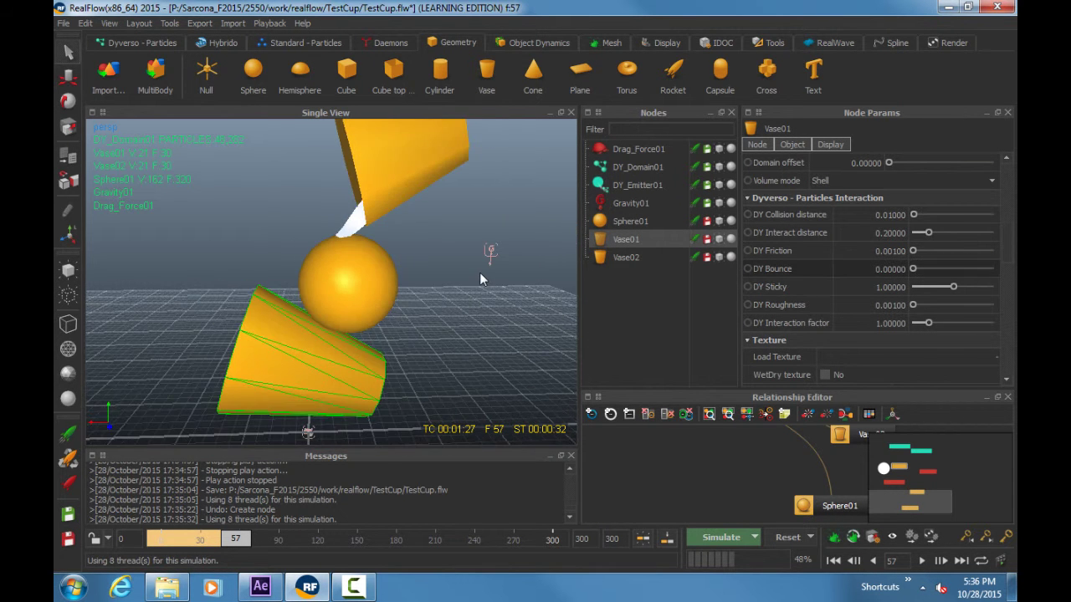
key(ctrl+a)
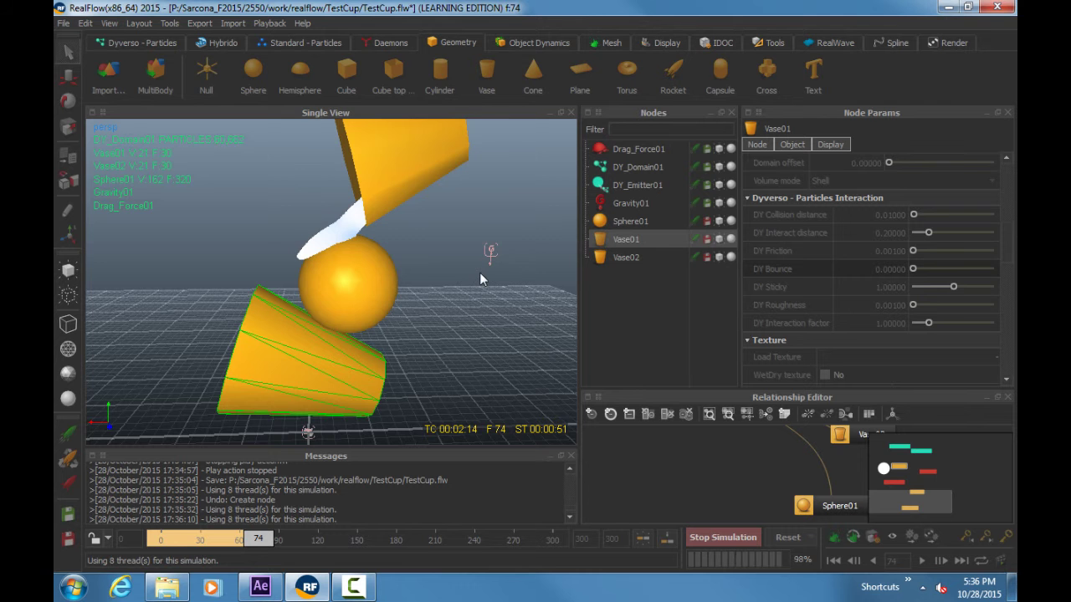
scroll(347, 246, up, 5)
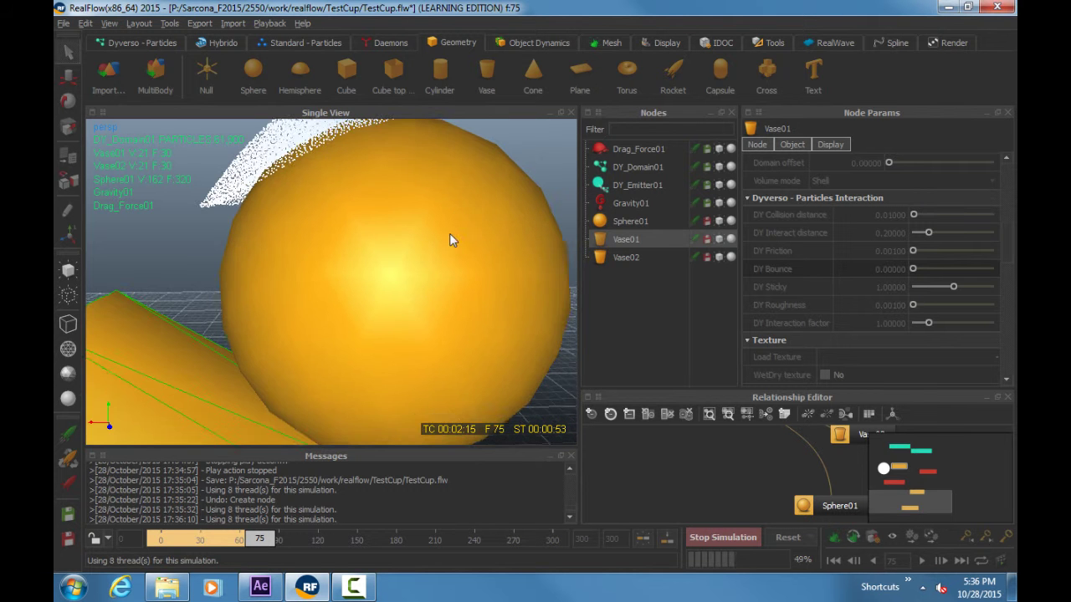
alt+drag(449, 241, 421, 335)
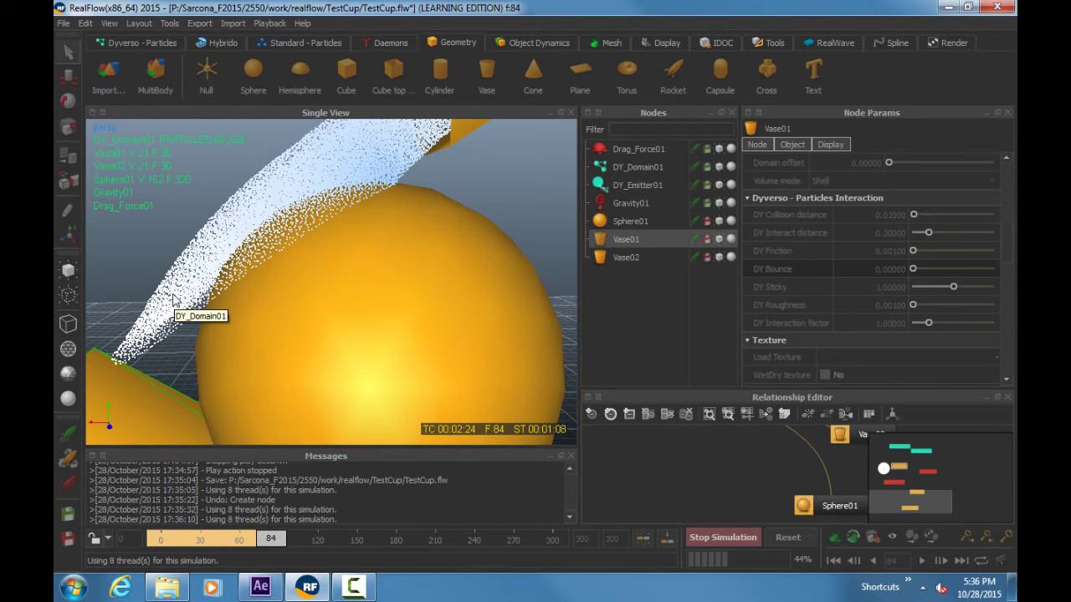
scroll(445, 320, down, 5)
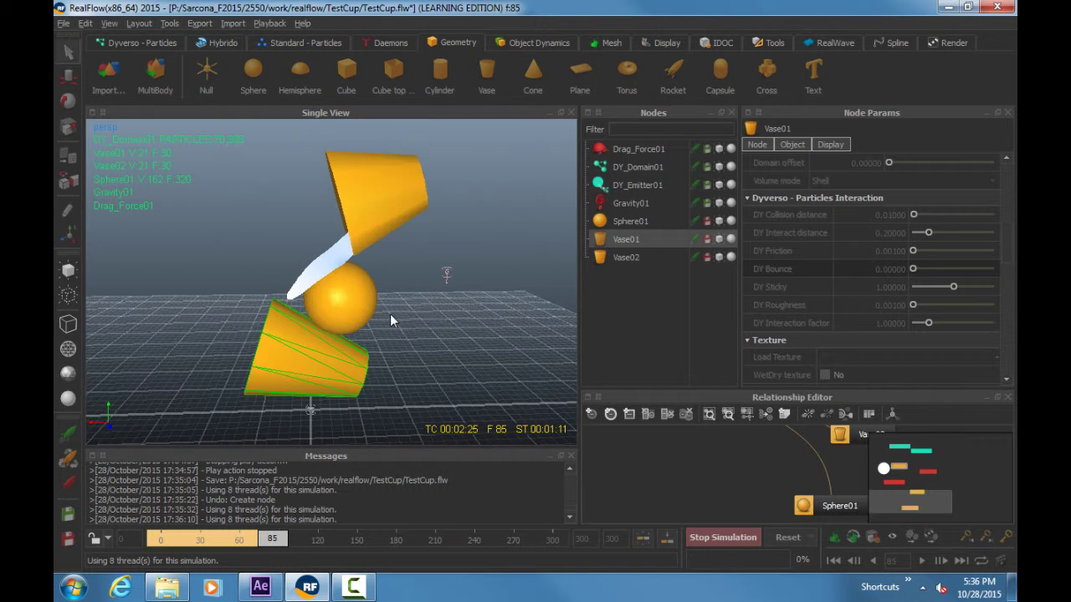
scroll(400, 314, up, 4)
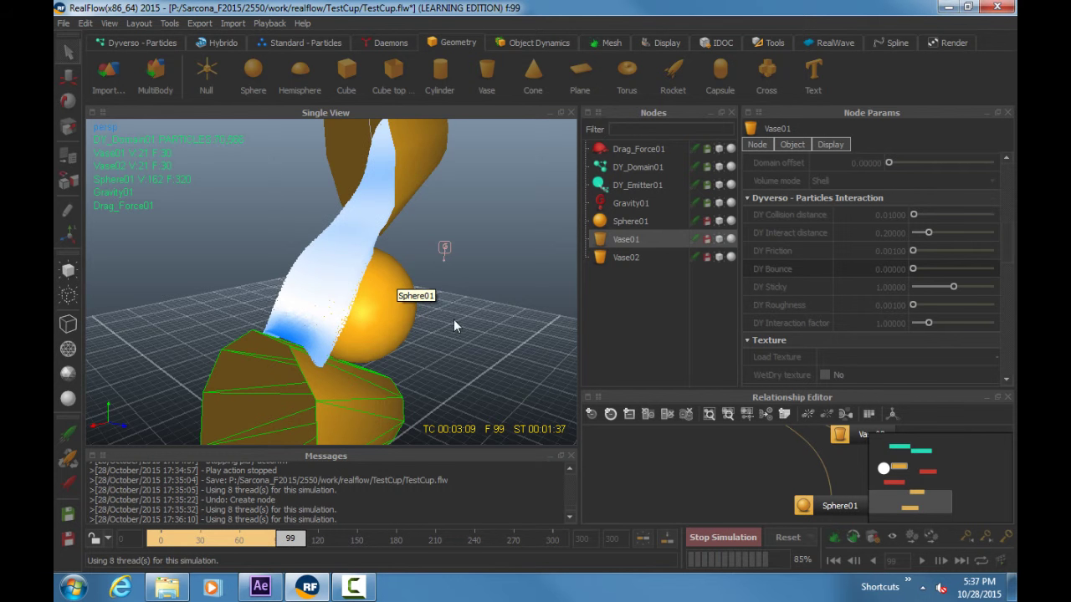
alt+drag(454, 319, 379, 326)
scroll(381, 322, up, 3)
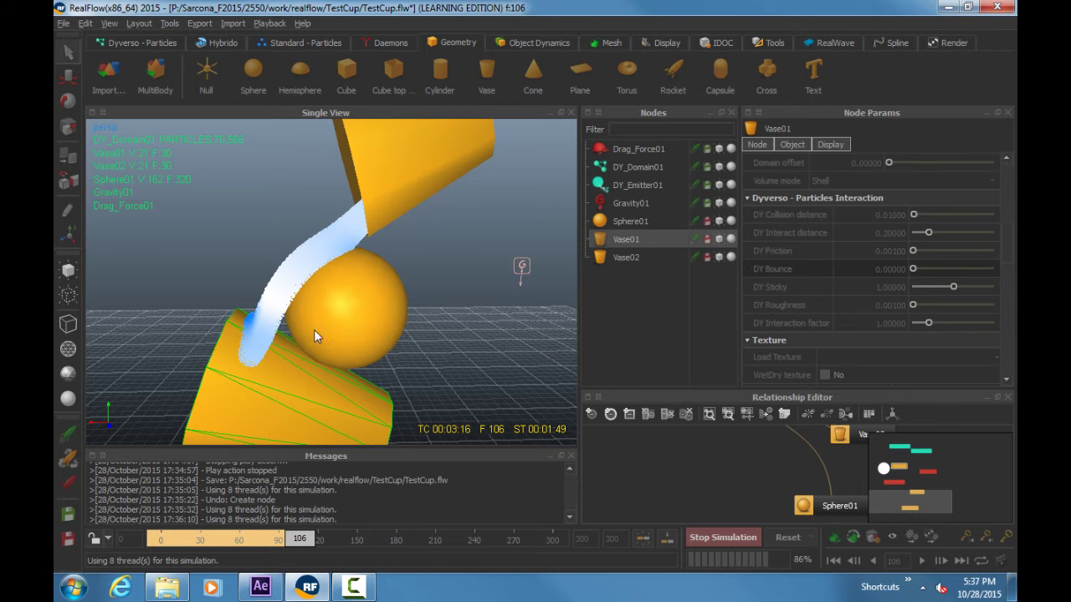
alt+drag(315, 337, 443, 328)
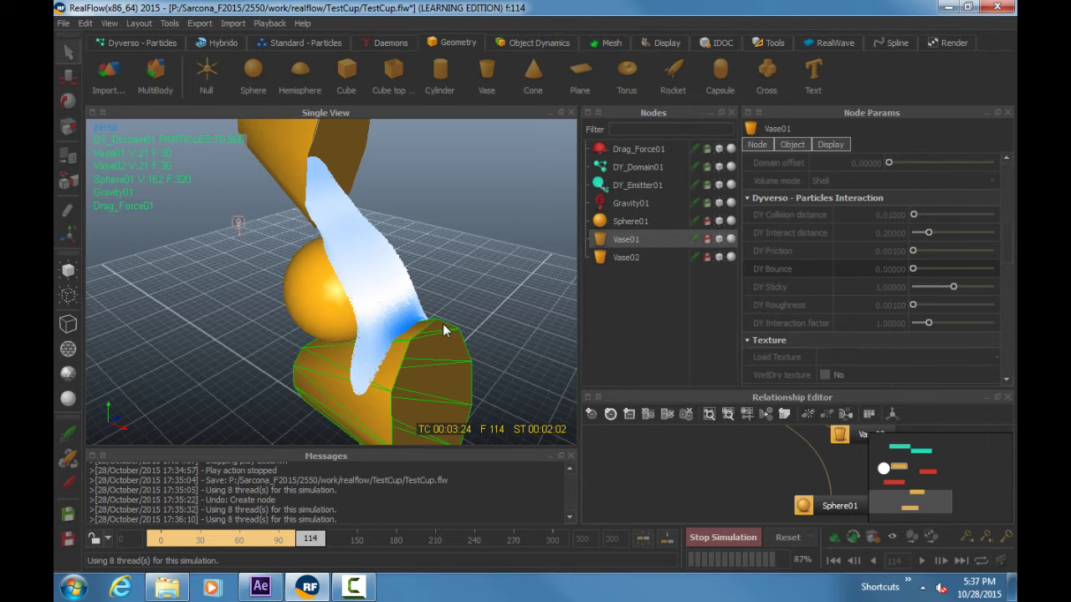
key(Escape)
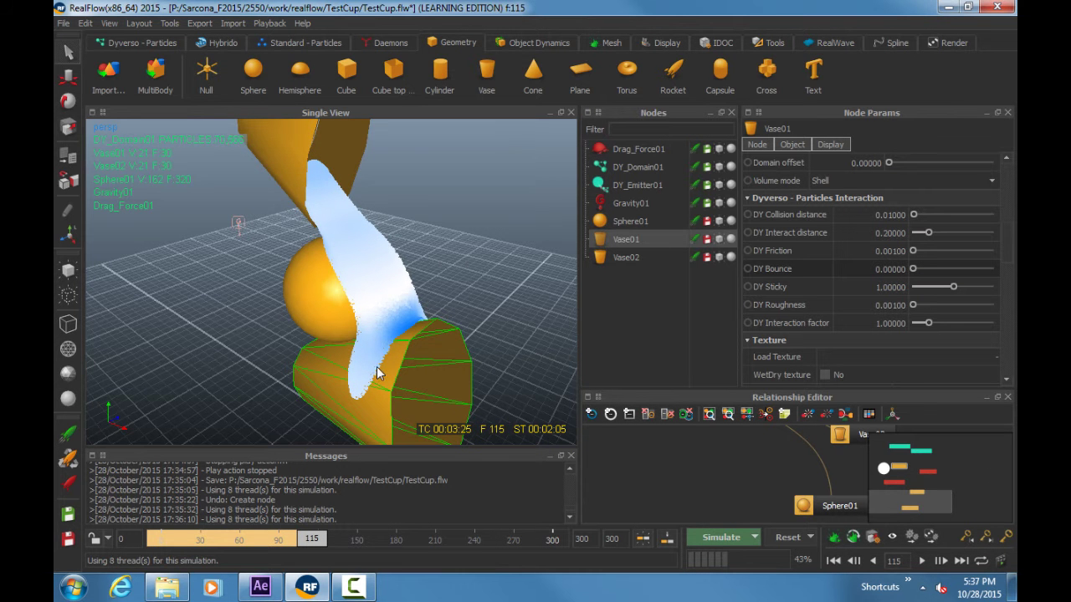
Step: Return to frame 0 and play back the cached pour over the sphere from a side view
alt+drag(378, 375, 378, 427)
key(ctrl+Home)
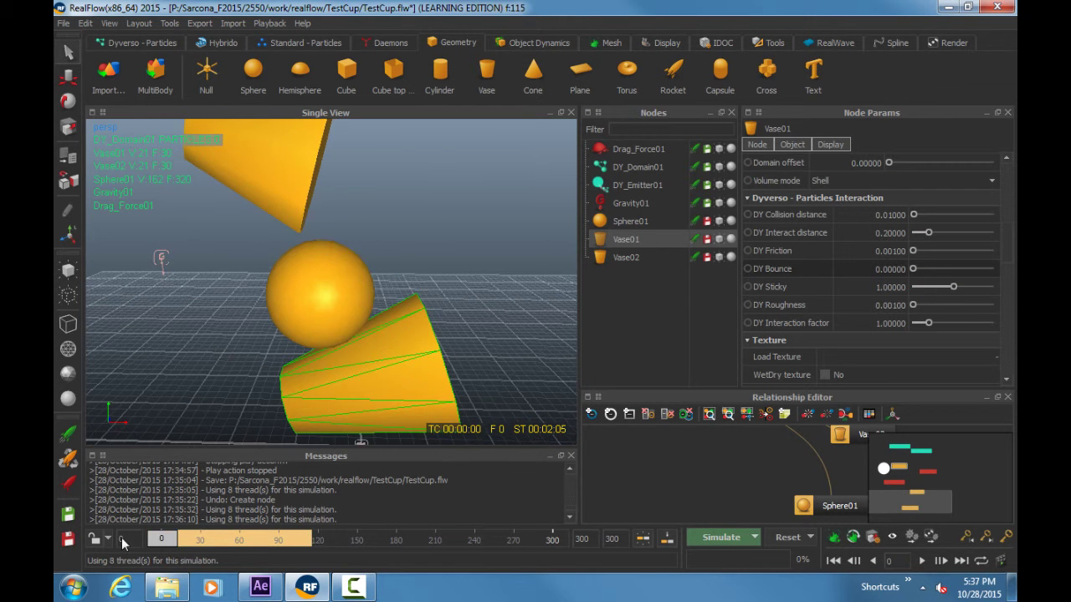
key(ctrl+a)
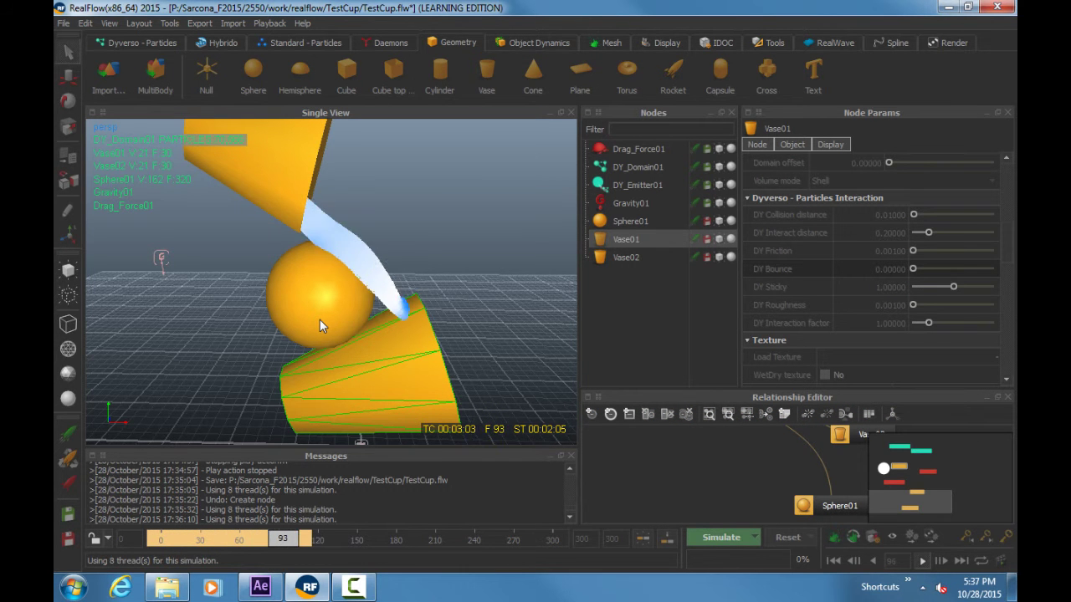
key(Escape)
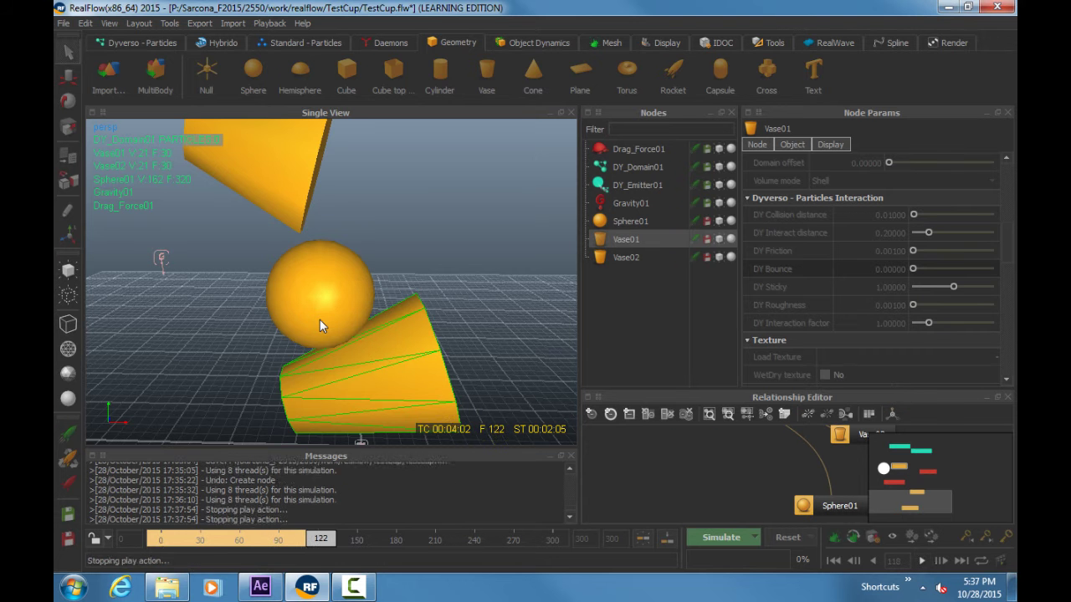
click(167, 543)
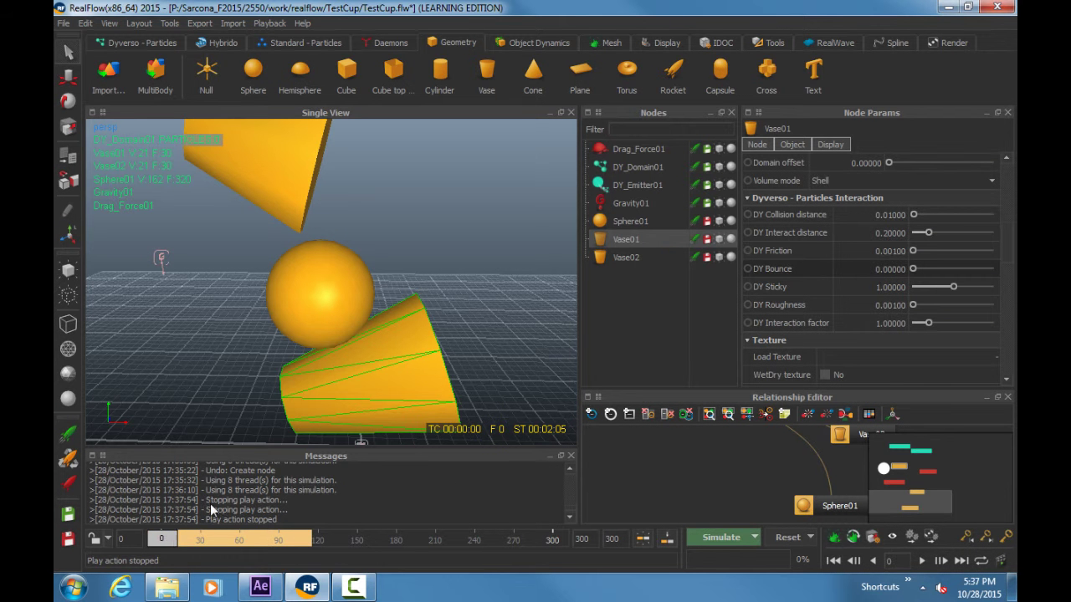
key(space)
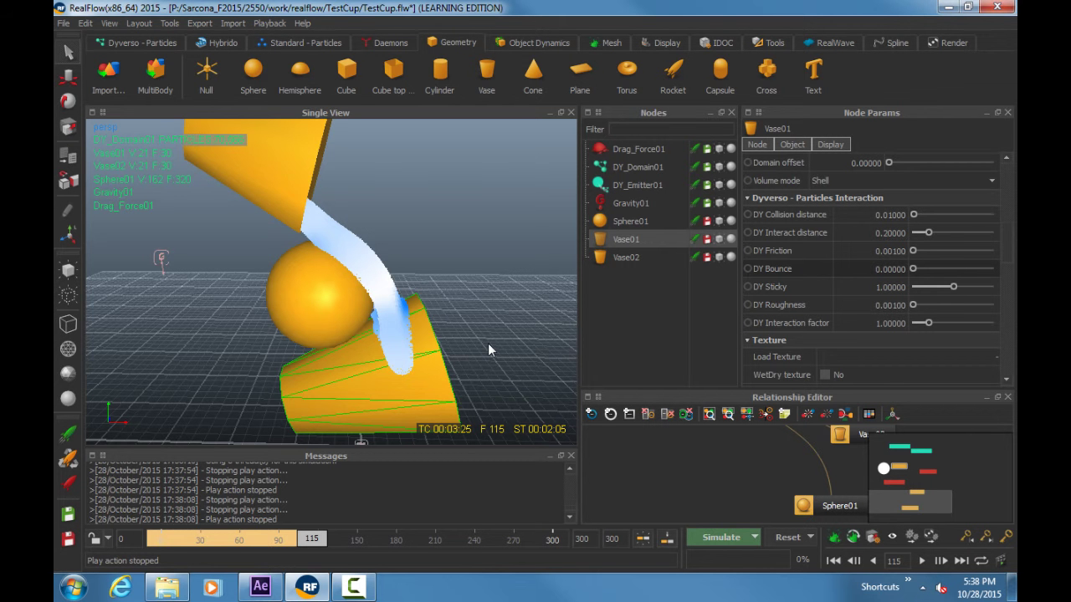
Step: Save the scene and select the fluid domain DY_Domain01
alt+drag(487, 343, 453, 212)
key(ctrl+s)
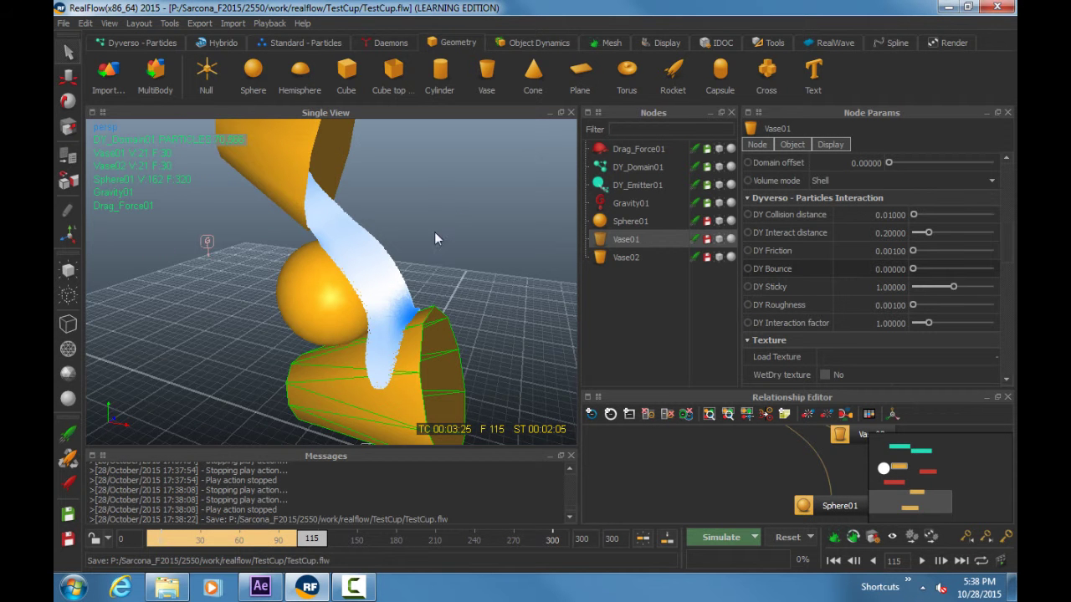
click(358, 230)
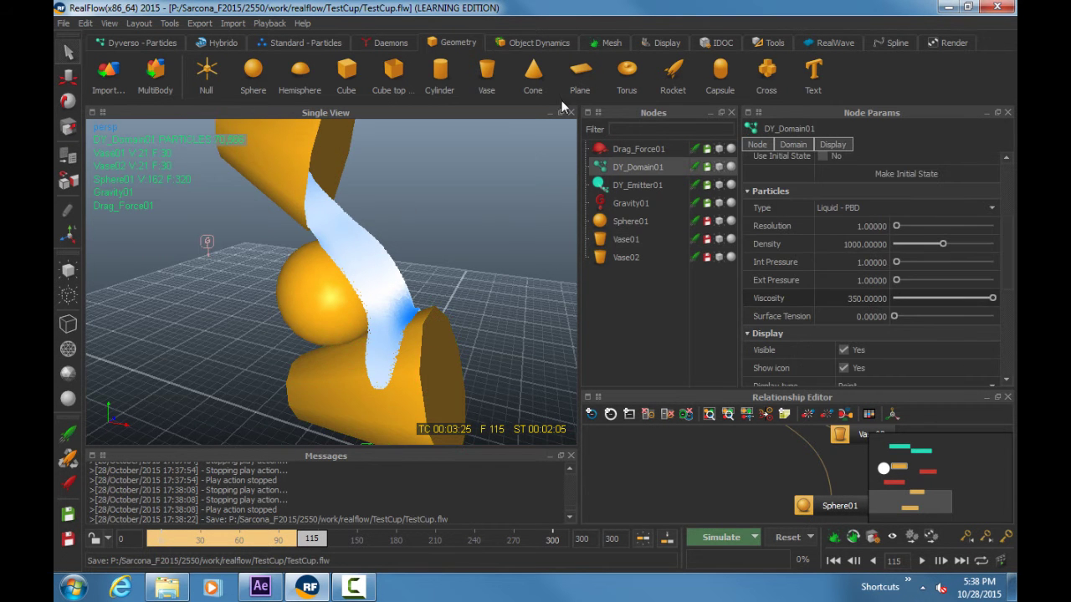
Step: Add a VDB particle mesh to the scene and check its particle source
click(483, 211)
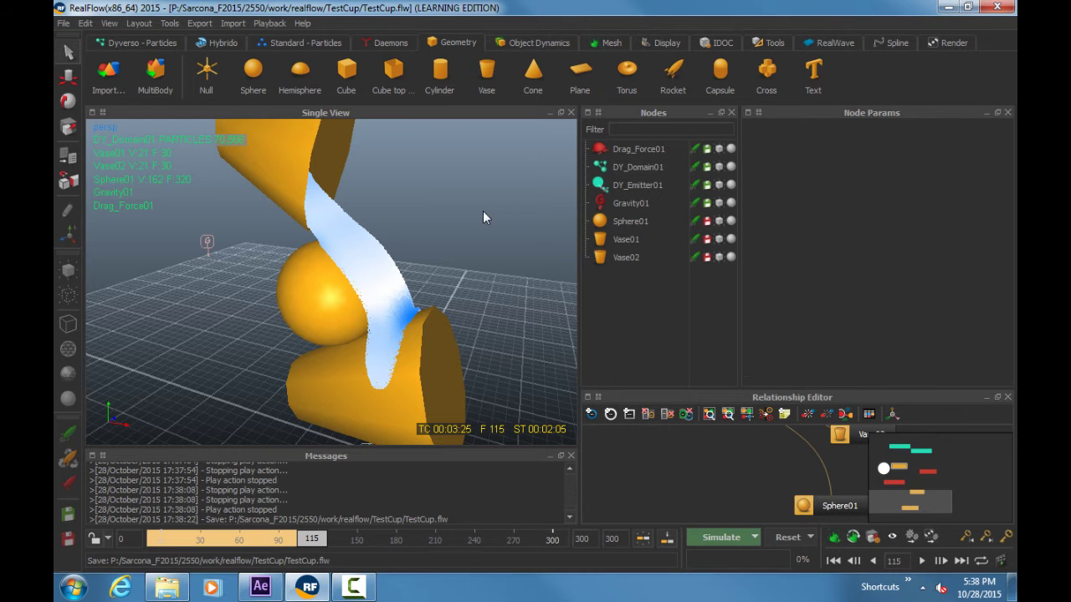
click(612, 43)
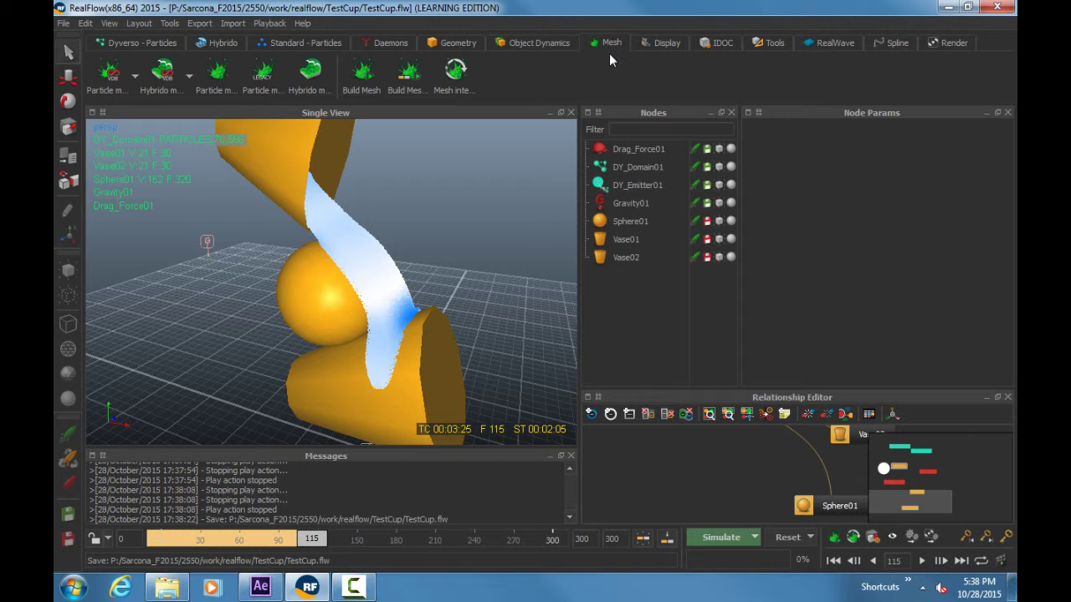
click(111, 75)
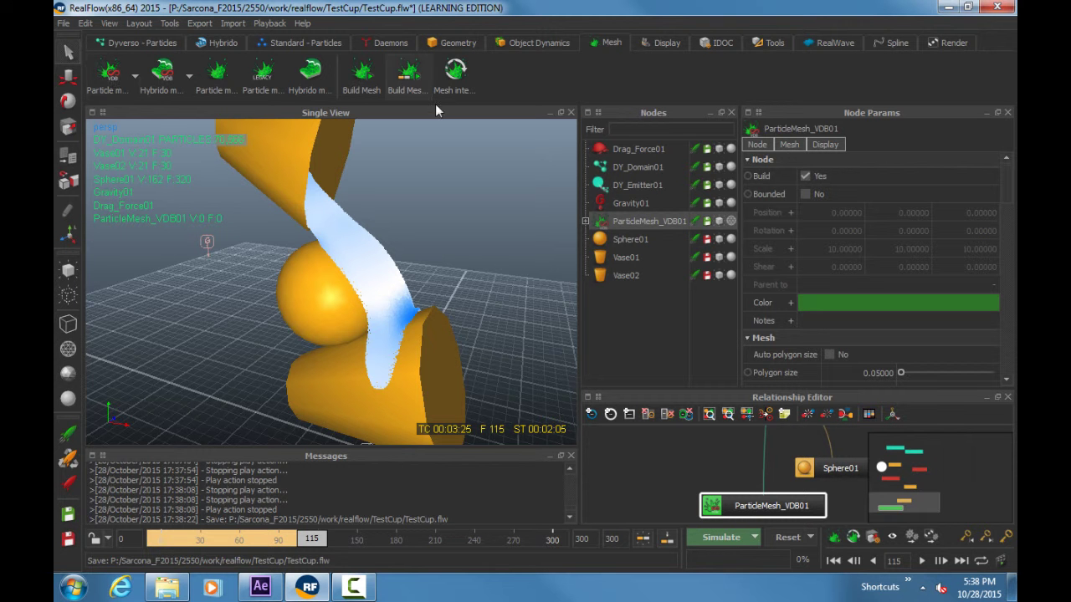
click(585, 222)
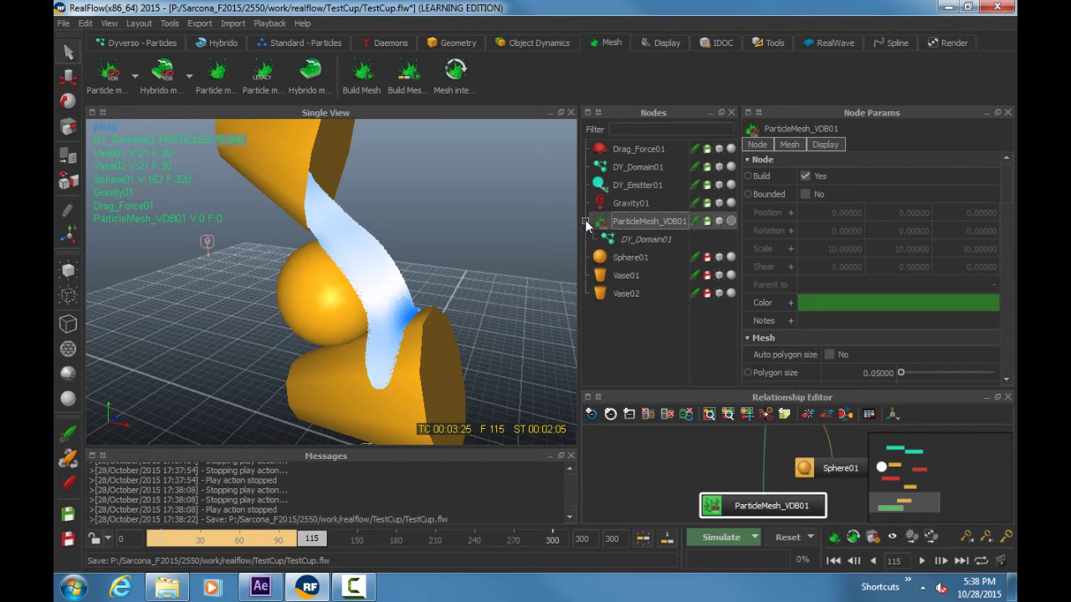
click(585, 222)
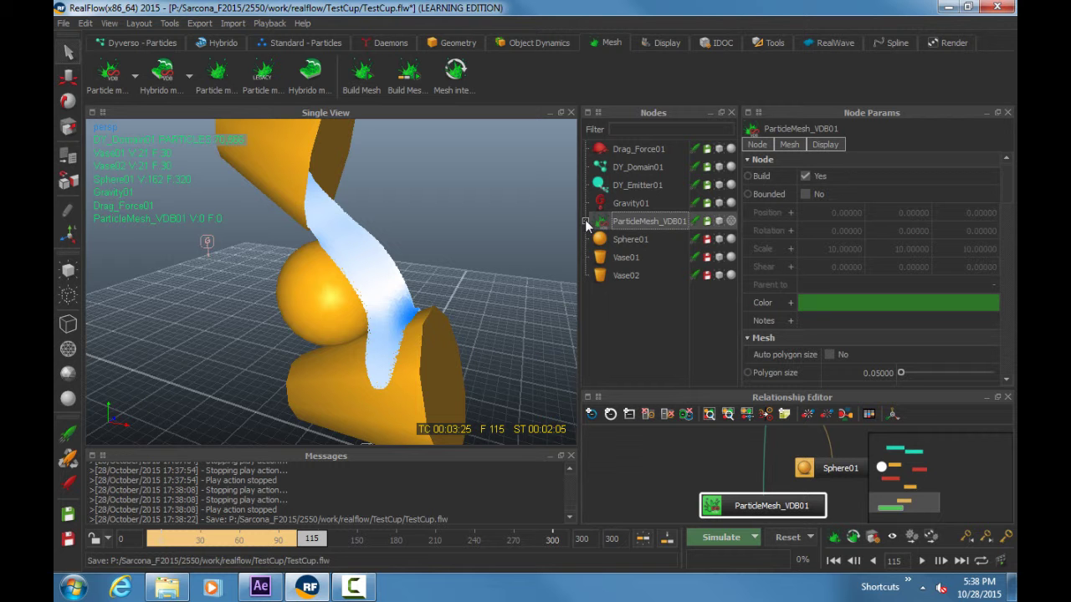
Step: Build the particle mesh at frame 115 and inspect its surface around the sphere from several angles
right_click(624, 225)
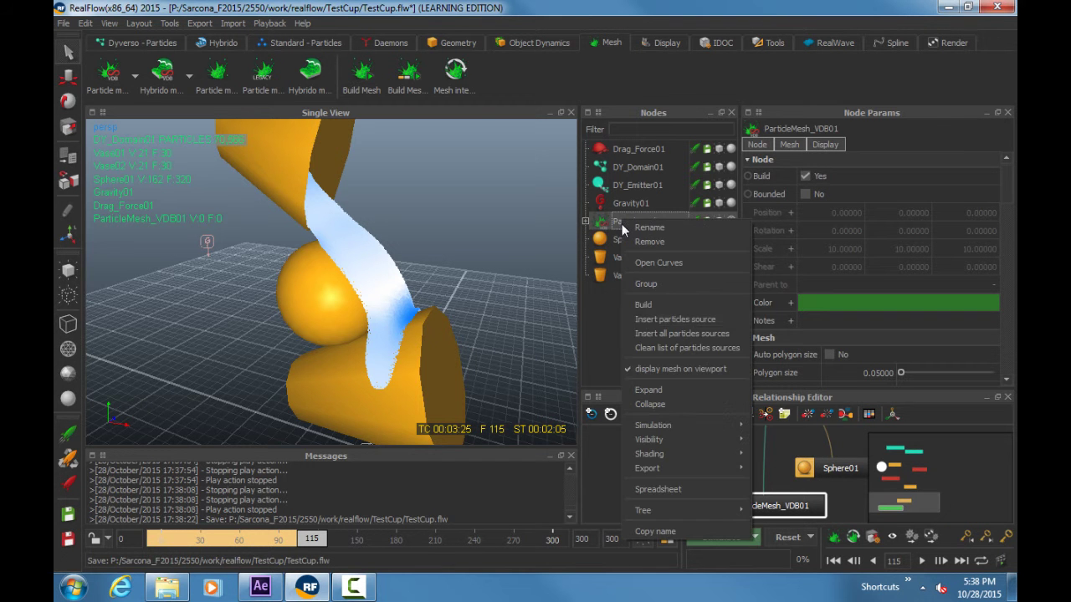
click(643, 311)
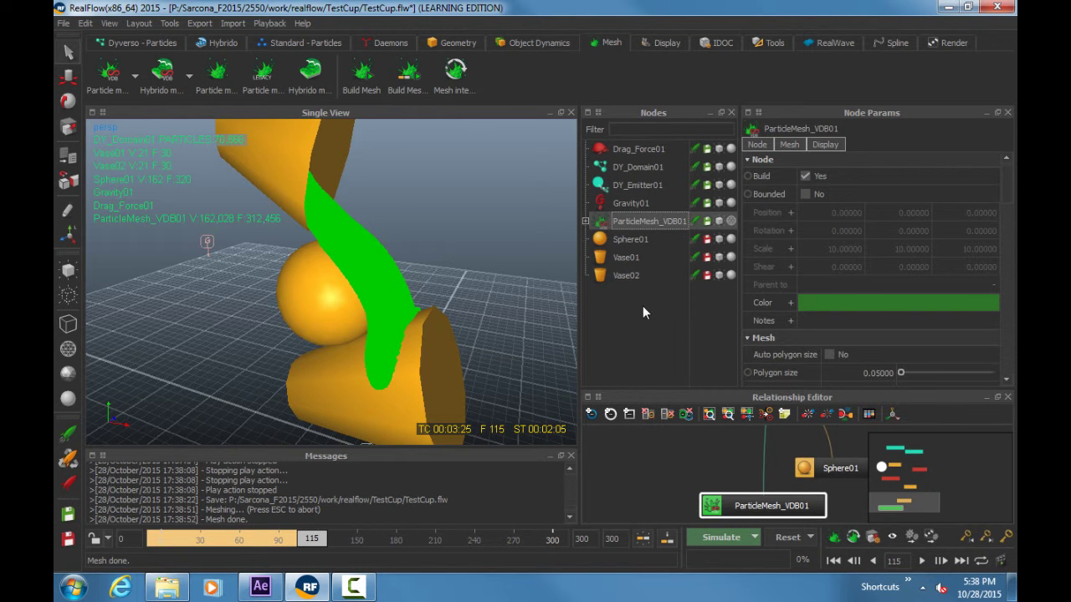
click(517, 240)
alt+drag(468, 245, 255, 249)
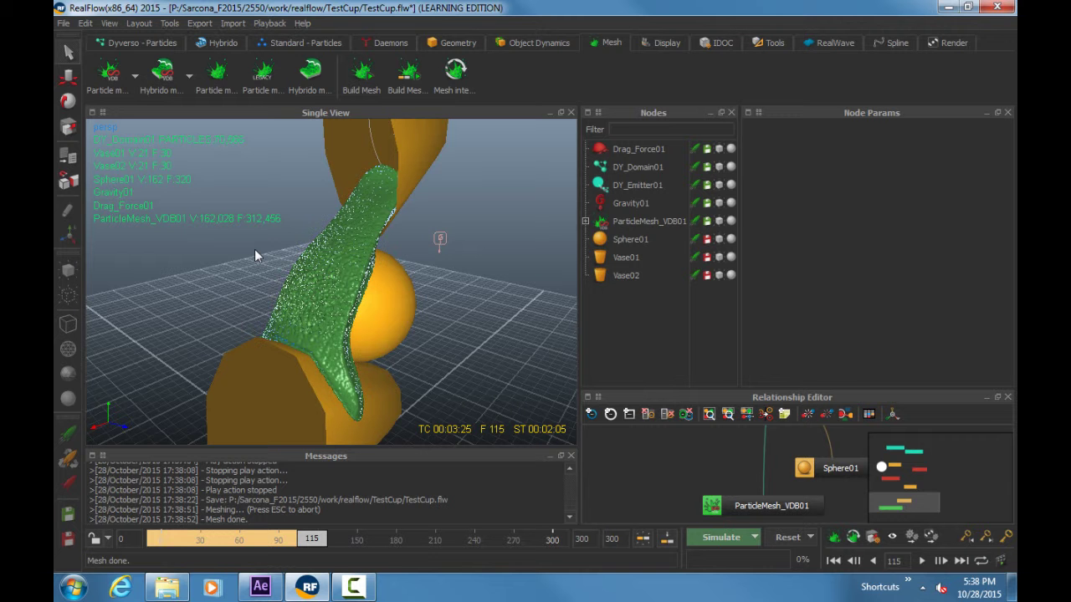
alt+right_drag(210, 278, 420, 288)
alt+drag(421, 288, 439, 216)
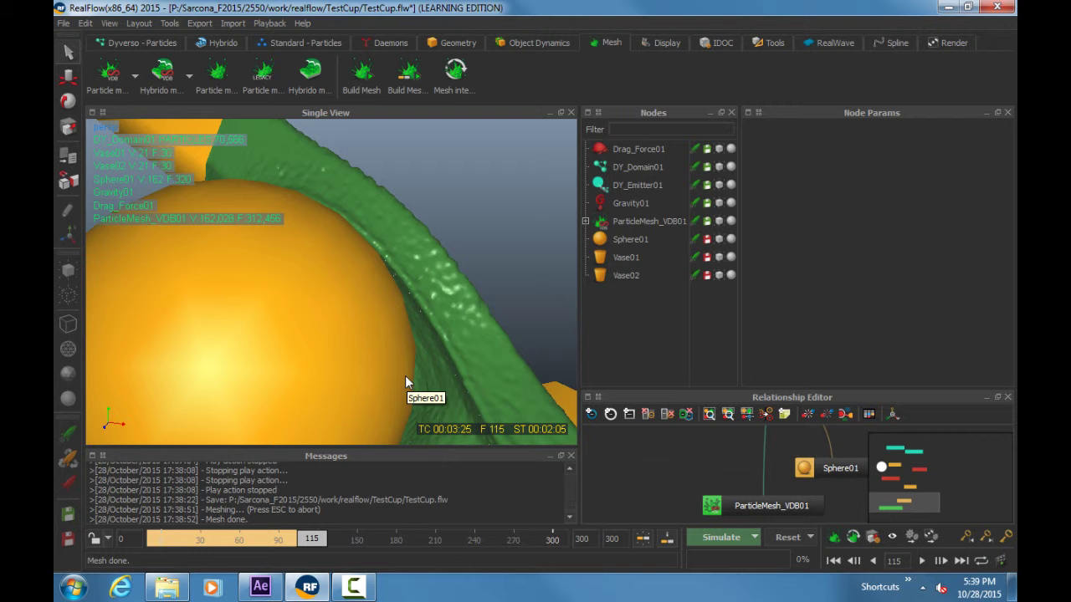
alt+drag(447, 320, 404, 345)
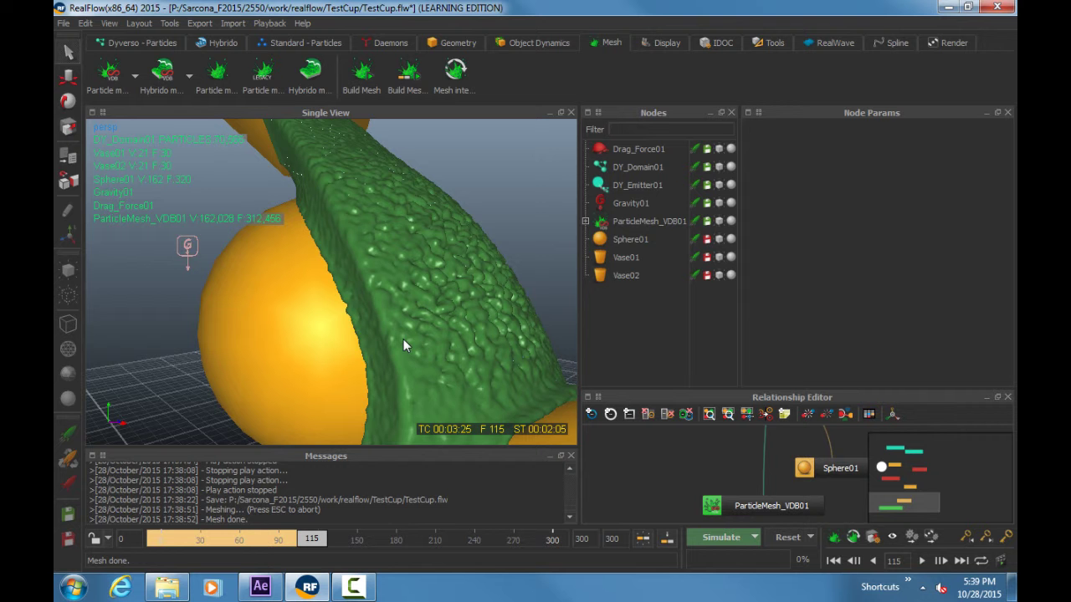
Step: Review the particle mesh's parameters and examine its polygons up close next to the sphere
click(639, 223)
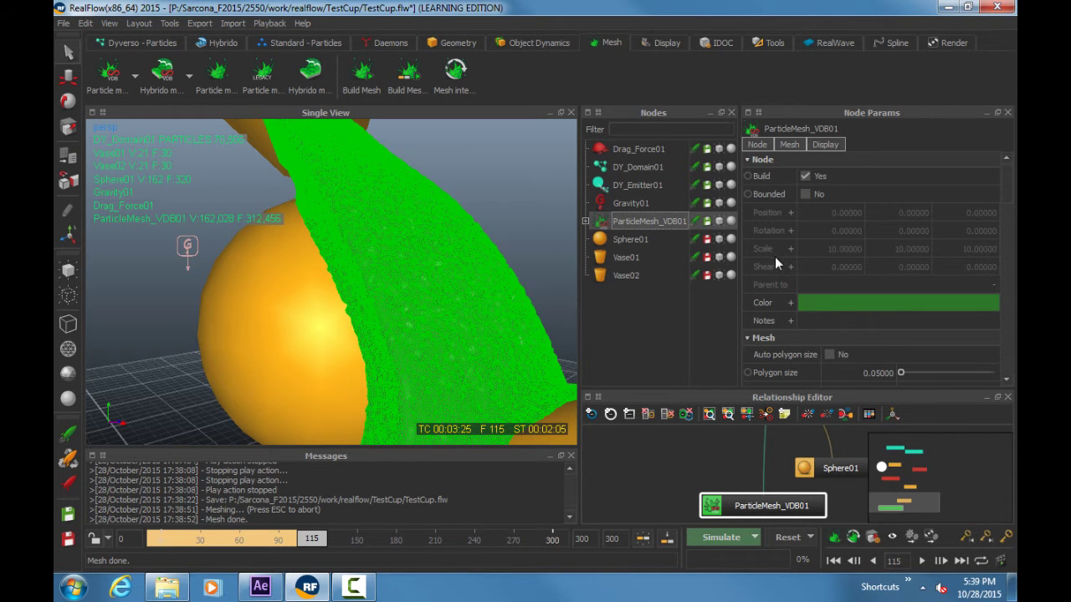
scroll(774, 262, down, 4)
scroll(775, 269, down, 5)
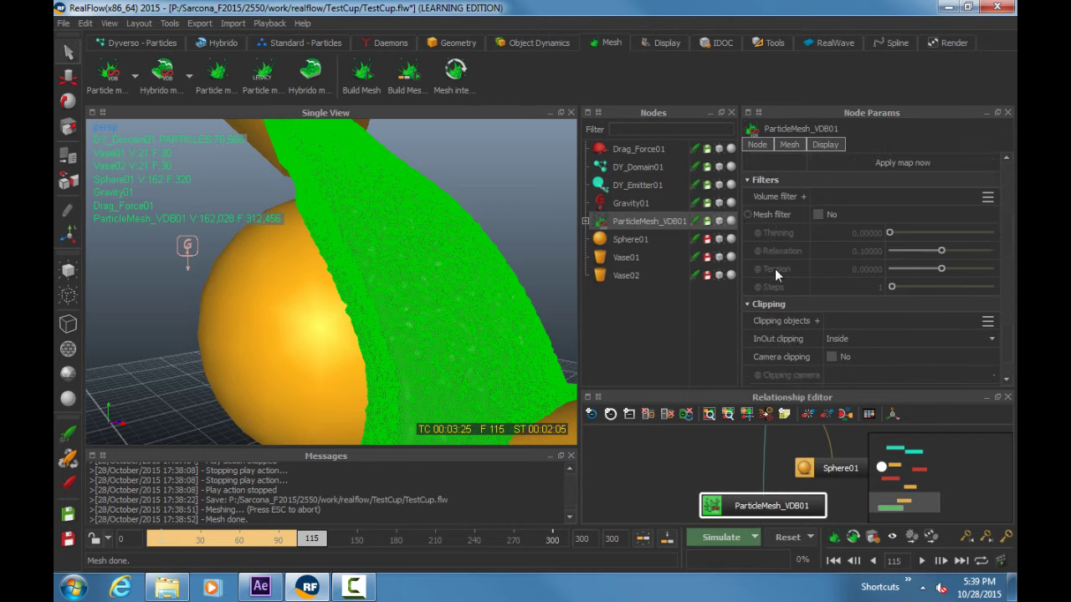
scroll(783, 266, down, 8)
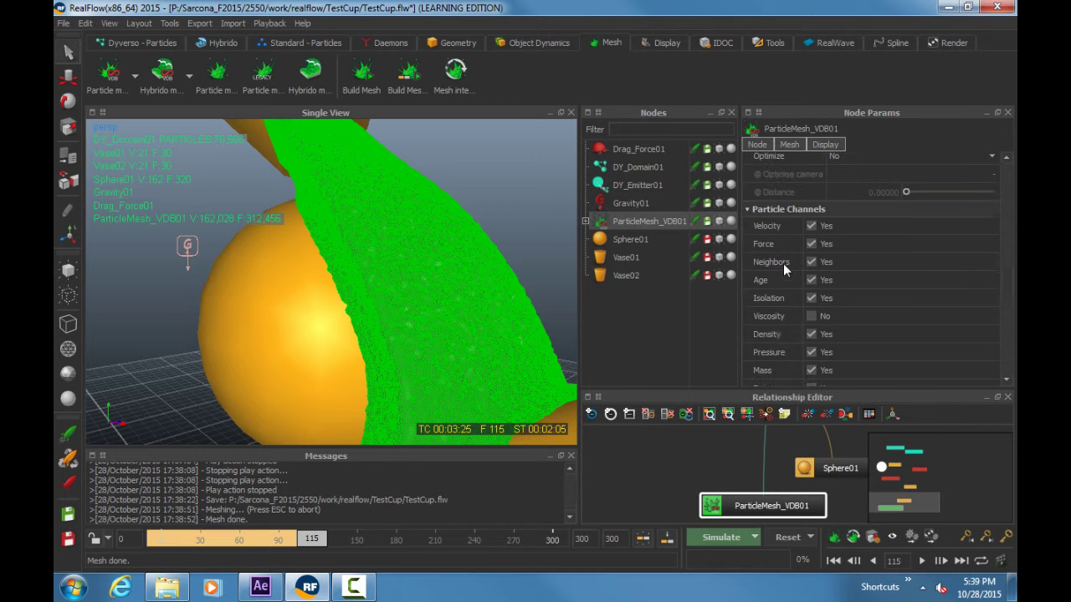
scroll(789, 272, down, 4)
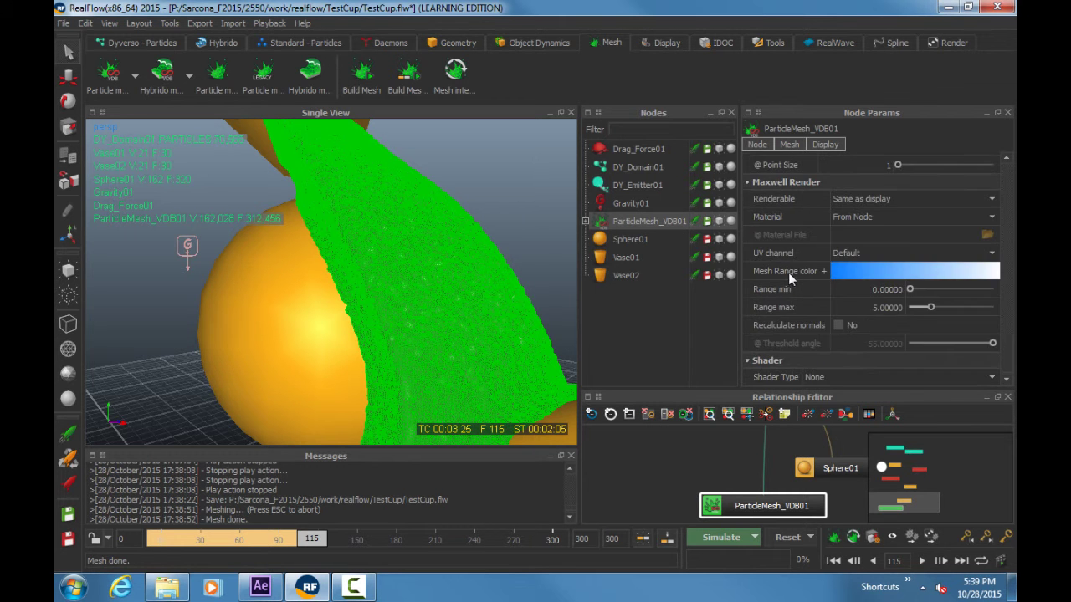
scroll(788, 277, up, 12)
scroll(784, 293, up, 8)
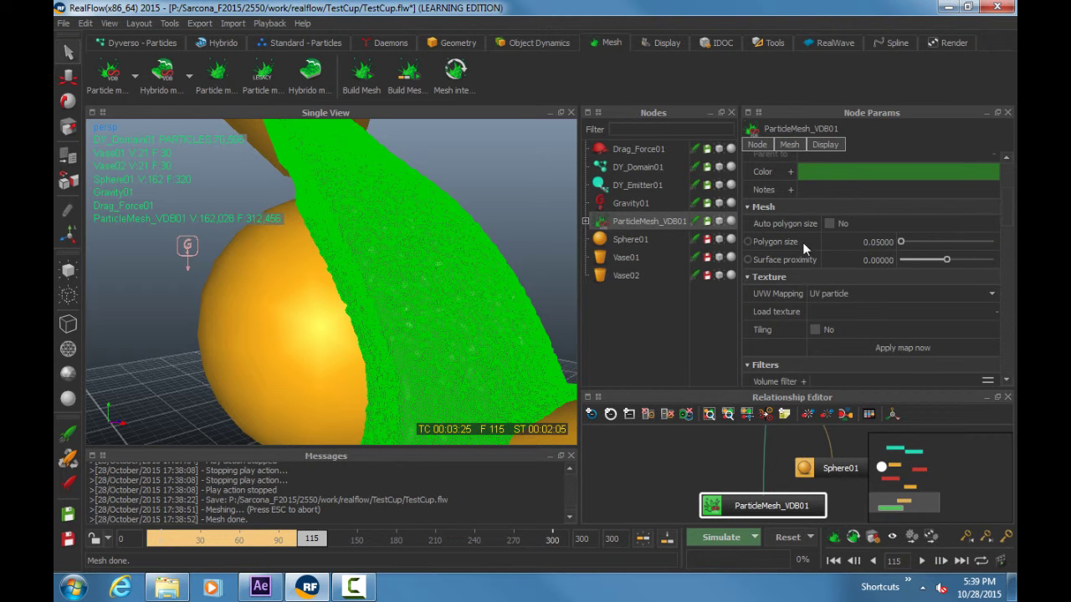
scroll(385, 251, up, 5)
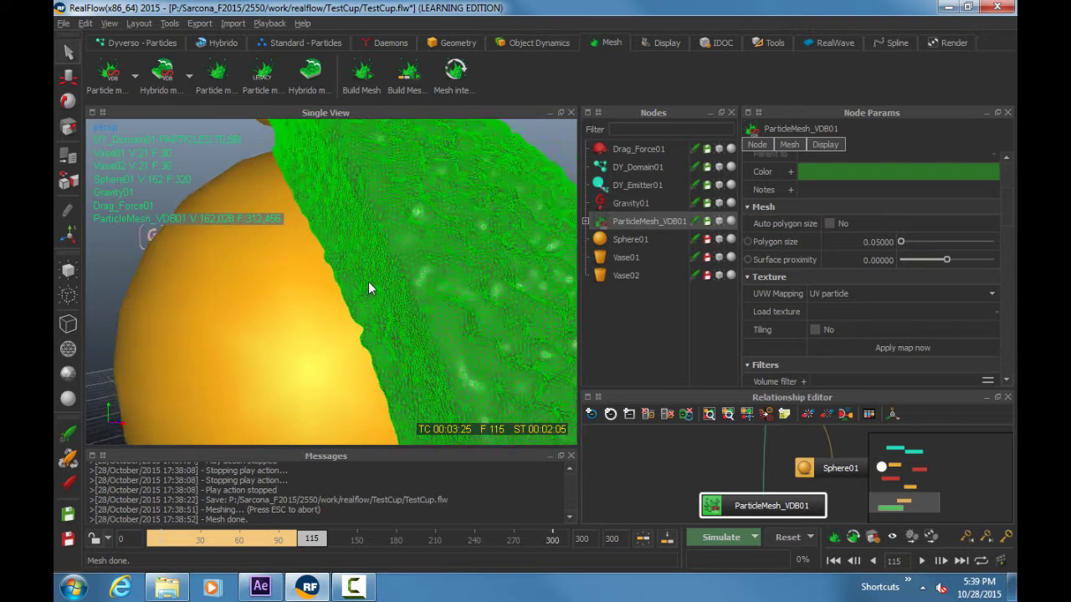
scroll(368, 289, up, 5)
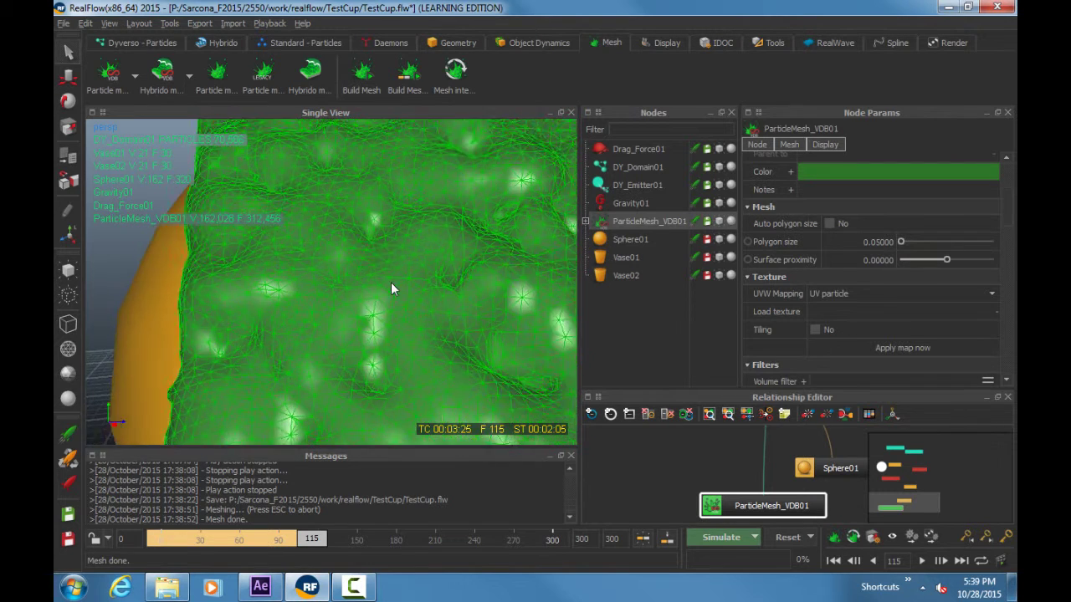
scroll(394, 285, up, 4)
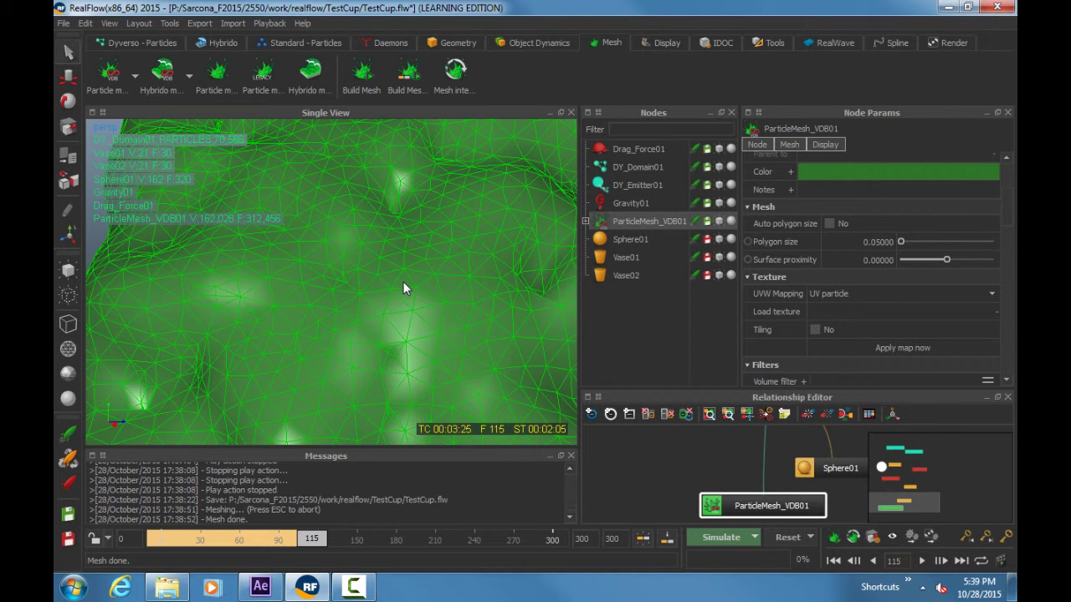
Step: Set the particle mesh's polygon size to 0.2, rebuild it and view the resulting surface
double_click(876, 241)
text(12)
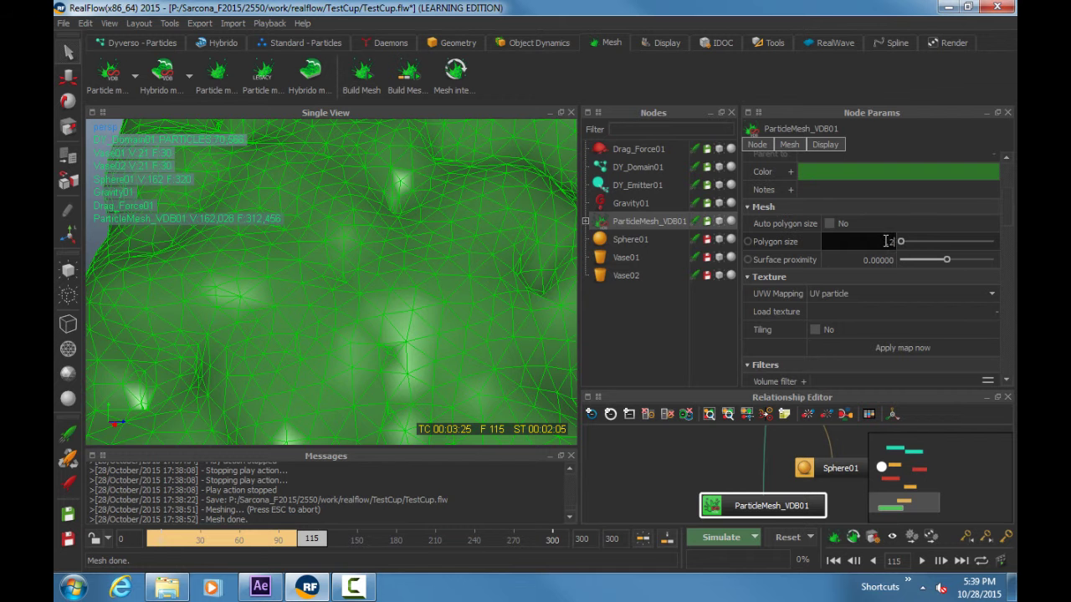
key(Return)
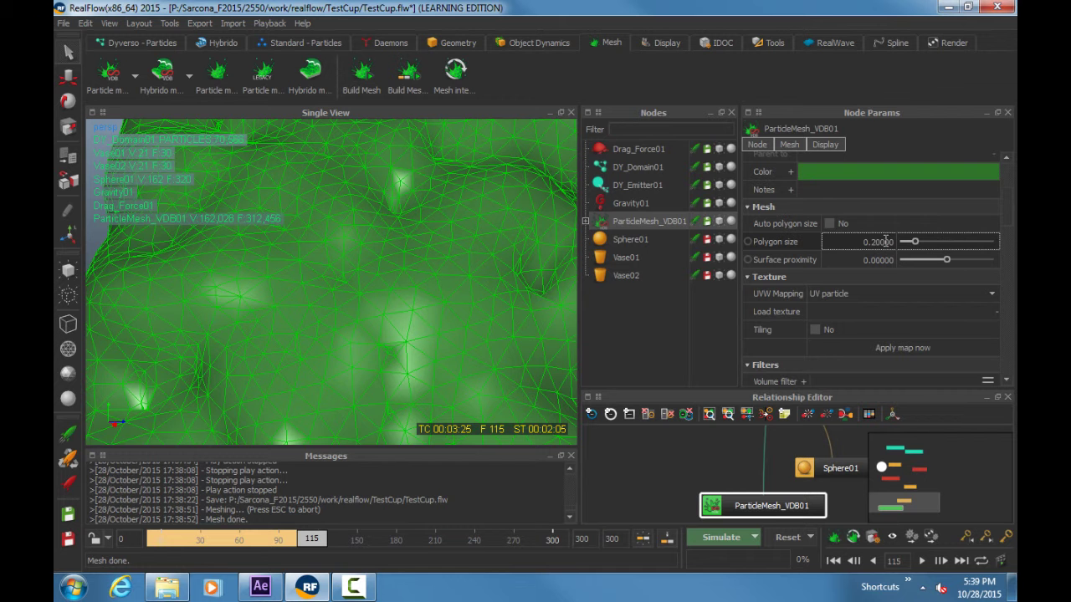
right_click(642, 221)
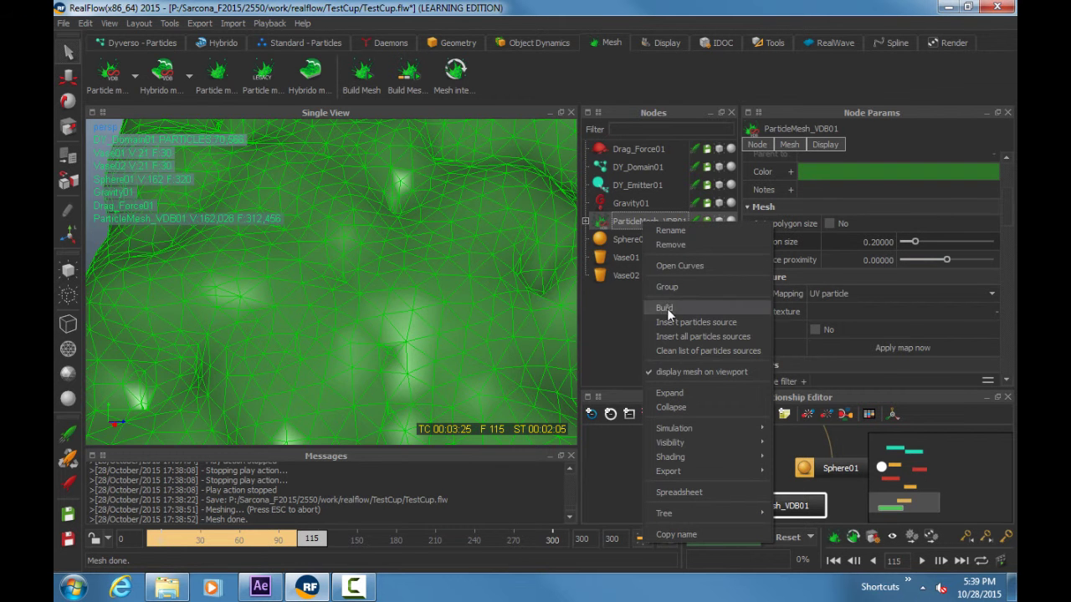
click(667, 312)
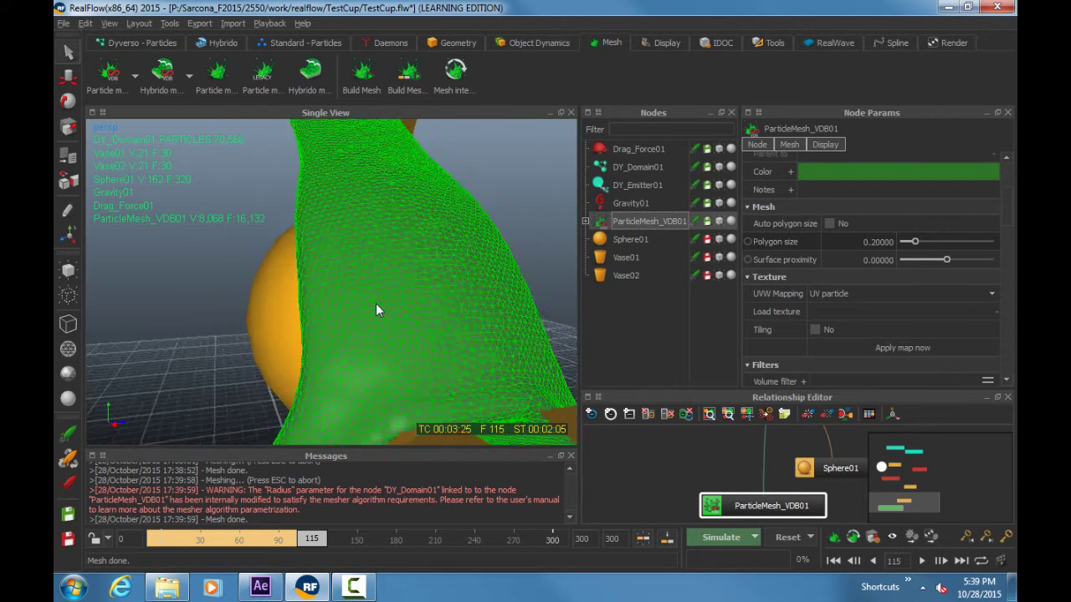
mouse_move(376, 303)
alt+mouse_down()
mouse_move(229, 235)
mouse_move(281, 299)
mouse_move(427, 313)
mouse_move(291, 318)
mouse_move(353, 321)
alt+mouse_up()
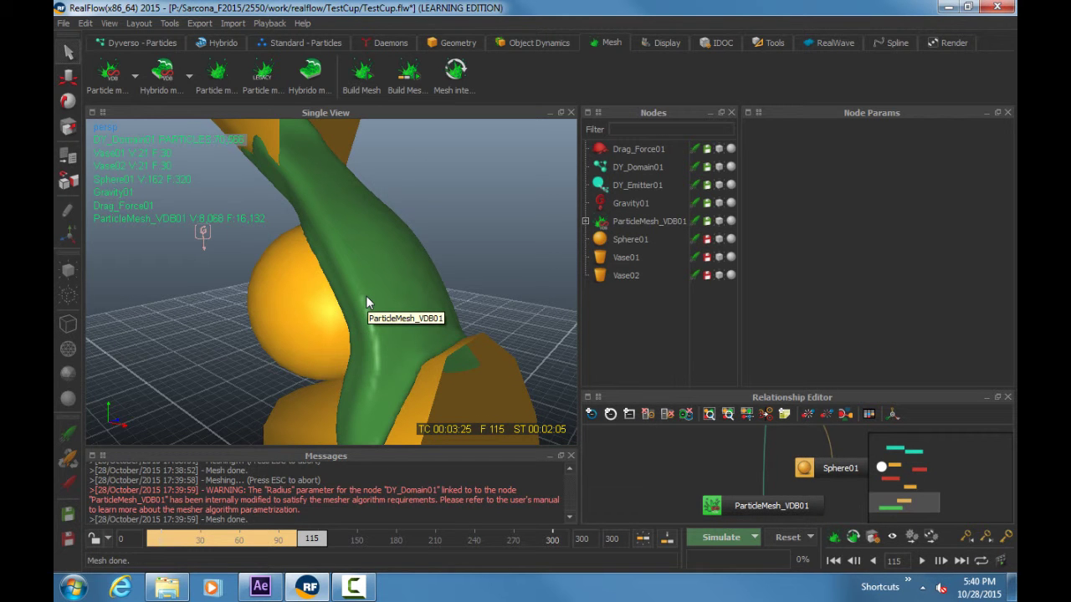
Step: Set the particle mesh's polygon size to 0.05, rebuild it and view the surface deselected
click(649, 222)
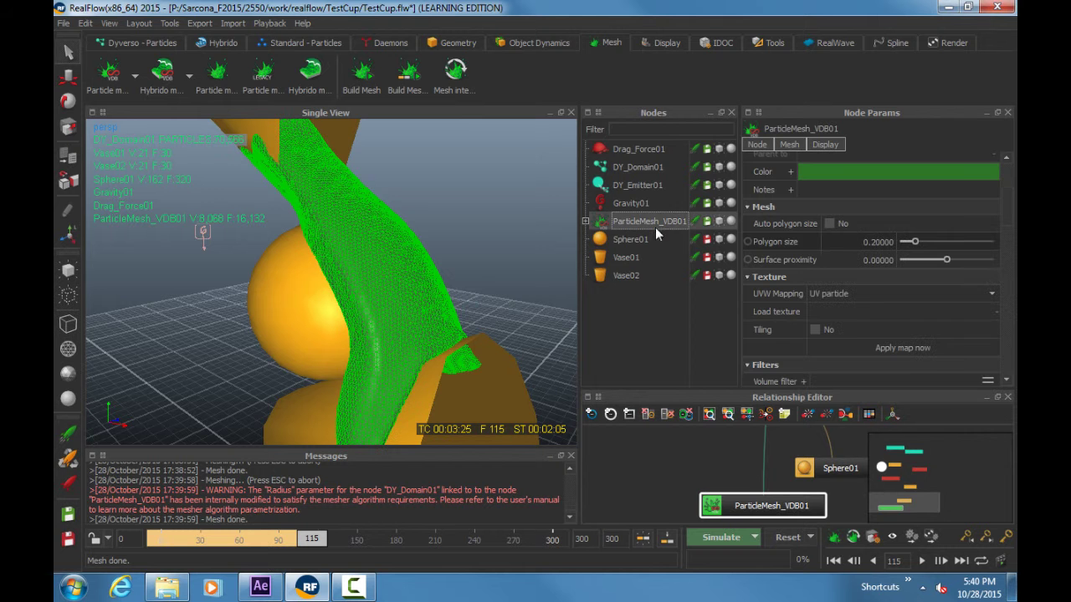
double_click(860, 243)
text(0.05)
key(Return)
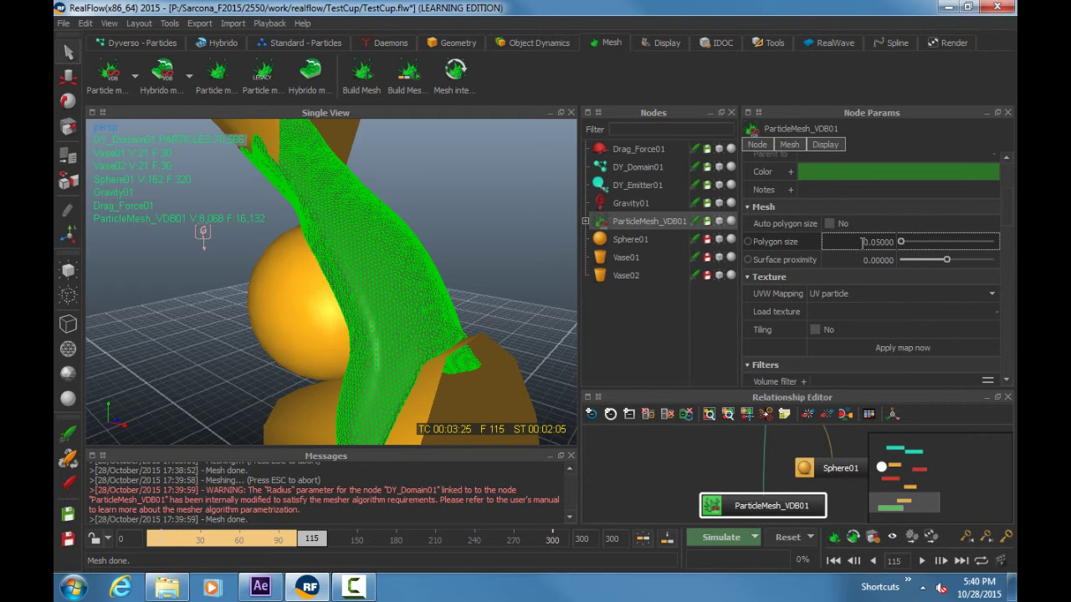
right_click(644, 225)
click(687, 312)
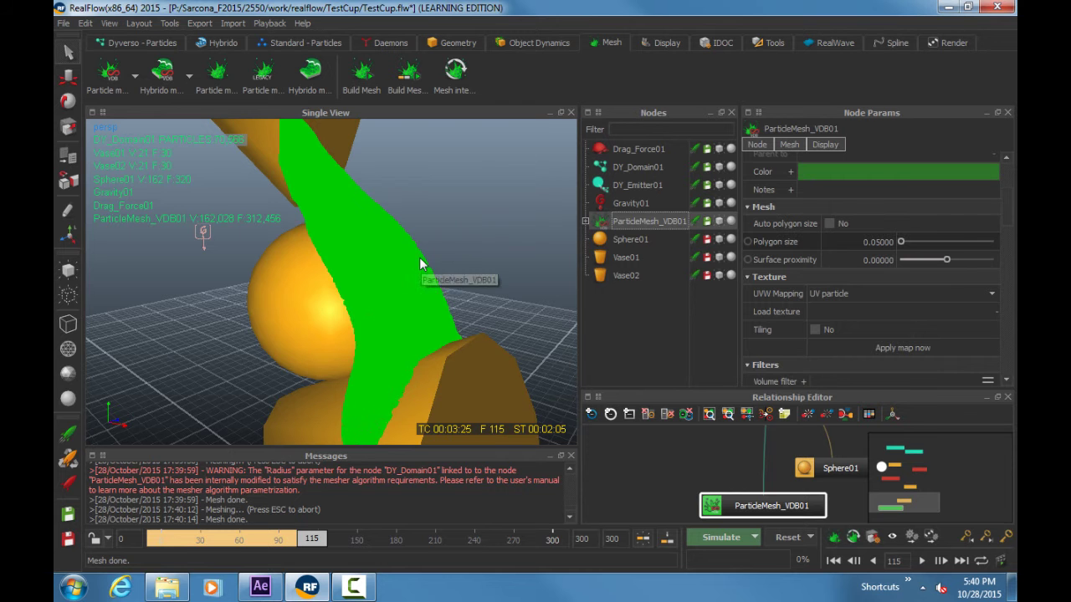
click(488, 291)
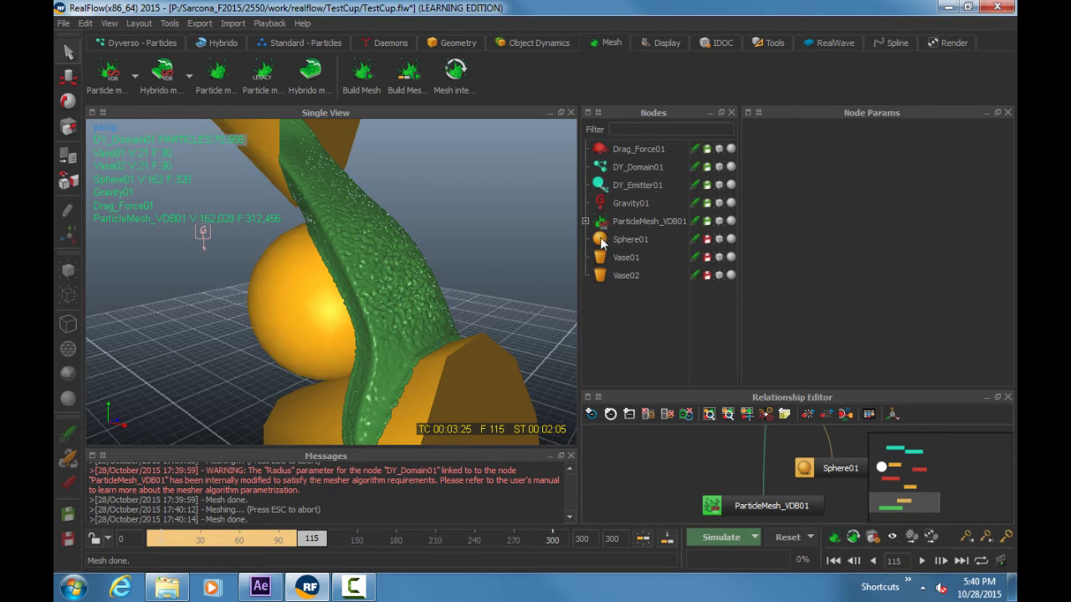
Step: Try a surface proximity of 0.25 on the particle mesh and rebuild it
click(633, 222)
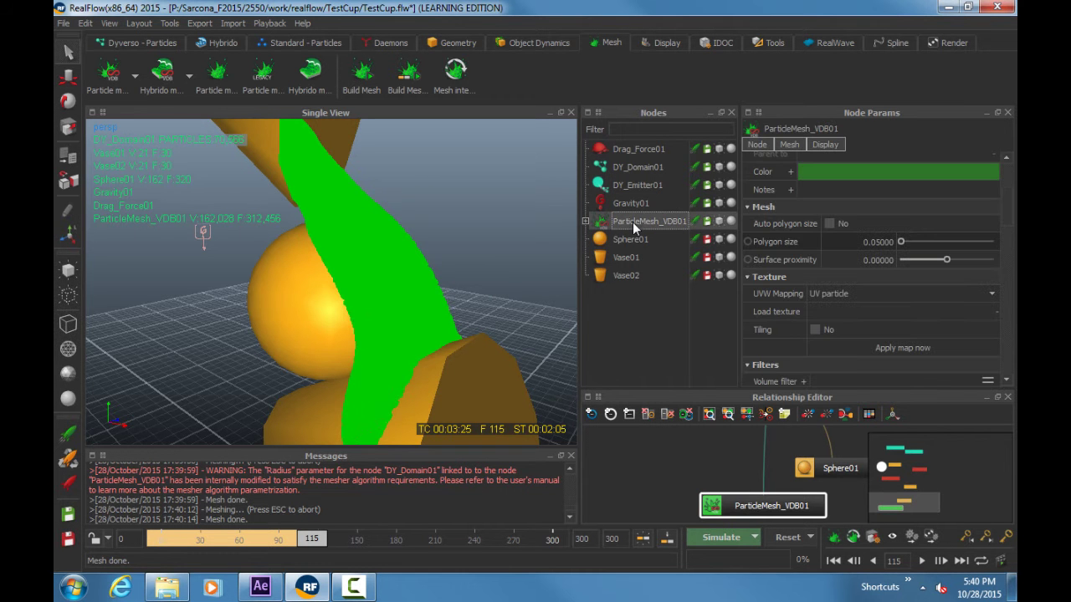
double_click(872, 260)
text(.25)
key(Return)
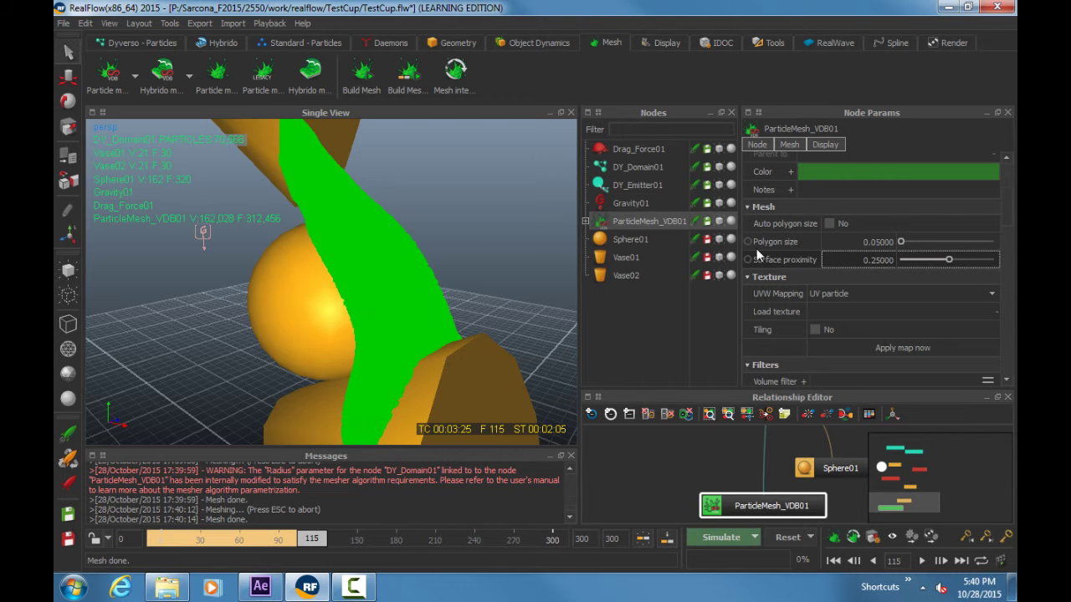
right_click(643, 221)
click(685, 306)
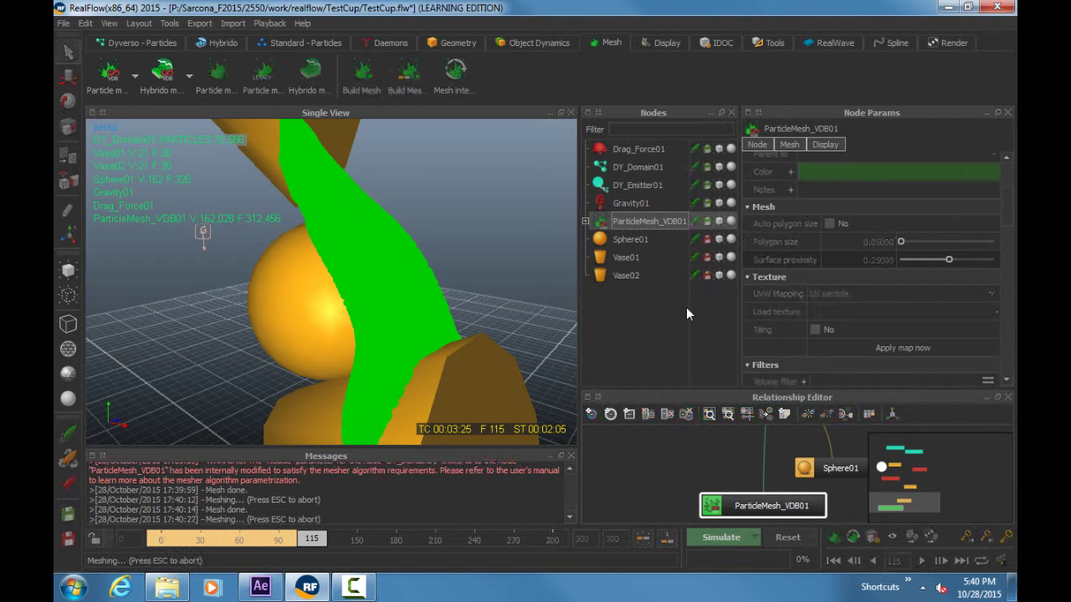
Step: Set the particle mesh's surface proximity to 0.05, rebuild it and inspect the surface up close
double_click(847, 260)
text(0.05)
key(Return)
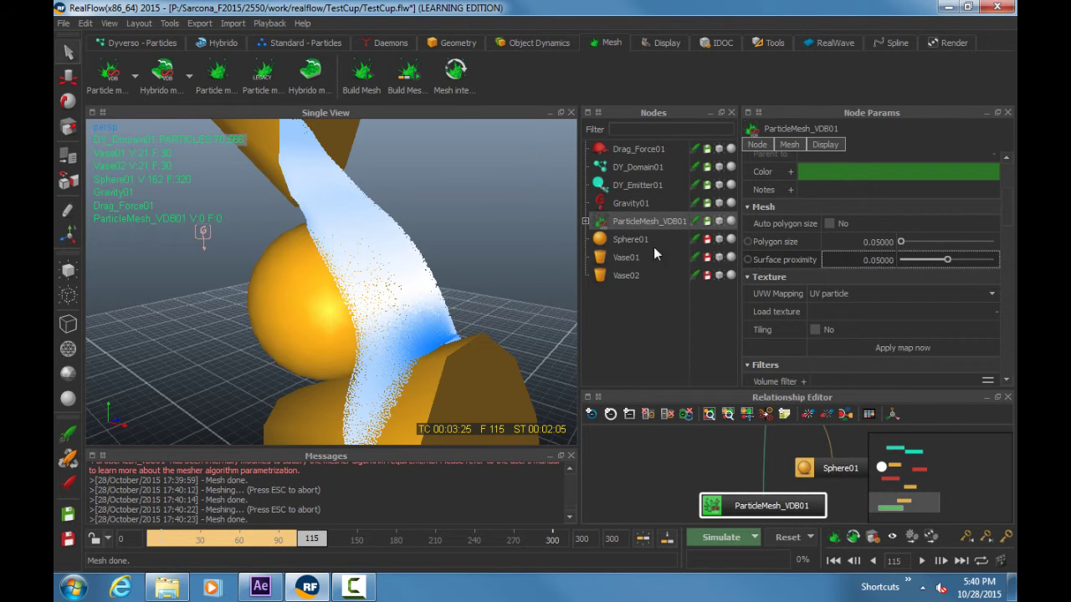
right_click(637, 222)
click(678, 303)
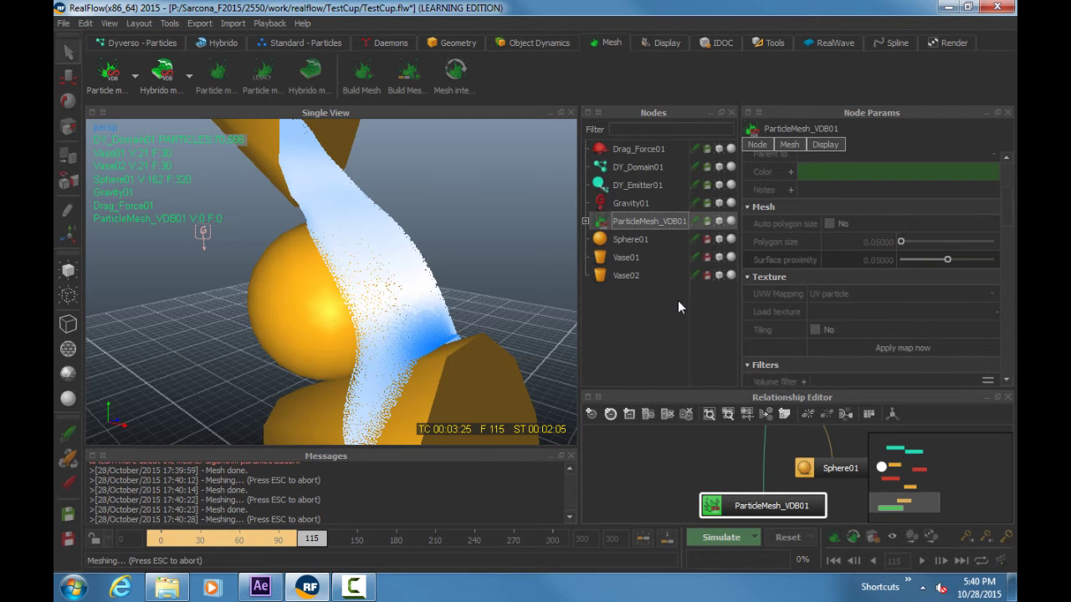
click(508, 275)
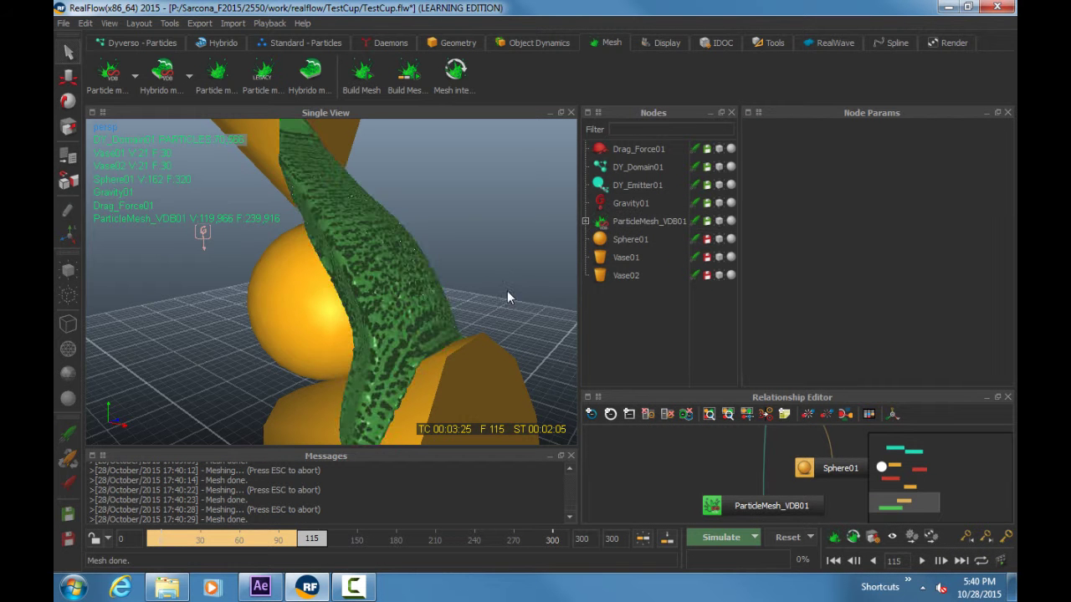
alt+drag(507, 290, 426, 303)
alt+right_drag(426, 303, 530, 297)
alt+drag(532, 304, 483, 315)
Step: Set the particle mesh's surface proximity to 0.01
click(482, 315)
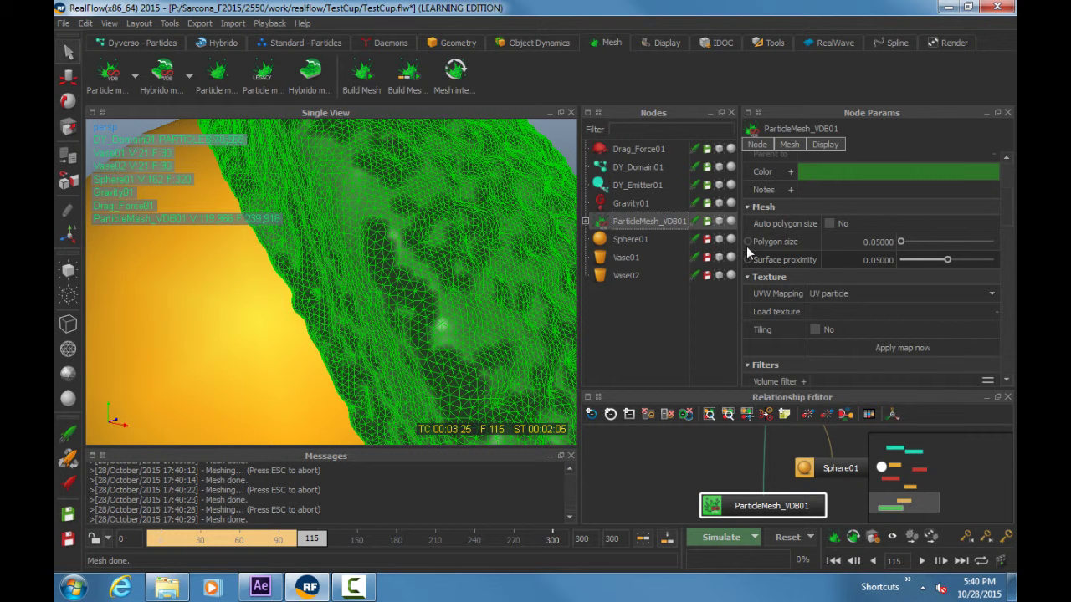
double_click(877, 259)
text(0.01)
key(Return)
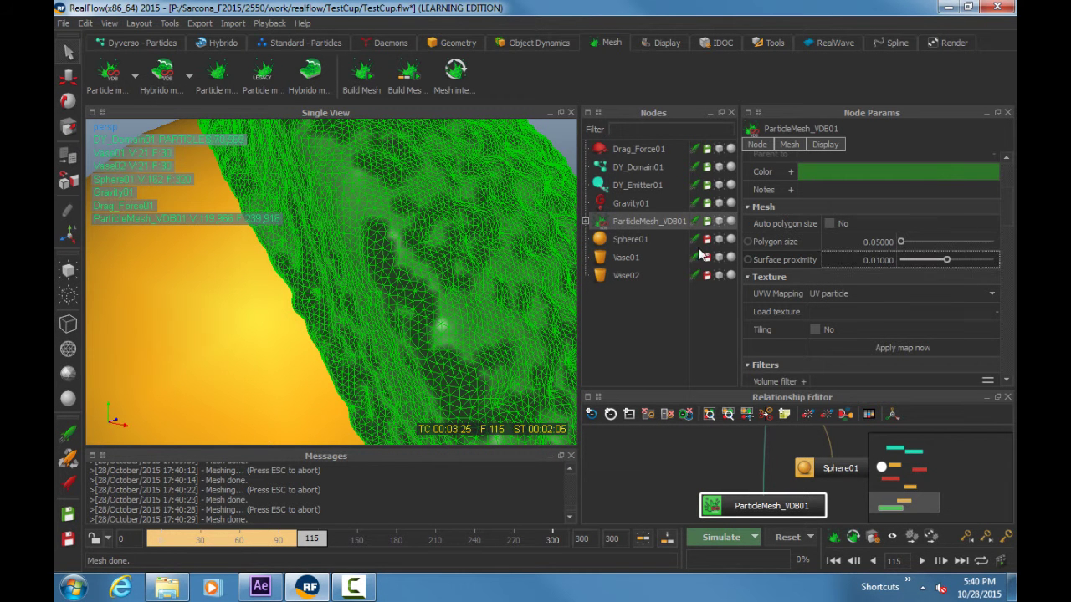
Step: Rebuild the particle mesh with the current surface proximity and inspect its deselected surface around the sphere
right_click(652, 220)
click(676, 306)
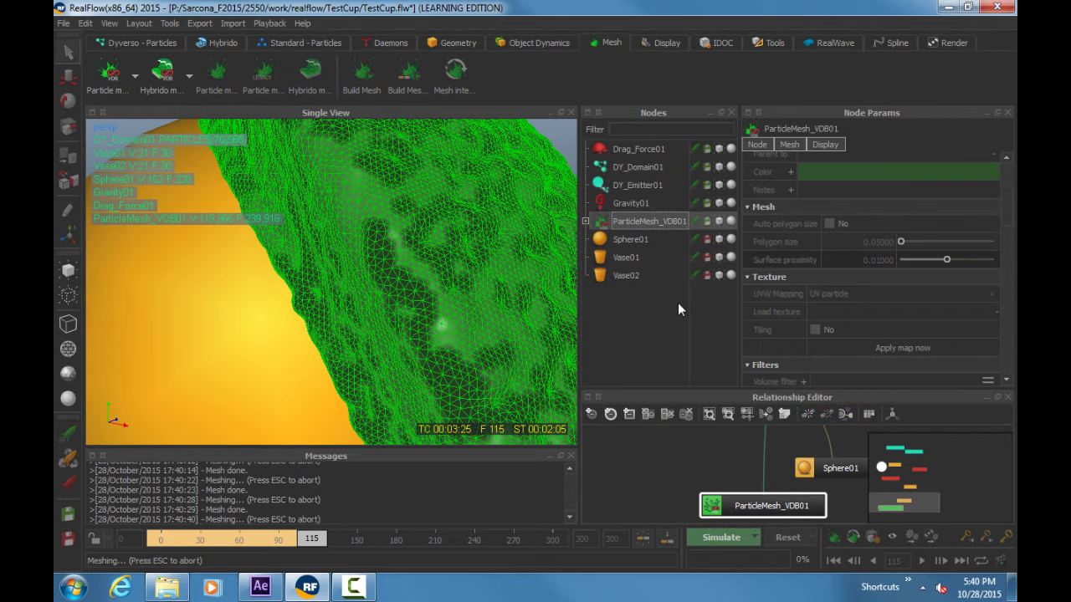
scroll(525, 261, down, 5)
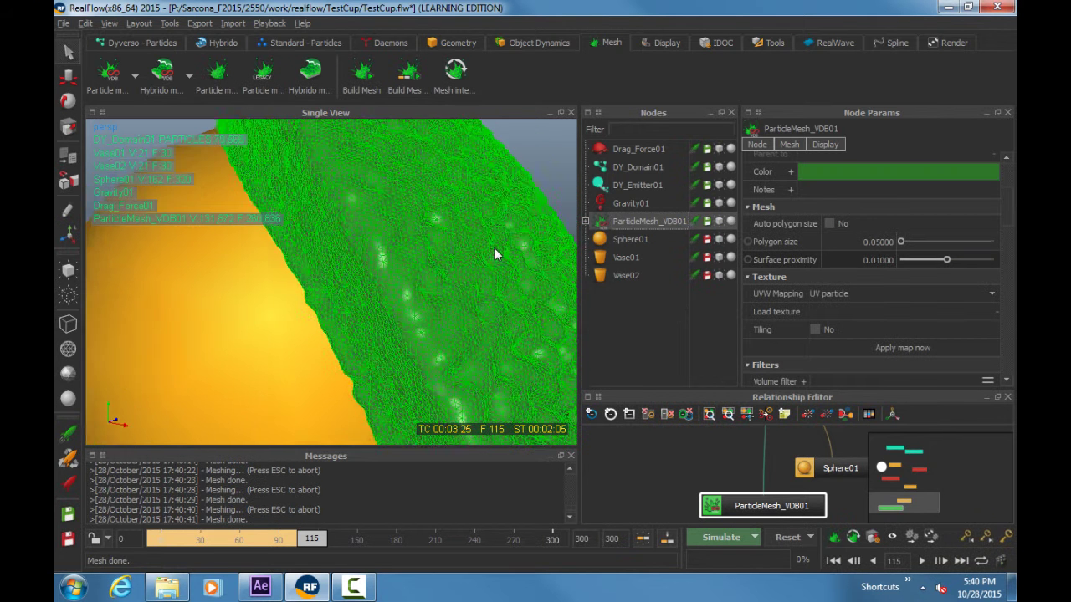
click(509, 209)
mouse_move(430, 330)
alt+mouse_down()
mouse_move(453, 317)
mouse_move(489, 249)
mouse_move(479, 322)
mouse_move(441, 326)
alt+mouse_up()
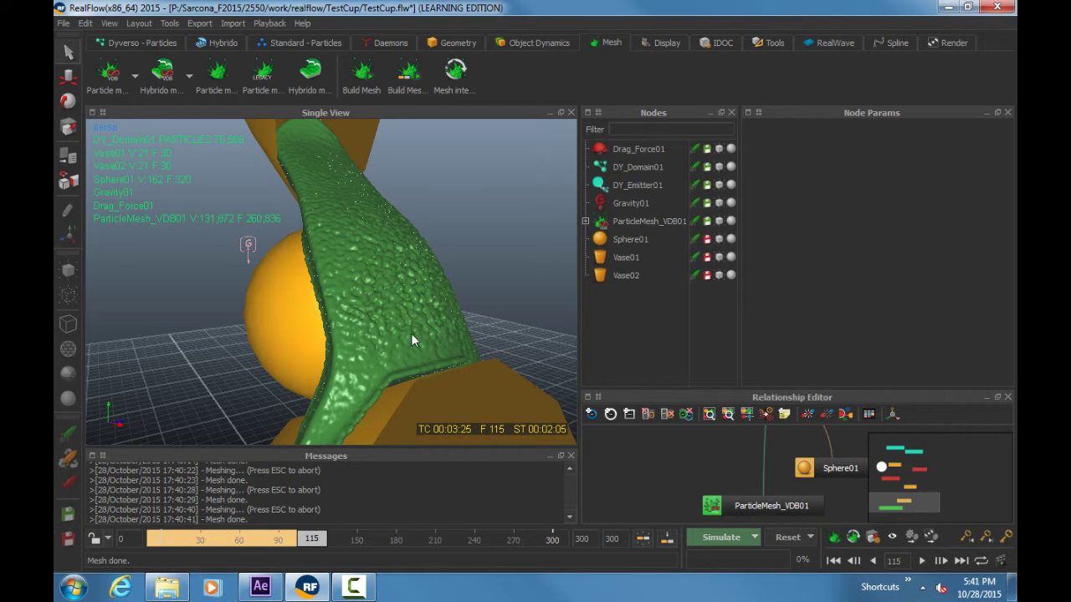
Step: Set the field radius of the Dyverso domain listed under the particle mesh to 0.208
click(411, 334)
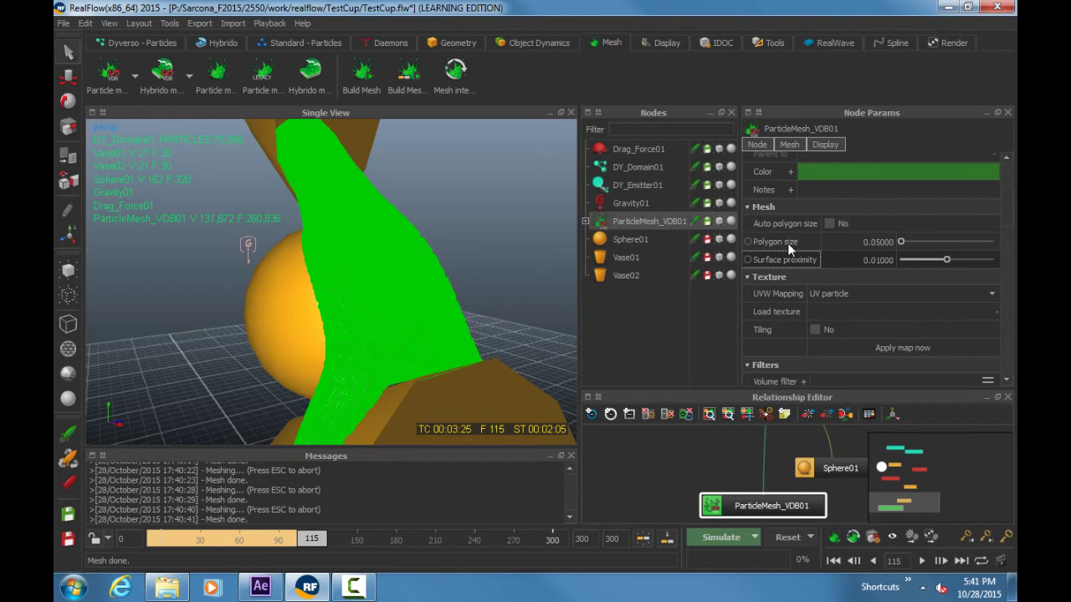
click(585, 223)
click(655, 240)
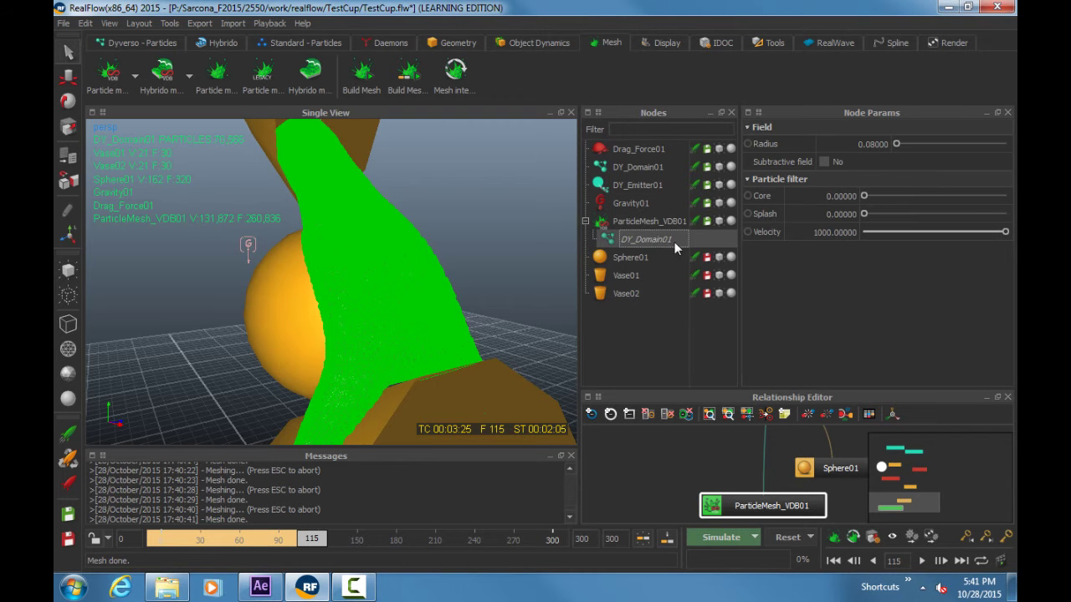
double_click(859, 145)
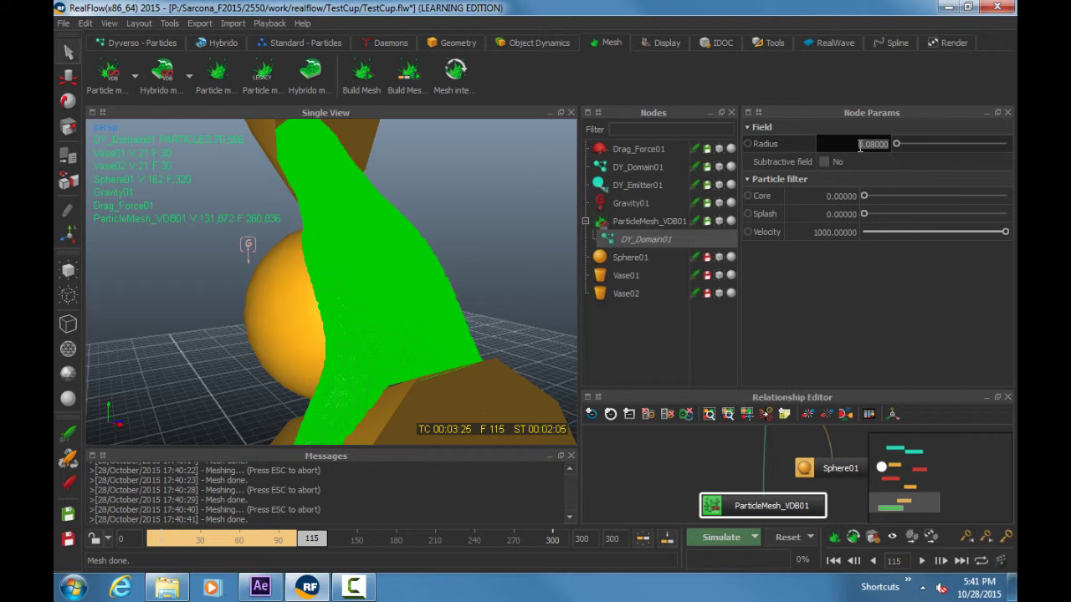
key(Return)
text(2)
key(Return)
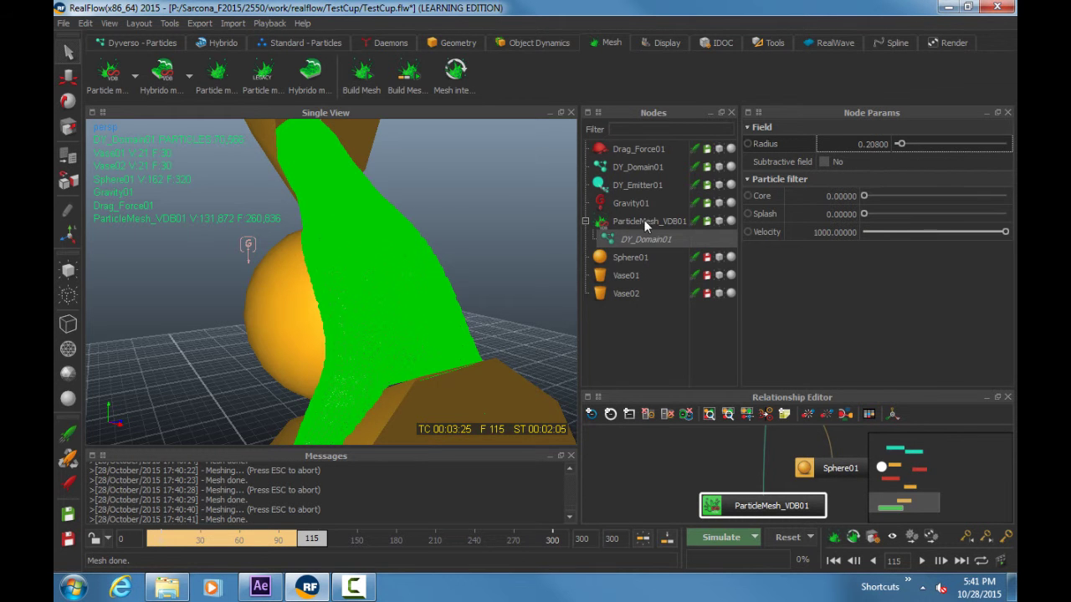
Step: Rebuild the particle mesh with the new radius and inspect the deselected surface from several angles
right_click(639, 224)
click(661, 310)
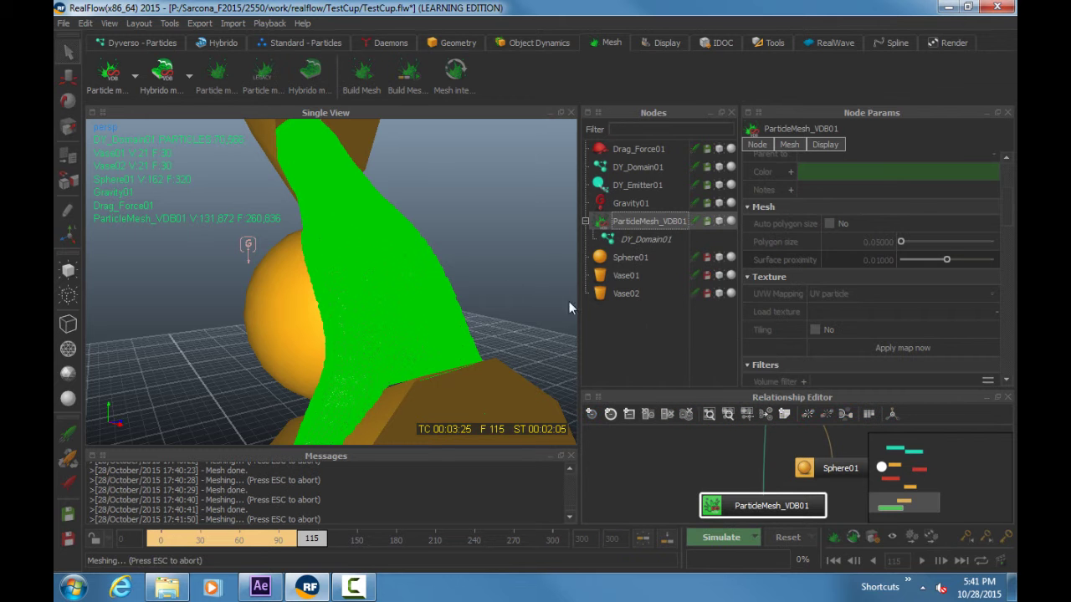
click(493, 273)
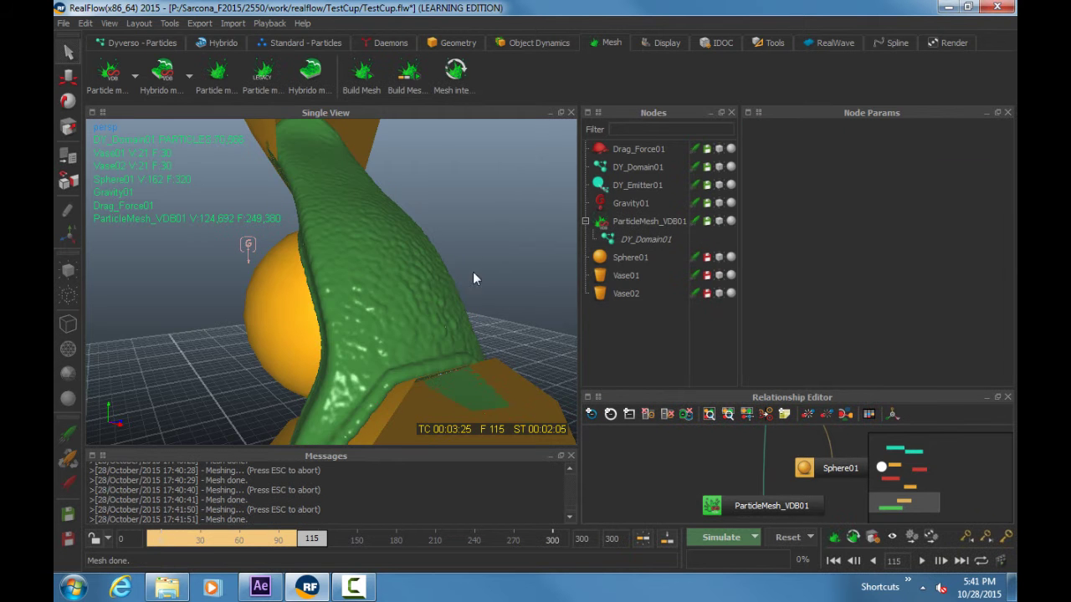
alt+drag(397, 287, 444, 294)
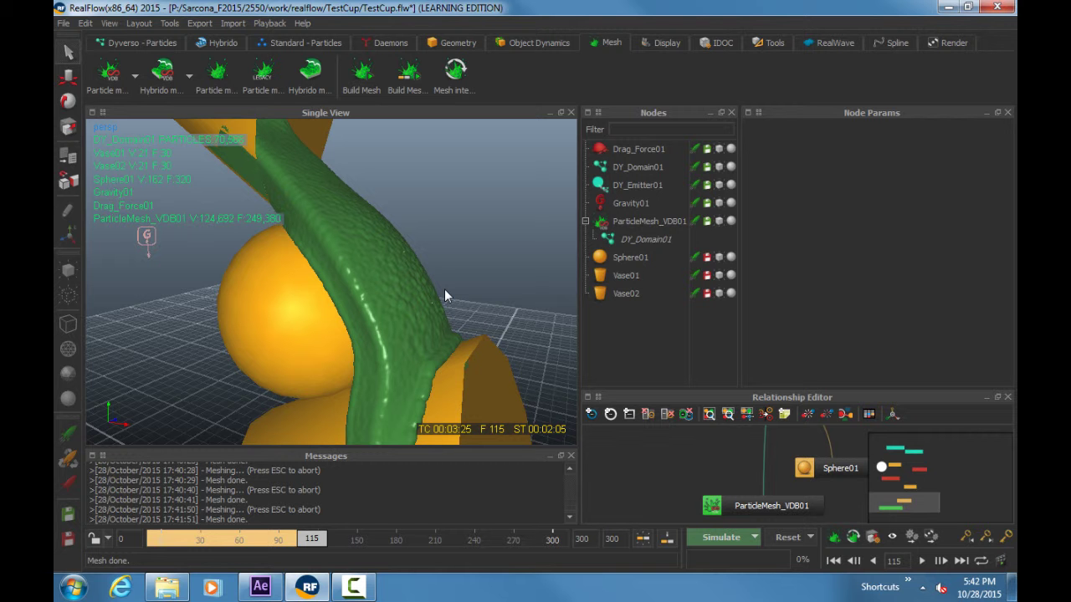
mouse_move(455, 294)
alt+mouse_down()
mouse_move(391, 269)
mouse_move(468, 288)
alt+mouse_up()
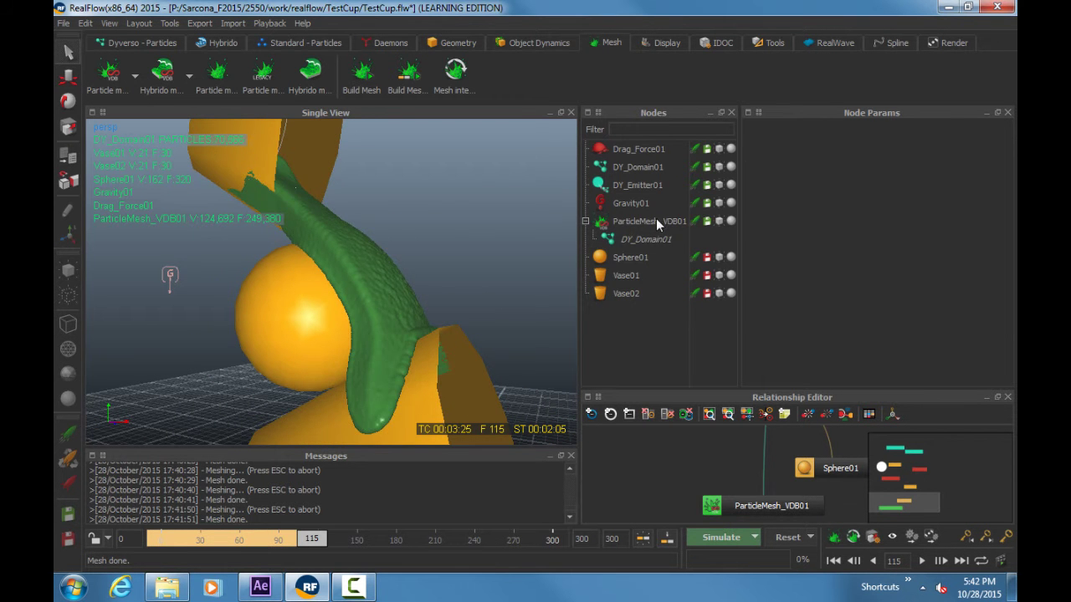
Step: Enable auto polygon size on the particle mesh, rebuild it and inspect the result
click(656, 223)
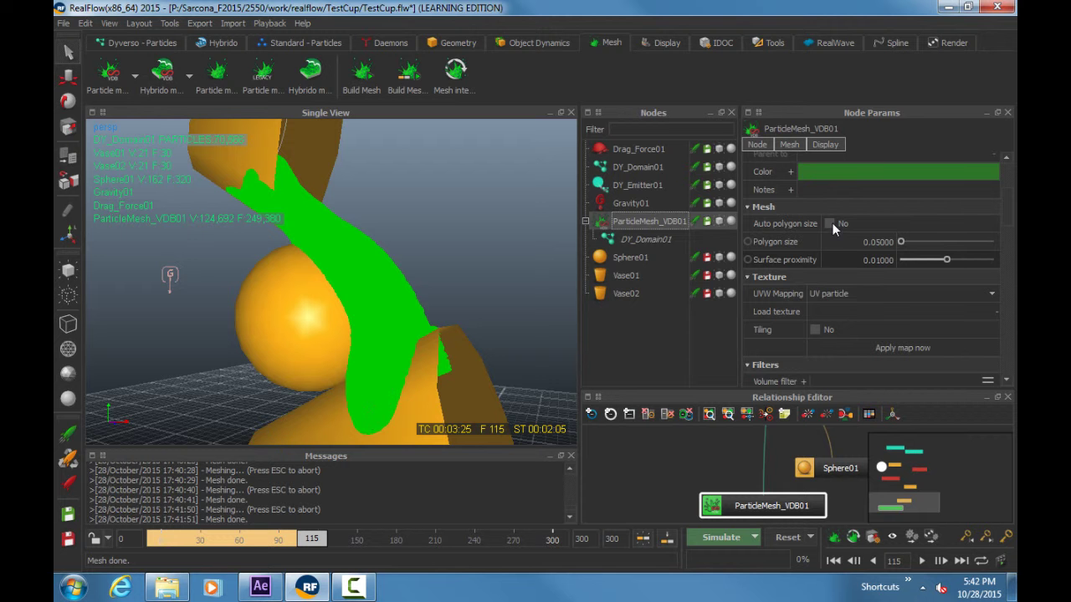
click(830, 224)
right_click(662, 220)
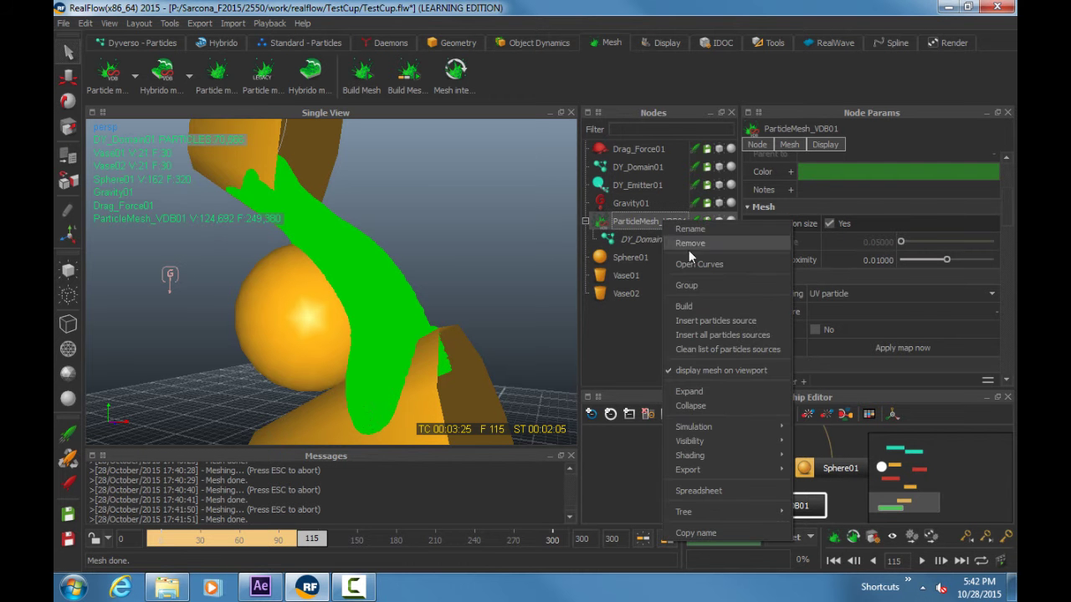
click(695, 304)
click(497, 276)
alt+drag(488, 271, 408, 276)
click(408, 276)
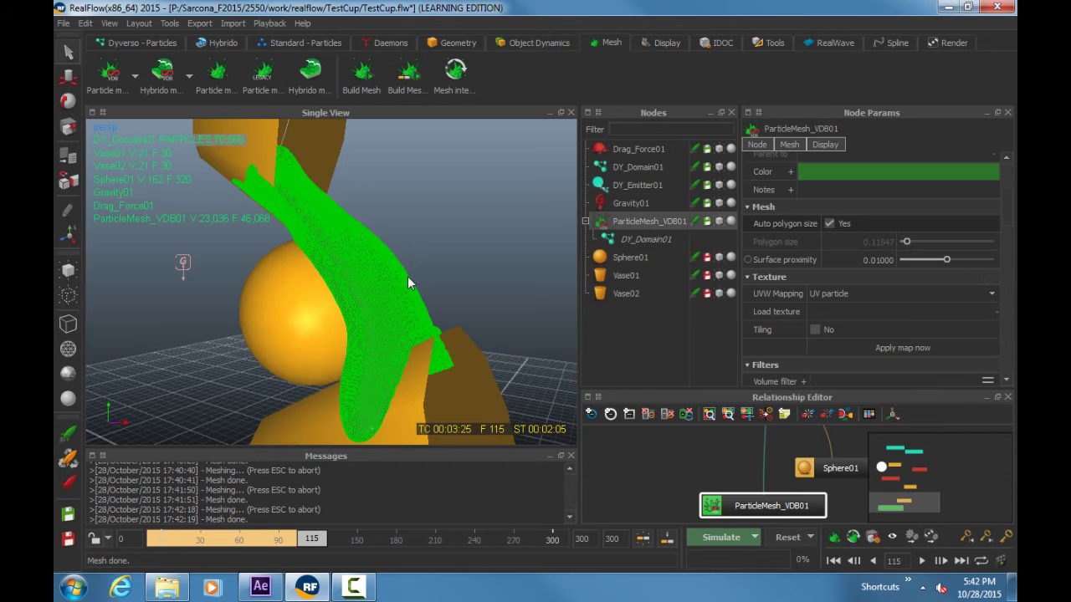
Step: Disable auto polygon size while keeping the 0.11547 polygon size, rebuild the particle mesh and view it
click(828, 225)
right_click(640, 217)
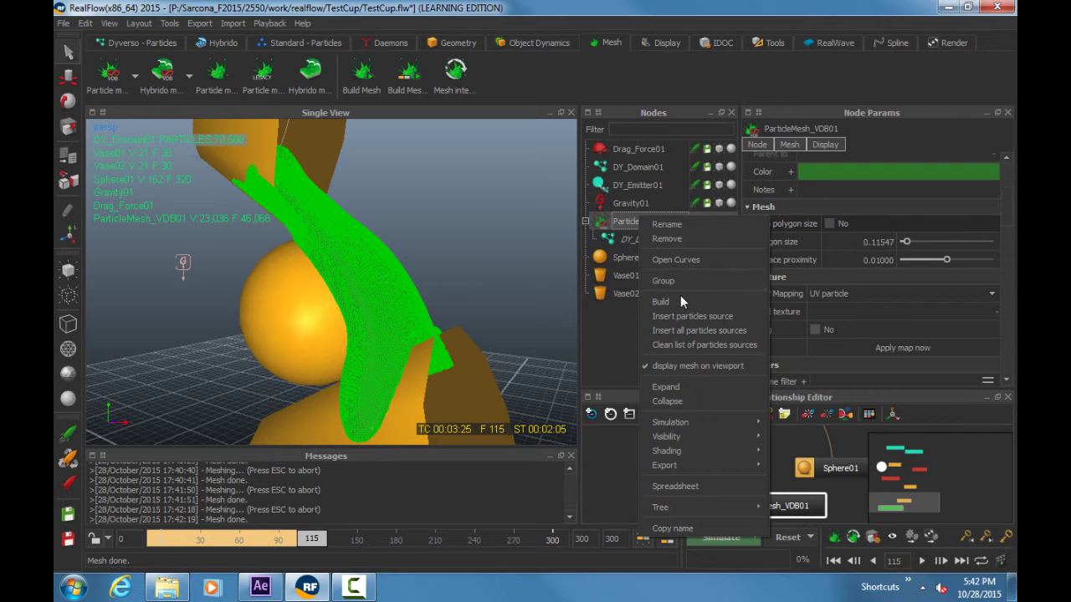
click(679, 297)
click(465, 264)
alt+drag(487, 276, 488, 300)
Step: Examine the particle mesh's volume filter and mesh filter parameters
click(644, 221)
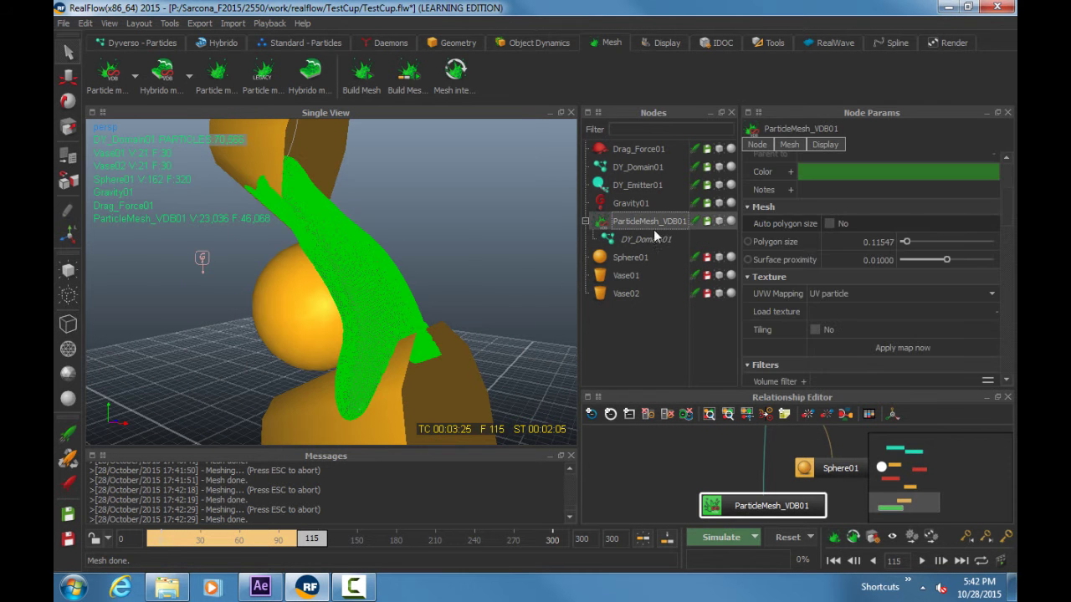
scroll(807, 282, down, 2)
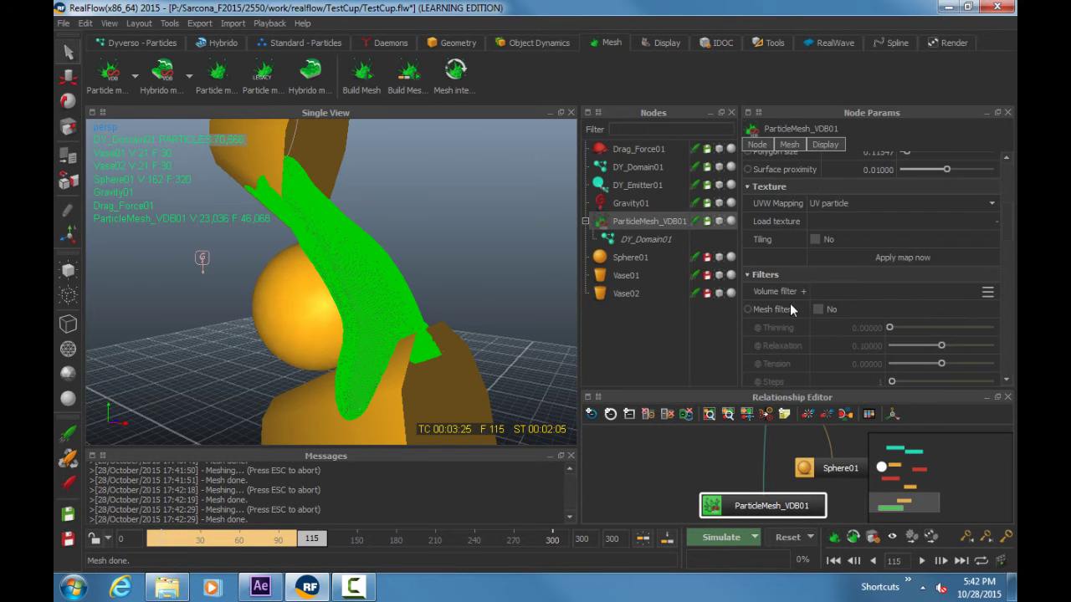
scroll(787, 281, down, 1)
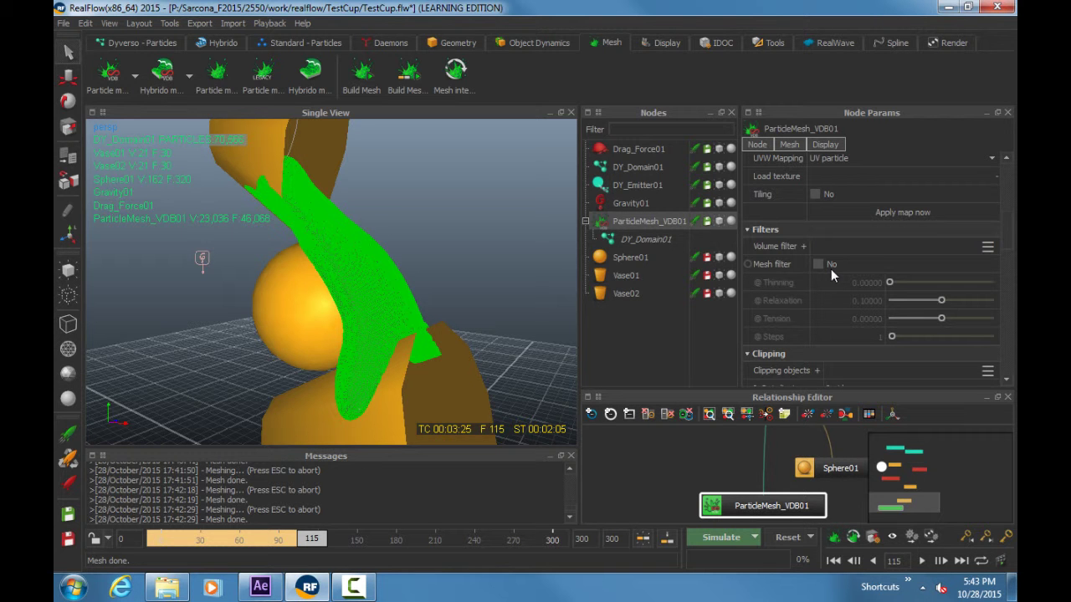
Step: Switch to Internet Explorer and search the web for images of realflow
click(122, 587)
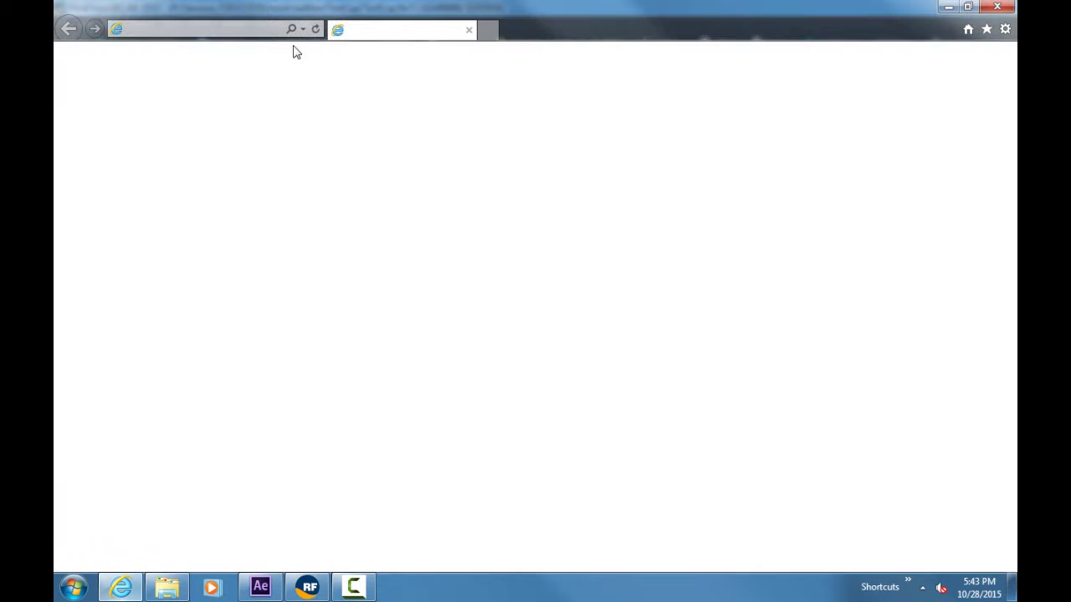
text(re)
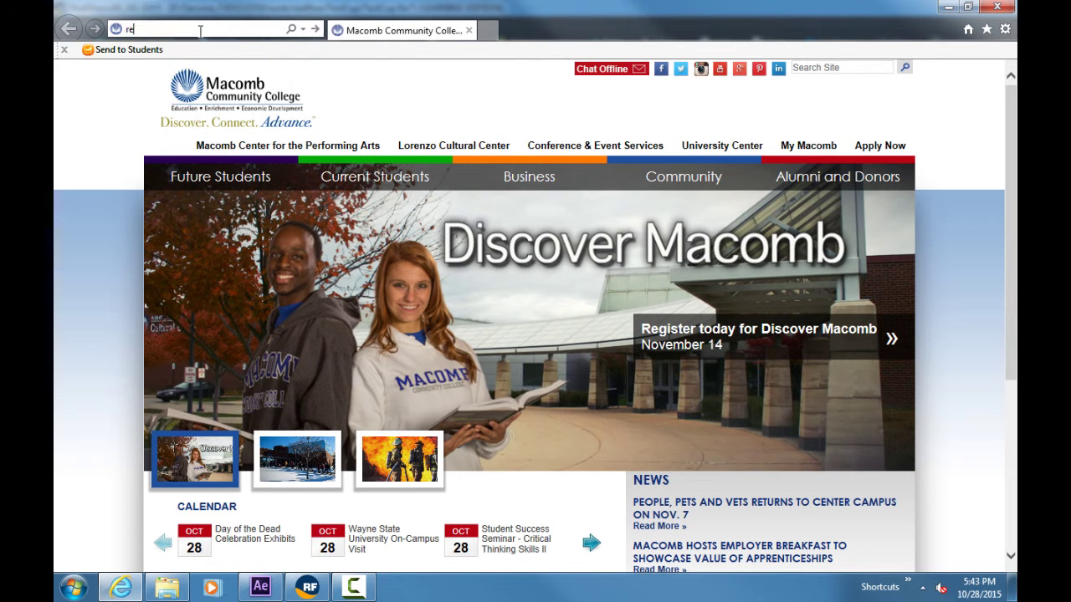
text(alflow)
key(Return)
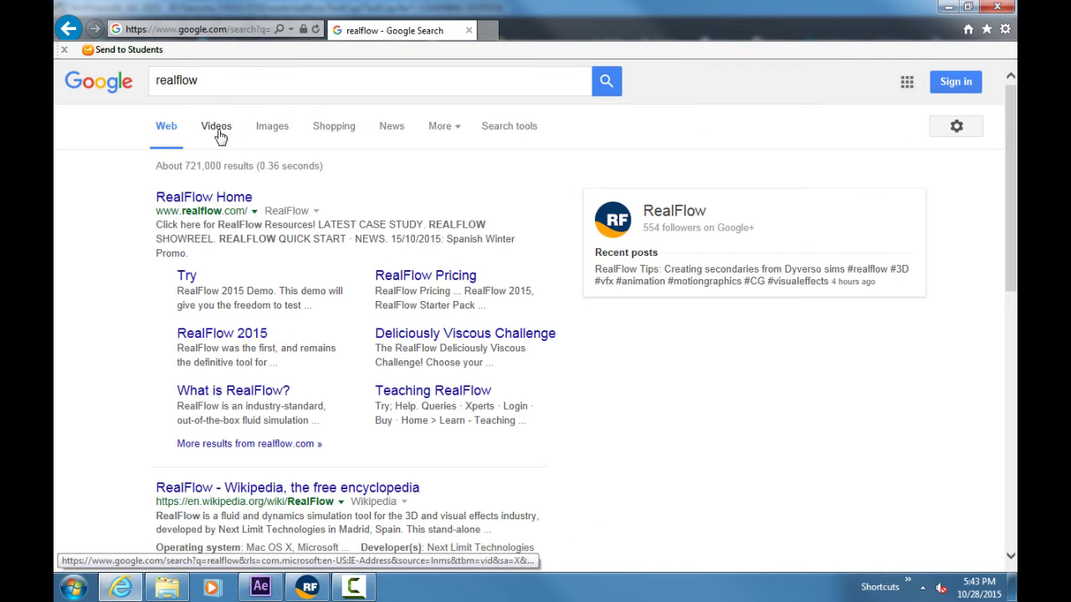
click(270, 128)
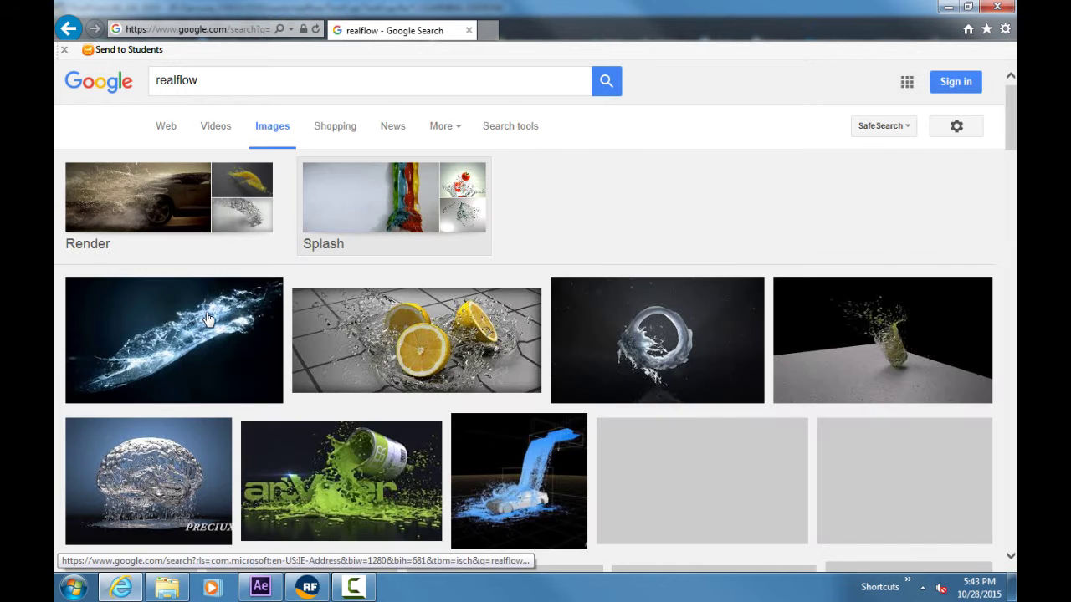
Step: Open the RealFlow water test image at full size and magnify it to study the thin splash detail
click(208, 319)
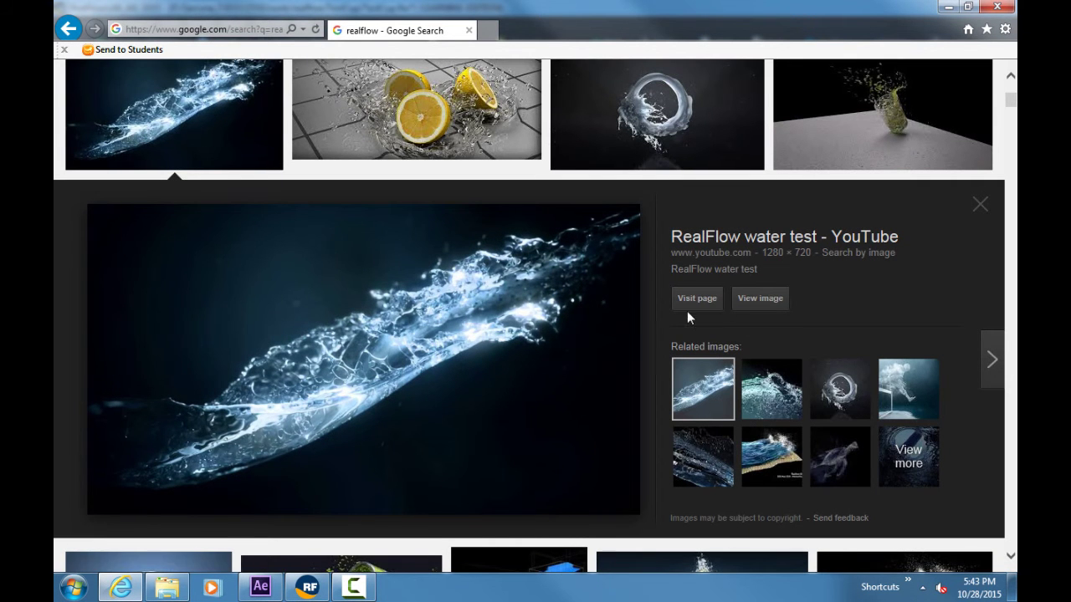
click(751, 301)
ctrl+scroll(488, 332, up, 3)
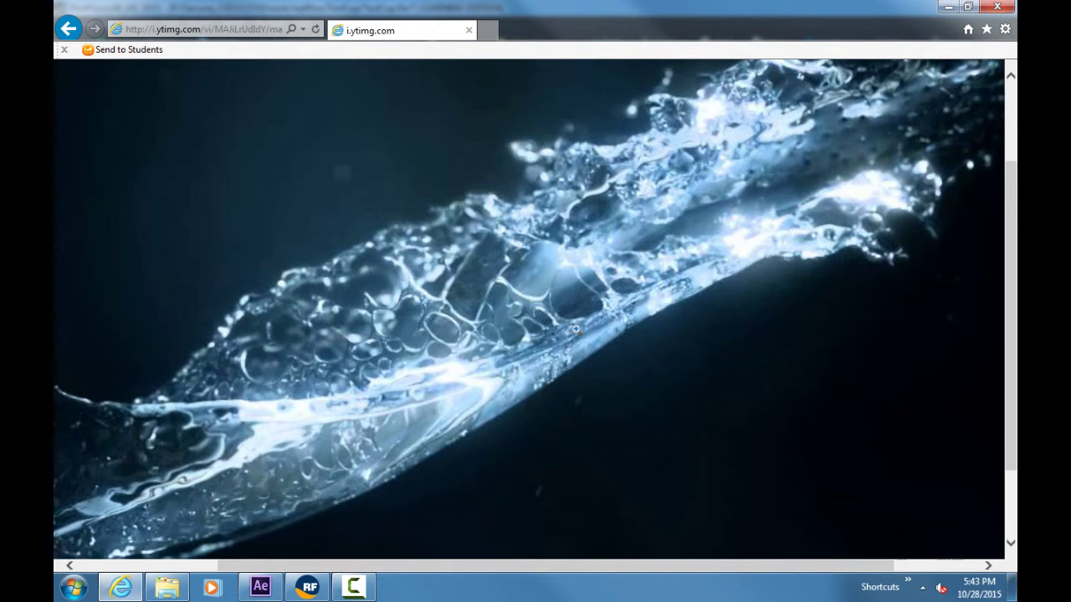
Step: Return to RealFlow and inspect the deselected liquid mesh from the other side of the sphere
key(alt+Tab)
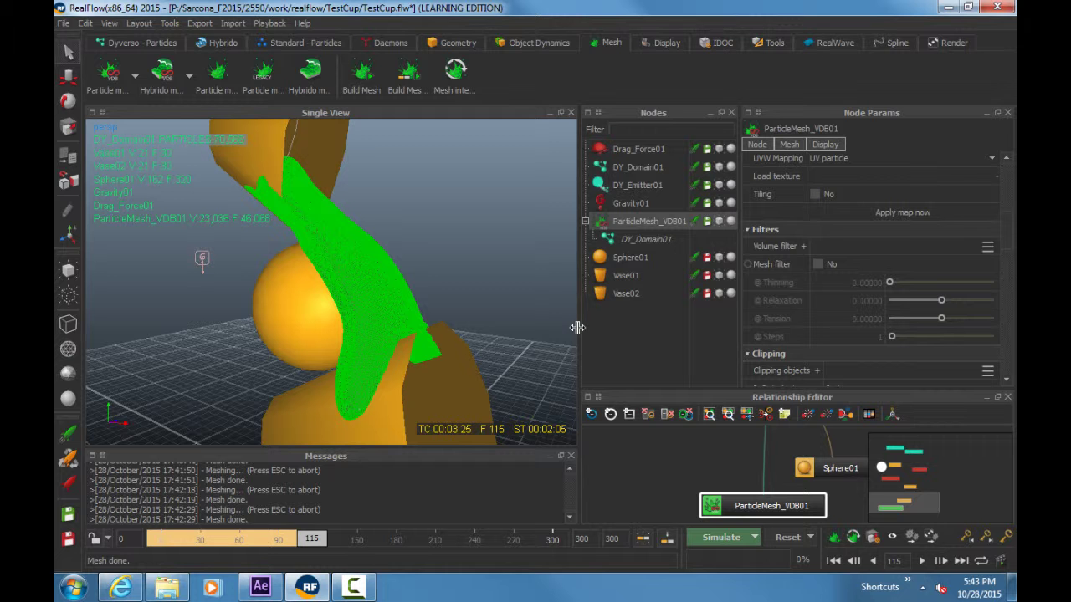
click(854, 283)
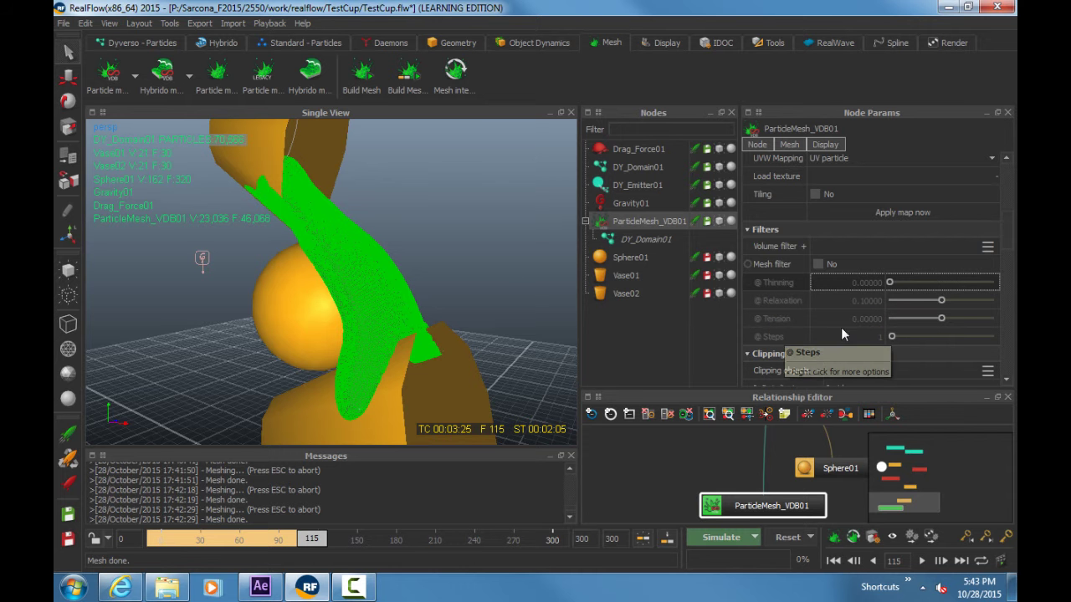
click(489, 300)
alt+drag(492, 305, 302, 313)
alt+right_drag(302, 312, 390, 323)
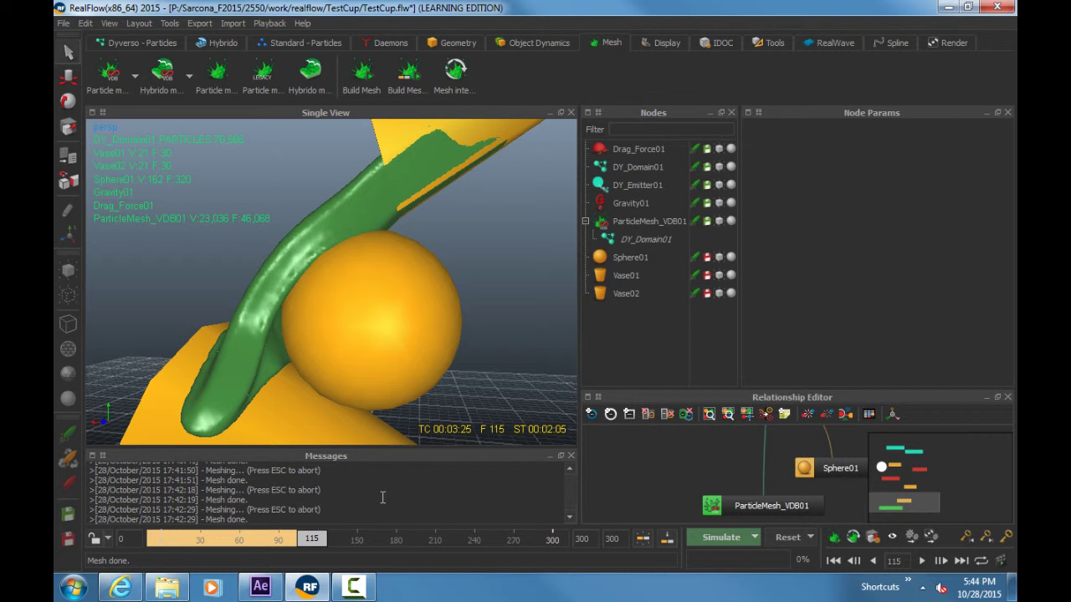
Step: Go to frame 0 and build the particle mesh for the whole simulated frame sequence
click(147, 540)
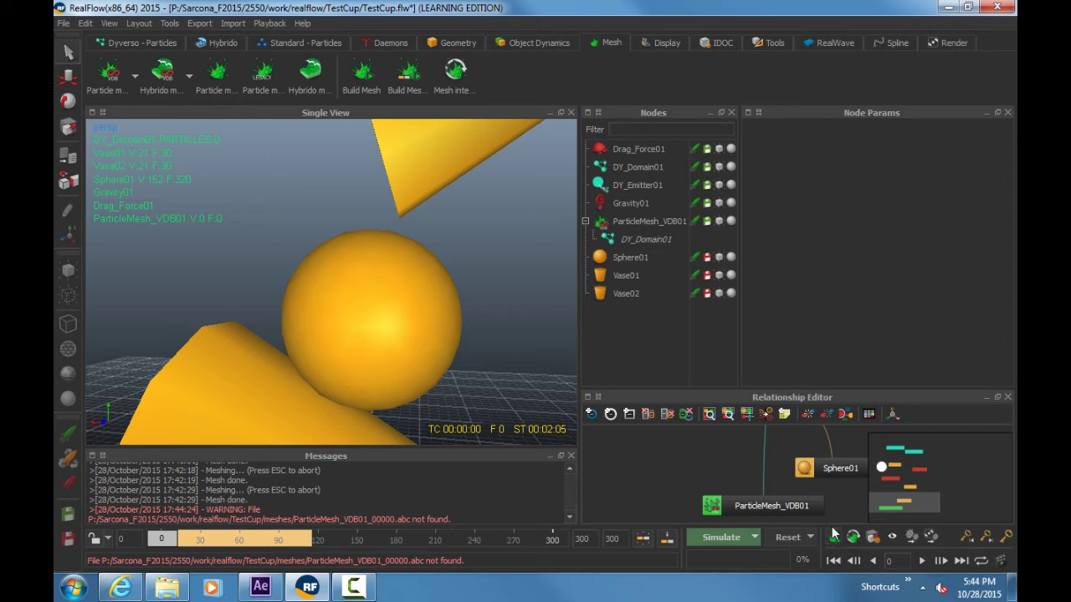
click(657, 224)
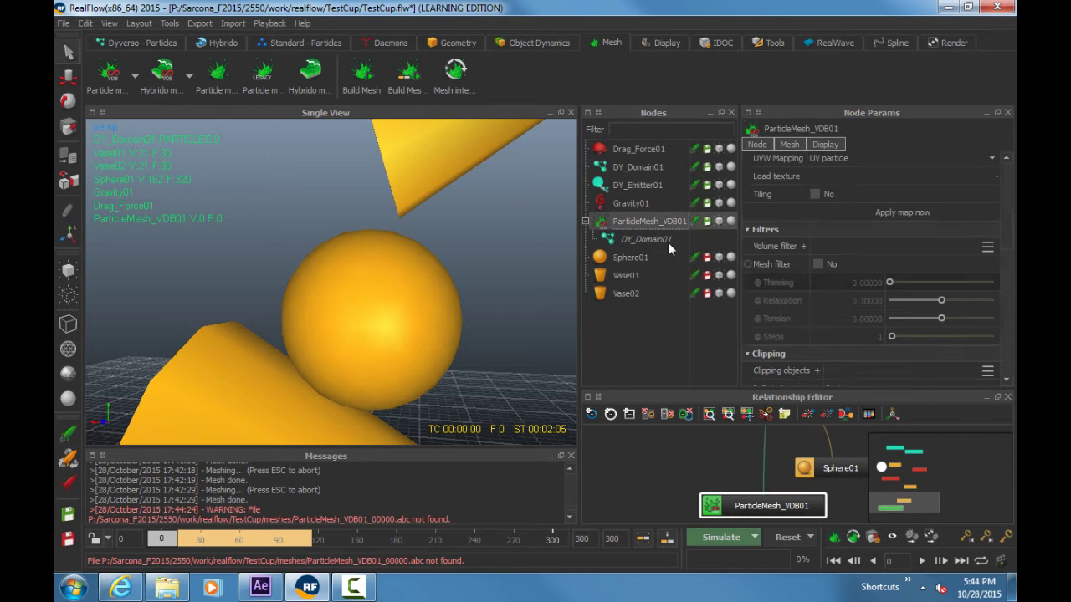
click(836, 538)
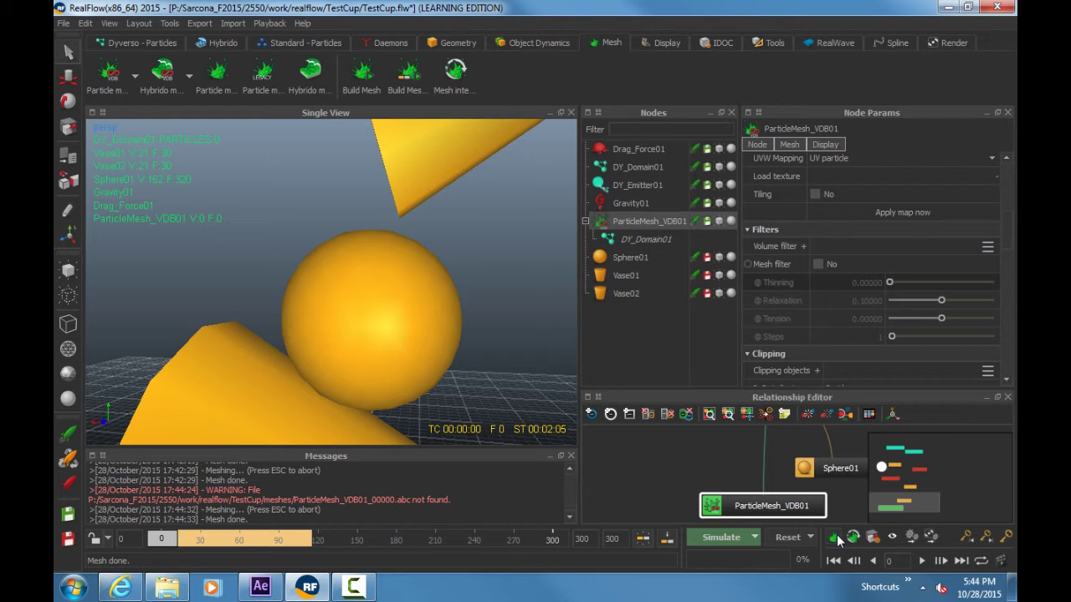
click(407, 90)
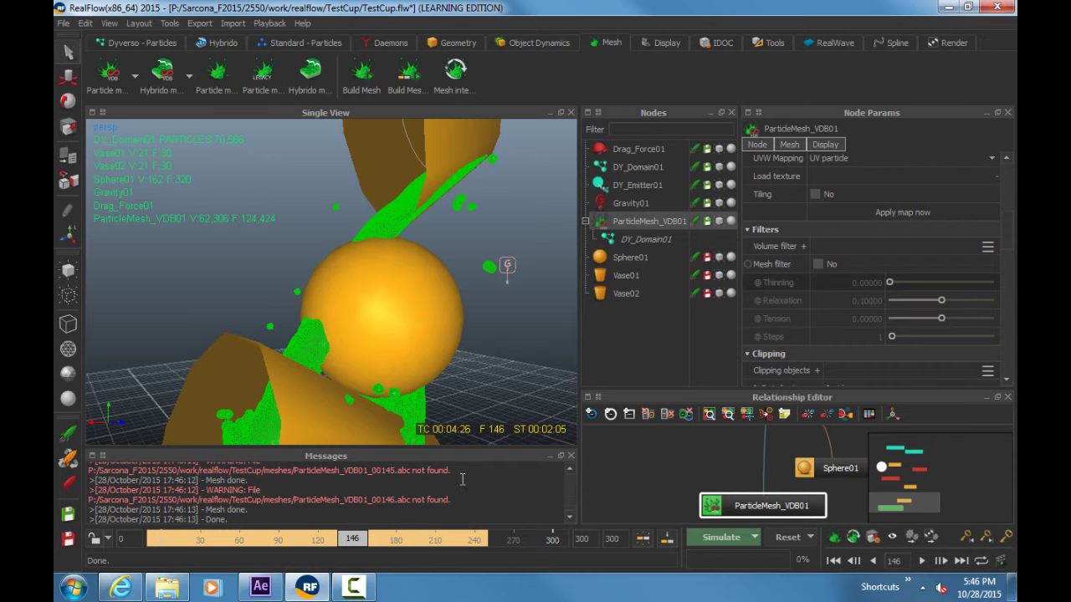
Step: Inspect the meshed liquid around the sphere and inside the lower vase, and play the sequence from frame 0
click(523, 360)
mouse_move(432, 357)
alt+mouse_down()
mouse_move(351, 360)
mouse_move(433, 322)
alt+mouse_up()
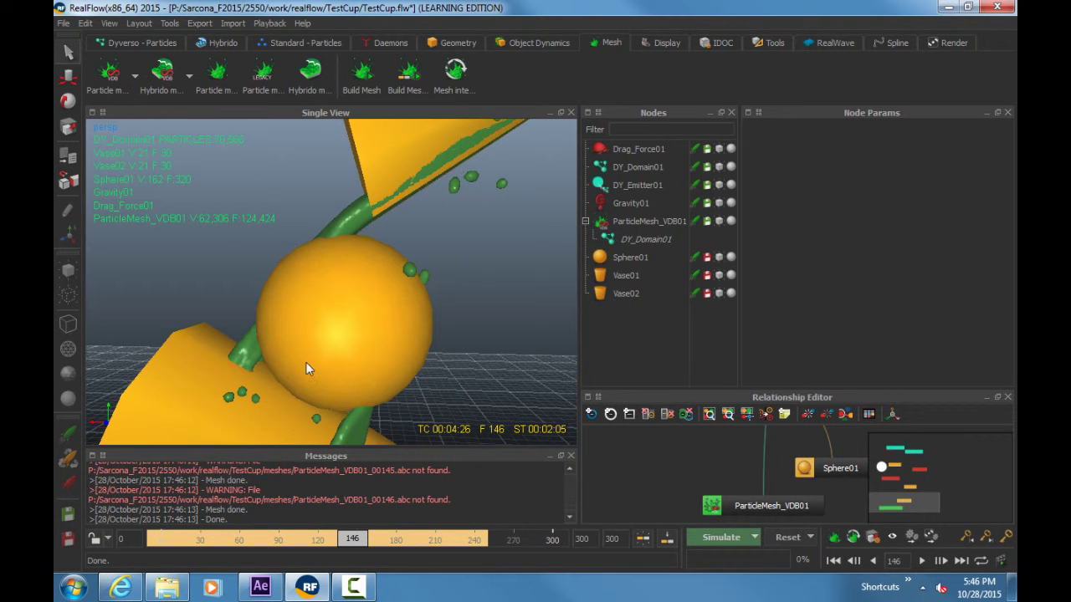
alt+drag(306, 368, 426, 292)
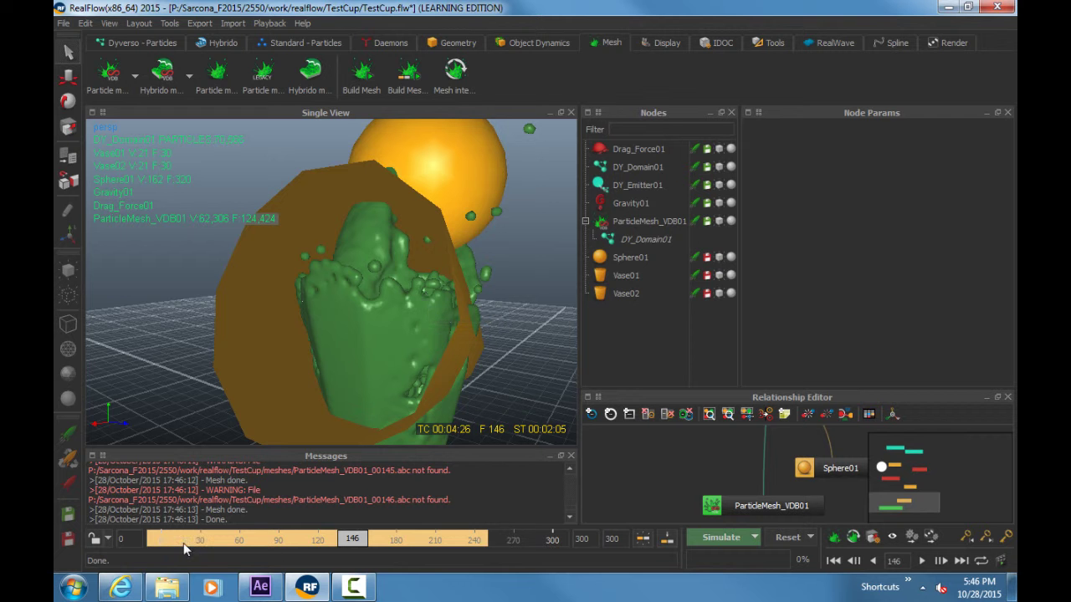
drag(178, 544, 159, 542)
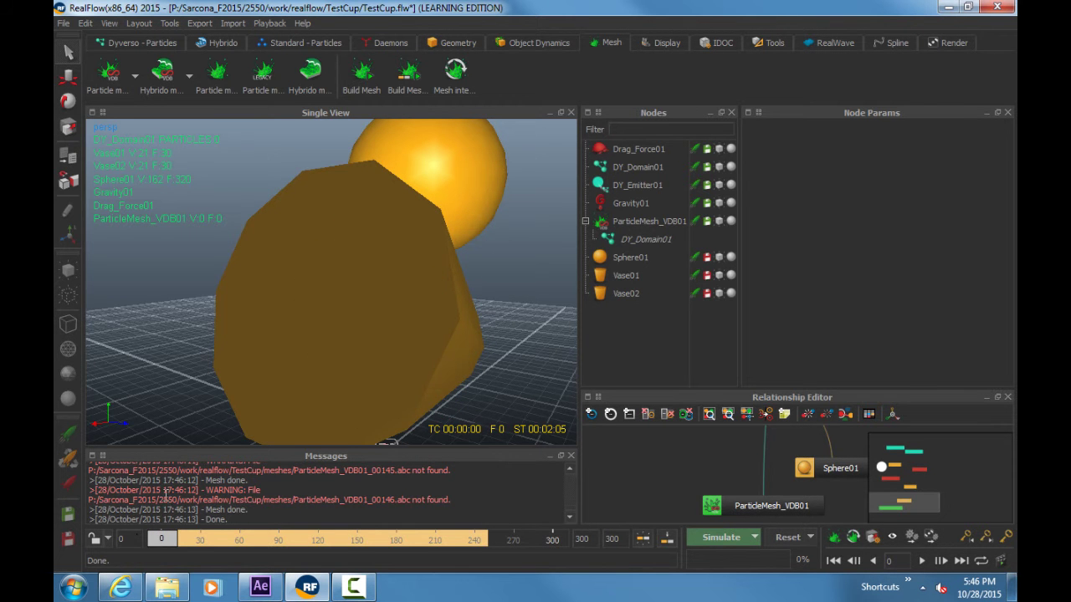
key(space)
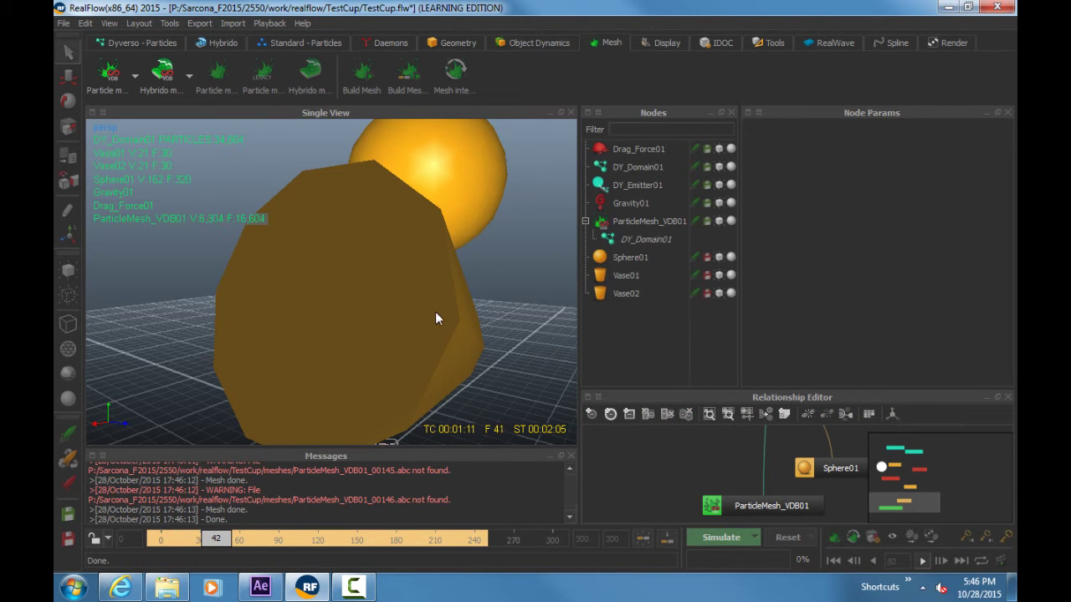
Step: Play the mesh sequence from different angles, zooming in on the liquid stream where it pours over the sphere into the lower vase
key(space)
alt+right_drag(457, 226, 456, 303)
alt+drag(456, 304, 429, 279)
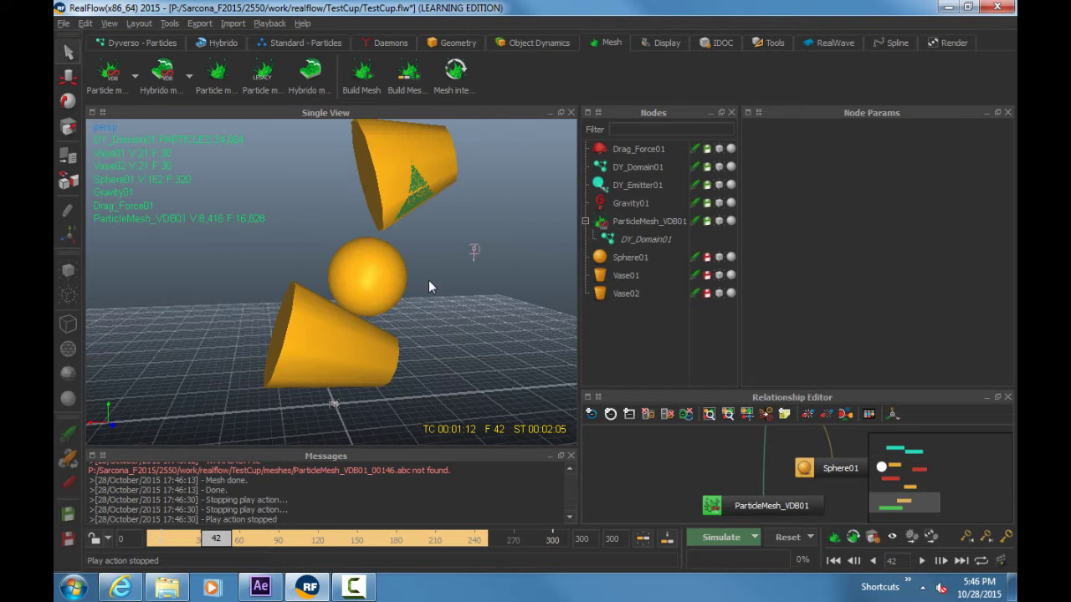
key(space)
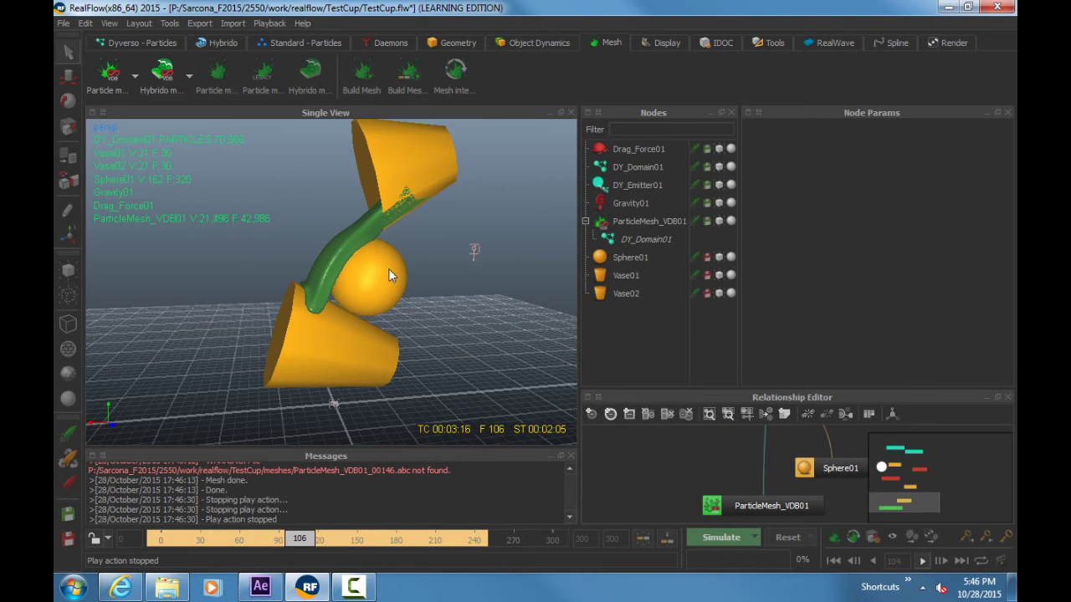
key(space)
key(space)
alt+right_drag(280, 266, 327, 266)
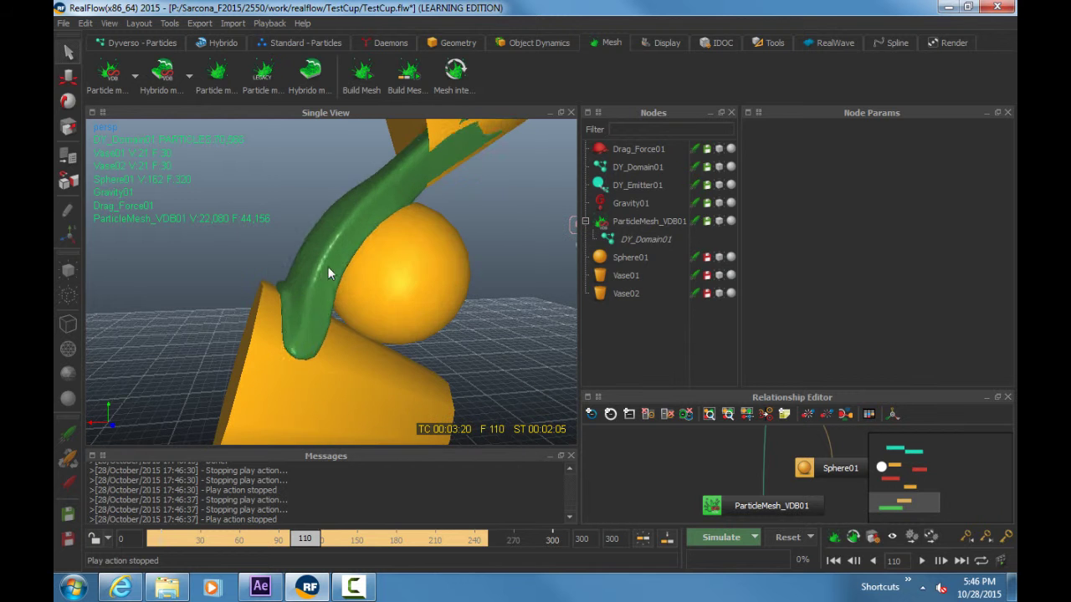
alt+drag(327, 266, 338, 294)
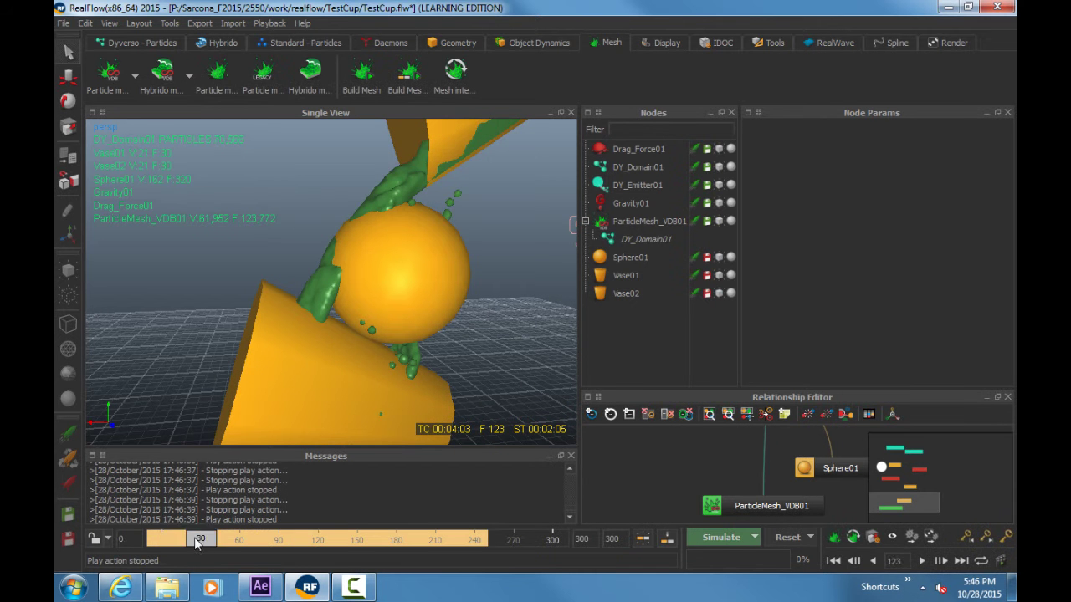
key(Home)
key(space)
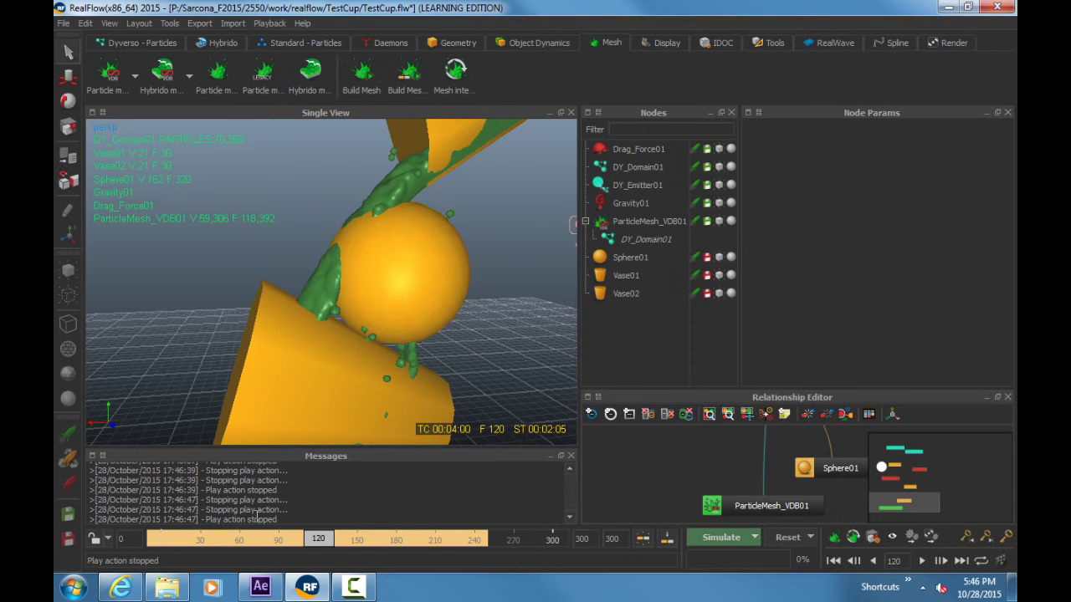
Step: Go to frame 144, enable the mesh filter on ParticleMesh_VDB01 and build the mesh for that frame
mouse_move(283, 540)
mouse_down()
mouse_move(161, 540)
mouse_move(289, 539)
mouse_move(311, 531)
mouse_move(268, 532)
mouse_move(315, 525)
mouse_move(258, 526)
mouse_move(349, 530)
mouse_up()
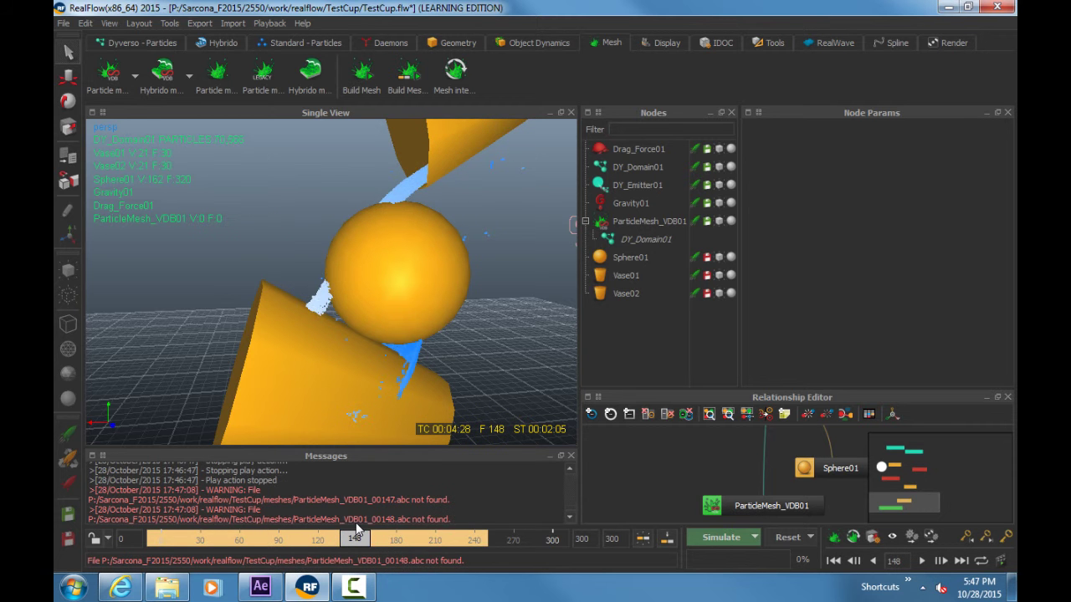
click(639, 220)
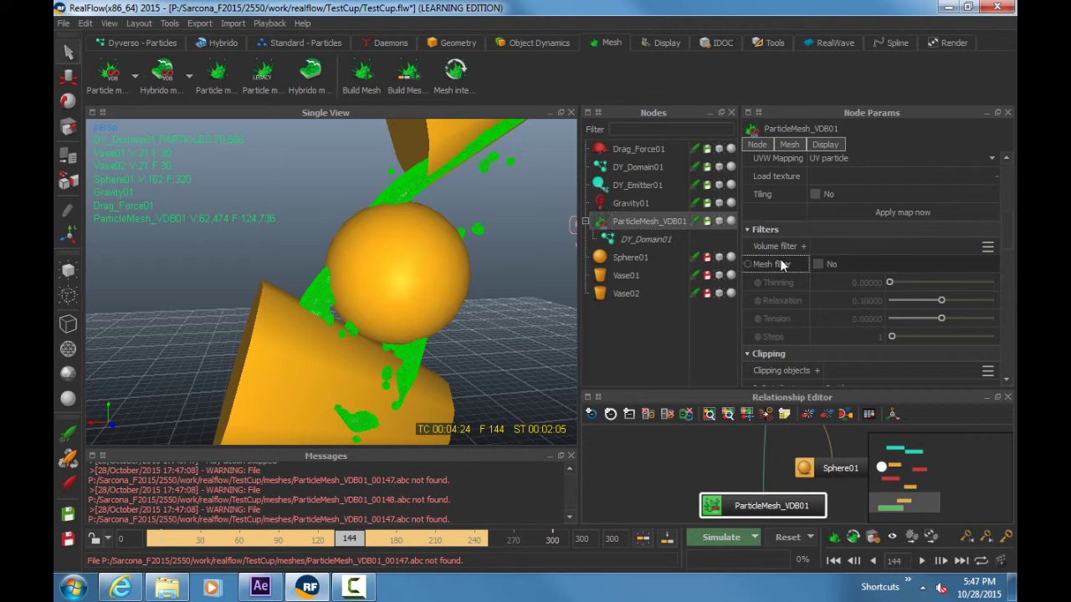
click(818, 264)
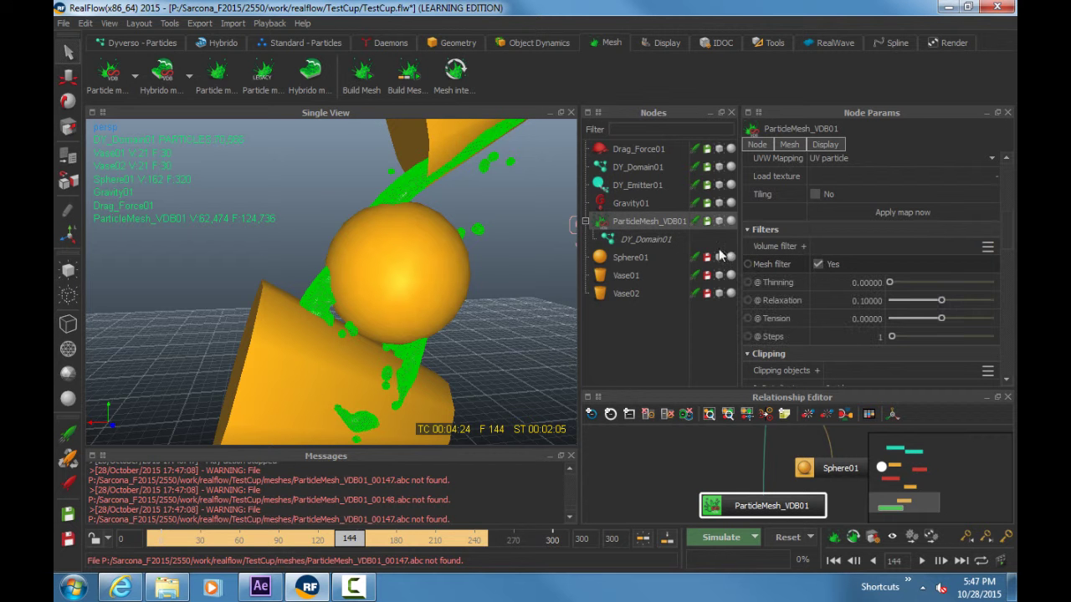
right_click(655, 222)
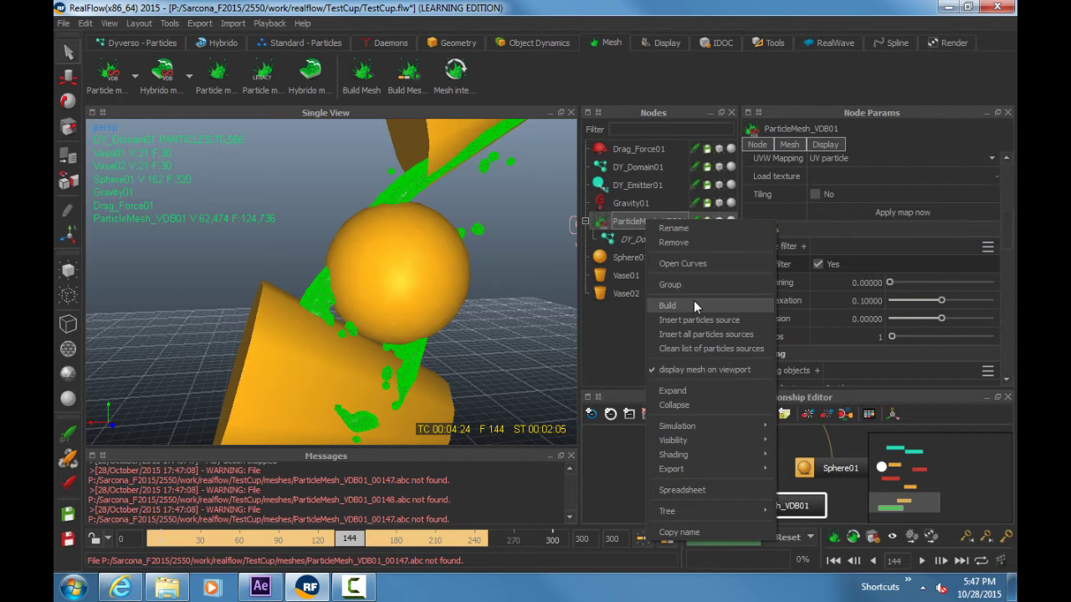
click(694, 306)
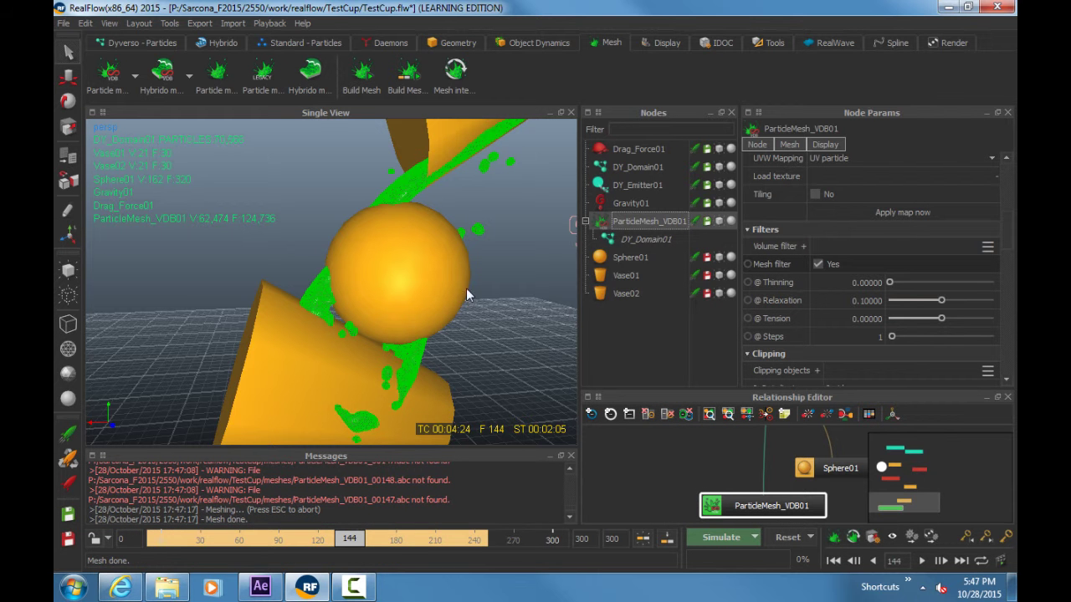
Step: Set the mesh filter's Thinning to 0.125, rebuild the mesh and inspect it deselected
double_click(876, 280)
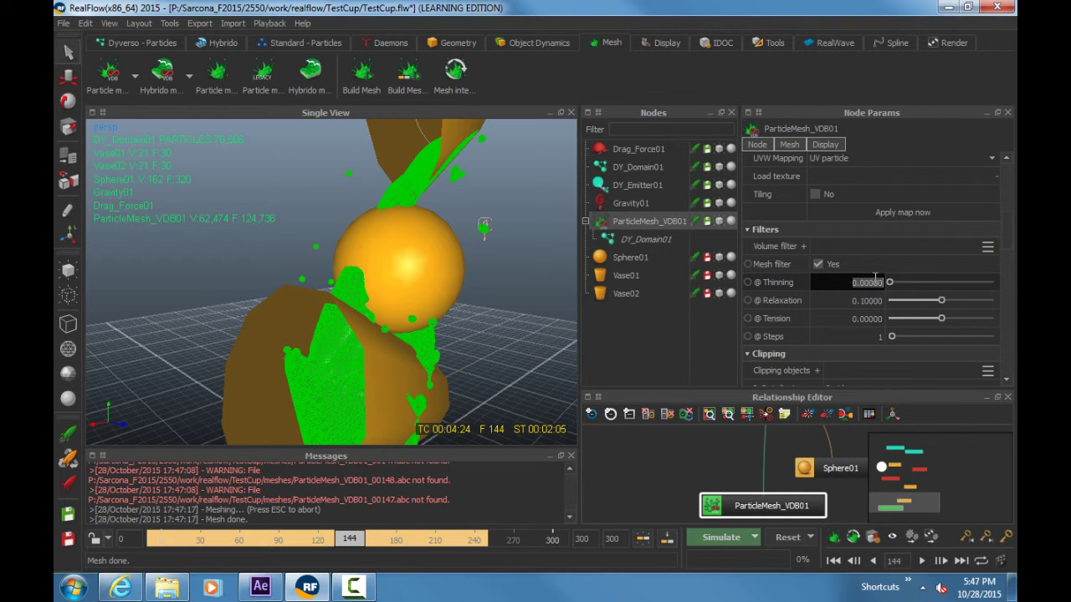
text(0.125)
key(Return)
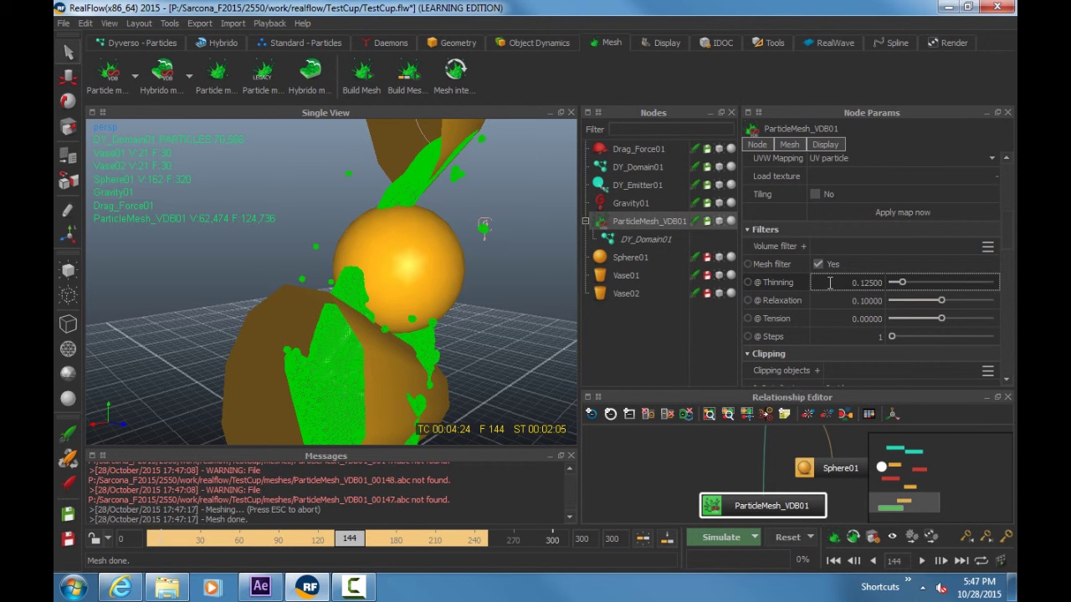
right_click(651, 224)
click(681, 308)
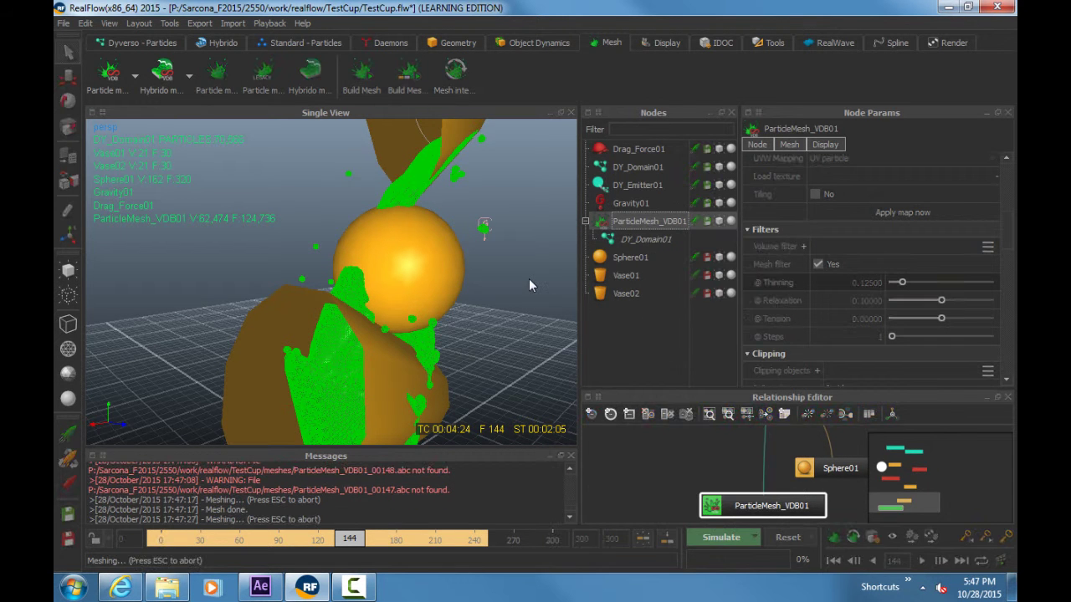
alt+drag(528, 279, 497, 270)
click(566, 249)
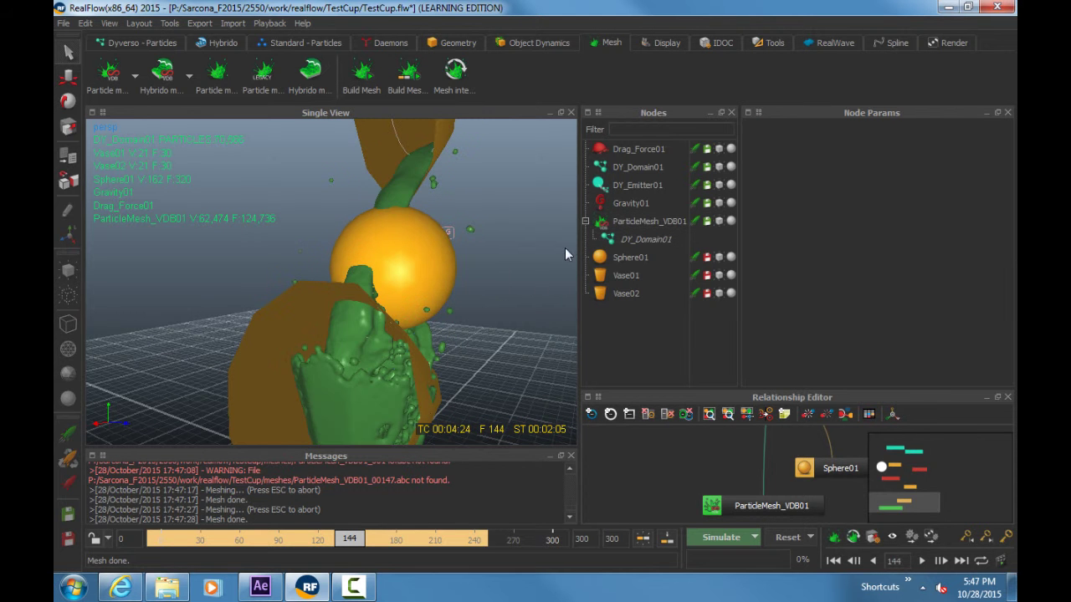
Step: Set the ParticleMesh_VDB01 mesh filter's Thinning to 0.5, rebuild the mesh at frame 144 and deselect it
click(645, 224)
click(867, 282)
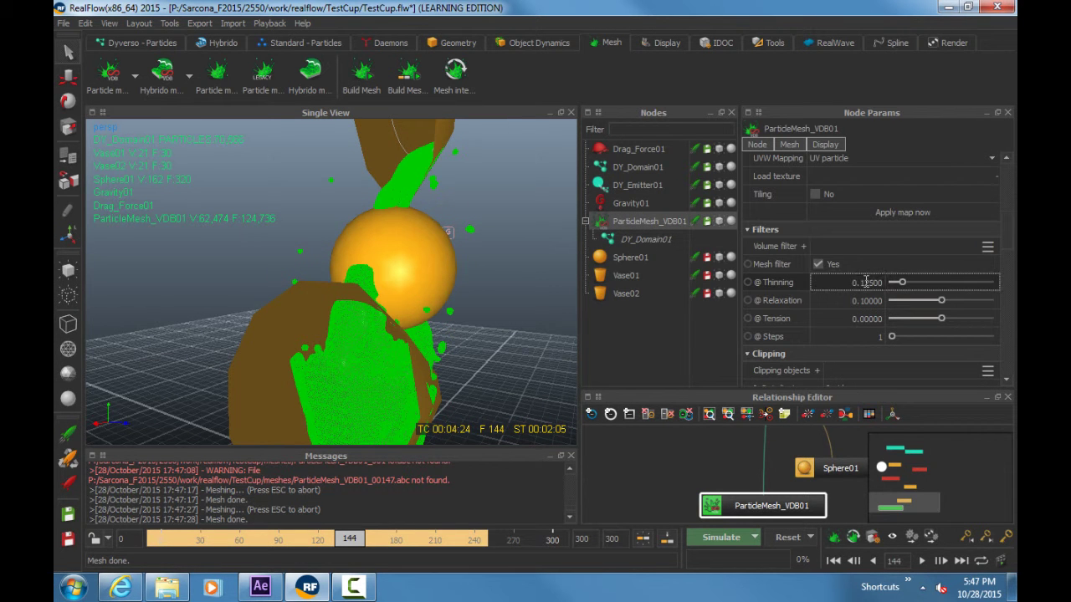
double_click(854, 283)
key(BackSpace)
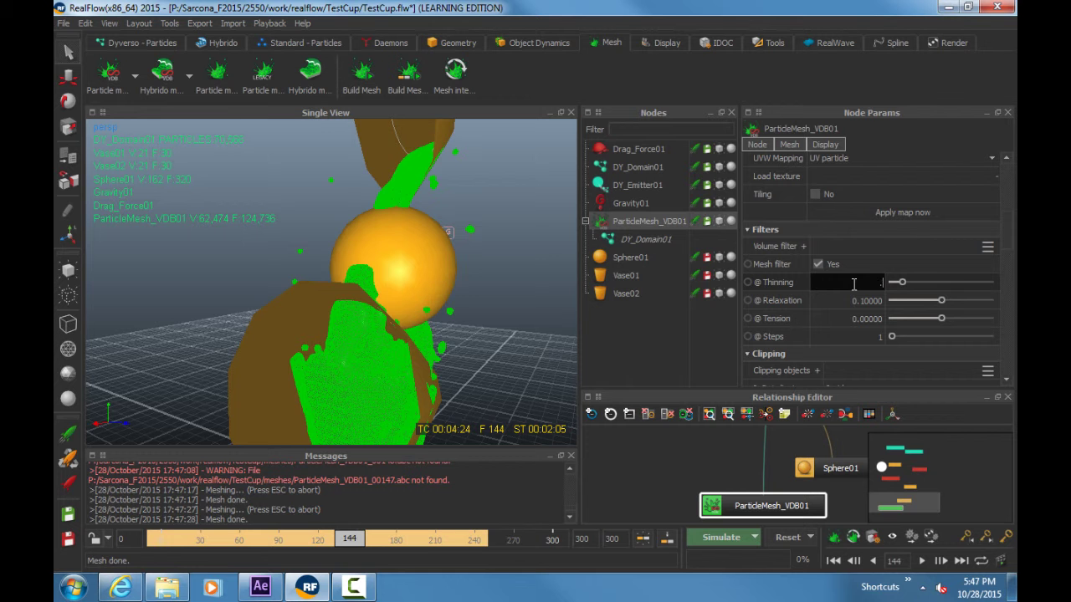
text(0.5)
key(Return)
right_click(639, 221)
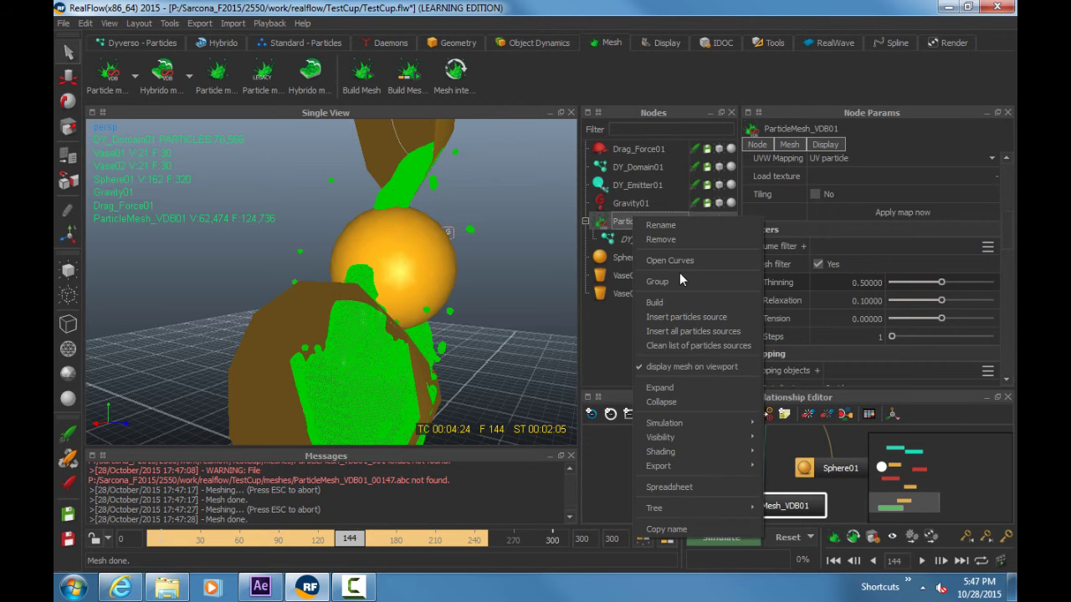
click(676, 301)
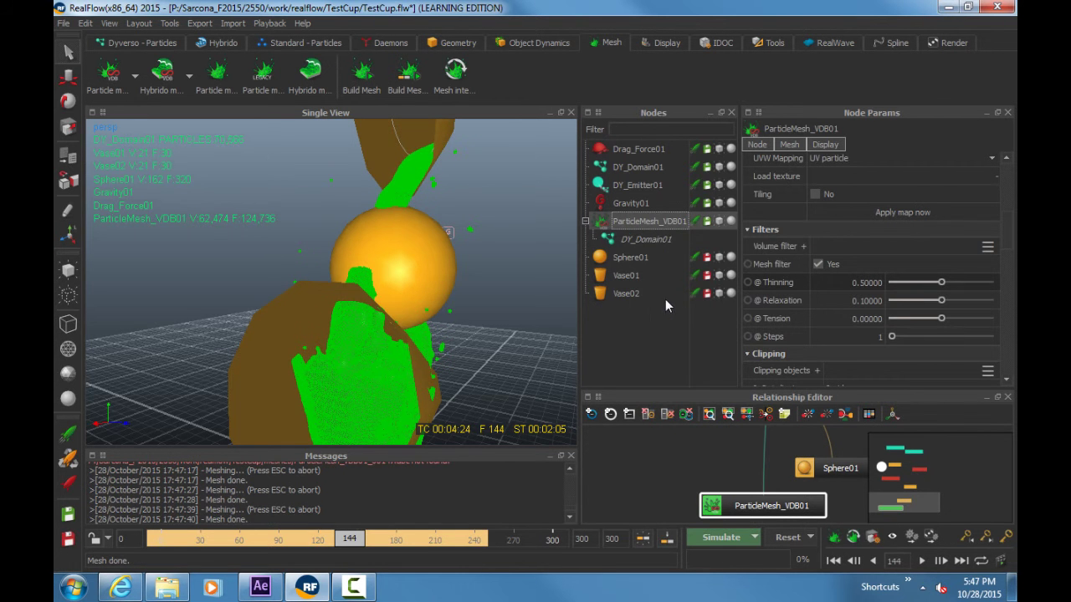
click(665, 299)
Step: Examine the thinned liquid surface inside the lower vase up close, comparing frame 143 with frame 144
alt+drag(530, 297, 409, 297)
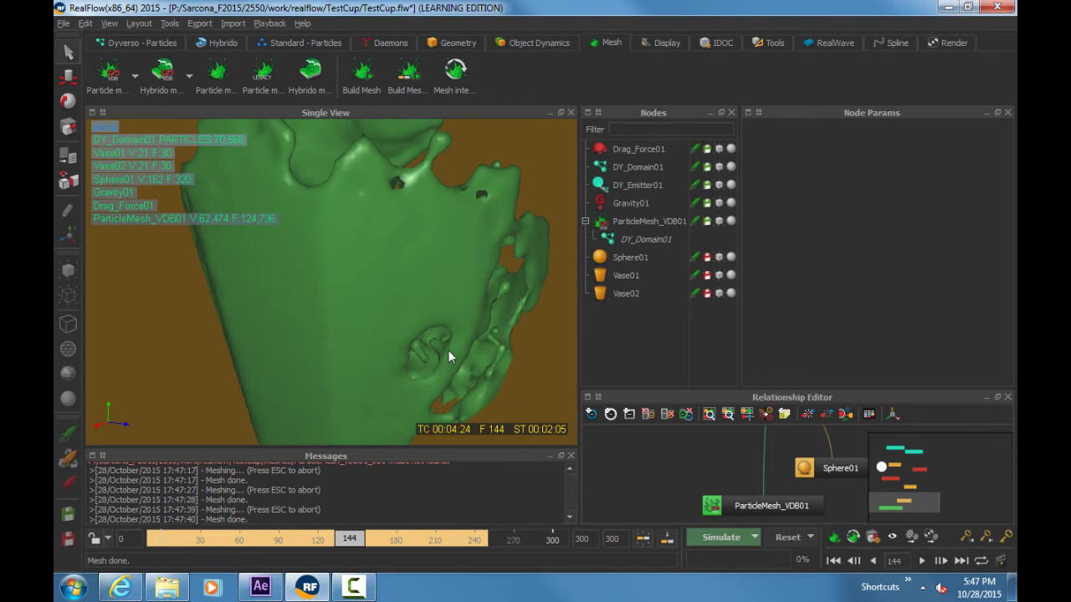
alt+drag(447, 350, 328, 308)
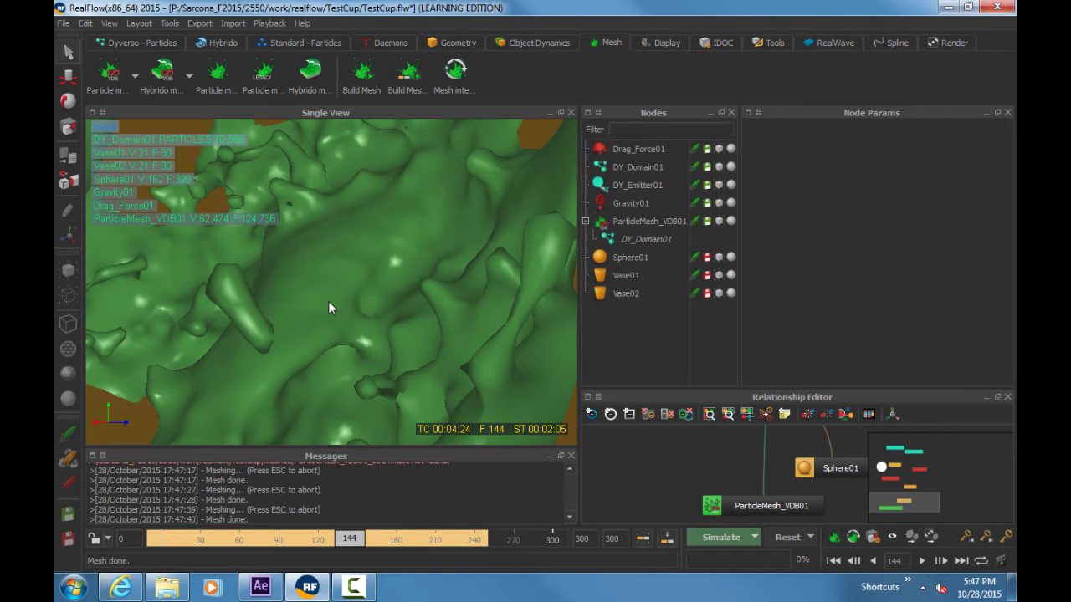
key(Left)
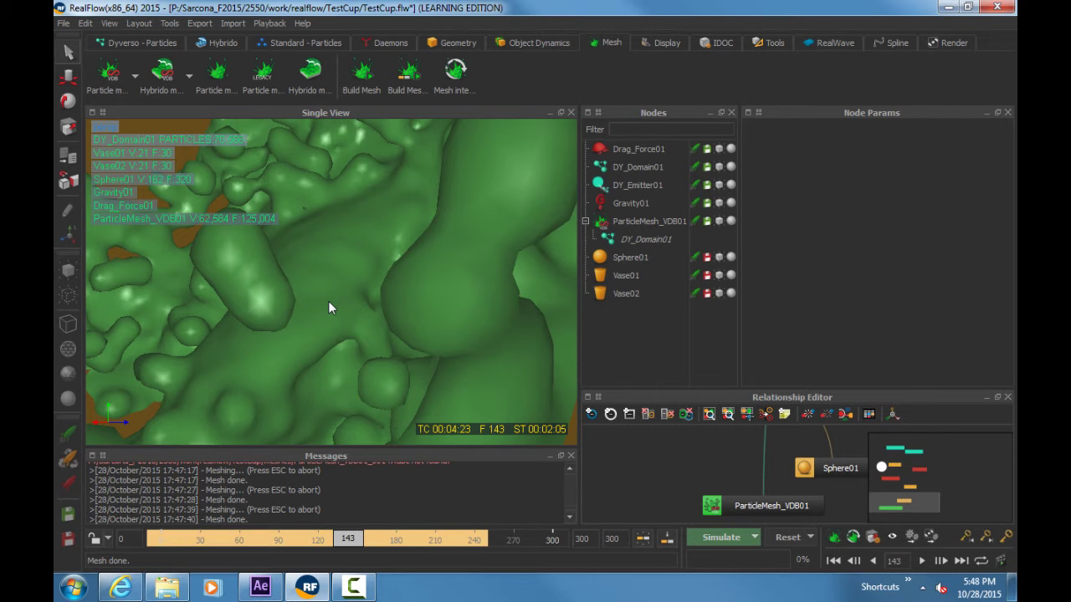
key(Right)
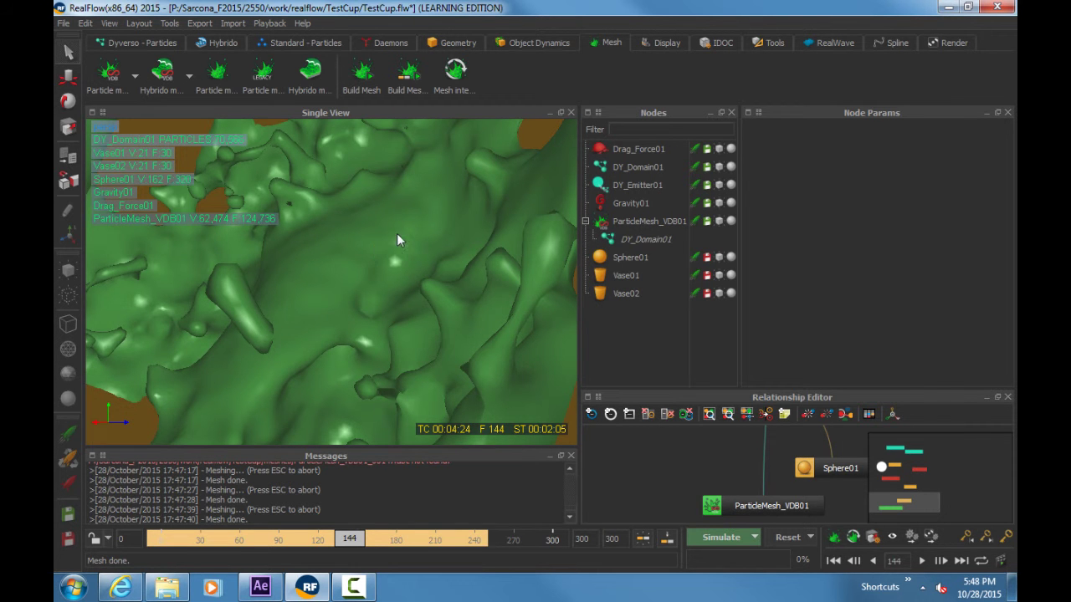
scroll(482, 257, down, 5)
alt+drag(446, 258, 391, 206)
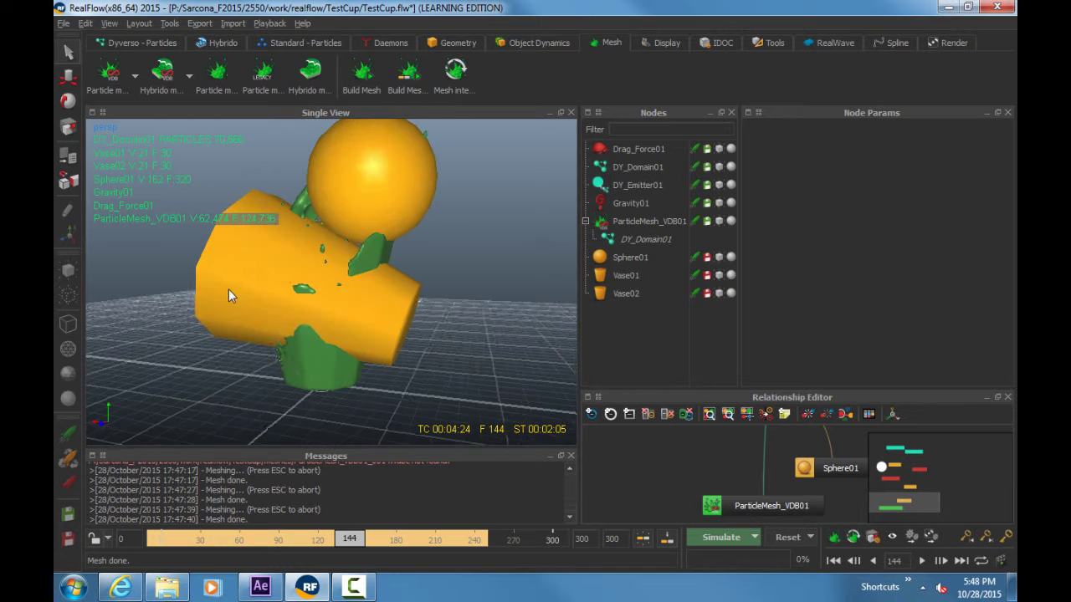
Step: Make Sphere01, Vase01 and Vase02 invisible so only the liquid is displayed
click(387, 199)
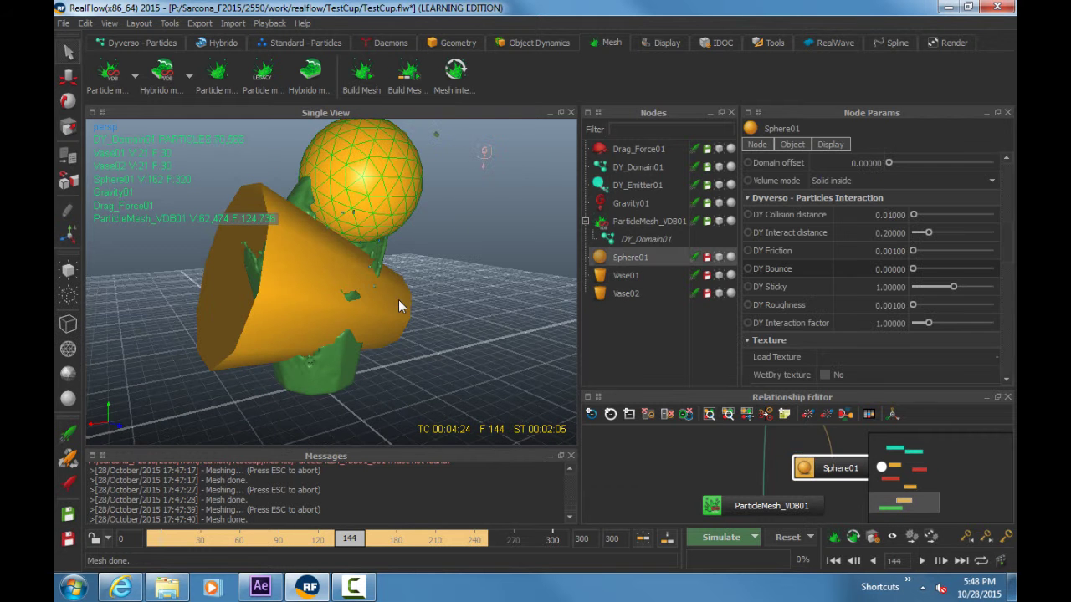
shift+click(410, 298)
scroll(830, 287, down, 10)
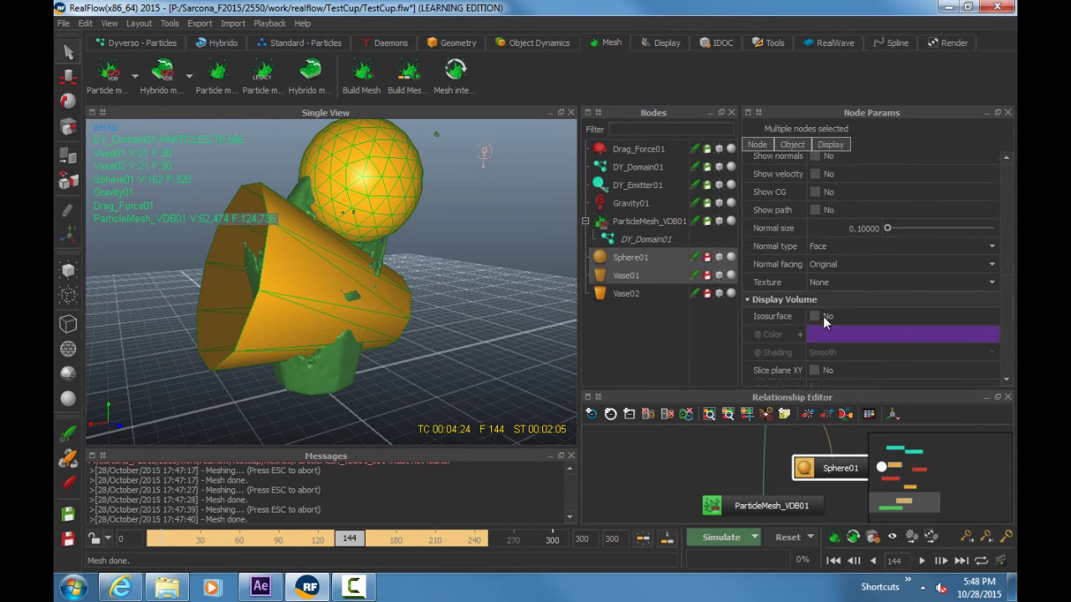
scroll(816, 312, up, 8)
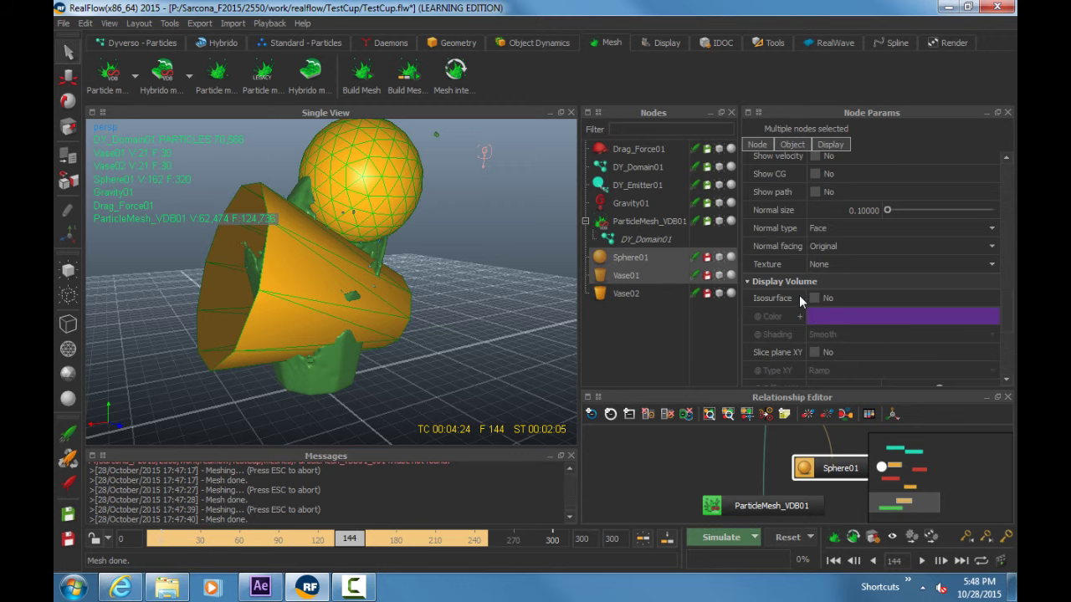
click(815, 255)
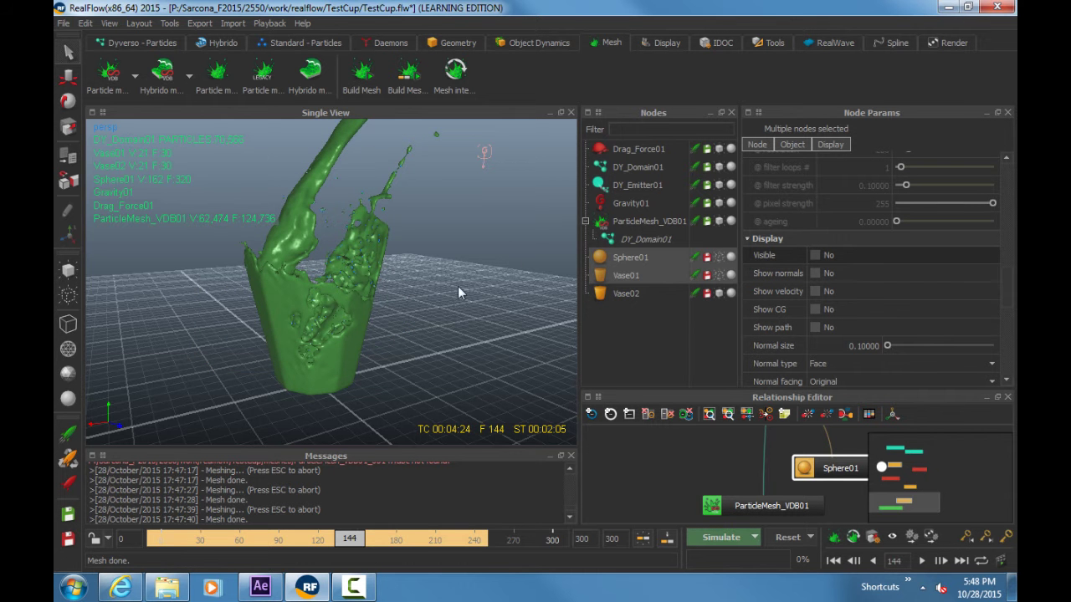
alt+drag(457, 286, 381, 316)
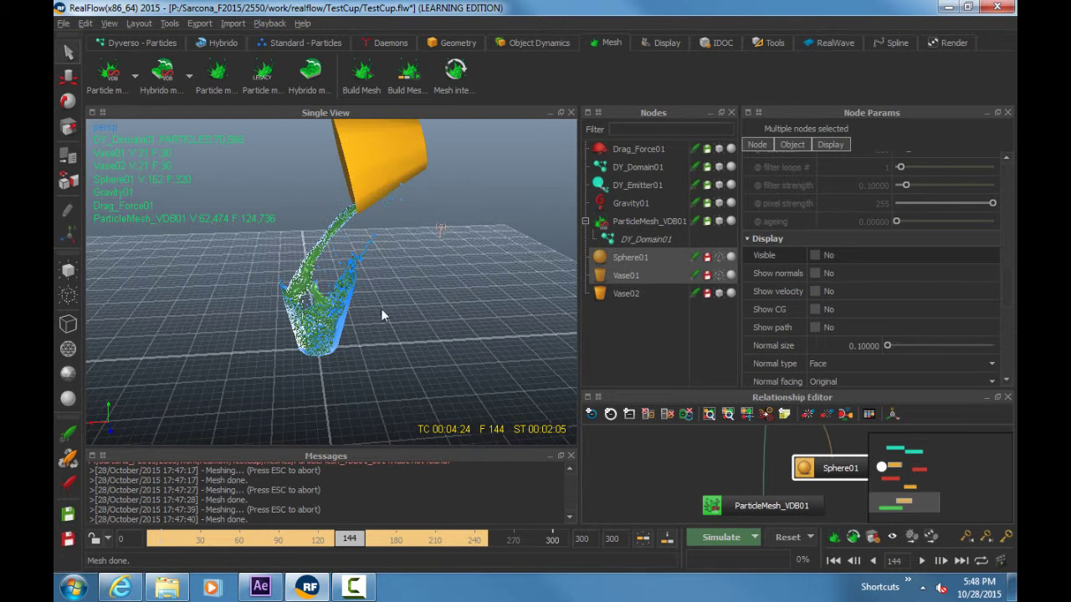
click(626, 293)
click(815, 255)
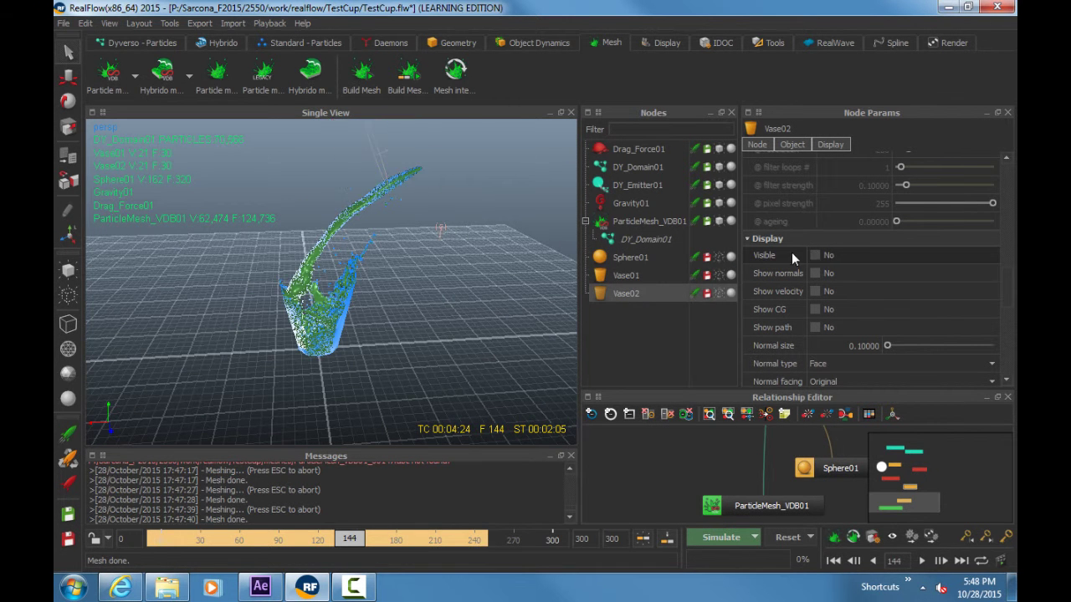
Step: Hide the DY_Domain01 particles and inspect the bare liquid mesh from several angles
click(502, 251)
scroll(499, 234, up, 5)
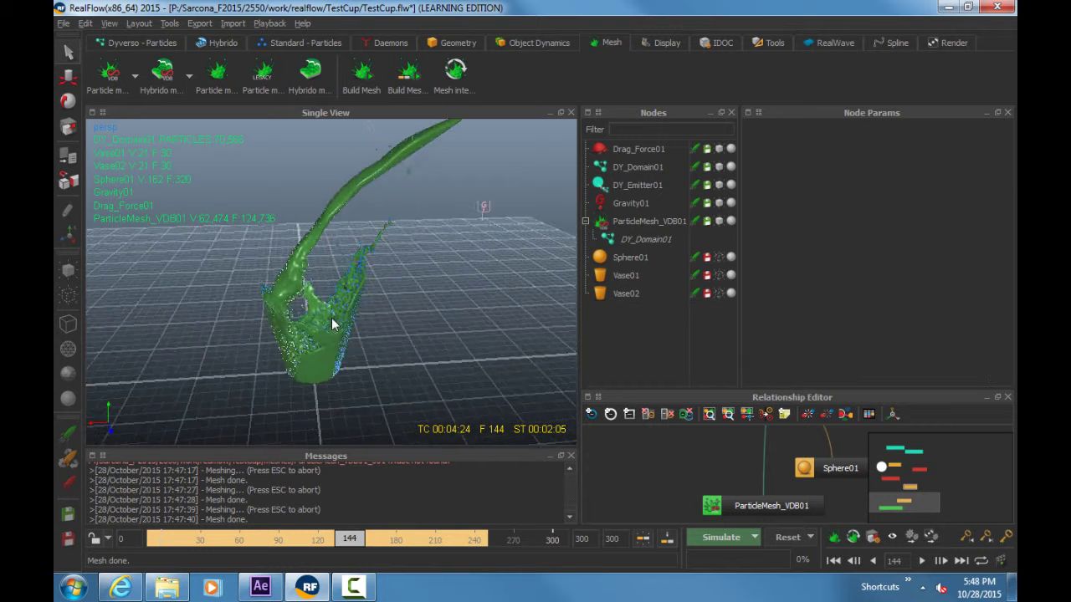
click(636, 167)
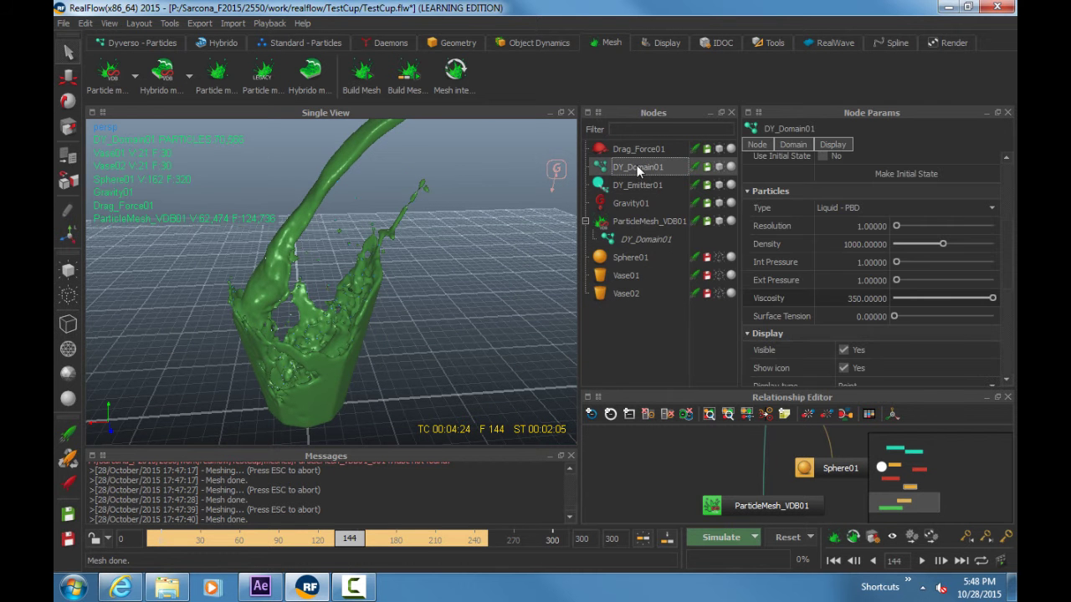
click(843, 351)
click(456, 334)
alt+drag(456, 334, 411, 312)
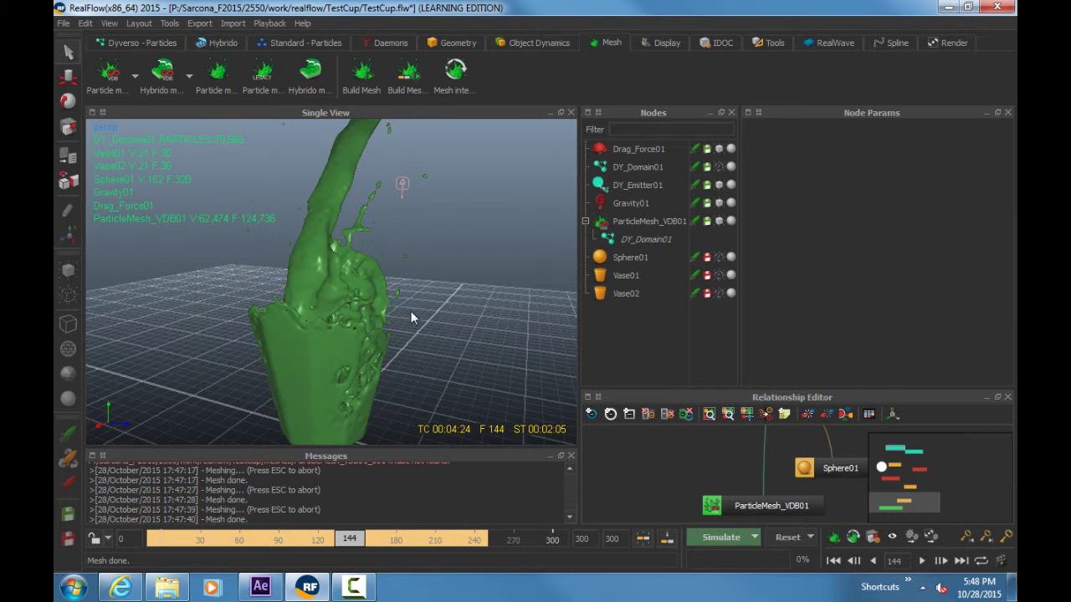
click(411, 311)
alt+drag(502, 318, 407, 331)
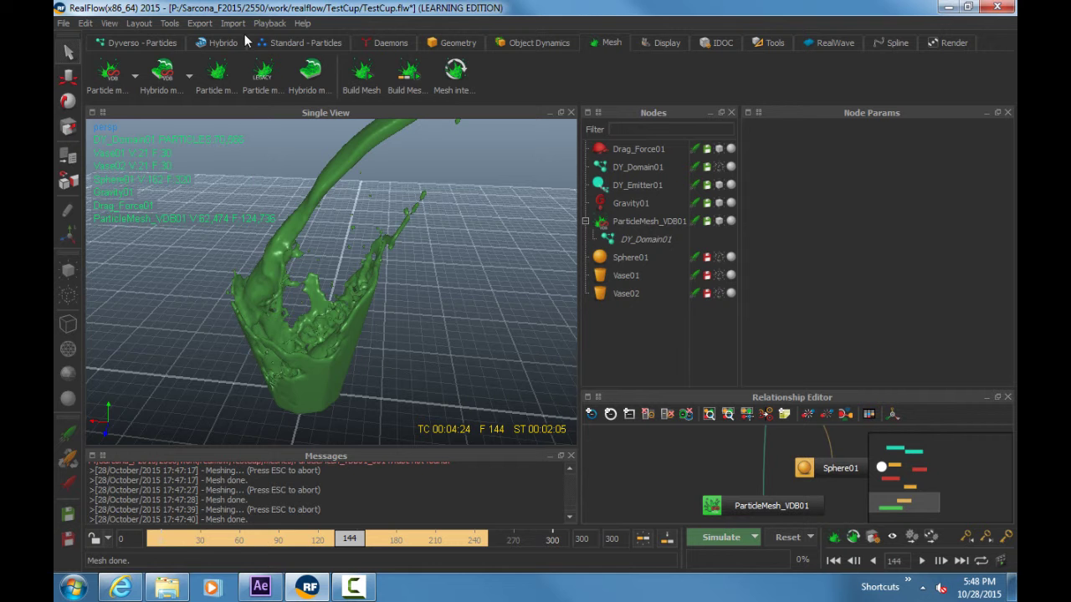
Step: Launch Maya while keeping the RealFlow scene open
key(super)
text(maya)
key(Escape)
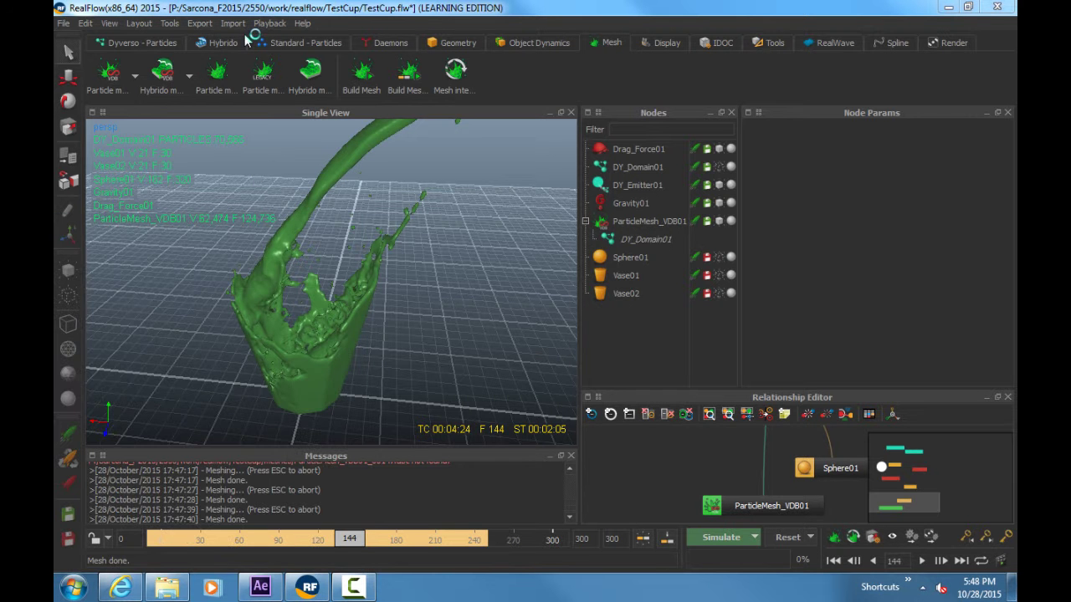
Step: Assign the ink Maxwell Render material to ParticleMesh_VDB01 and save the scene
click(635, 223)
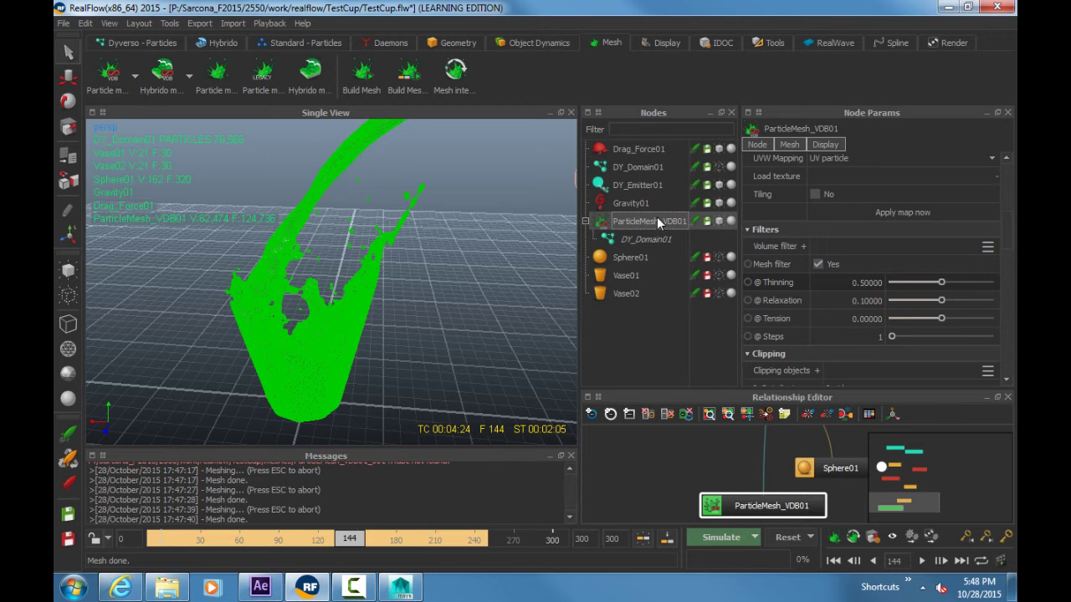
scroll(795, 304, down, 10)
scroll(795, 305, down, 4)
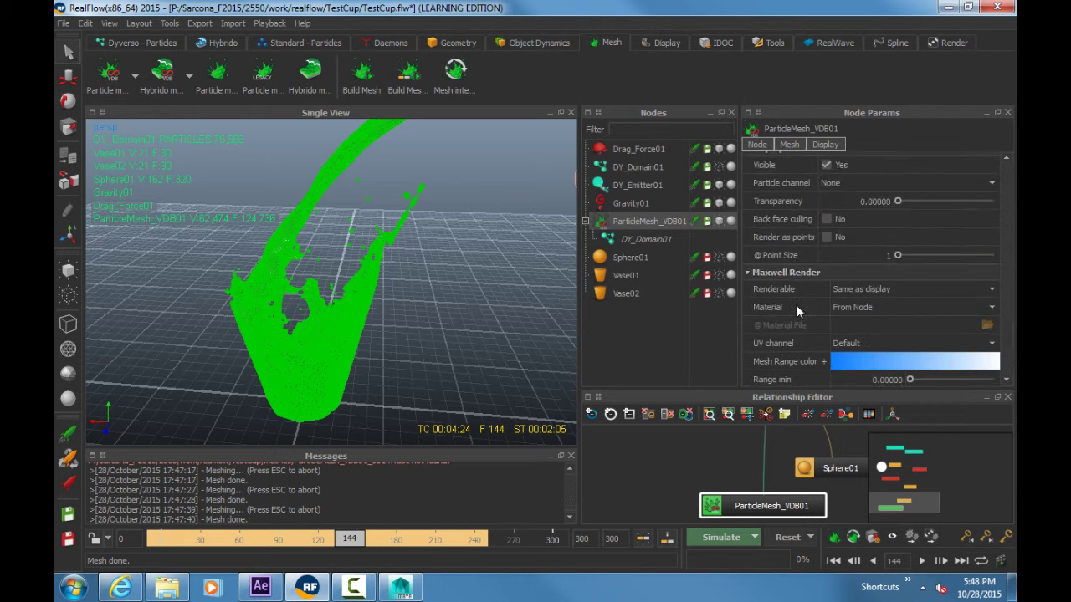
scroll(797, 305, up, 4)
scroll(797, 305, down, 4)
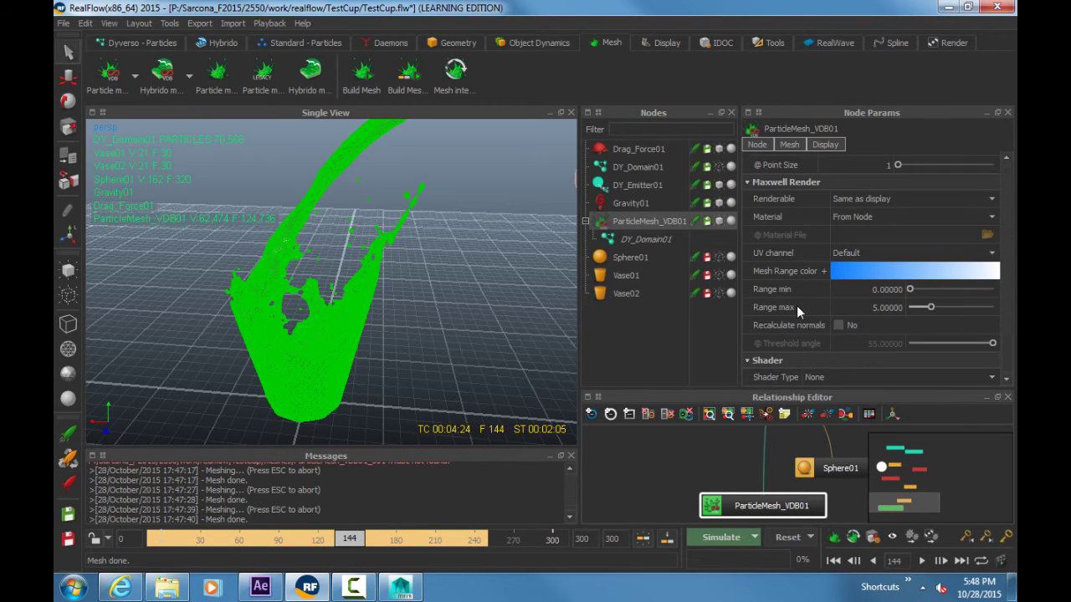
click(870, 216)
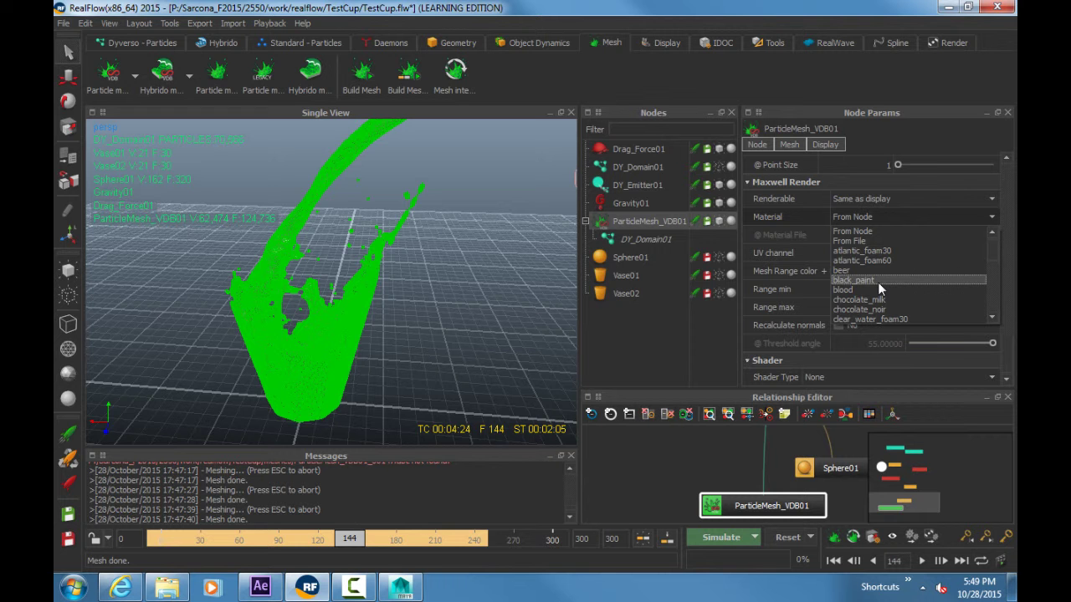
scroll(878, 279, down, 4)
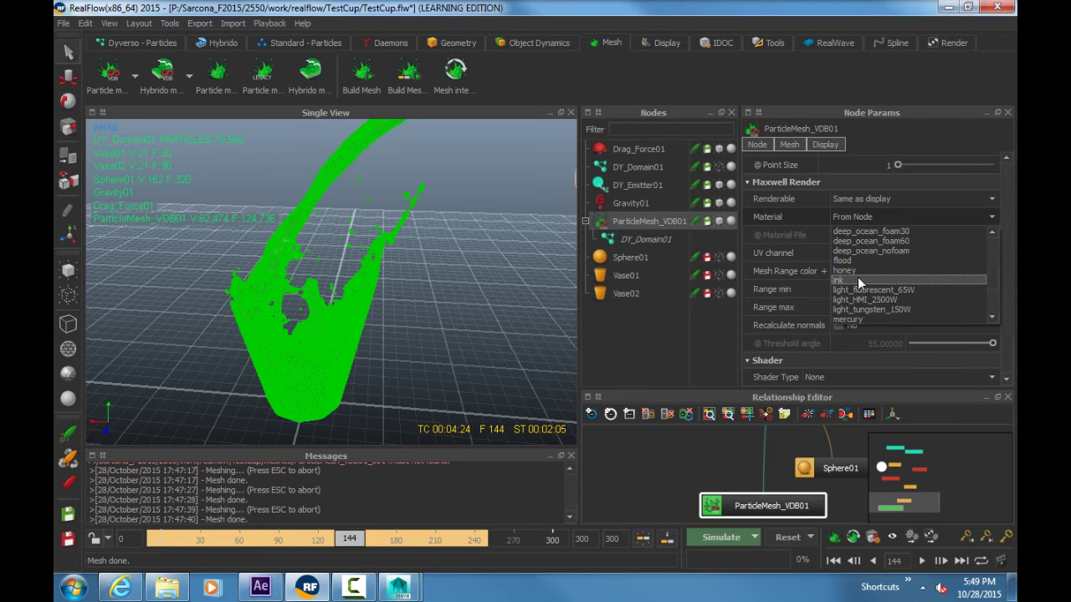
click(858, 277)
click(451, 278)
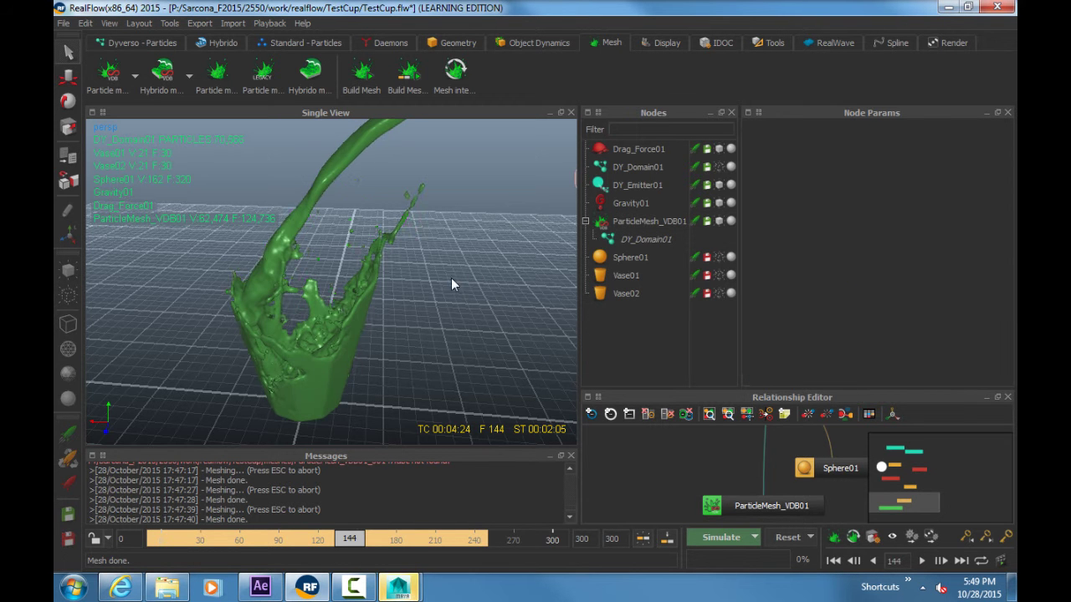
alt+drag(416, 283, 453, 280)
key(ctrl+s)
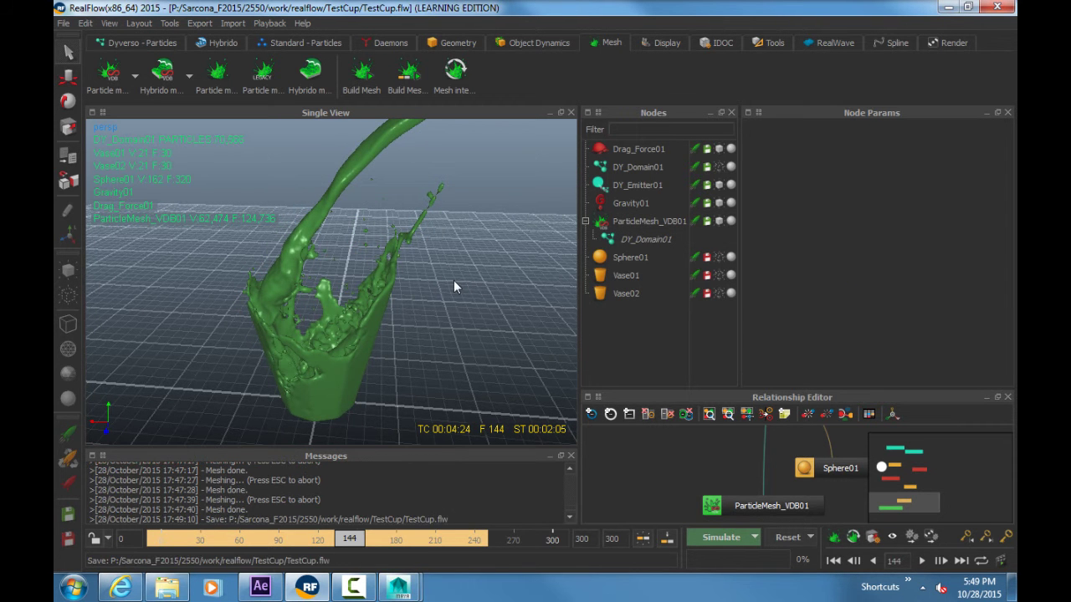
click(948, 43)
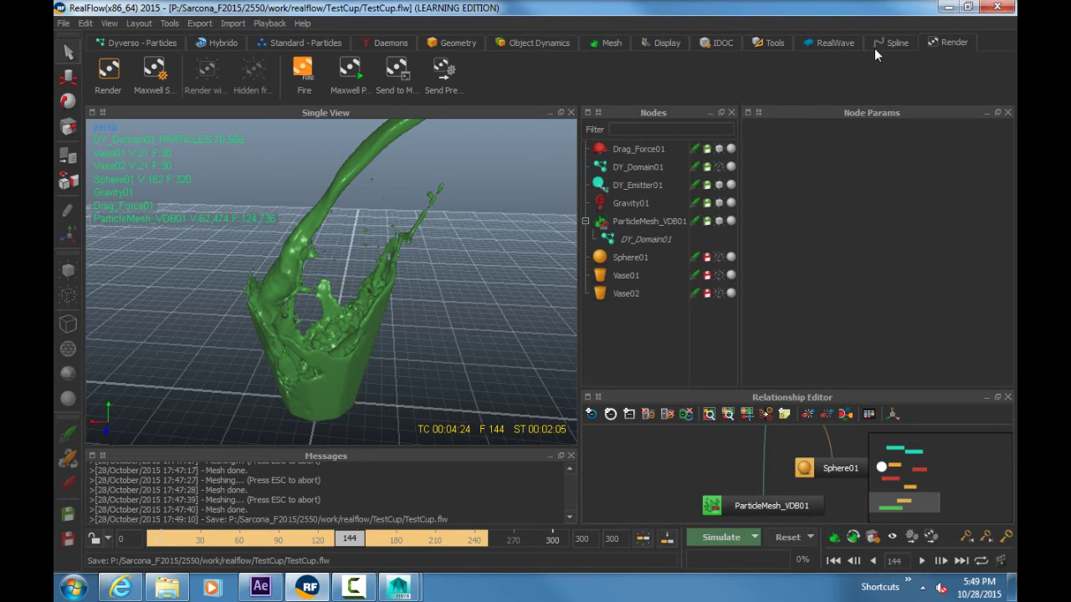
click(352, 81)
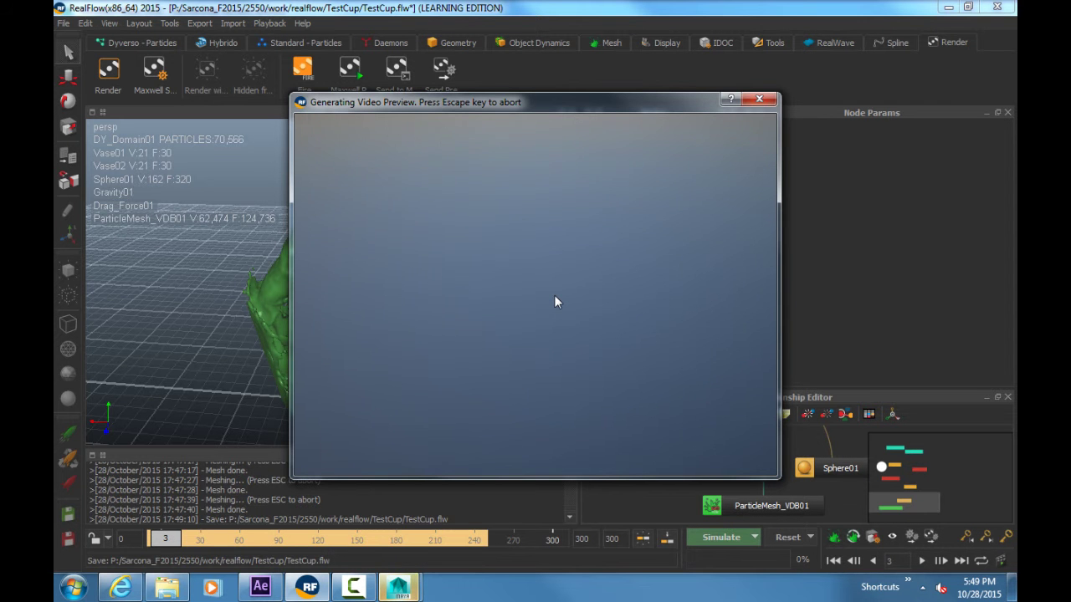
key(Escape)
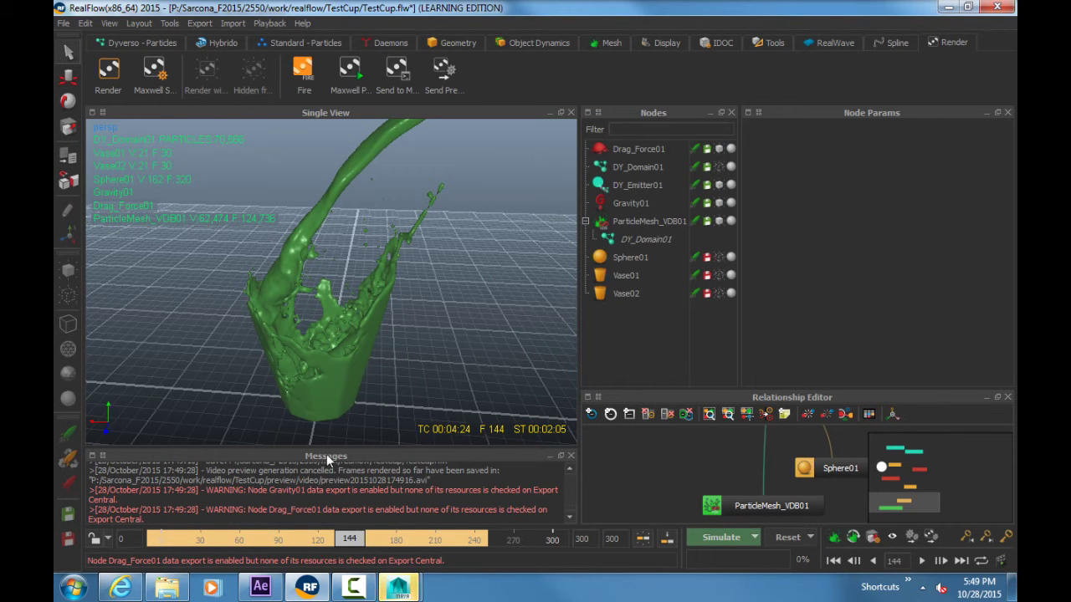
Step: Run a Maxwell interactive preview of the ink liquid at frame 144, and close it once the image has resolved
click(300, 73)
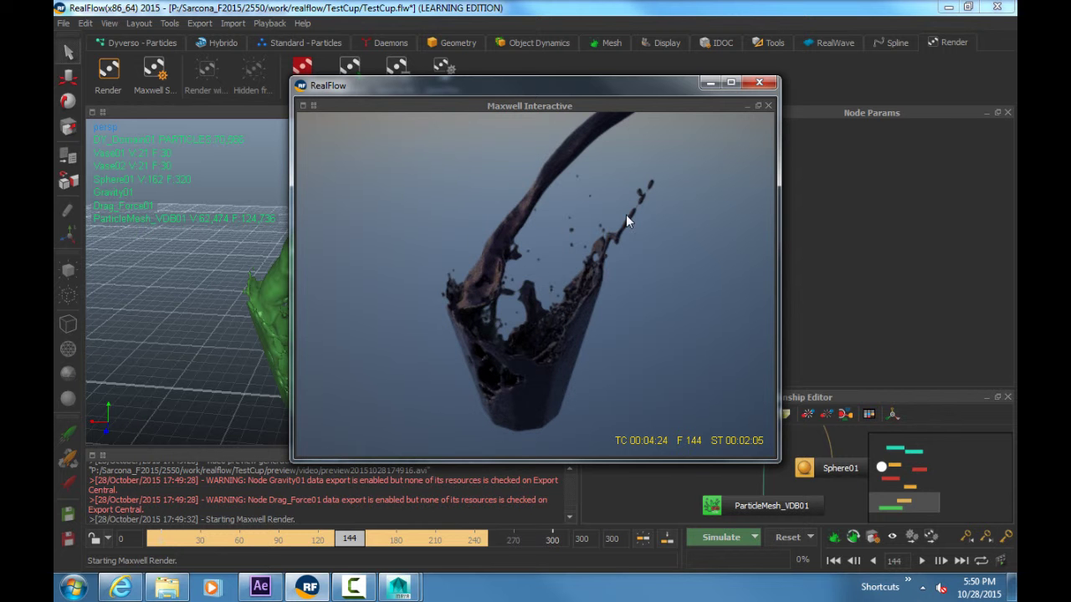
click(760, 82)
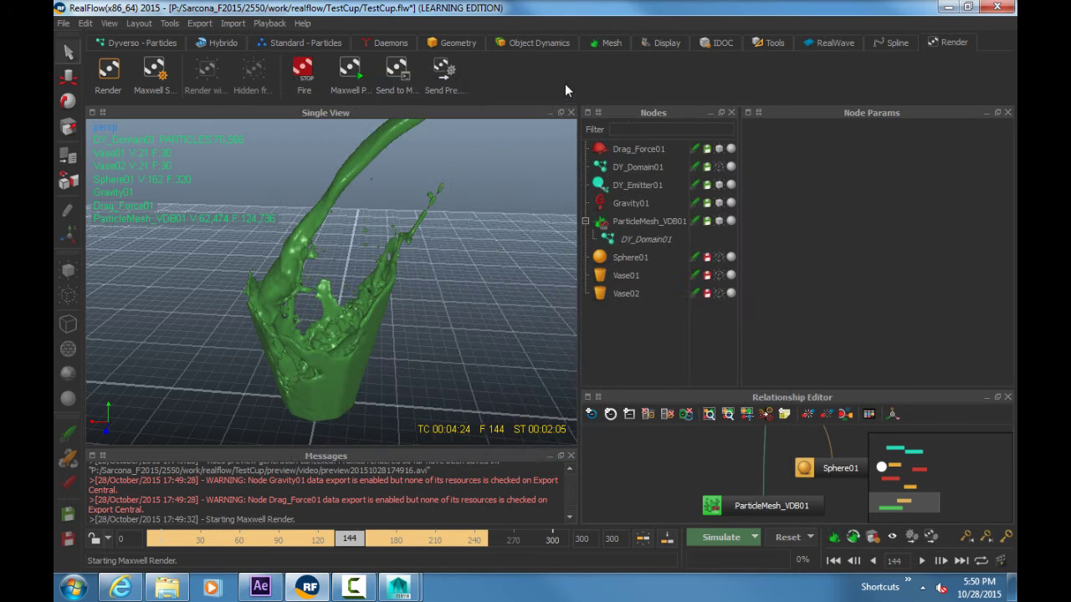
Step: Review the Maxwell render settings, including image quality and maximum frame time, without changing them
click(161, 80)
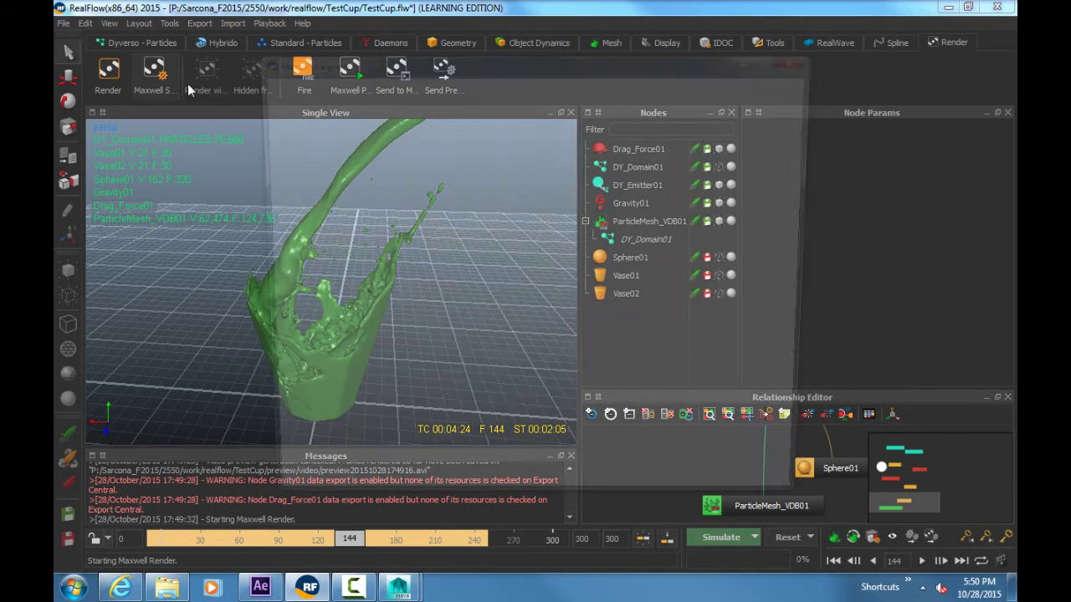
click(284, 89)
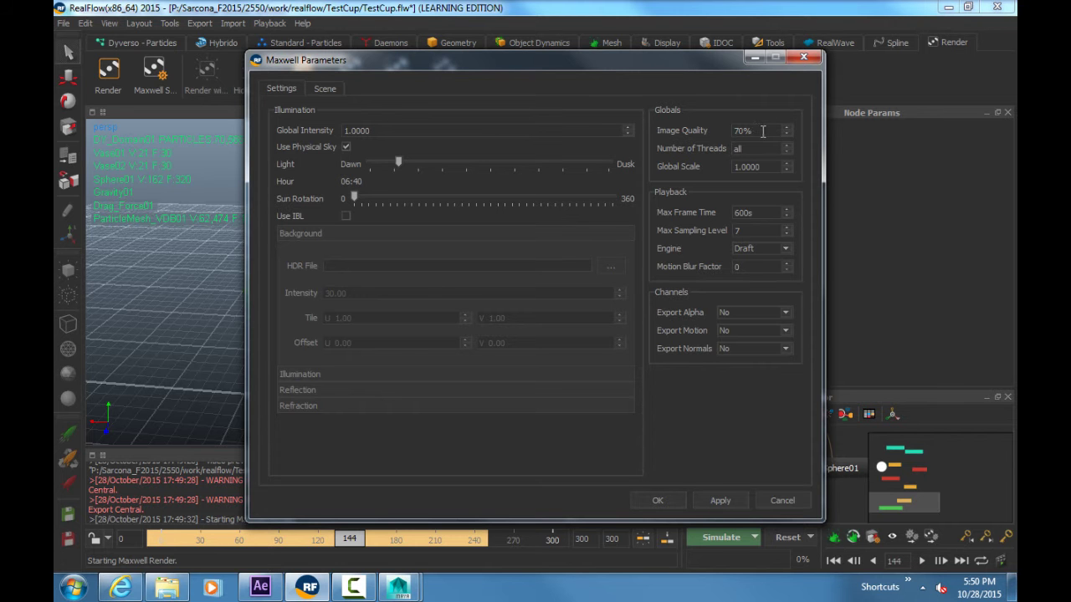
click(767, 213)
drag(755, 213, 726, 210)
click(774, 500)
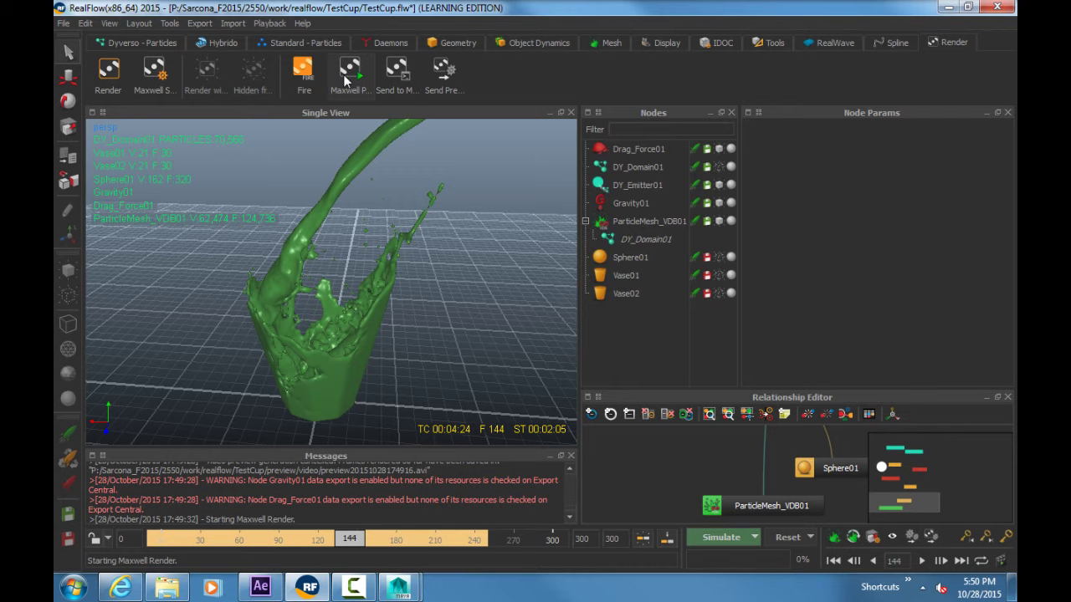
Step: Change the Maxwell material of ParticleMesh_VDB01 to mercury and preview it in an interactive render at frame 144
click(649, 220)
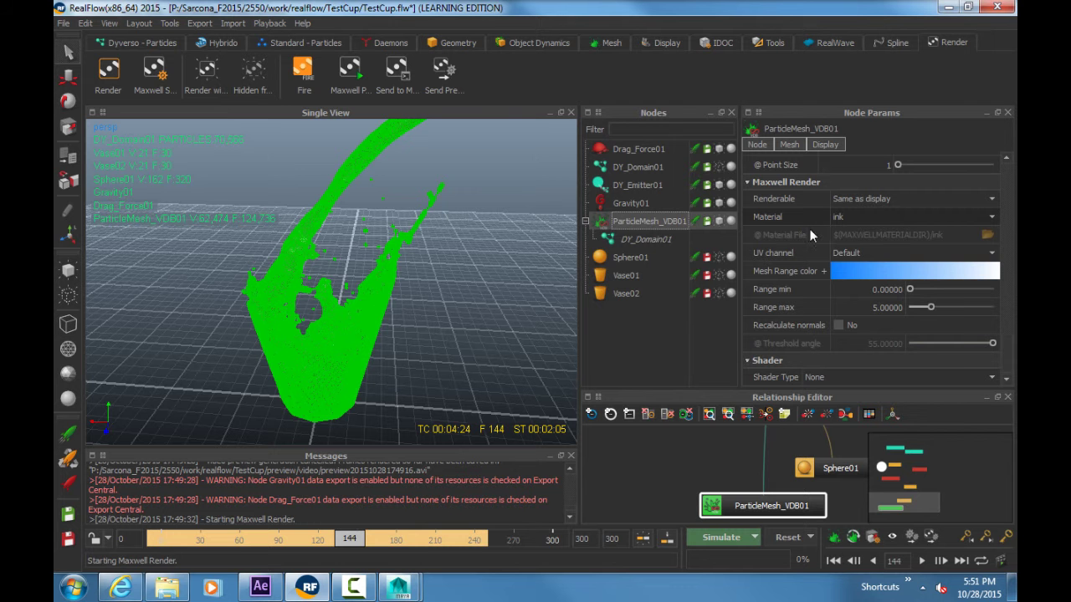
click(905, 216)
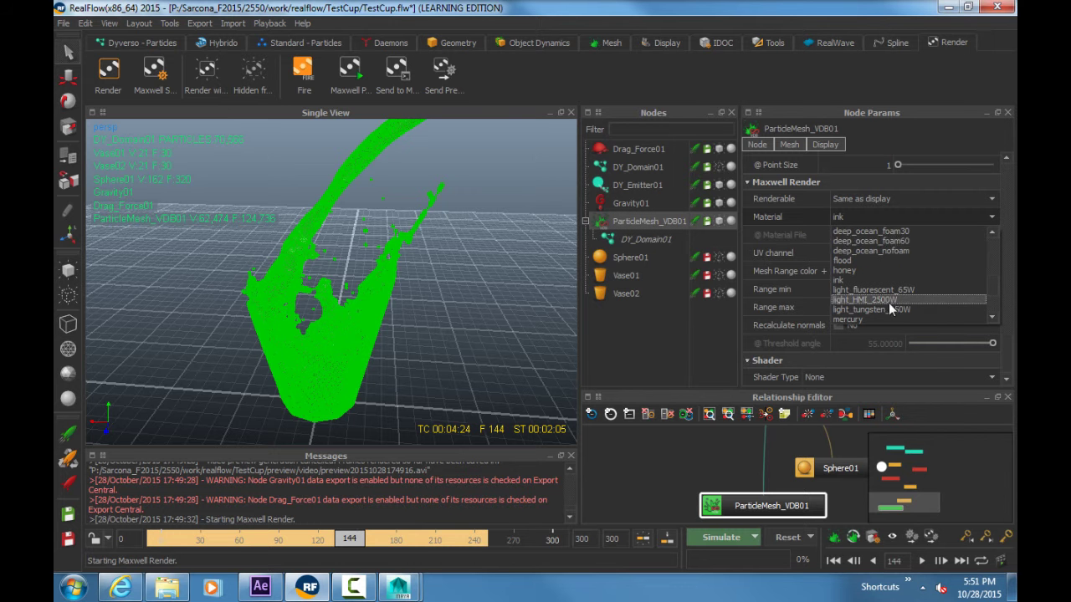
click(870, 290)
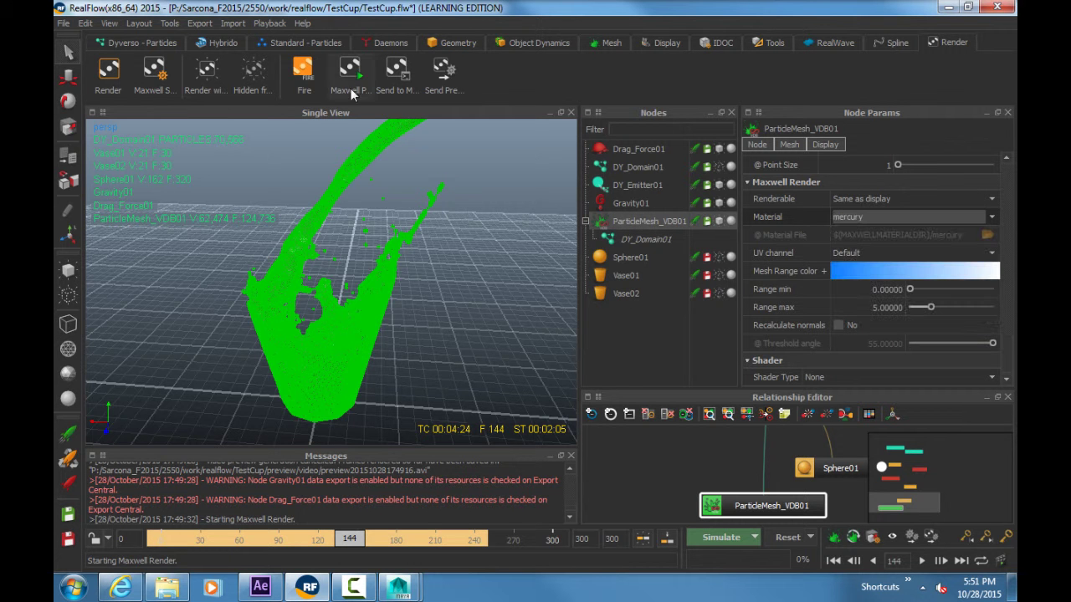
click(304, 74)
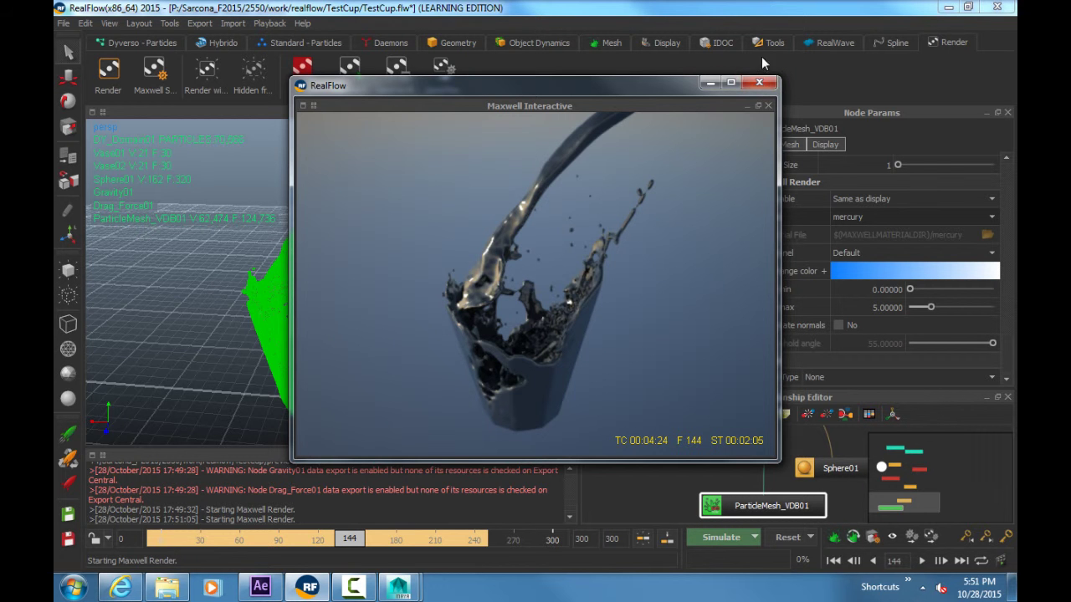
click(760, 84)
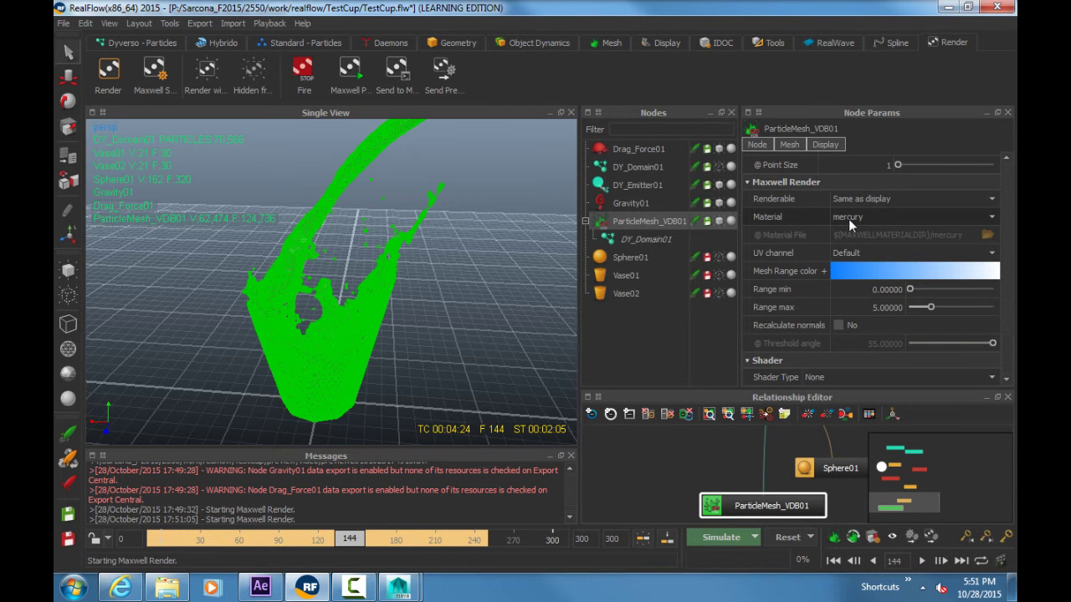
Step: Switch the liquid mesh's Maxwell material to beer and run an interactive render preview of it
click(848, 218)
scroll(848, 267, up, 5)
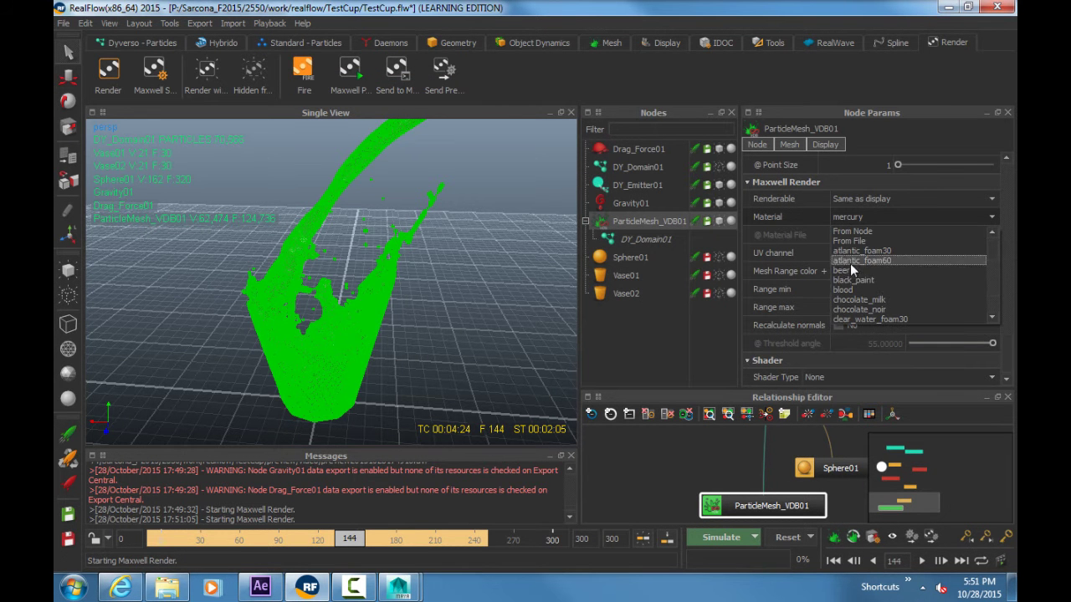
click(863, 272)
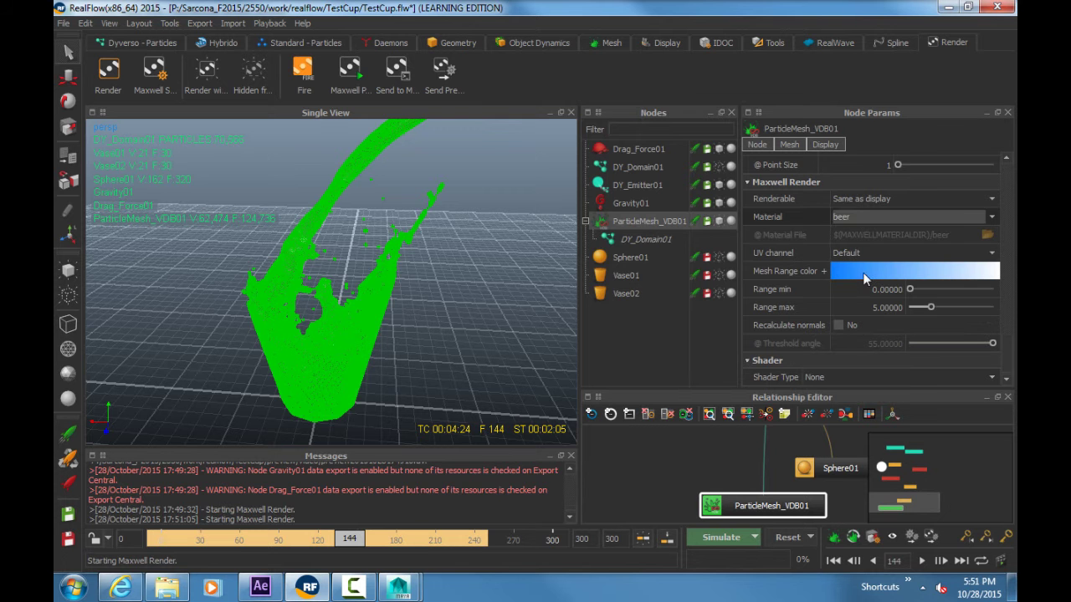
click(304, 71)
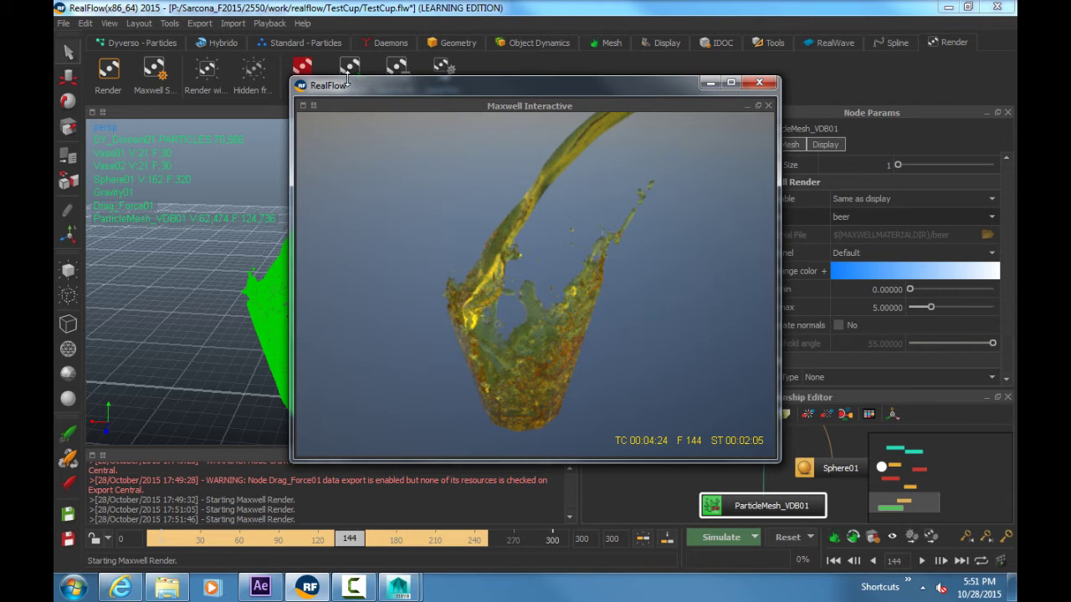
click(762, 84)
Step: Go to frame 104 of the simulation with the falling liquid stream viewed closer up
mouse_move(266, 545)
mouse_down()
mouse_move(224, 541)
mouse_move(269, 546)
mouse_up()
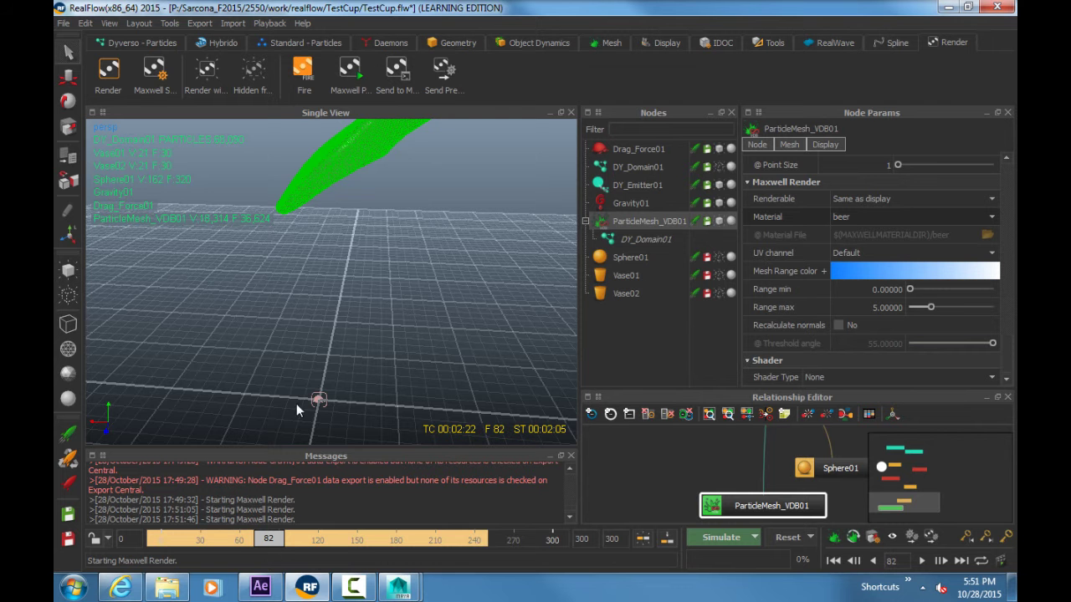
alt+drag(296, 403, 358, 414)
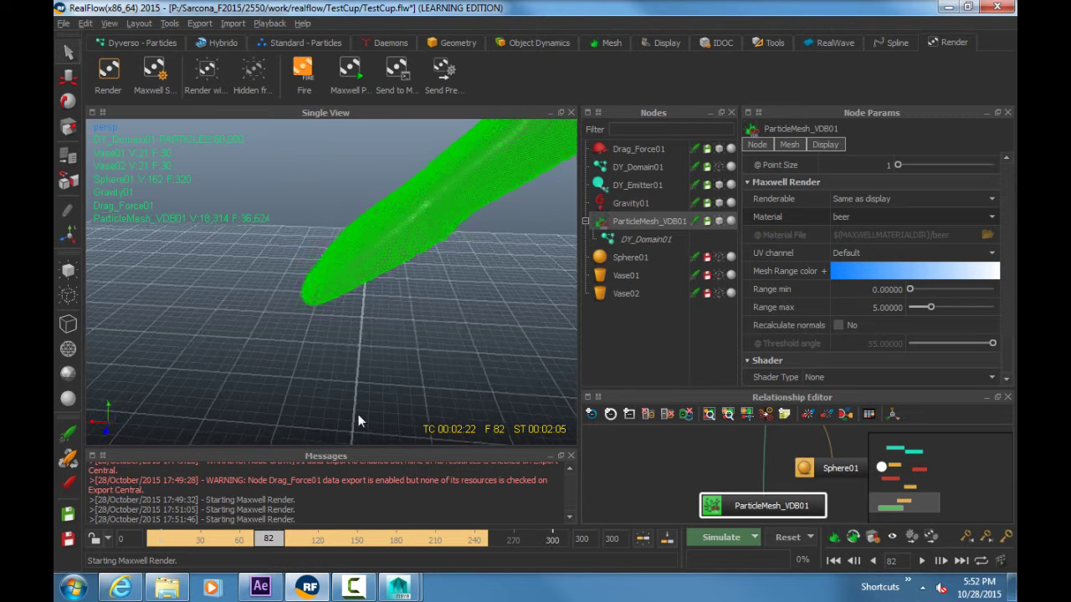
drag(264, 542, 298, 542)
Step: Set the liquid mesh's Maxwell material to honey and render the stream at frame 104 interactively from a new angle
click(862, 216)
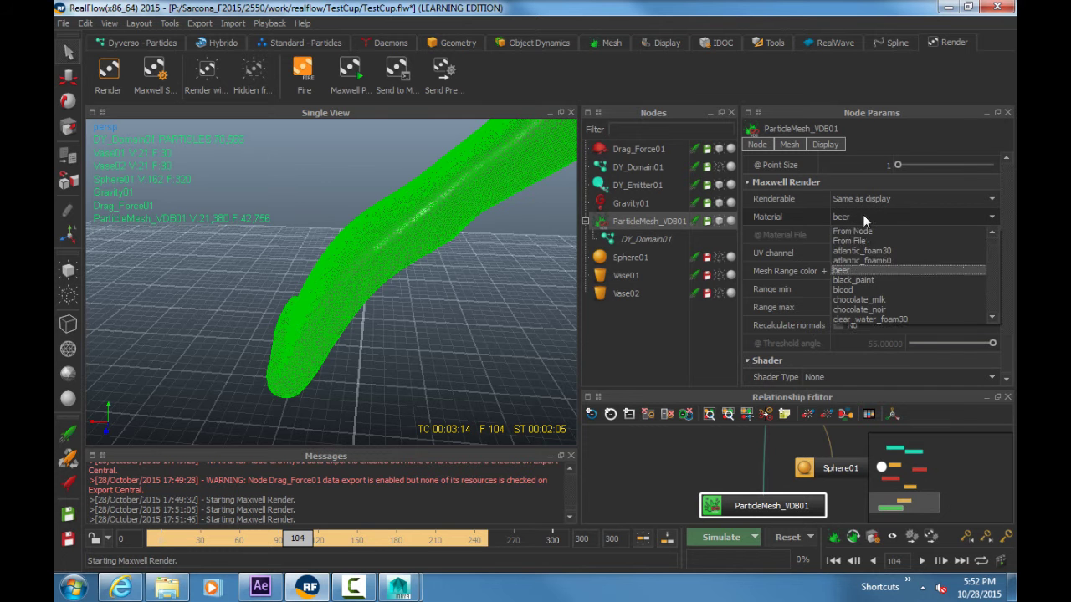
scroll(859, 289, down, 3)
scroll(858, 285, up, 3)
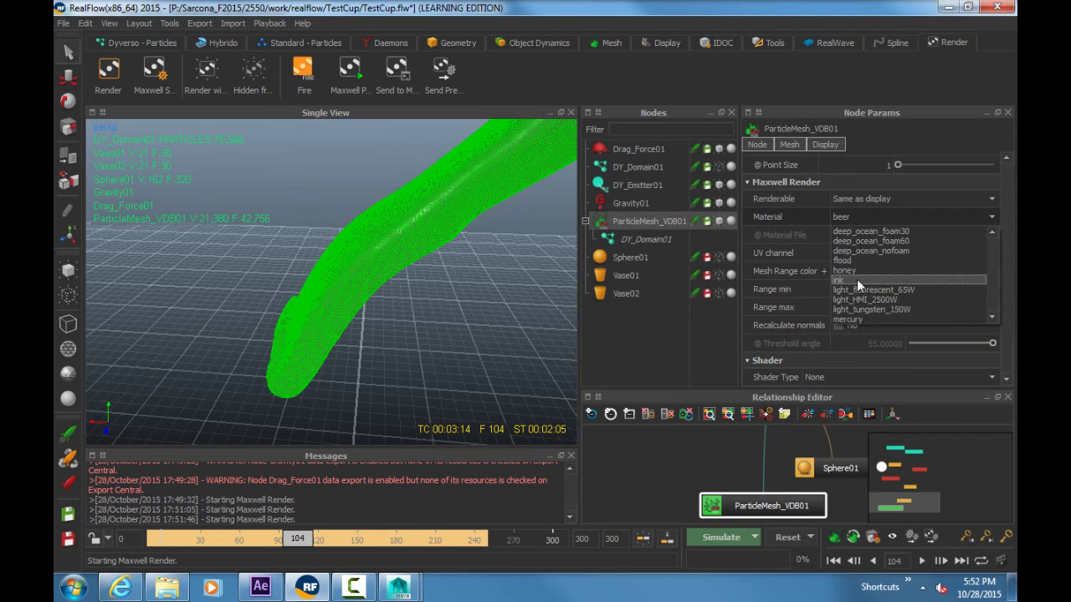
click(857, 279)
alt+drag(481, 303, 456, 281)
click(303, 77)
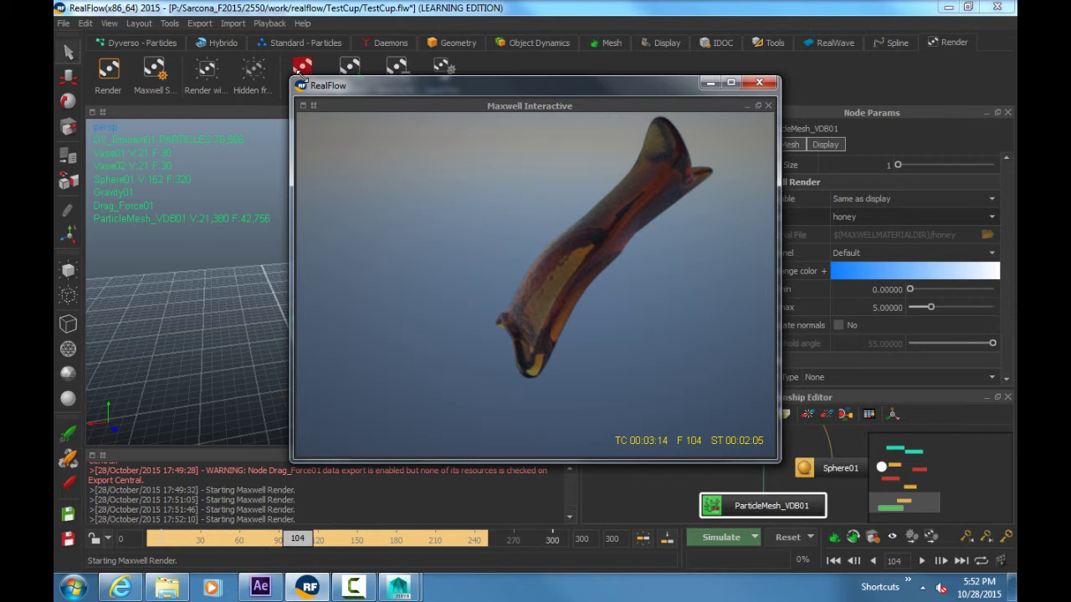
Step: Switch to Maya and open the Plug-in Manager
key(alt+Tab)
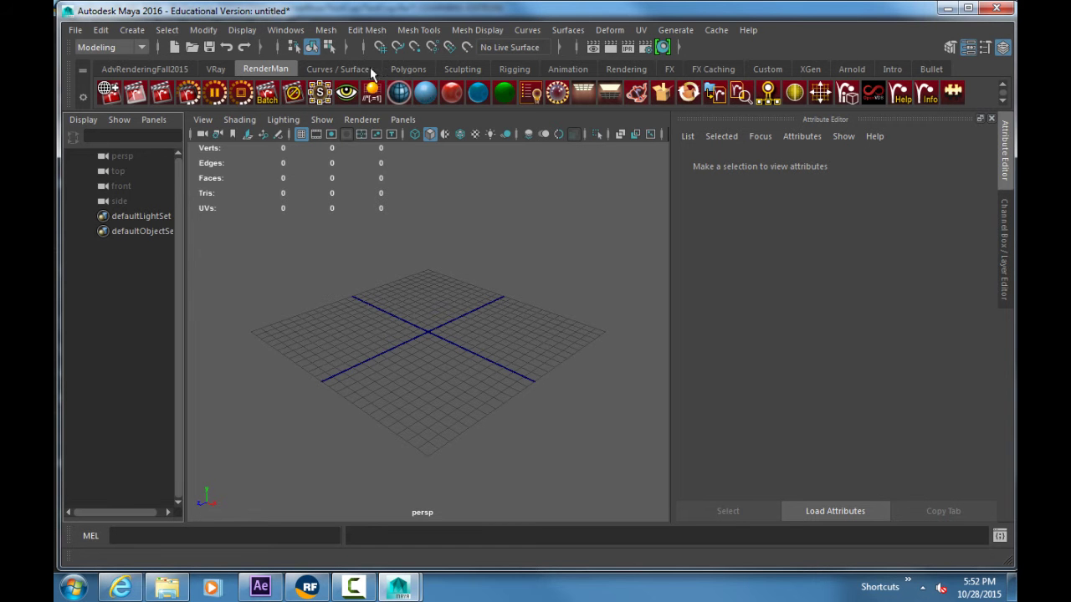
click(286, 29)
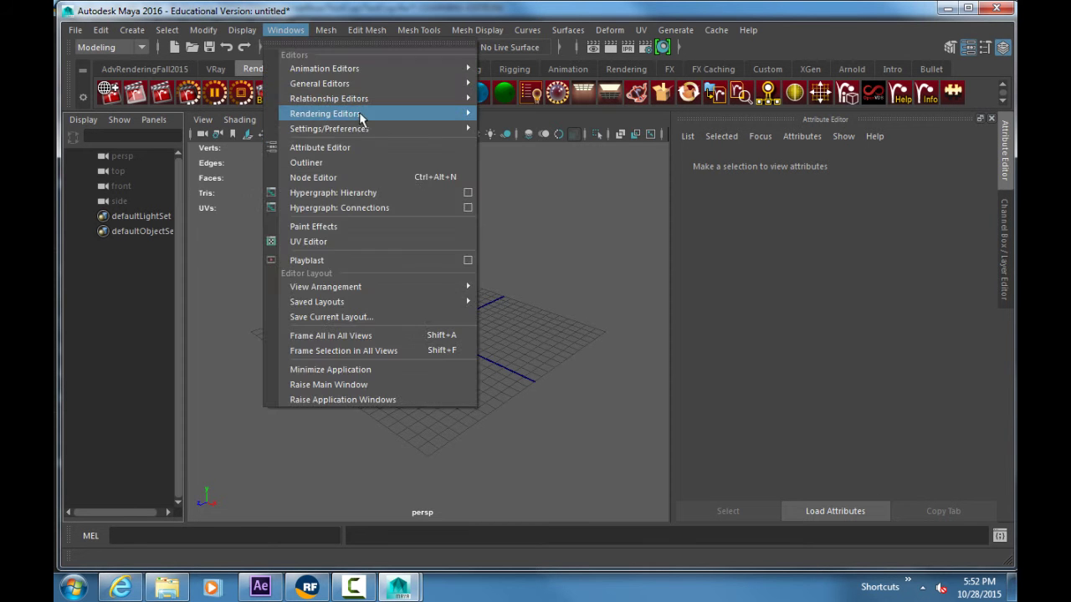
mouse_move(430, 130)
click(517, 272)
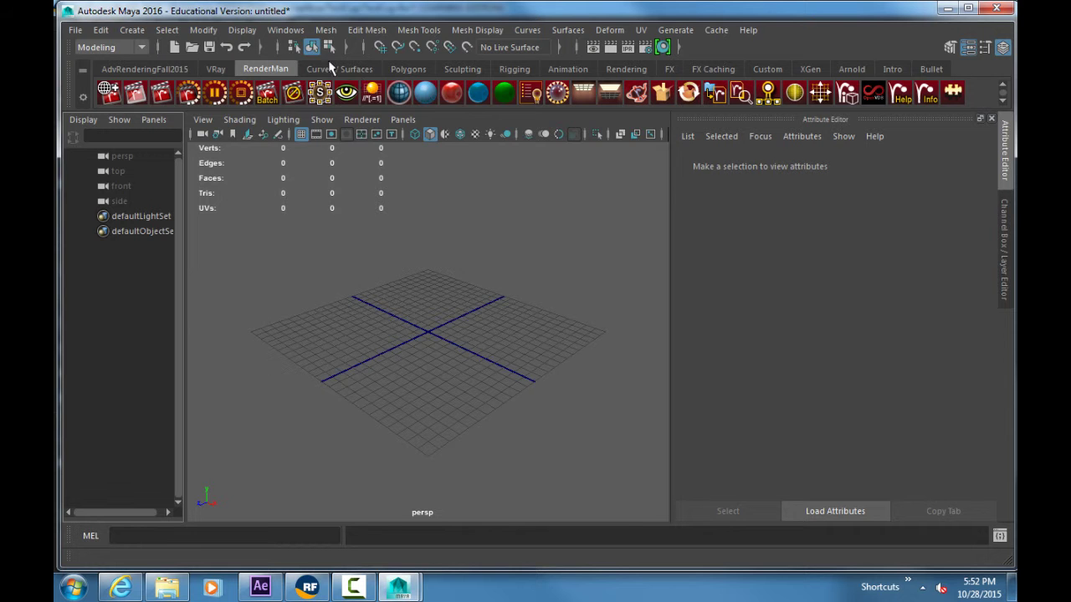
click(285, 29)
mouse_move(374, 113)
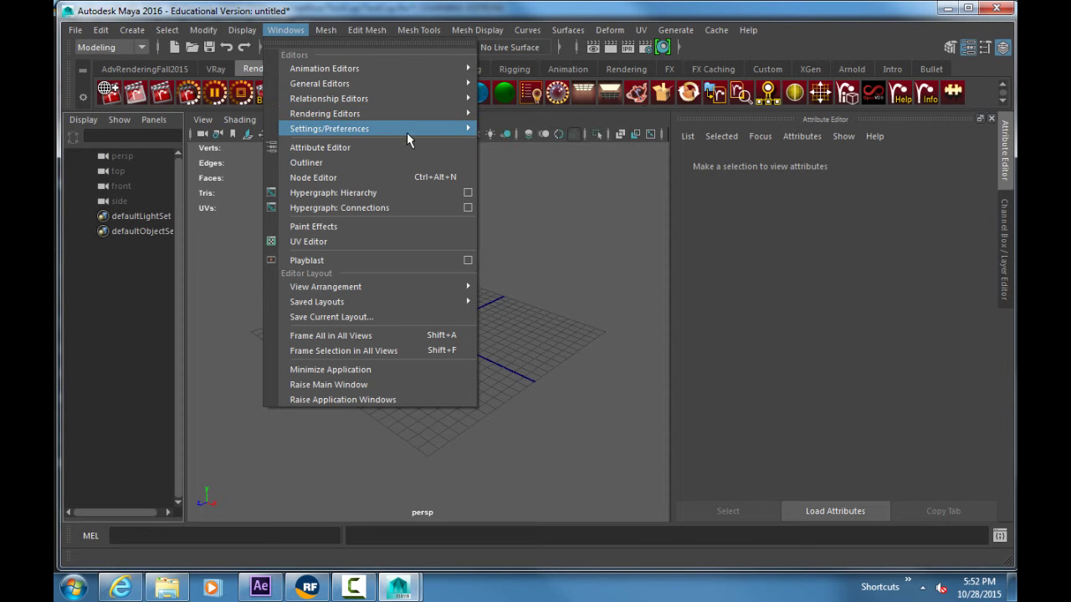
mouse_move(402, 129)
click(520, 269)
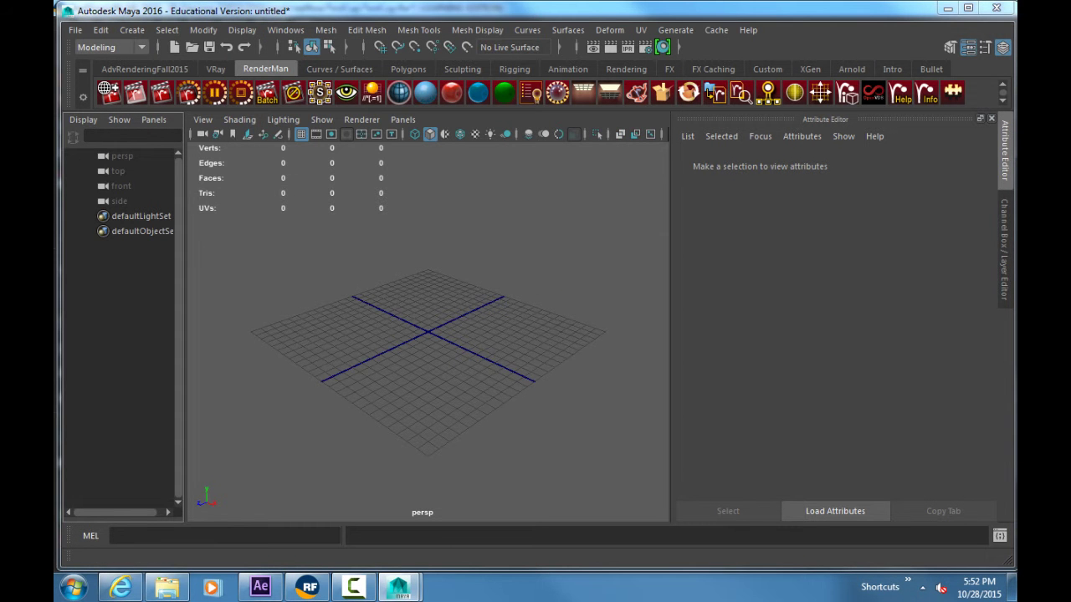
drag(387, 72, 358, 72)
Step: Load the realflow.mll plug-in and enable its auto load option
drag(589, 147, 593, 246)
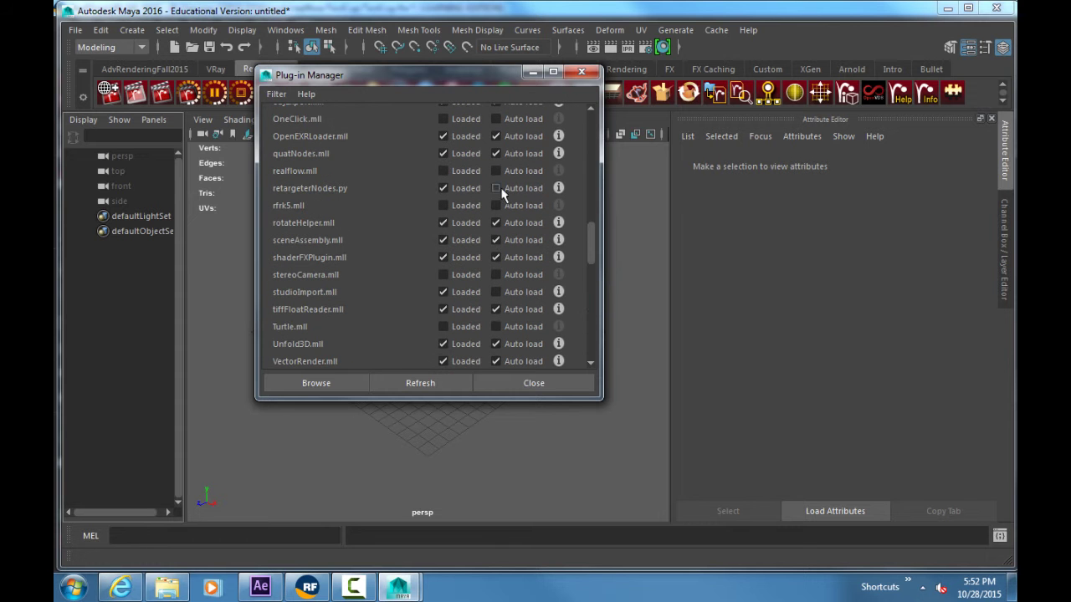
click(460, 171)
click(509, 173)
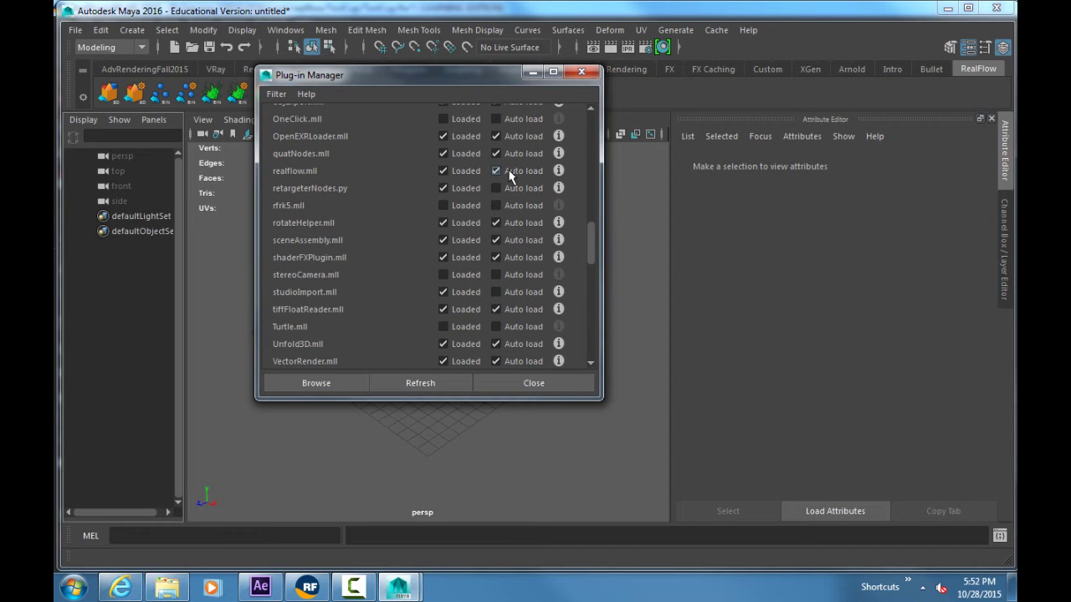
Step: Close the Plug-in Manager and open the meshes folder of the TestCup RealFlow project on drive P: for loading a mesh sequence
click(540, 382)
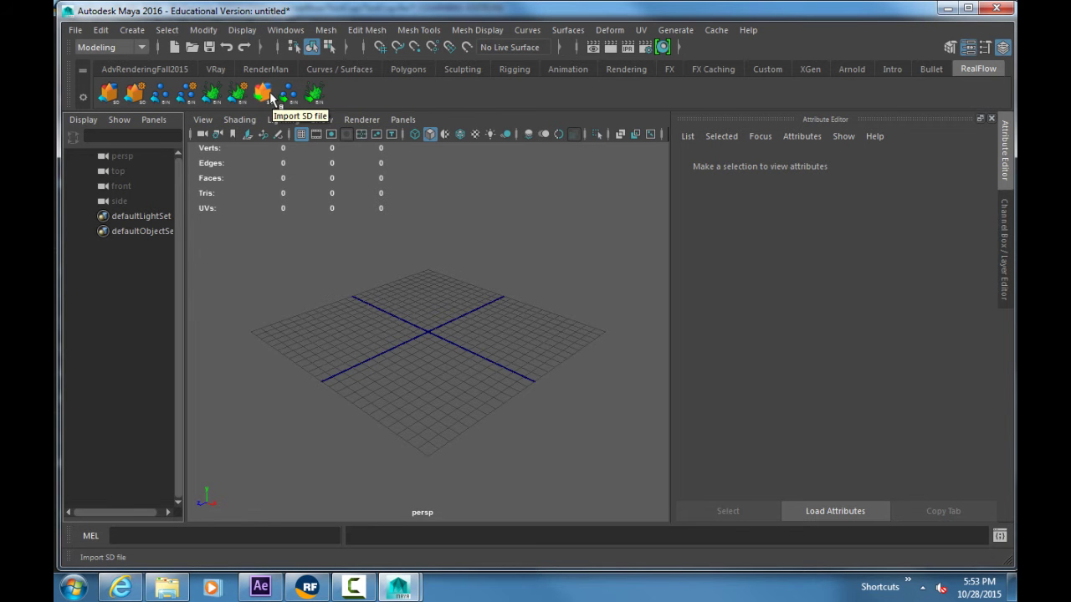
click(315, 95)
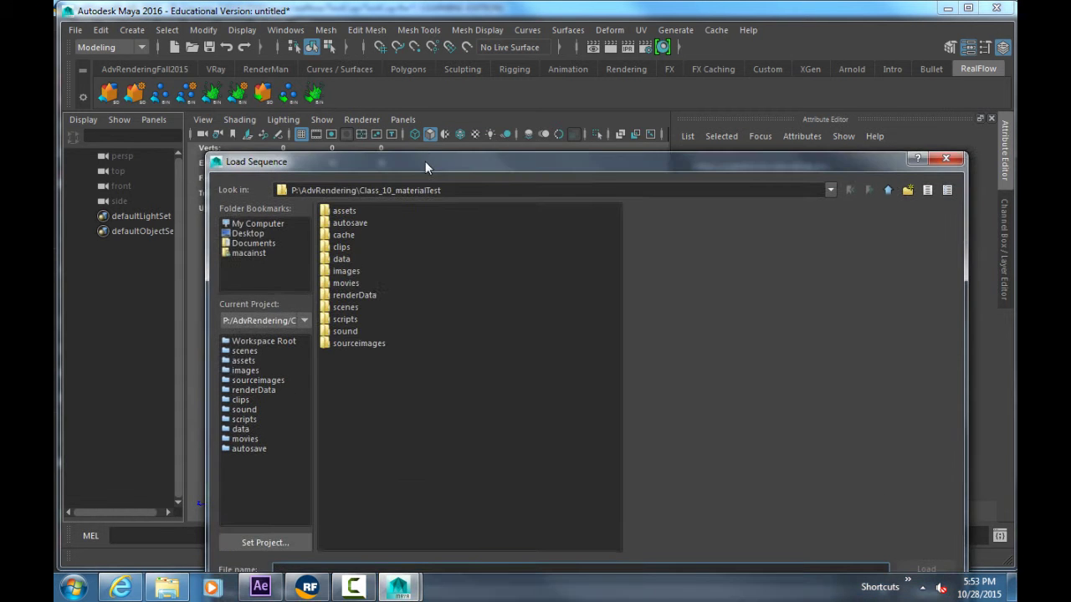
drag(425, 161, 412, 60)
click(820, 83)
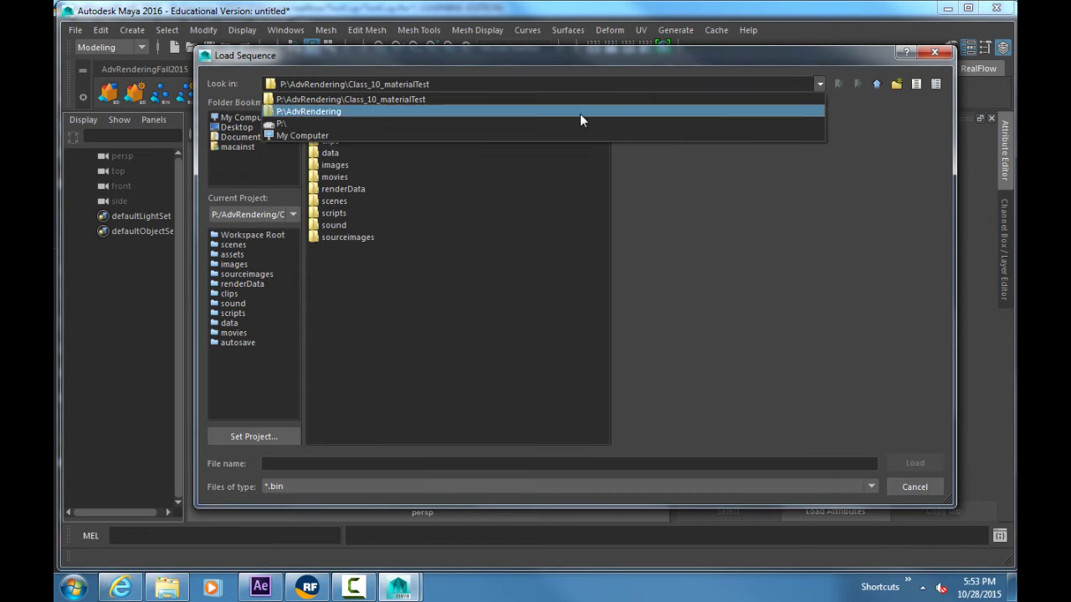
click(329, 128)
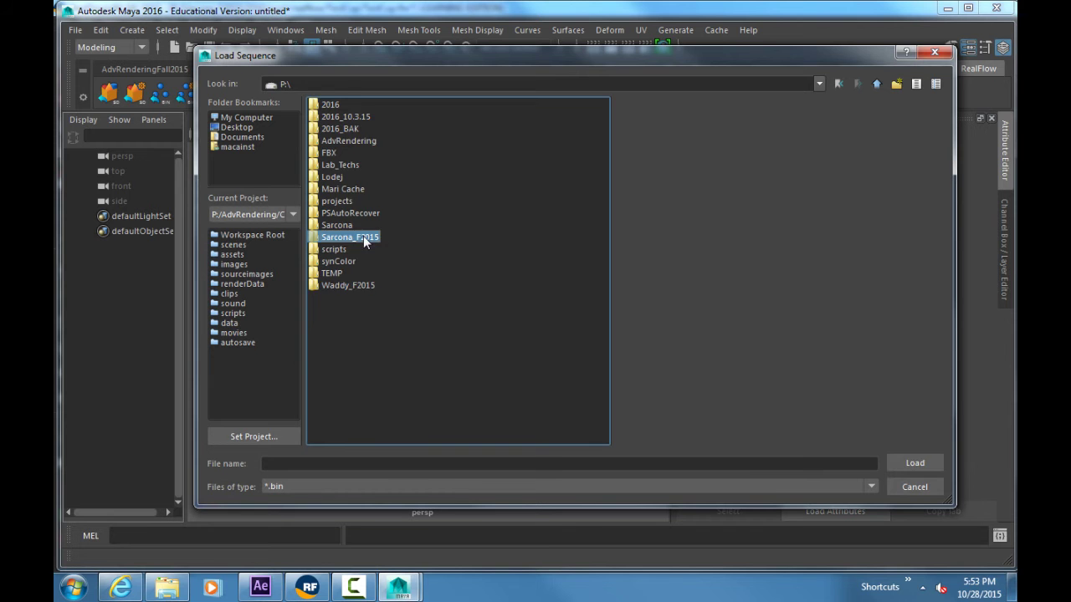
double_click(348, 237)
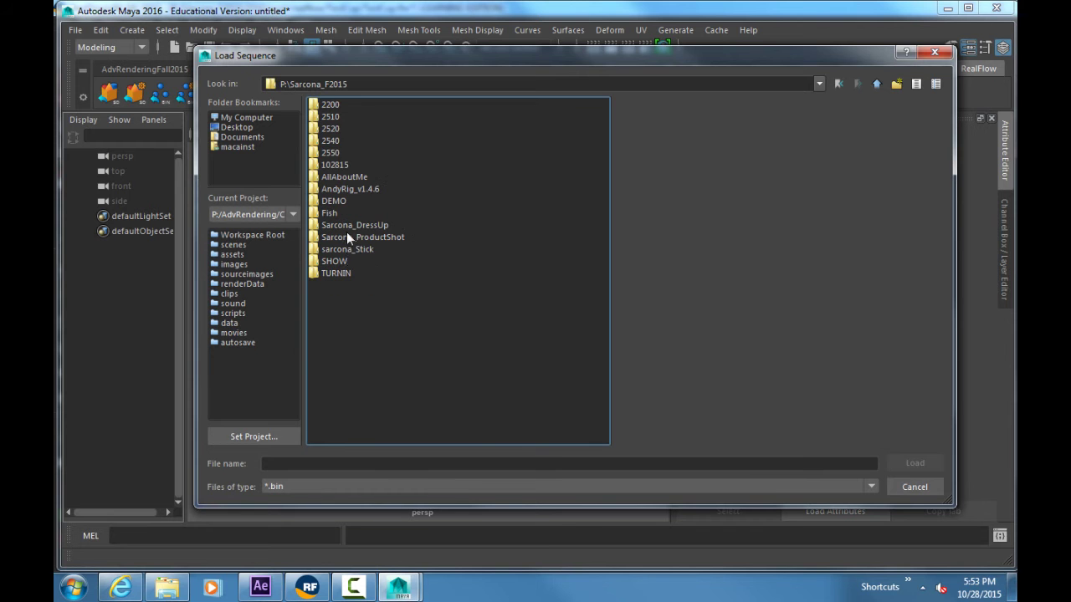
double_click(337, 152)
double_click(336, 104)
click(337, 118)
double_click(337, 120)
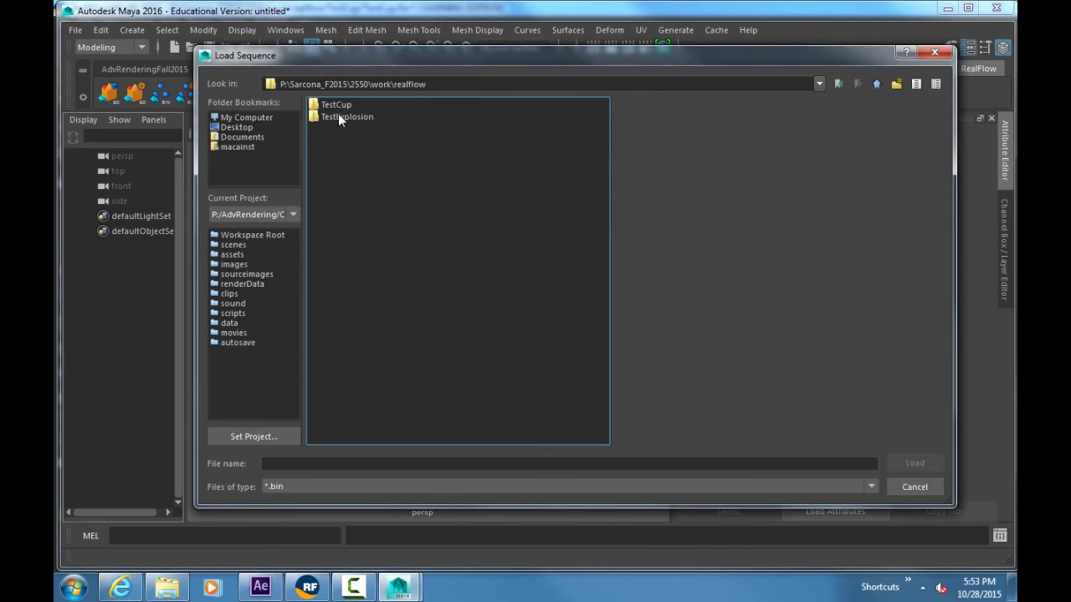
double_click(342, 104)
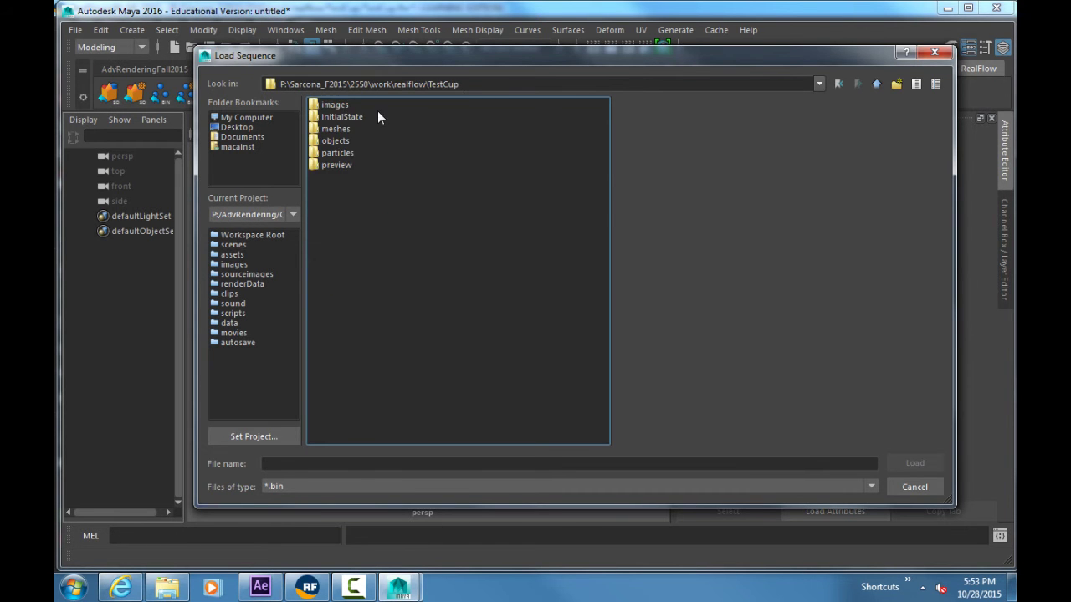
double_click(335, 129)
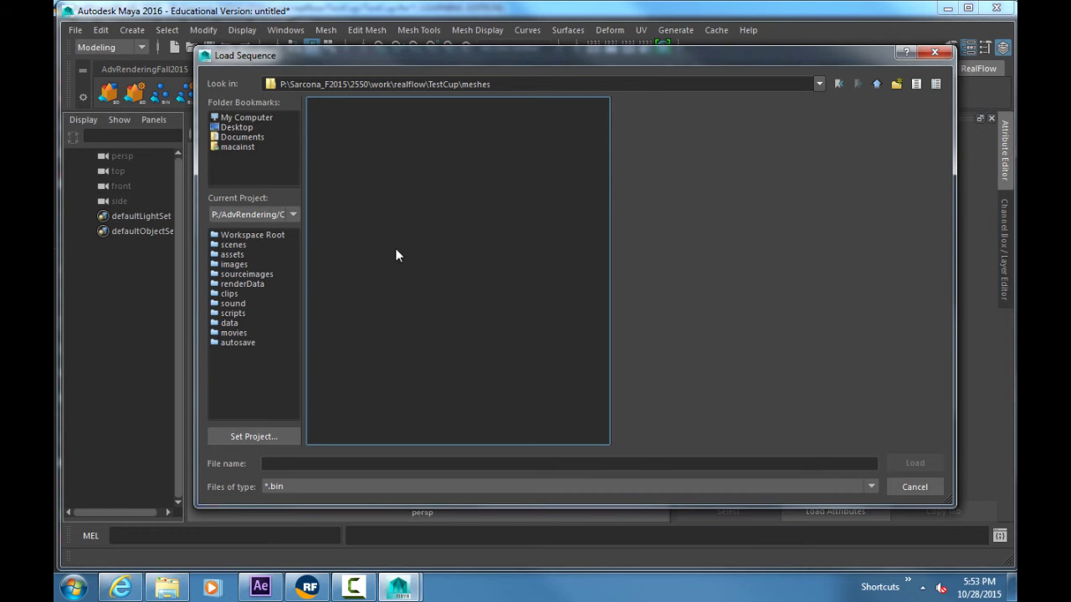
Step: Look through the TestCup project's objects folder for sequence files and return to its meshes folder
key(BackSpace)
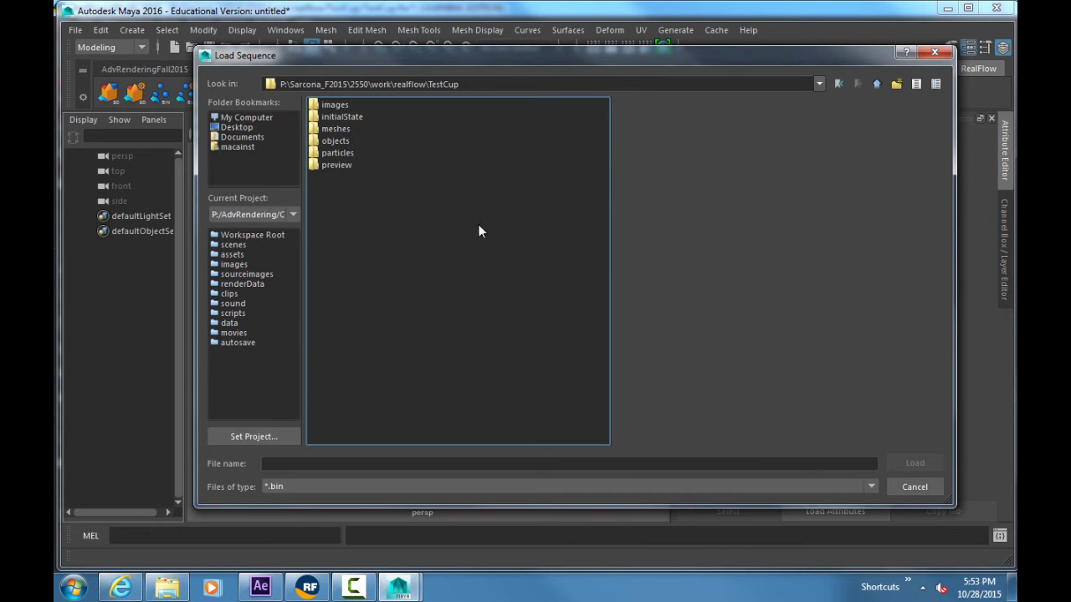
double_click(337, 141)
key(BackSpace)
double_click(345, 127)
Step: Switch to RealFlow and close the Maxwell Interactive render window
key(alt+Tab)
key(alt+Tab)
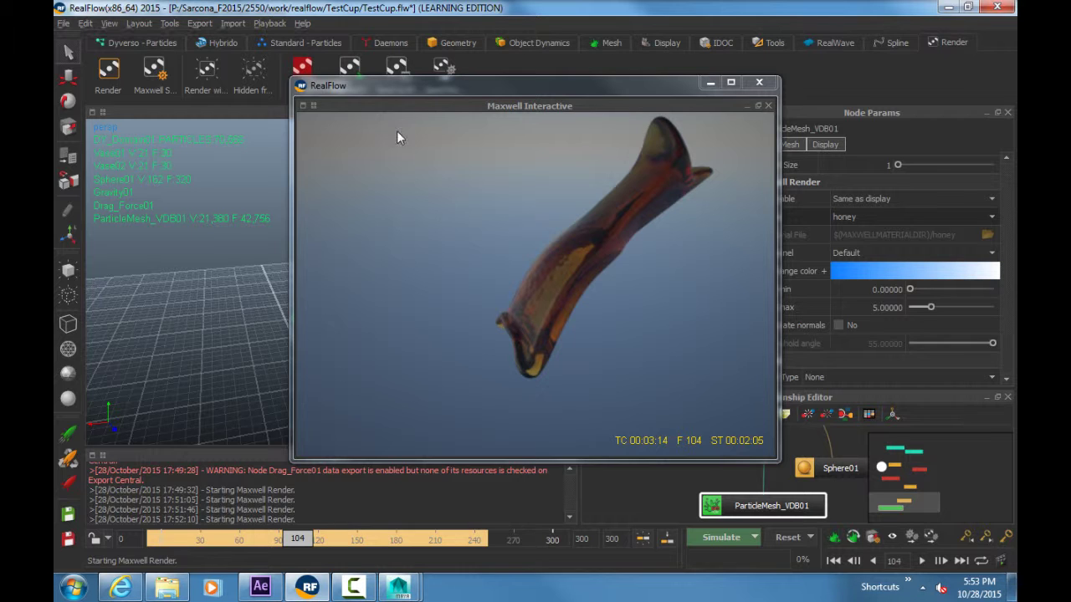
click(757, 82)
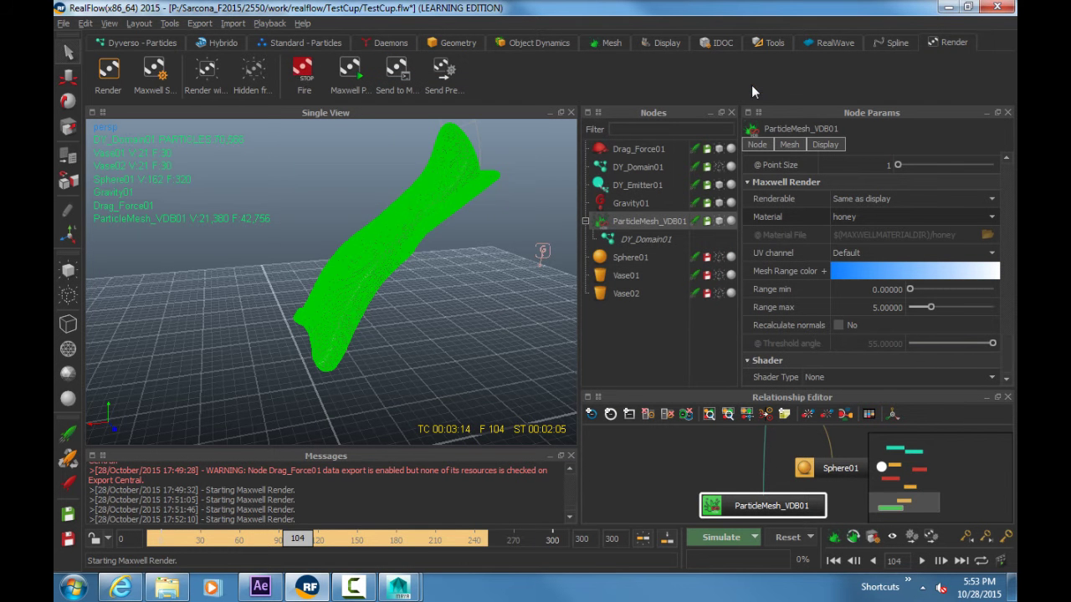
Step: Review the ParticleMesh_VDB01 export entry in Export Central and apply the All Meshes export option
click(201, 24)
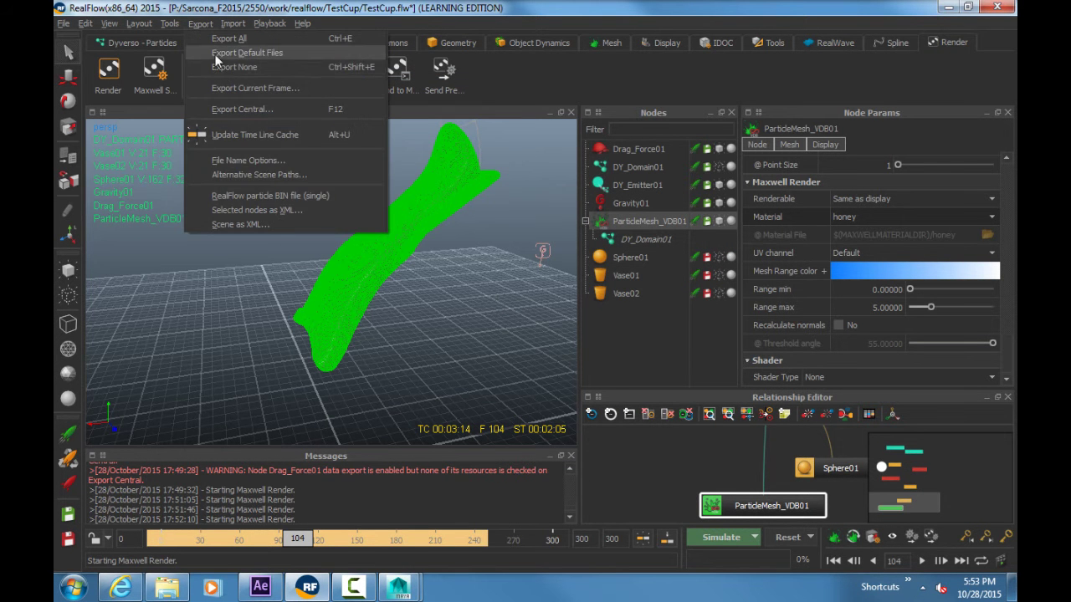
click(237, 110)
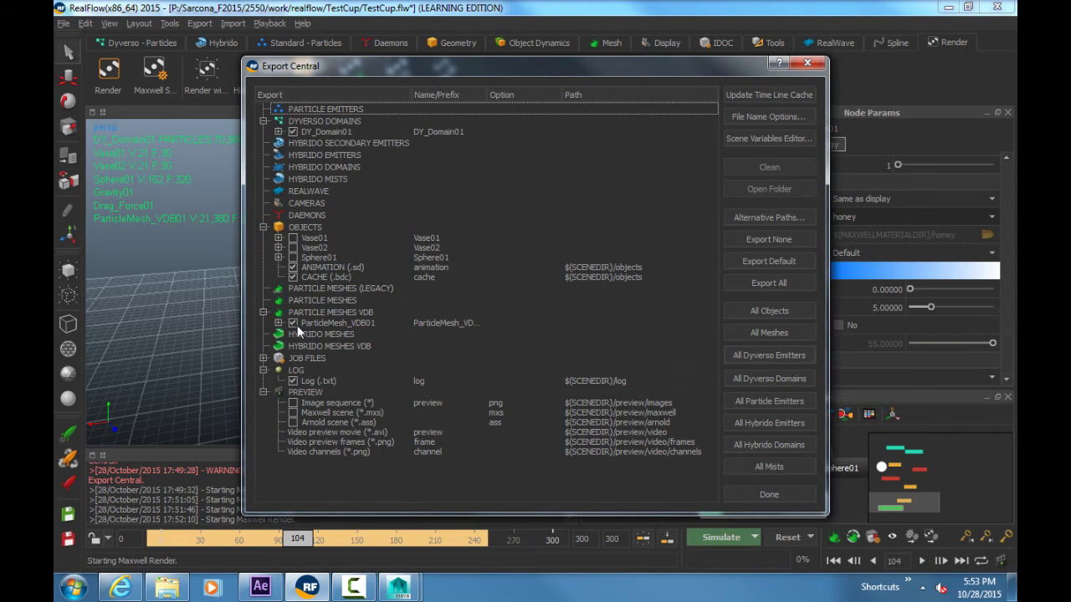
click(335, 324)
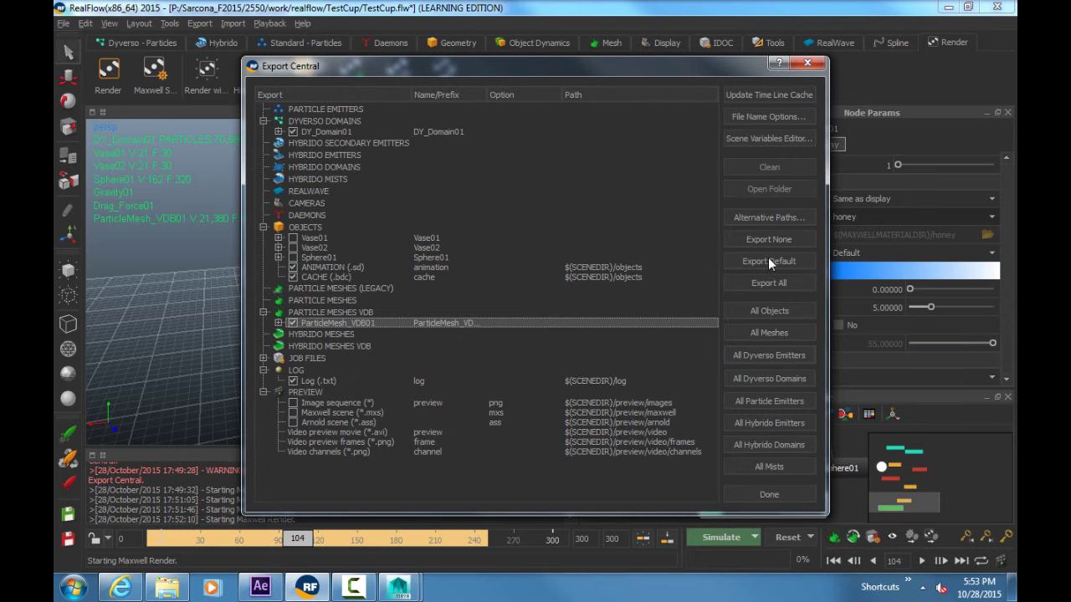
click(769, 332)
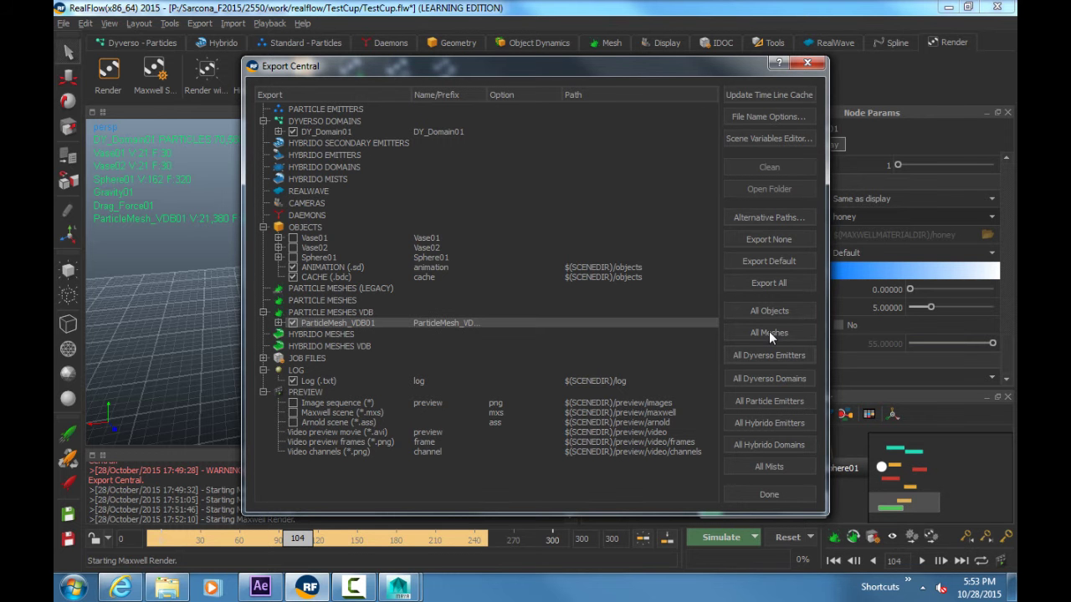
click(769, 495)
Step: Compare the RealFlow project path with the folder browsed in Maya and reopen the TestCup meshes folder there
key(alt+Tab)
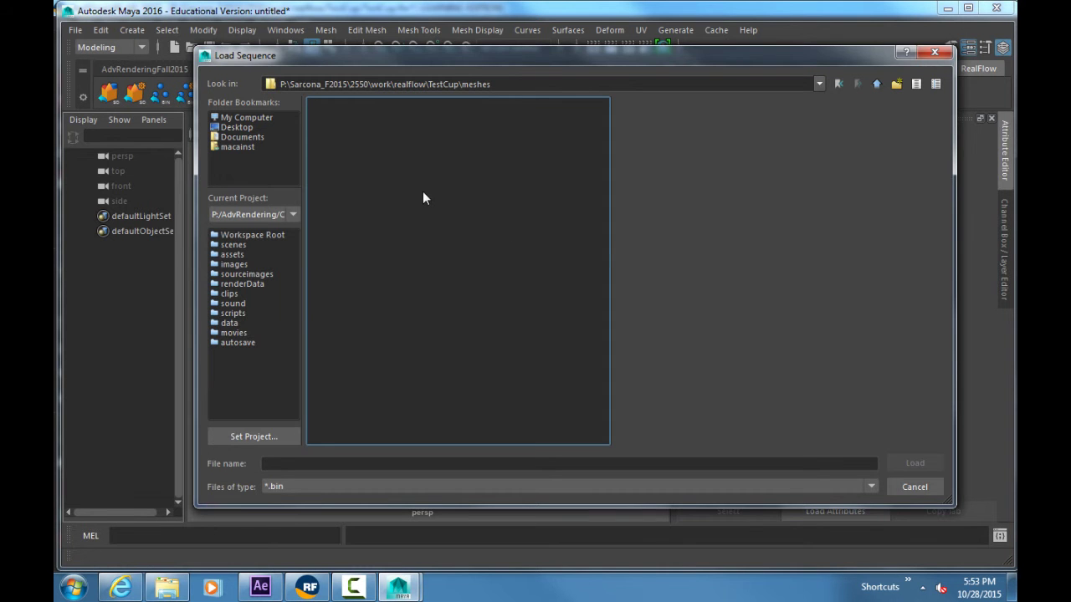
key(alt+Tab)
key(alt+Tab)
key(alt+Tab)
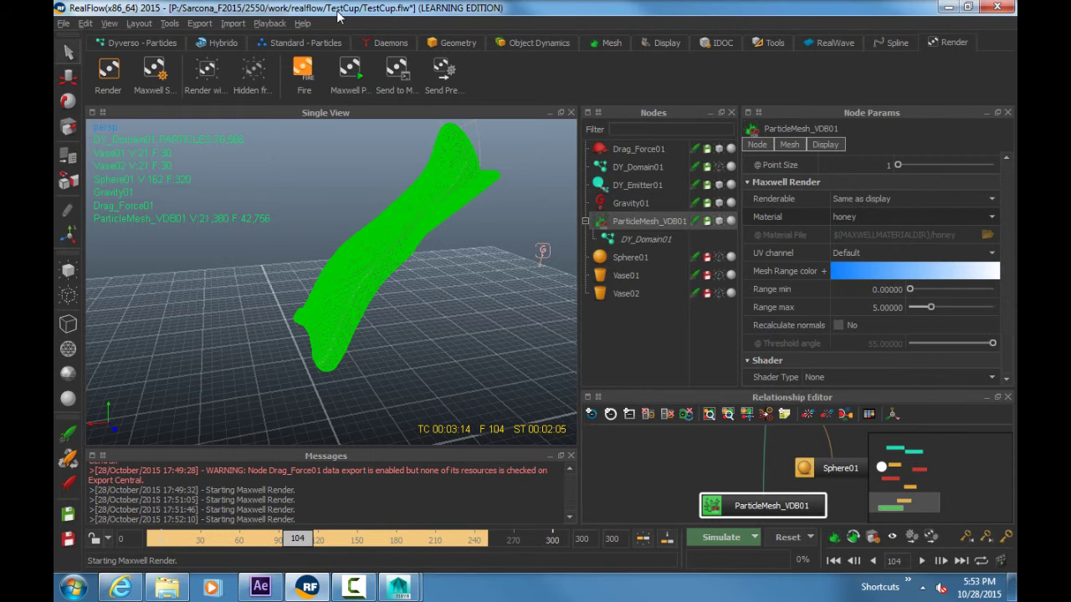
key(alt+Tab)
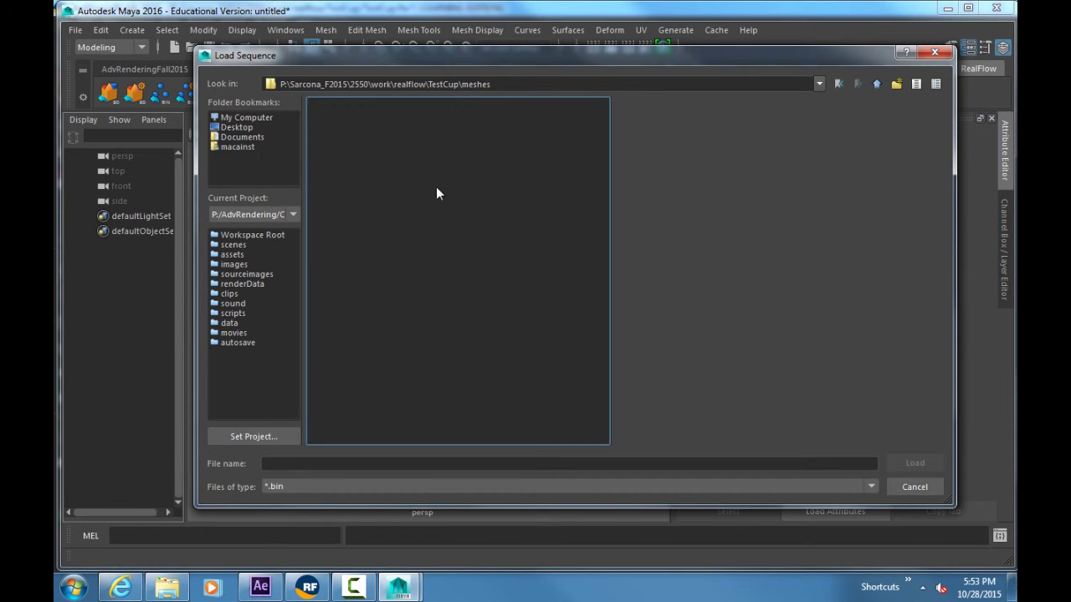
key(BackSpace)
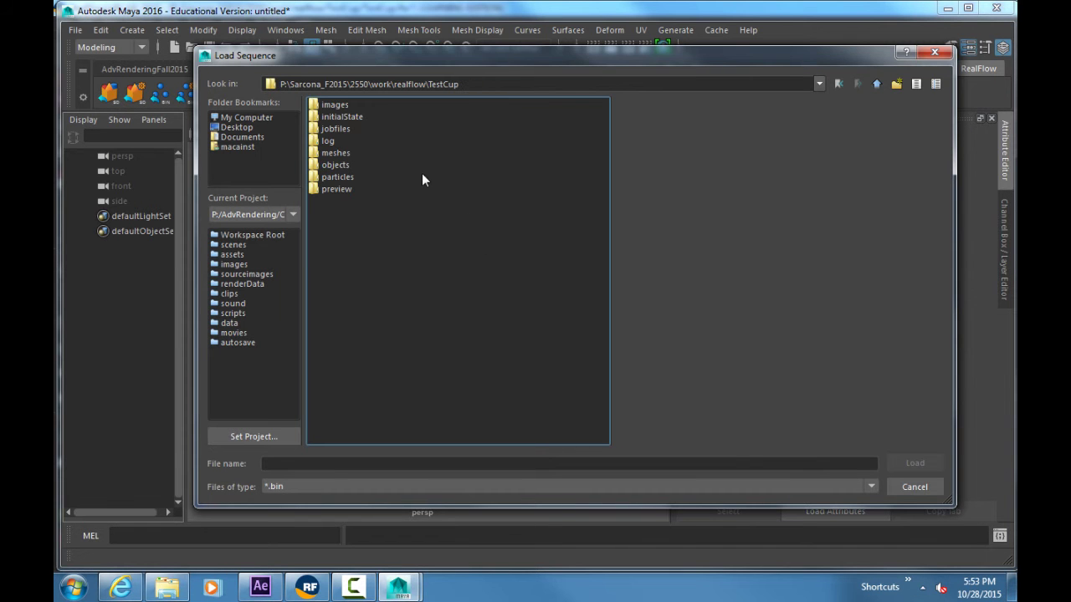
double_click(338, 155)
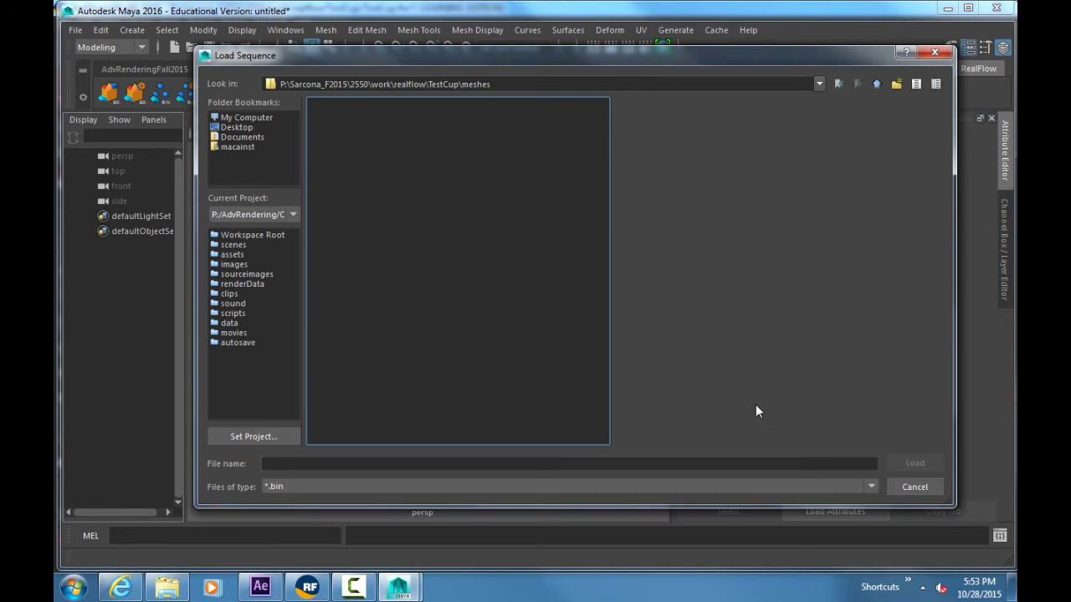
Step: List all file types in the meshes folder using *.*, select ParticleMesh_VDB01_00000.abc, and cancel loading the sequence
click(808, 487)
click(770, 464)
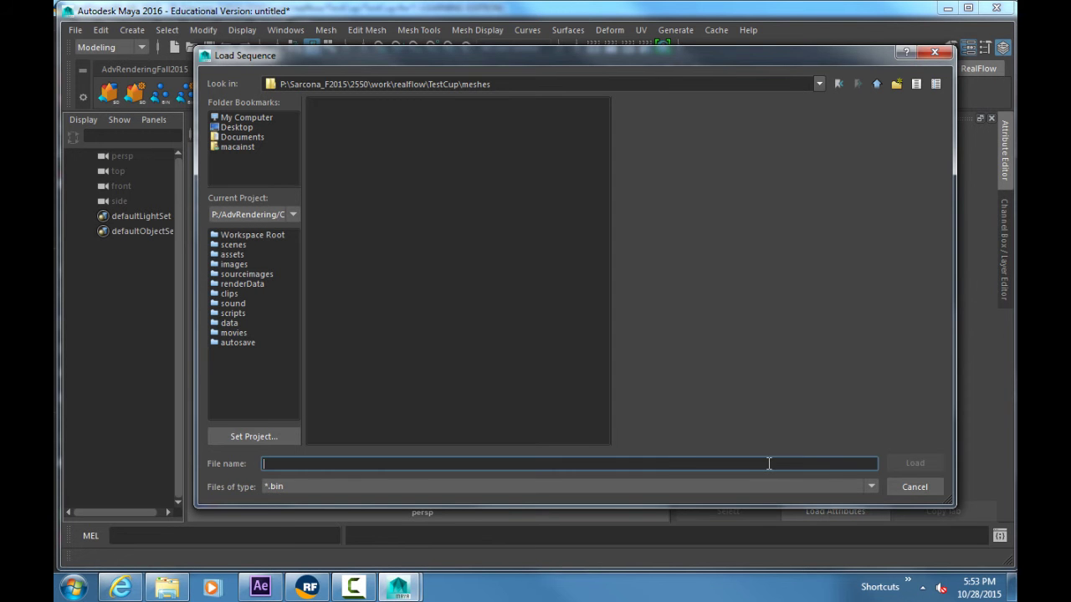
text(*.*)
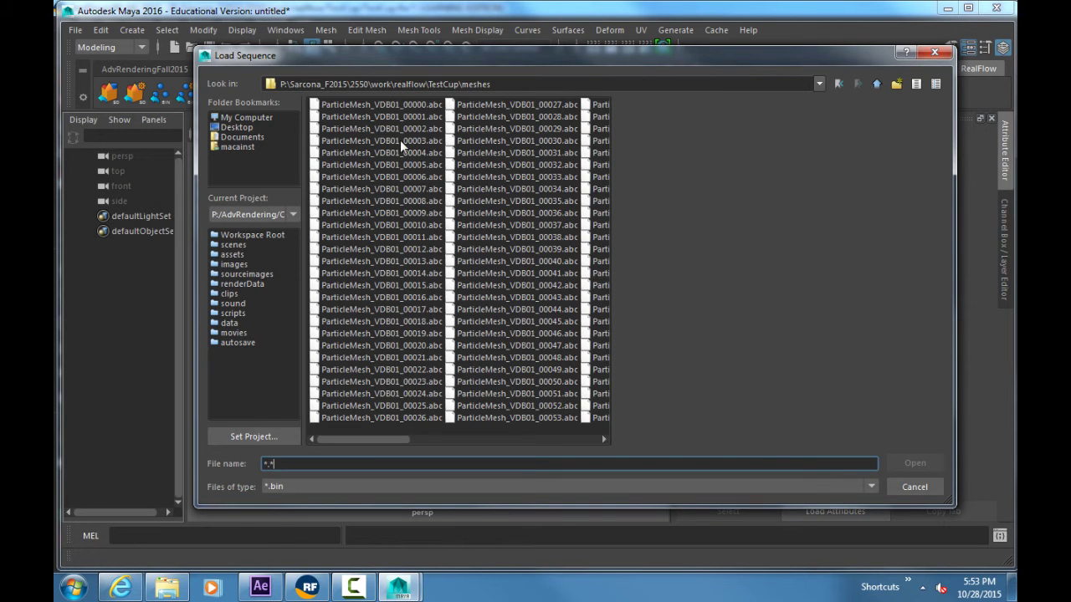
click(358, 104)
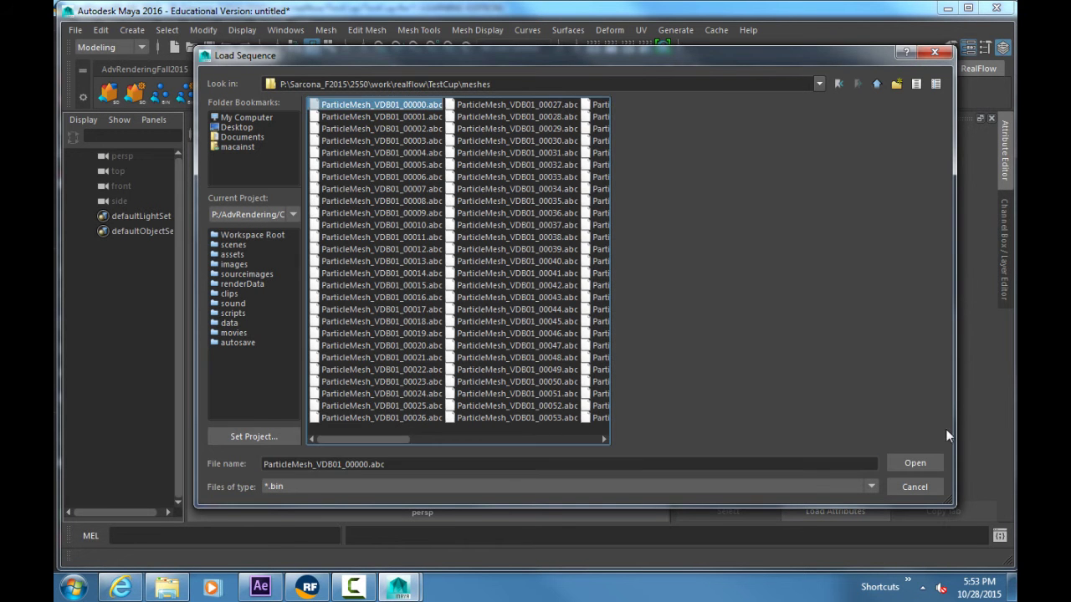
click(908, 487)
Step: Import ParticleMesh_VDB01_00000.abc from the TestCup meshes folder into the scene root as an Alembic cache
click(715, 31)
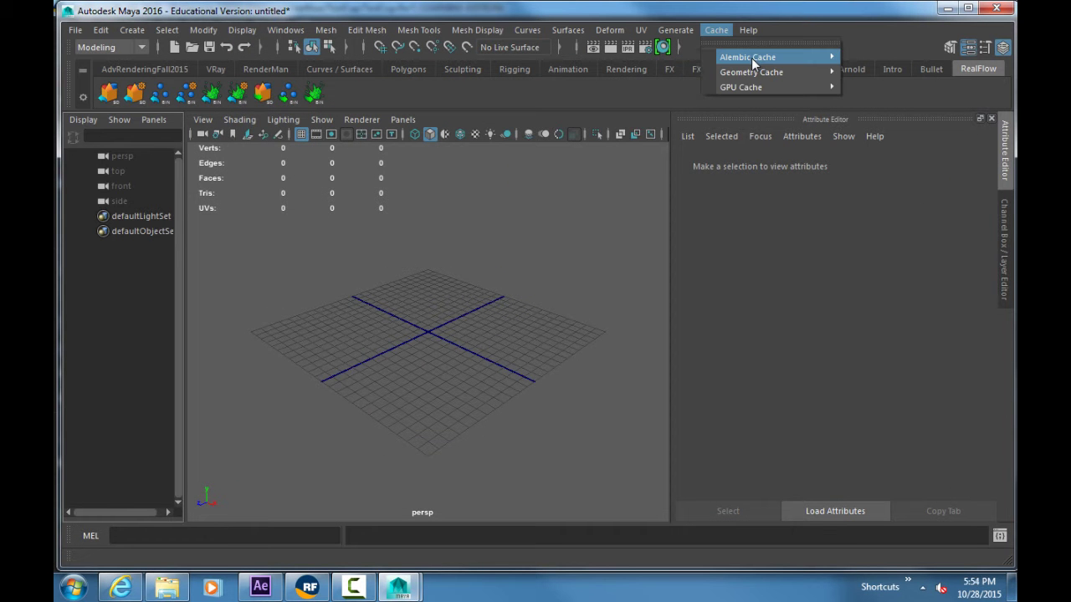
mouse_move(751, 58)
click(631, 99)
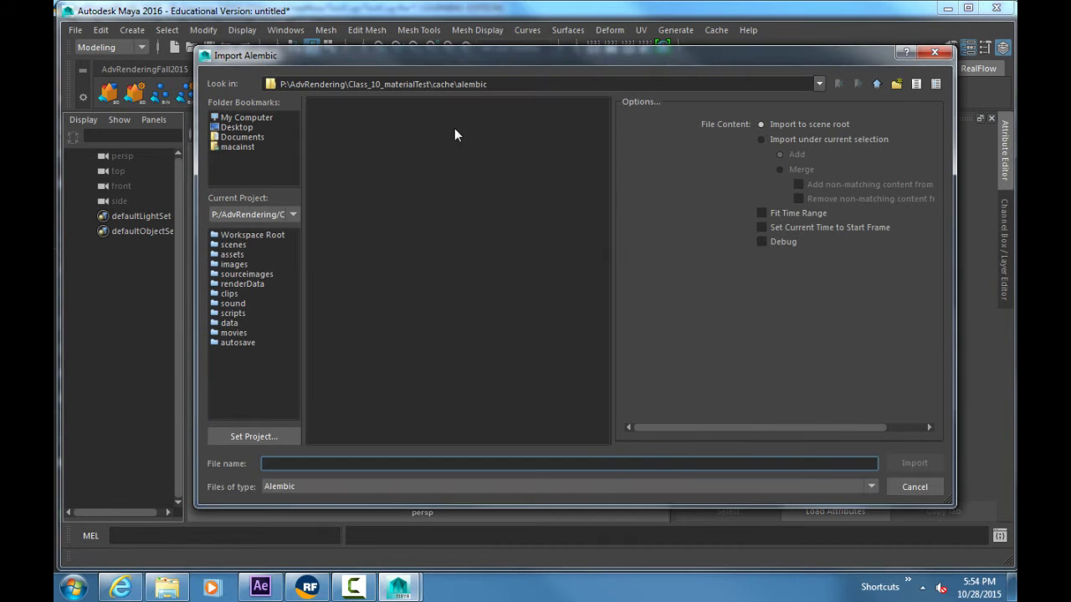
click(819, 83)
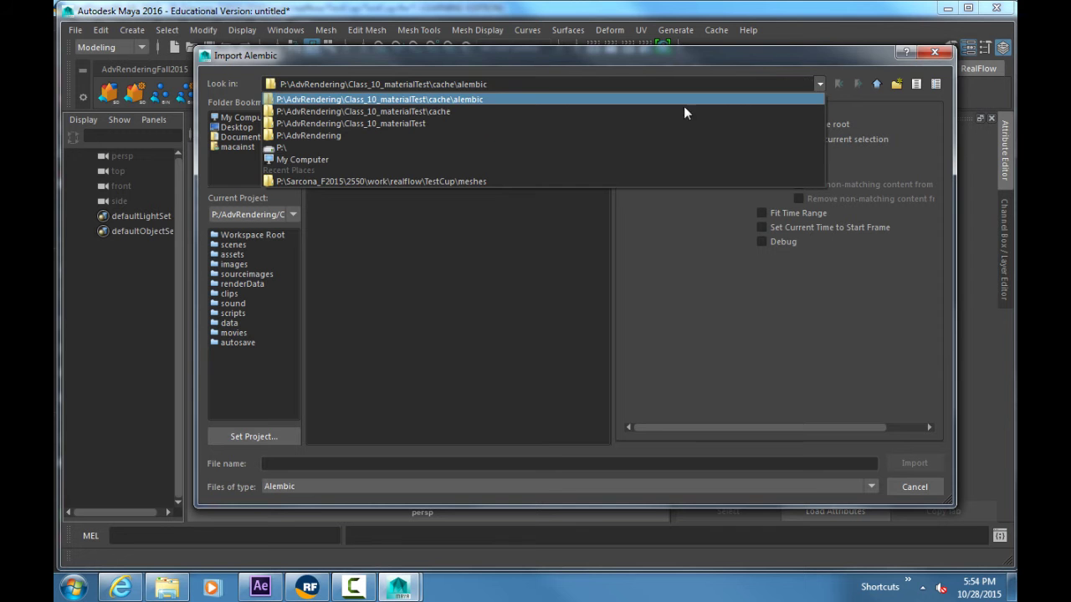
click(456, 181)
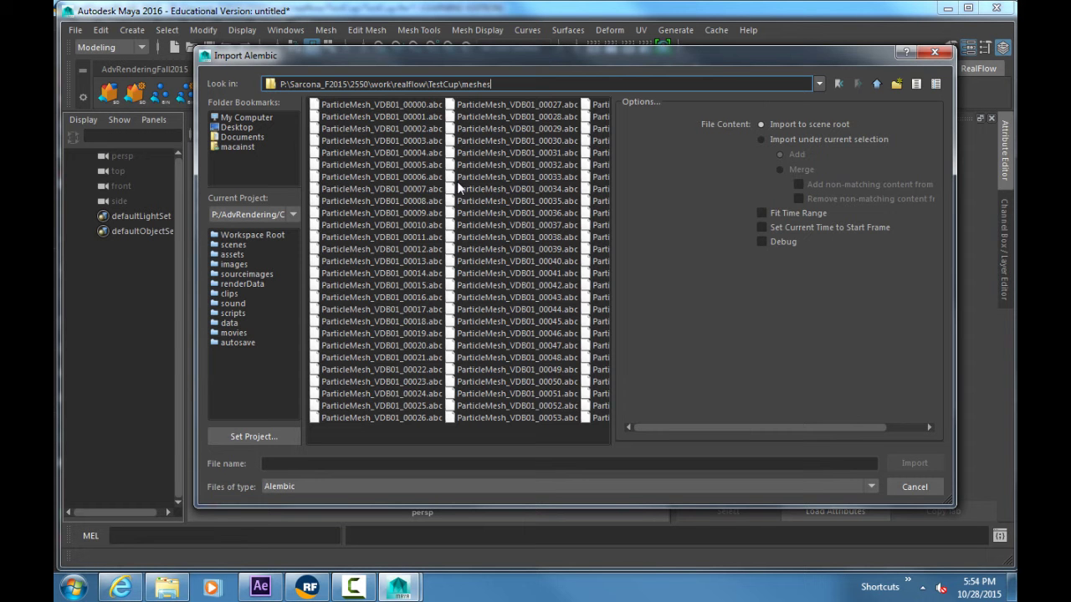
double_click(381, 105)
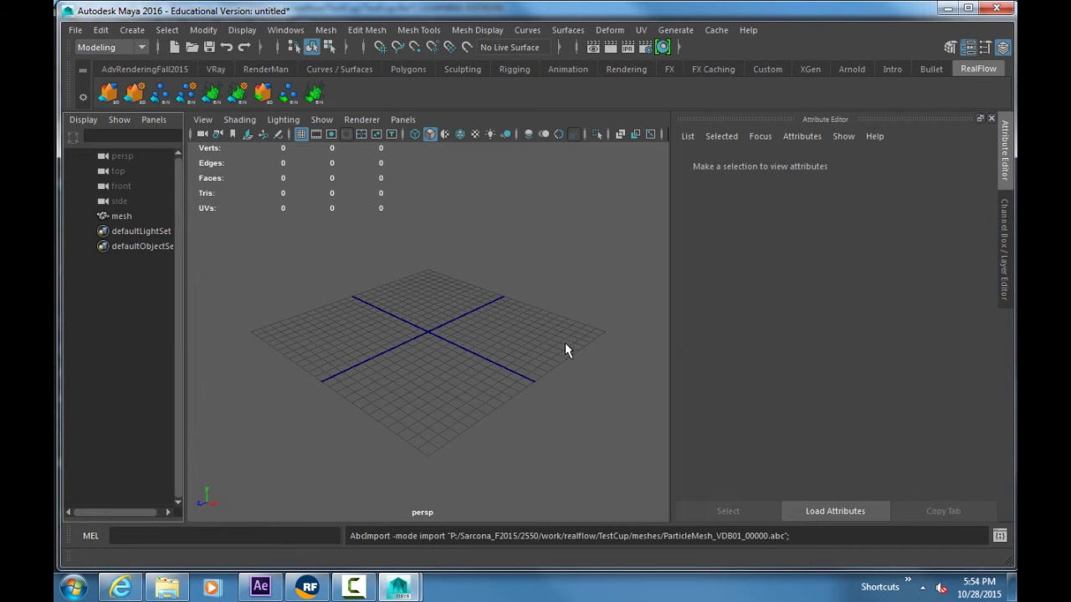
Step: Show all of Maya's interface elements, including the time slider, and close the Tool Settings
click(242, 30)
mouse_move(287, 84)
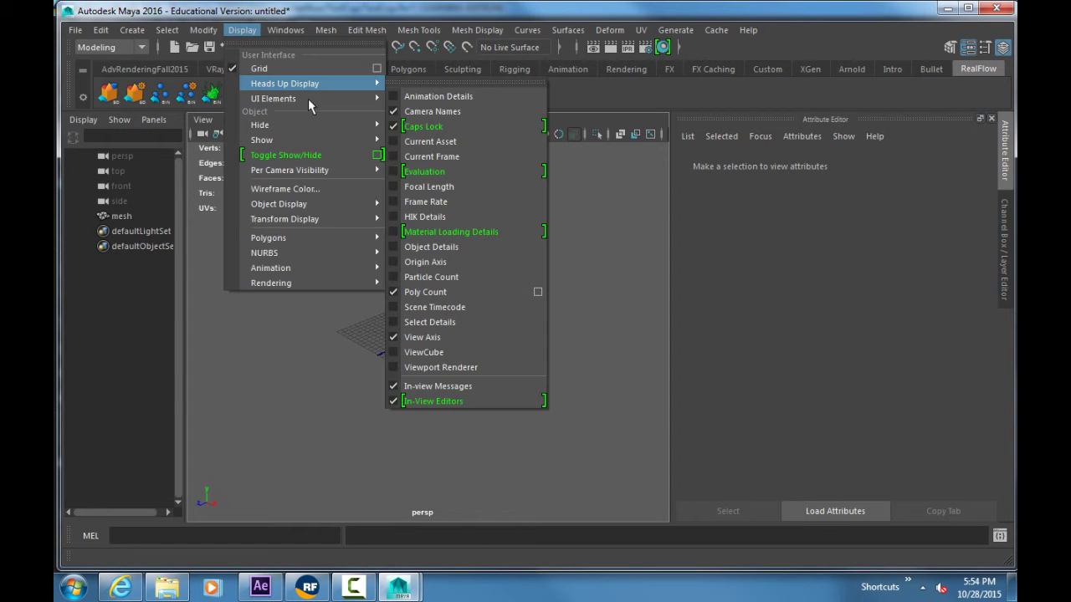
mouse_move(308, 99)
click(436, 315)
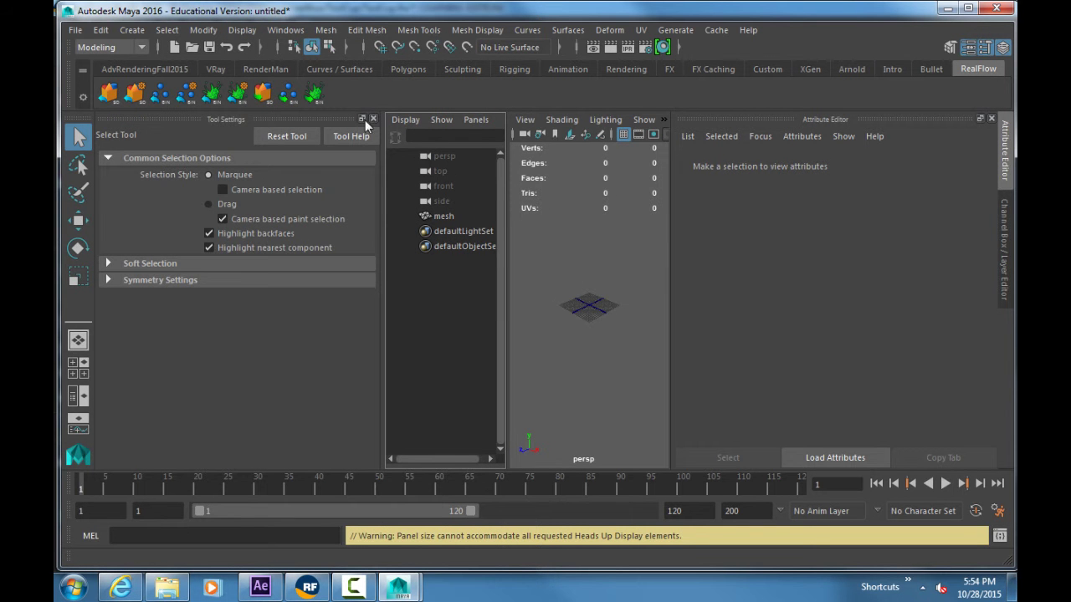
click(373, 119)
Step: Play back the timeline, stop it, and select the imported mesh object to inspect it in the scene
alt+drag(448, 256, 249, 239)
key(alt+v)
key(Escape)
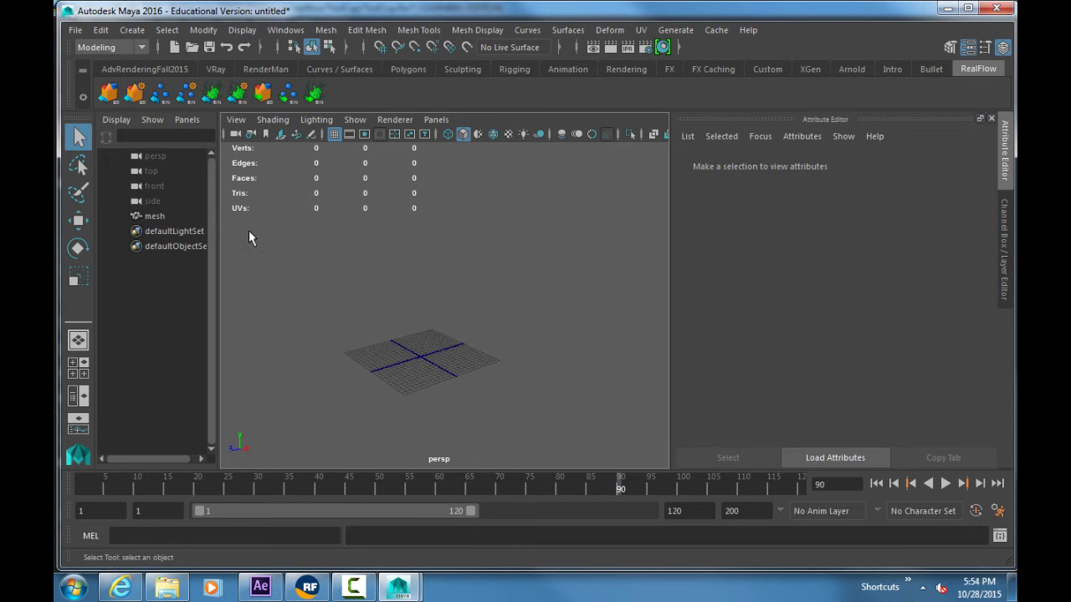
click(154, 215)
mouse_move(513, 324)
alt+right_down()
mouse_move(563, 320)
mouse_move(506, 320)
alt+right_up()
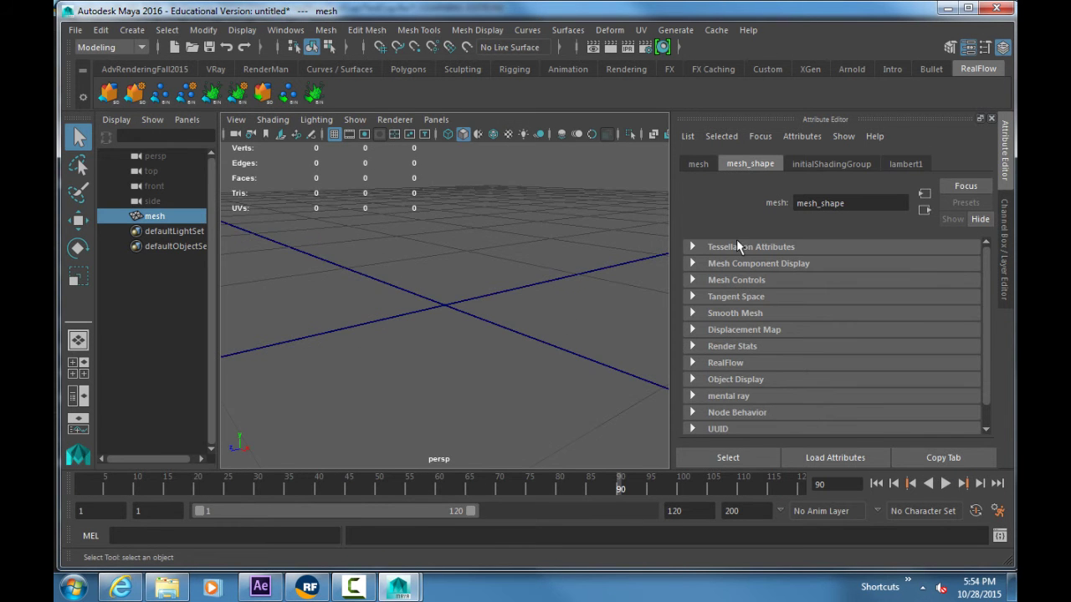
Step: Import ParticleMesh_VDB01_00000.abc as an Alembic cache to the scene root with Fit Time Range enabled
click(716, 31)
mouse_move(824, 57)
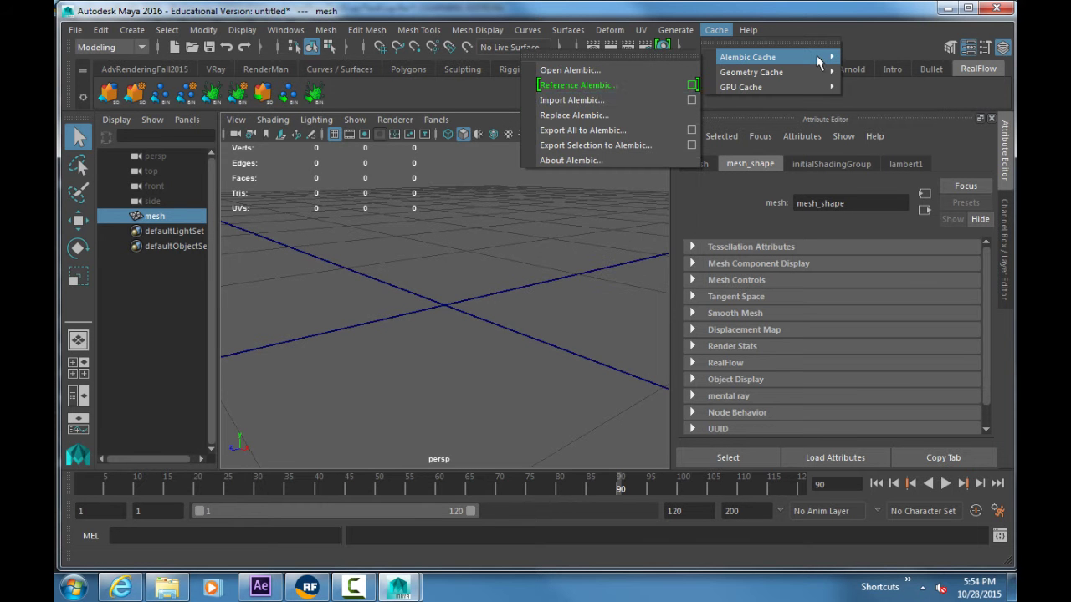
click(686, 100)
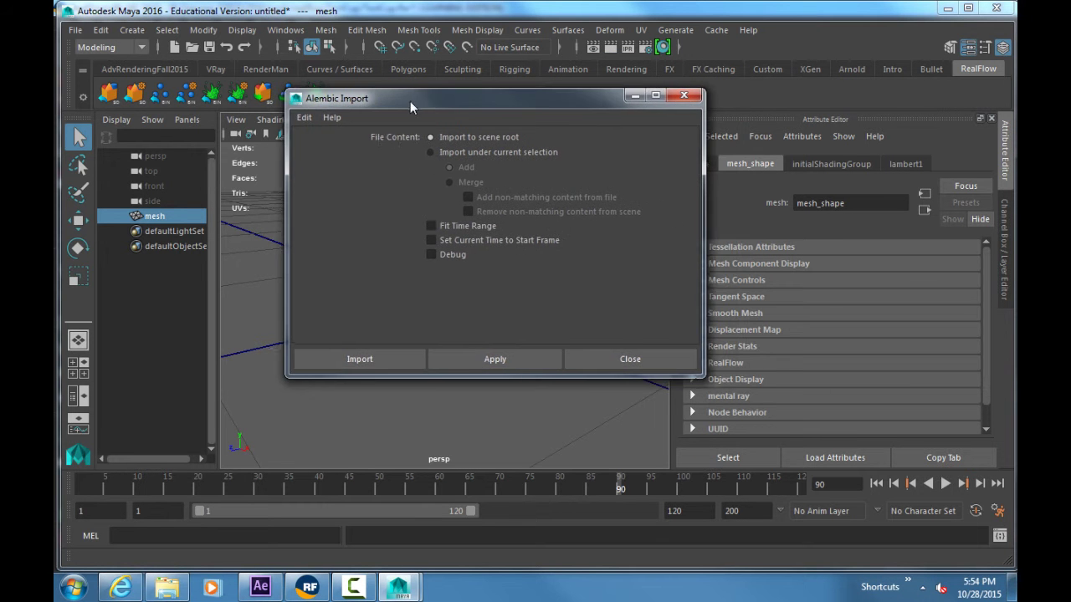
drag(410, 101, 402, 102)
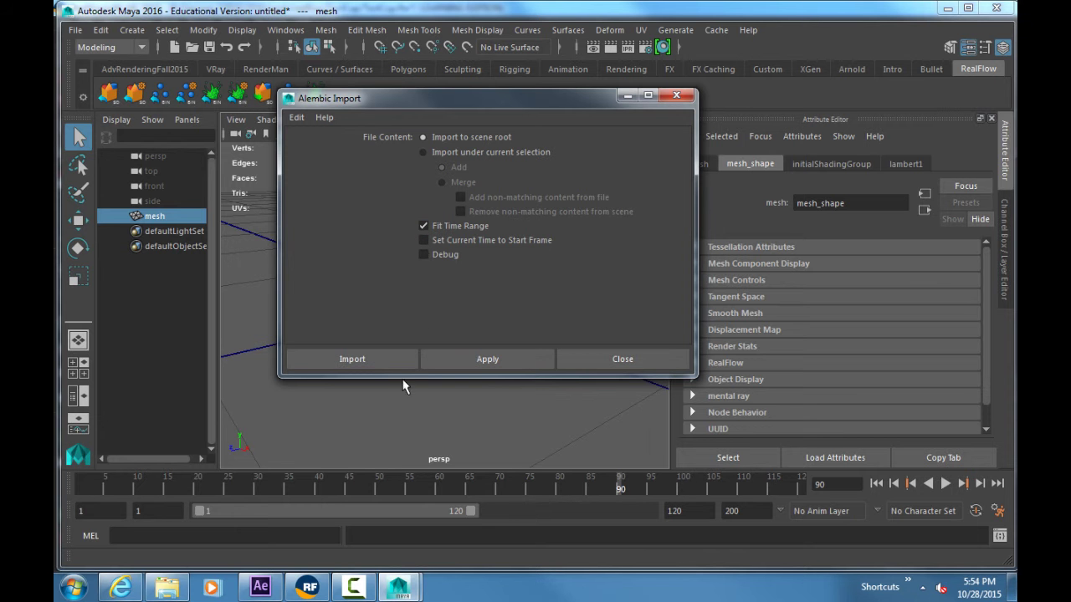
click(380, 360)
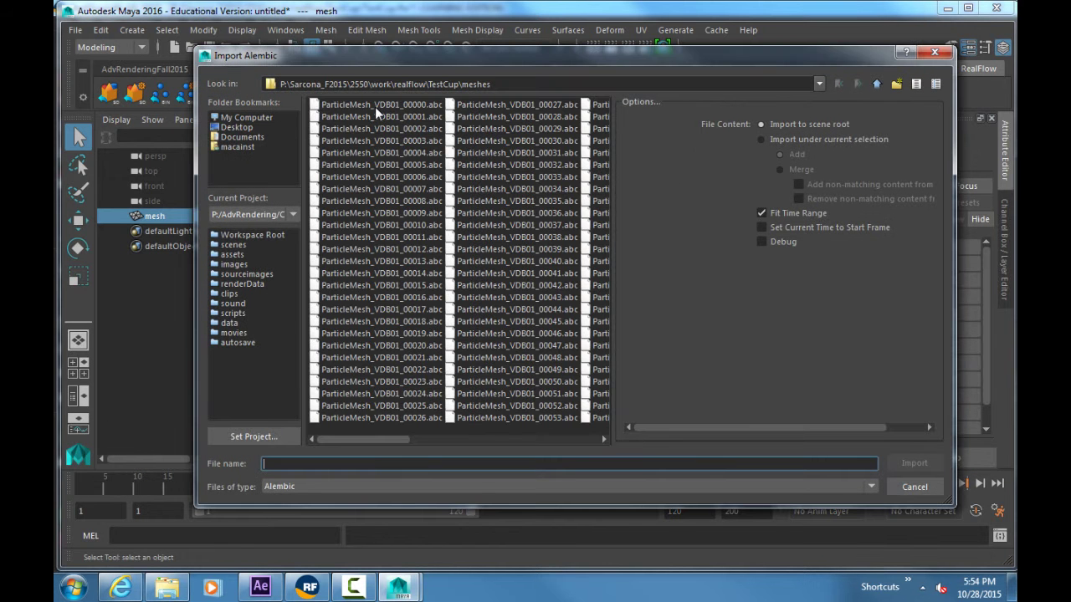
click(375, 105)
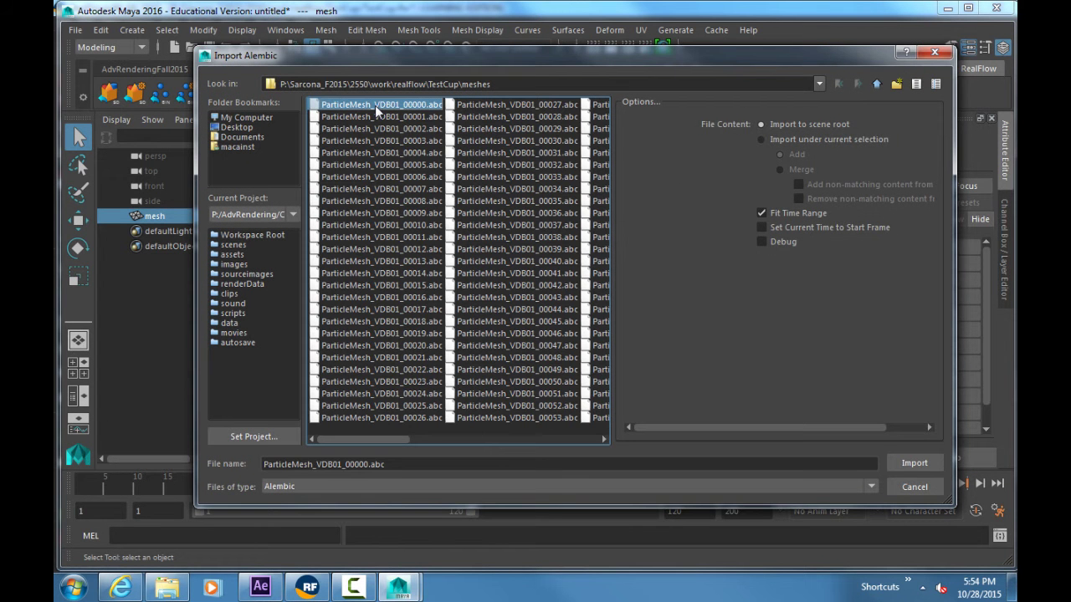
click(901, 461)
alt+right_drag(444, 268, 452, 323)
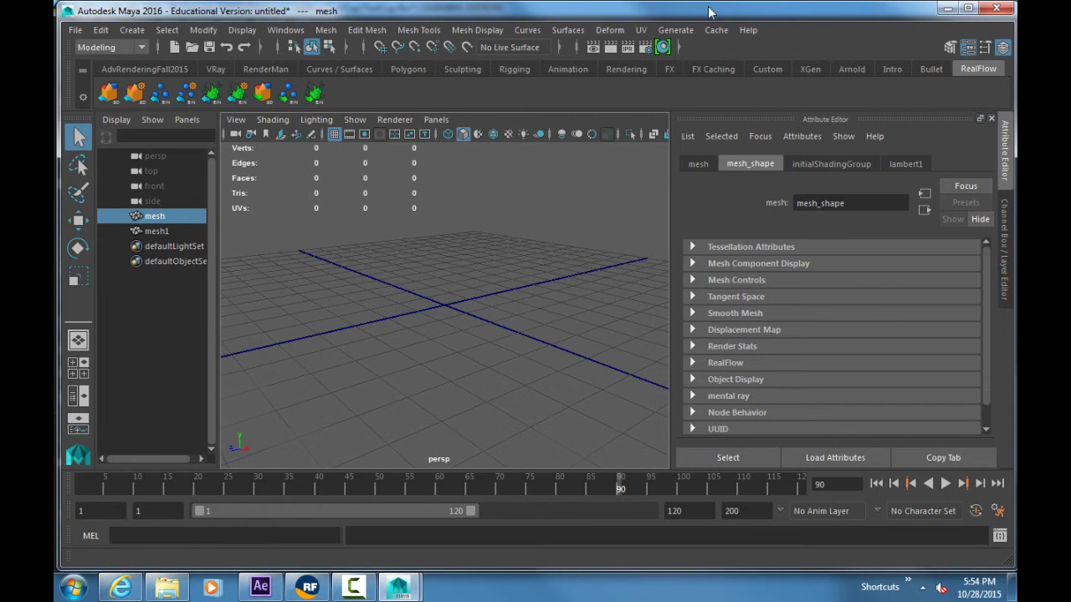
Step: Switch to RealFlow, open Export Central, select ParticleMesh_VDB01 and widen the Name/Prefix column
key(alt+Tab)
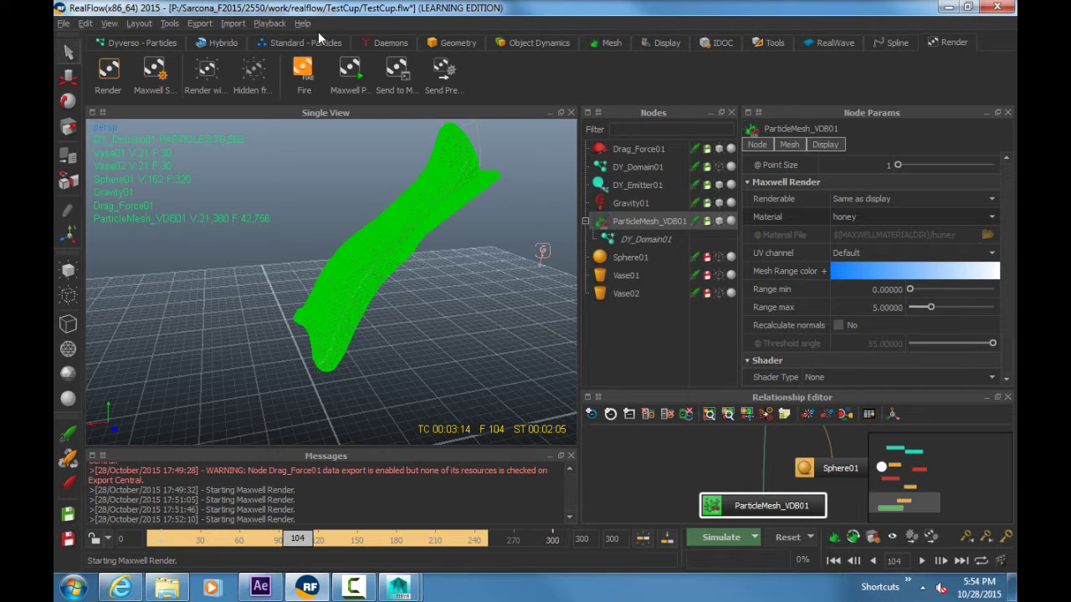
click(200, 23)
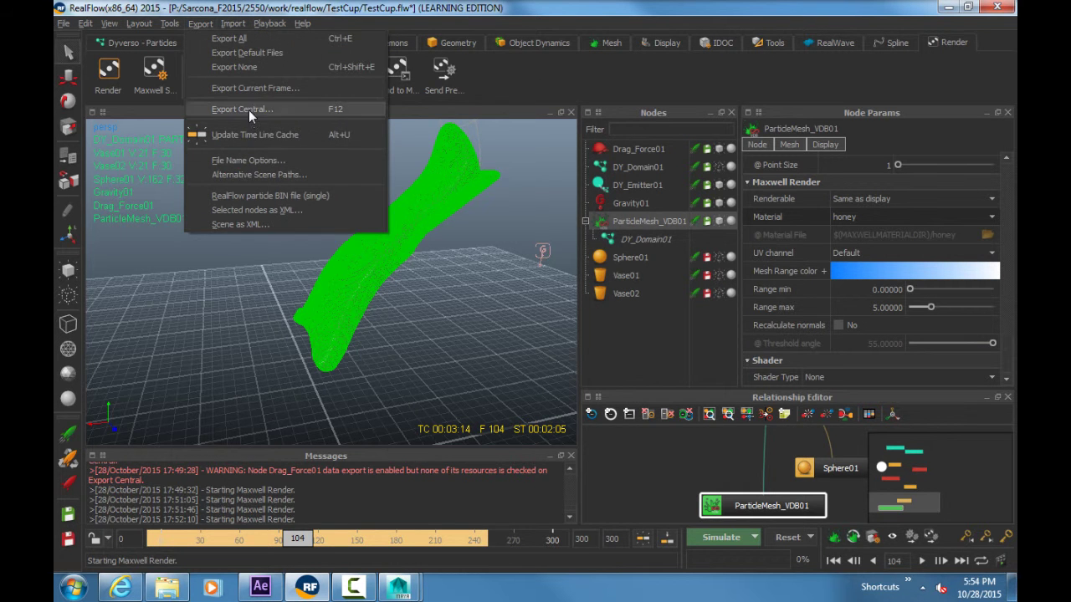
click(248, 109)
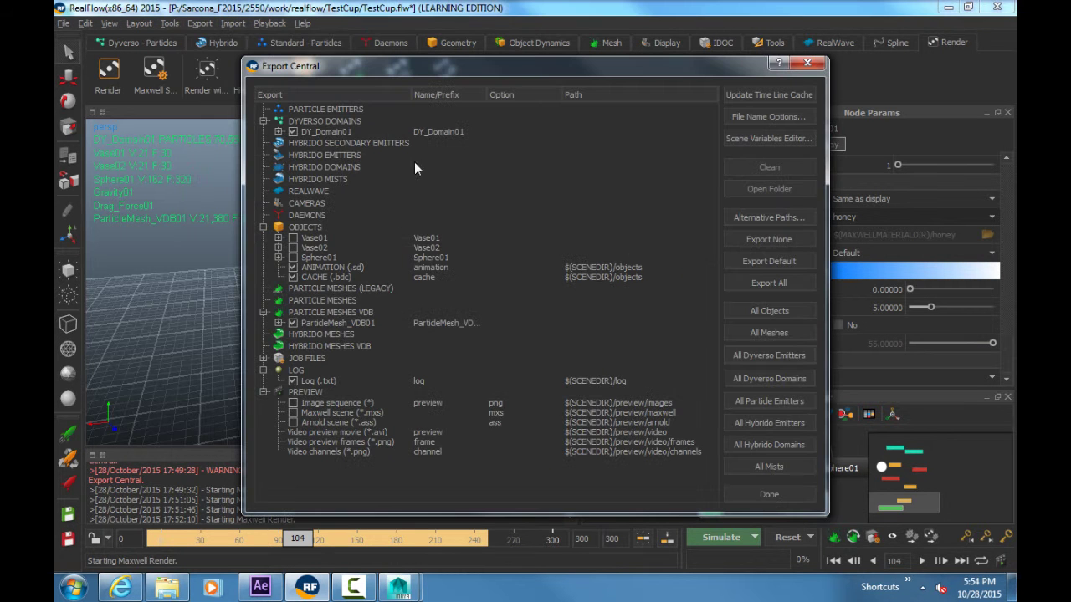
click(325, 299)
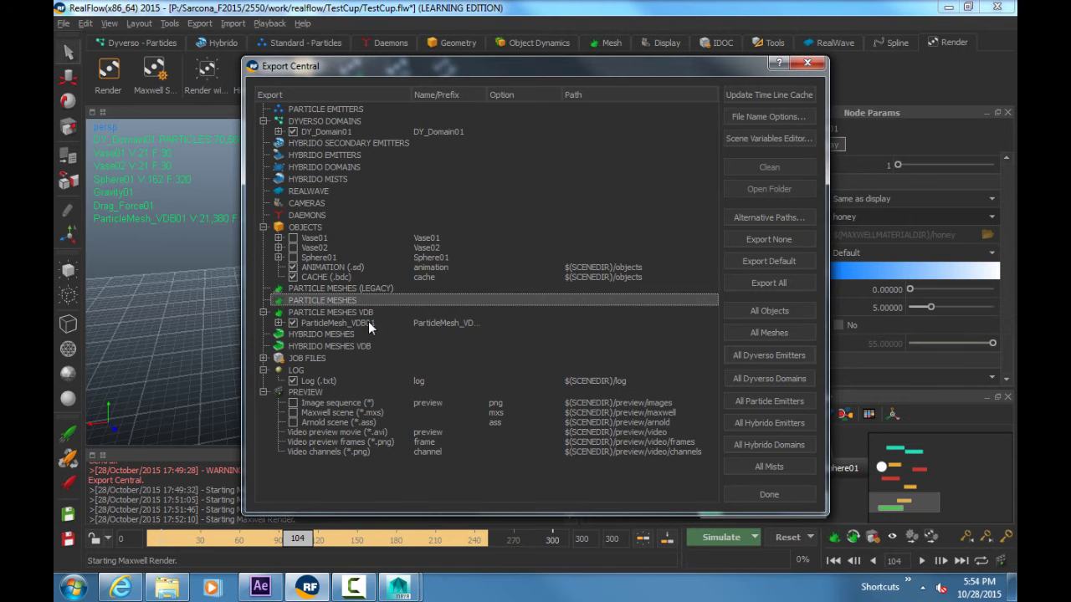
click(368, 322)
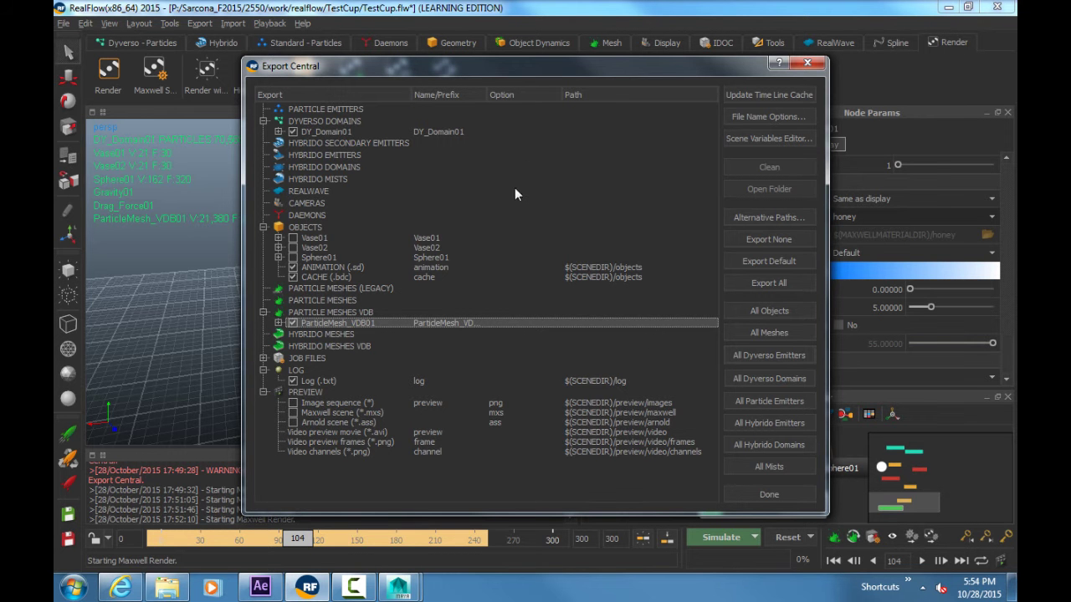
drag(485, 91, 539, 65)
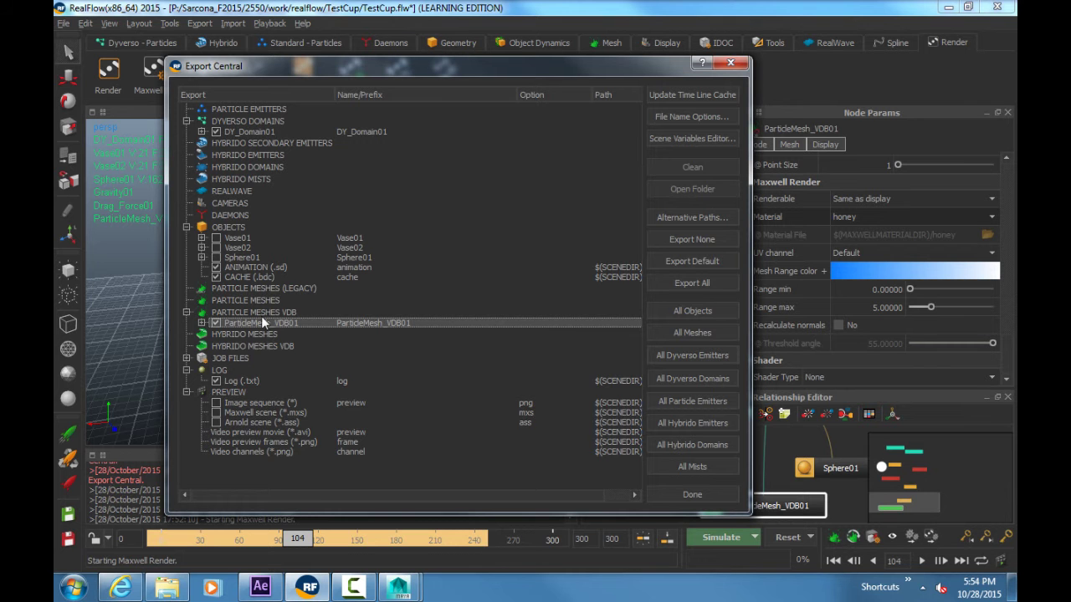
Step: Swap ParticleMesh_VDB01's export from Mesh sequence (.abc) to Mesh cache (.bin), and toggle export for all meshes
click(201, 323)
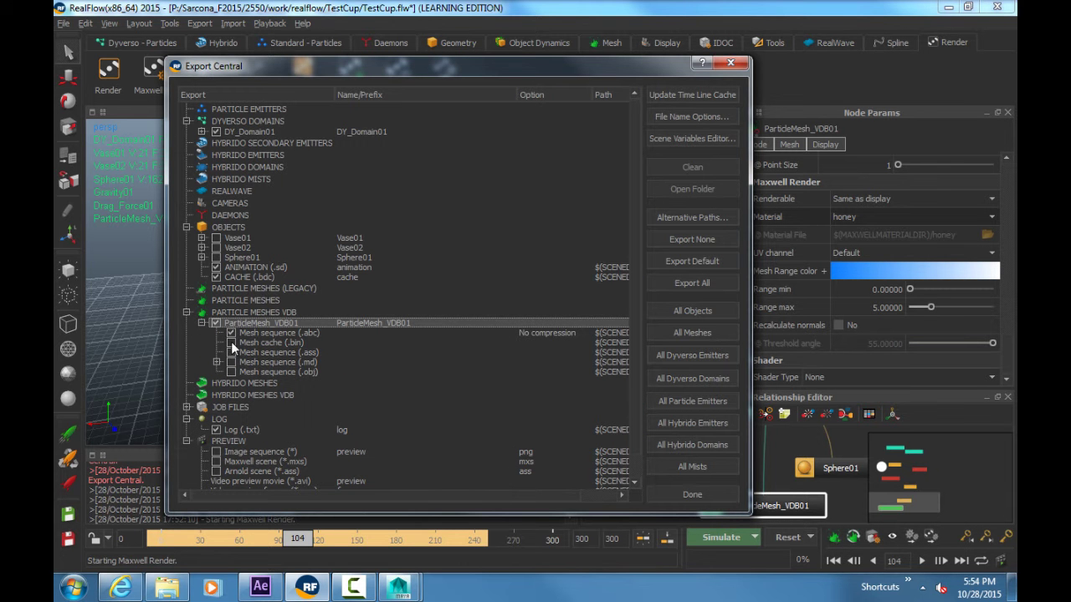
click(231, 334)
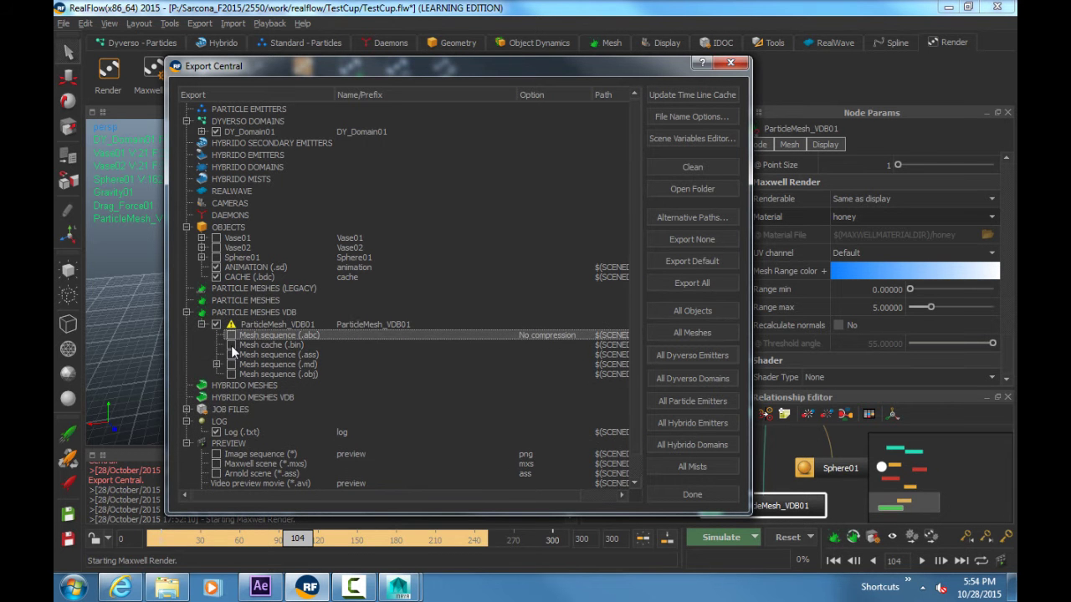
click(231, 344)
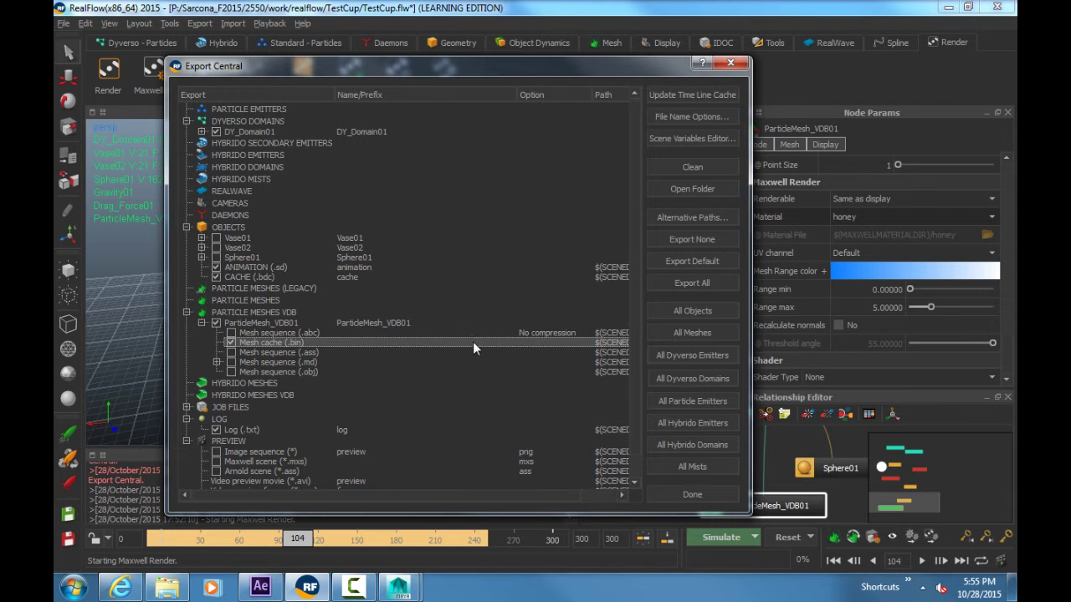
click(688, 333)
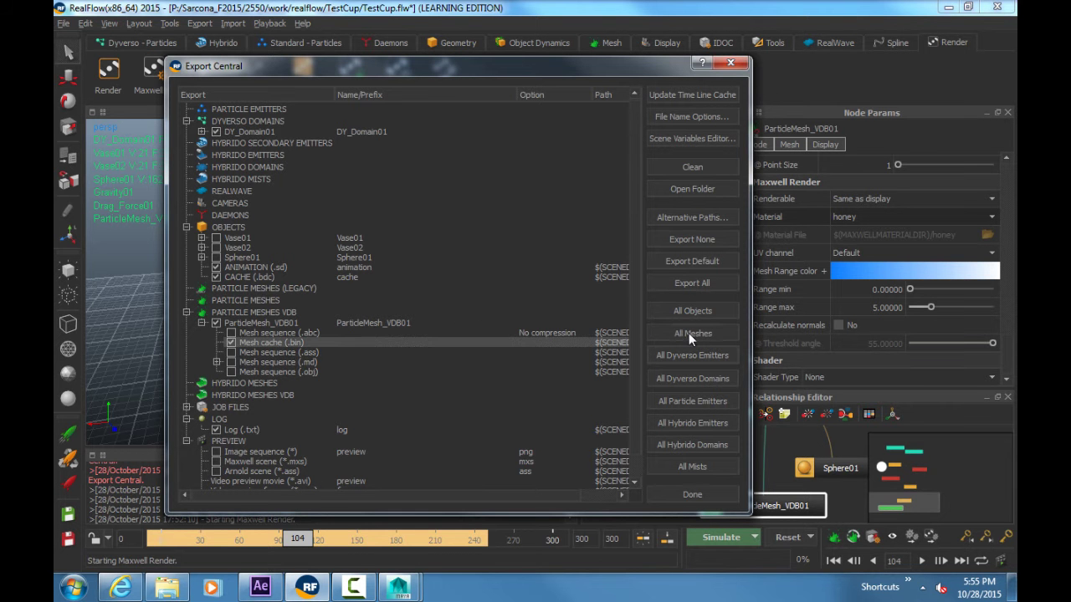
Step: Switch to Maya, start loading a RealFlow BIN mesh sequence and browse to the TestCup\meshes folder
key(alt+Tab)
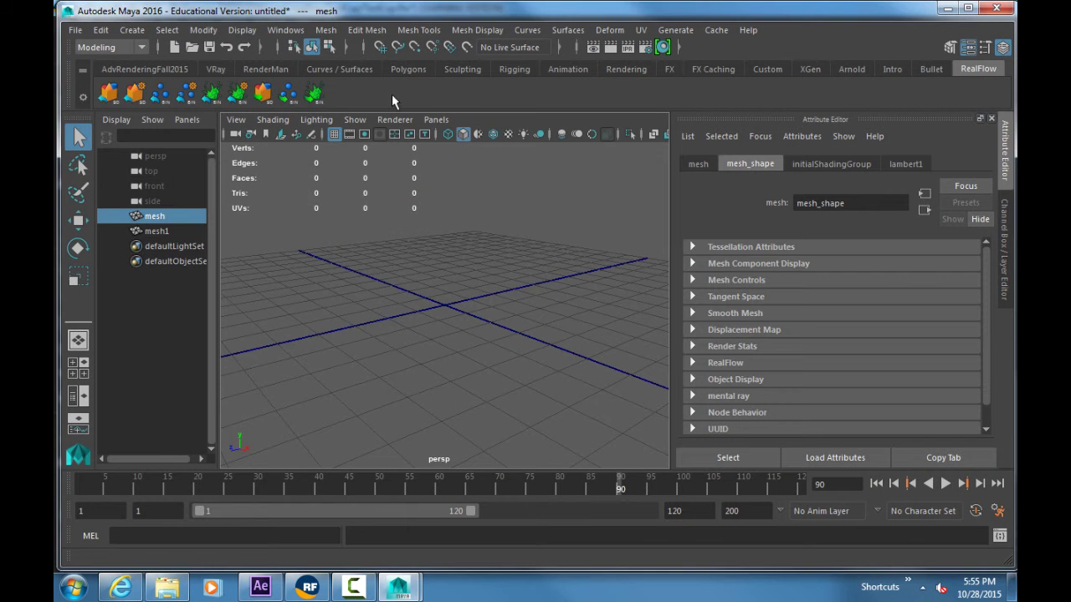
click(316, 97)
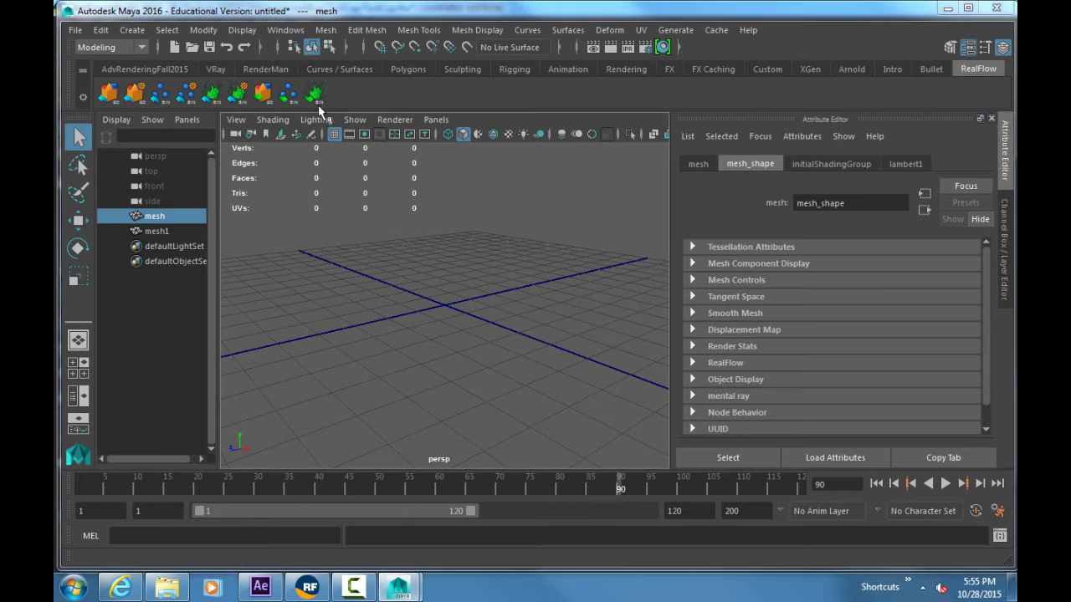
click(816, 83)
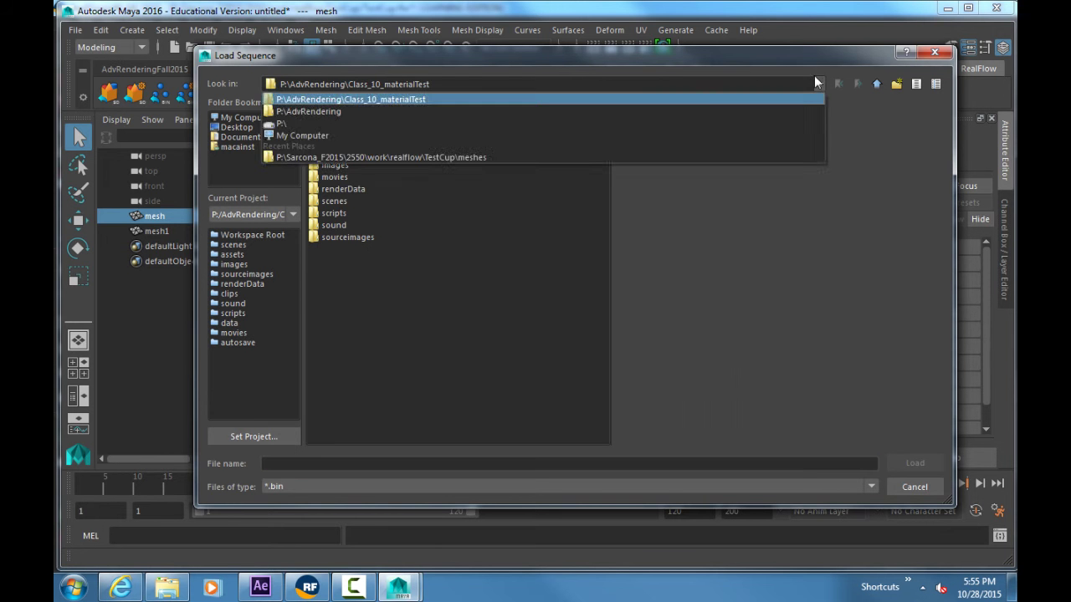
click(646, 160)
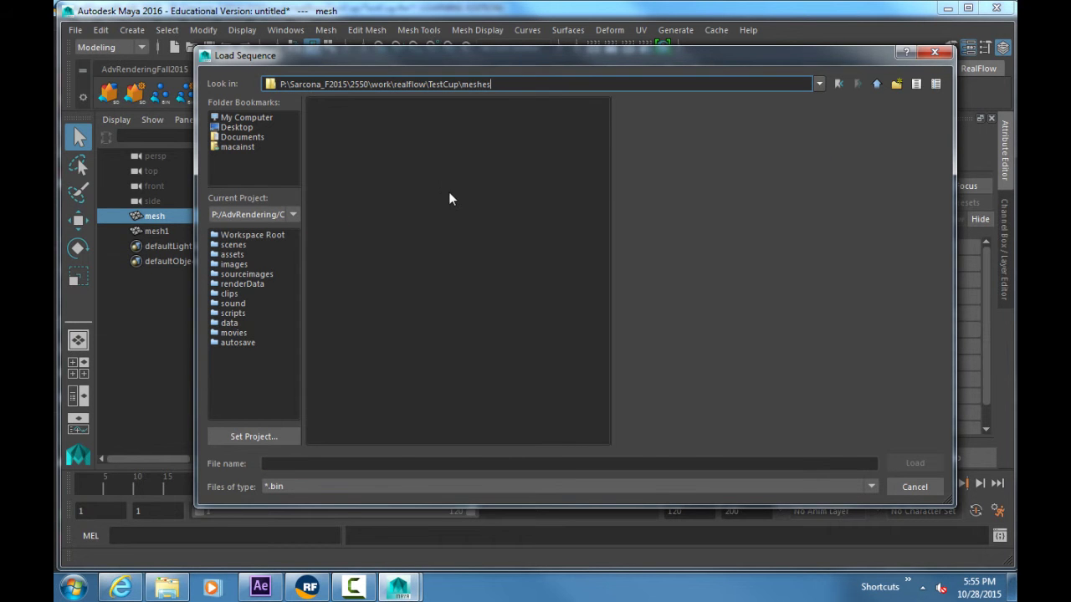
Step: Switch to RealFlow, enable export for ParticleMesh_VDB01 and close Export Central
key(alt+Tab)
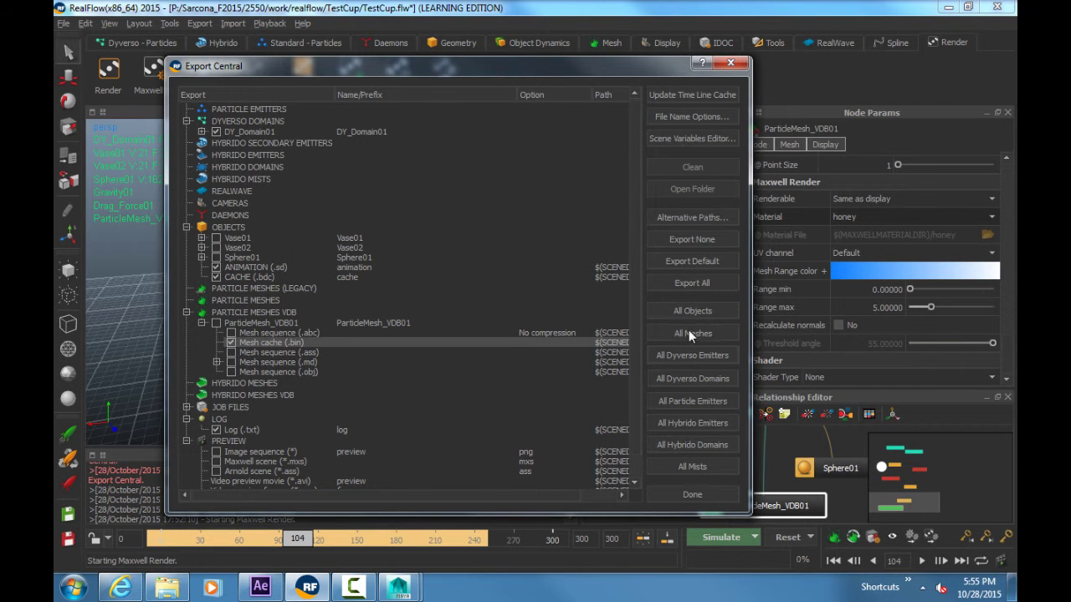
click(285, 322)
click(730, 63)
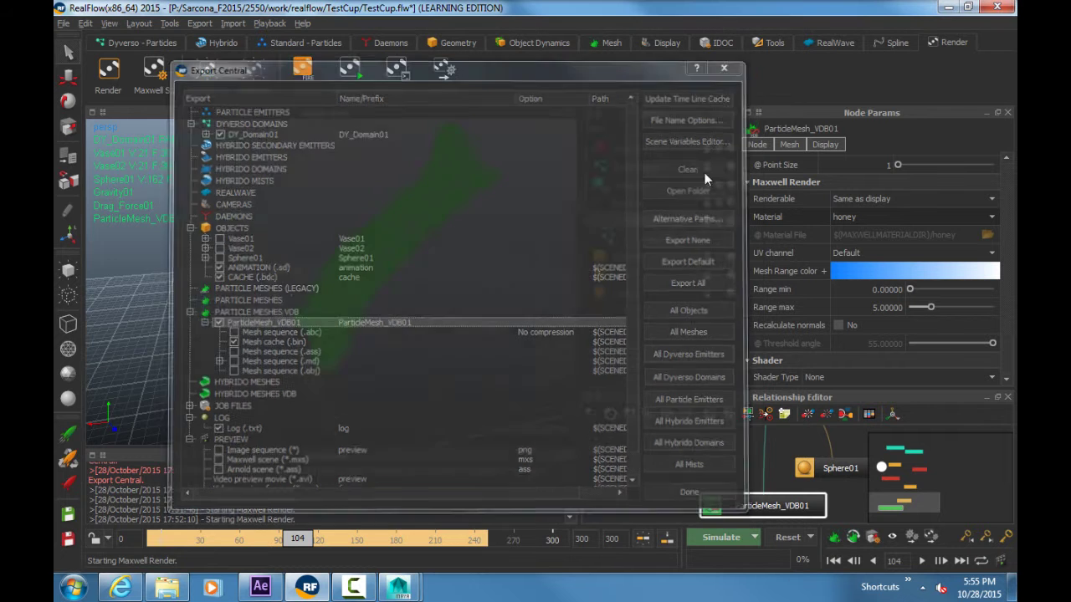
Step: Export the current frame of the ParticleMesh_VDB01 node immediately, confirming the export
right_click(634, 221)
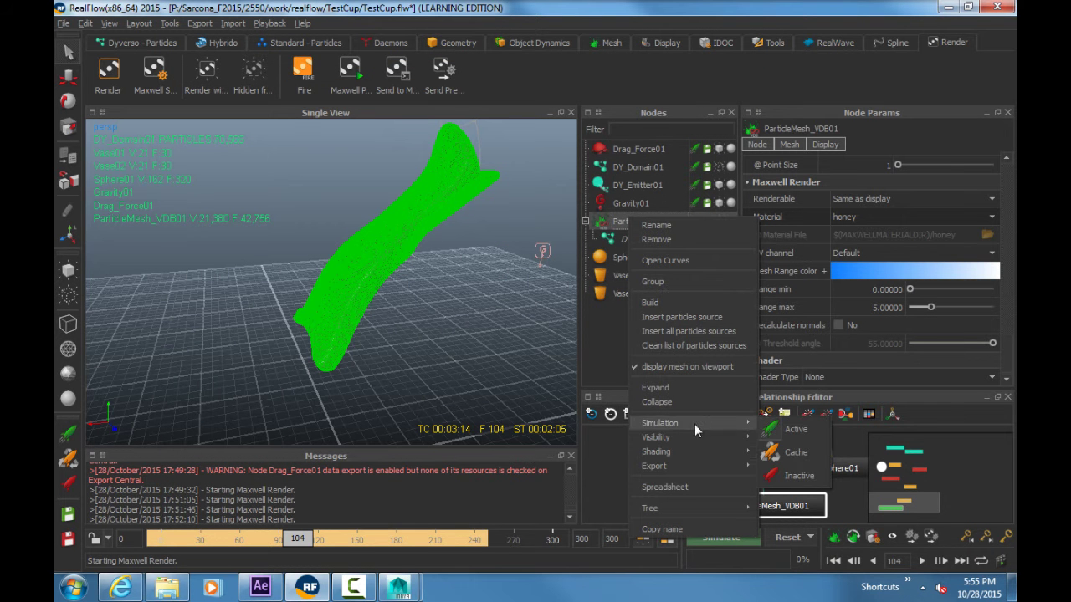
mouse_move(725, 468)
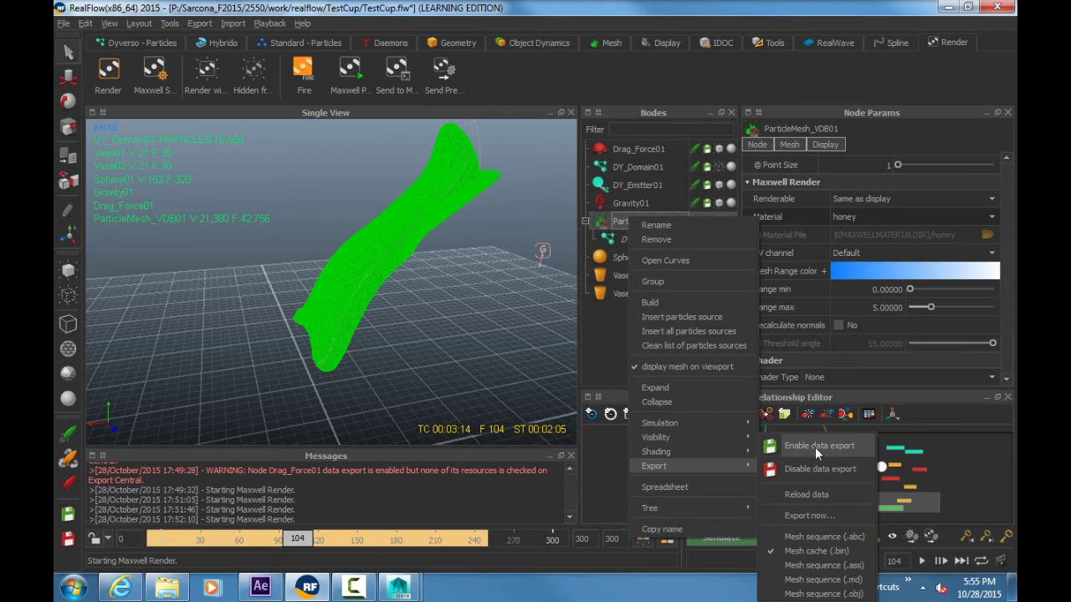
click(810, 515)
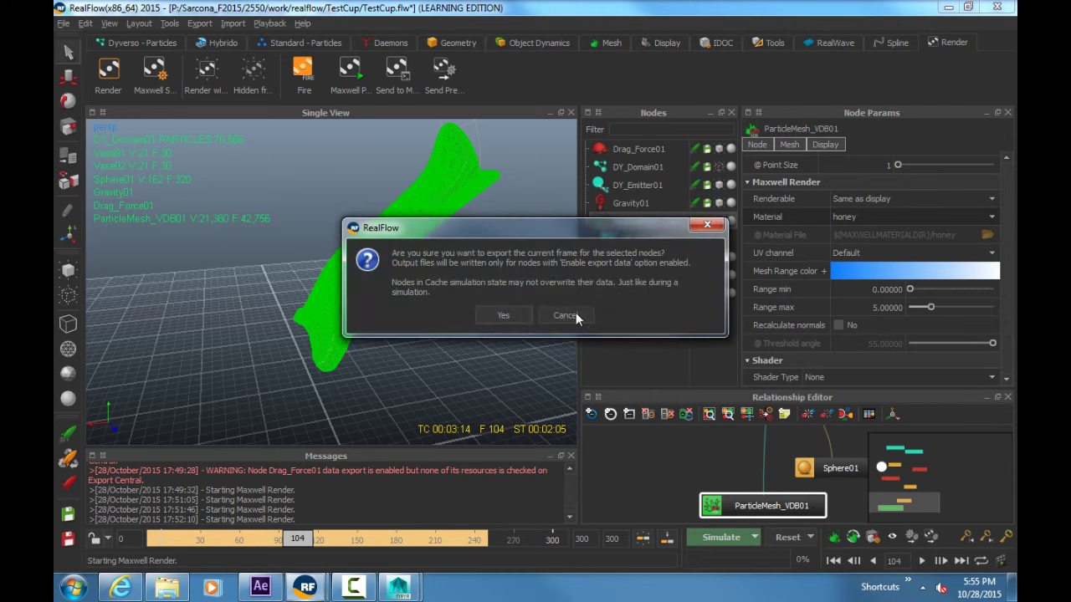
click(488, 316)
Step: Switch to Maya and create a mesh from the ParticleMesh_VDB01_00104.bin sequence with the default import options
key(alt+Tab)
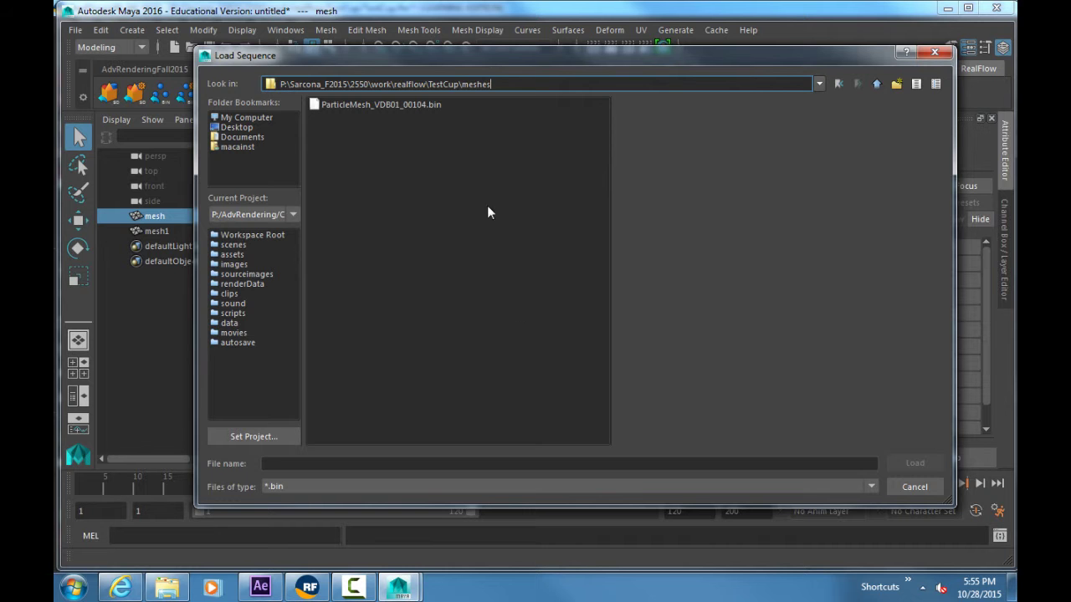
click(398, 106)
double_click(398, 106)
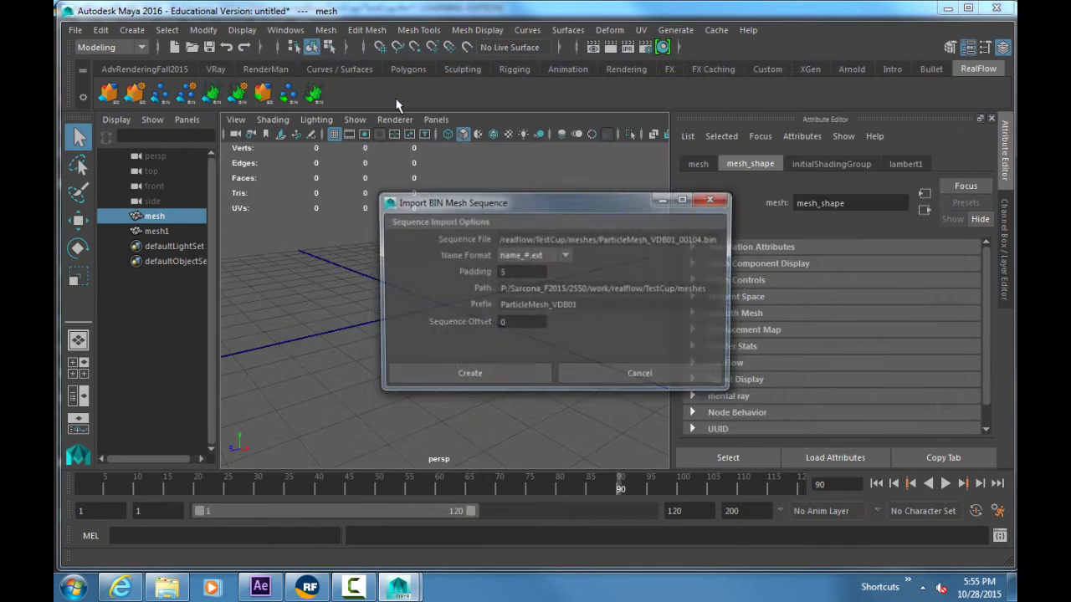
click(473, 376)
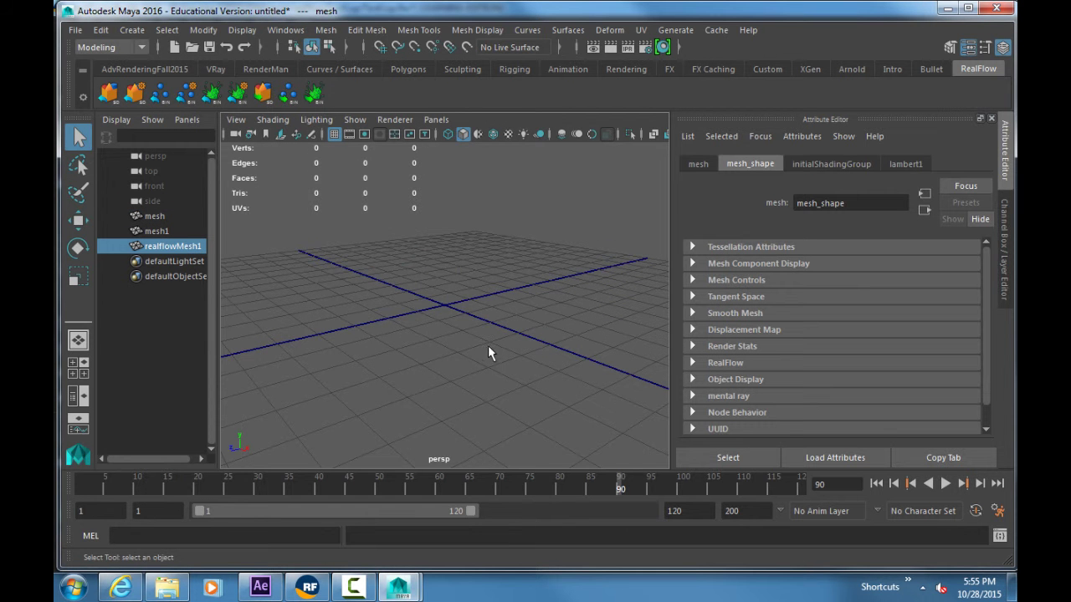
Step: Scrub the timeline back to the start and play it to check the imported RealFlow mesh
scroll(566, 327, down, 2)
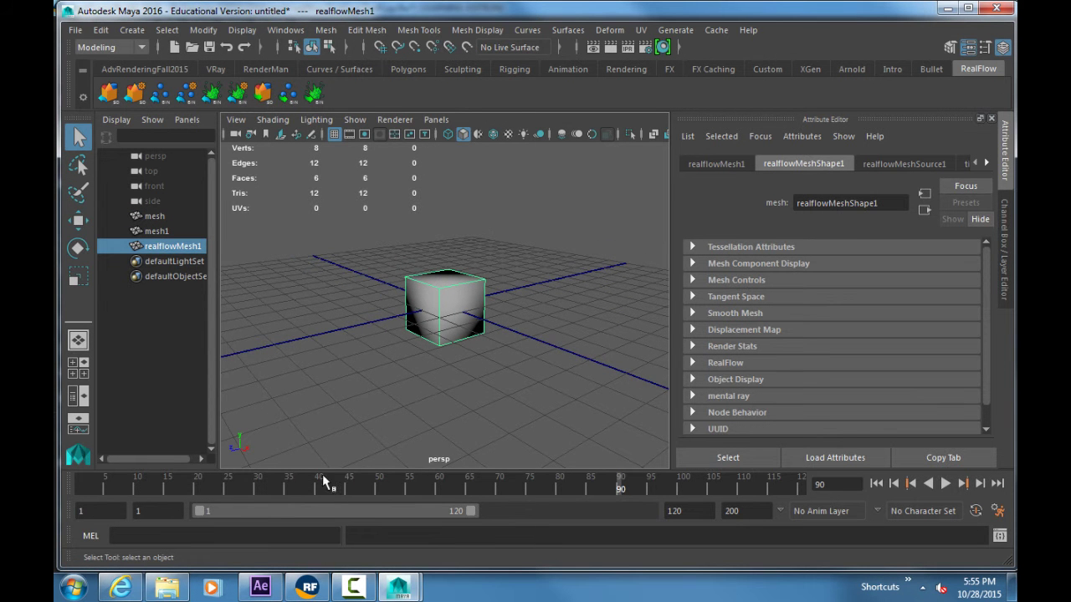
drag(325, 482, 80, 483)
alt+drag(477, 306, 599, 334)
key(alt+v)
Step: Switch to RealFlow and look through the export options of the ParticleMesh_VDB01 node
key(alt+Tab)
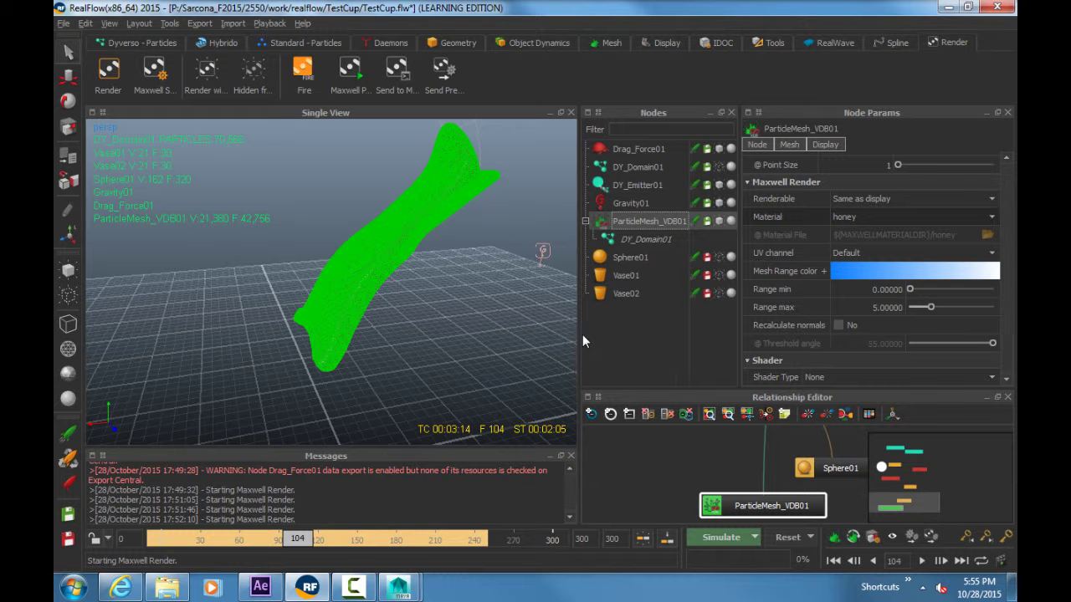
right_click(645, 218)
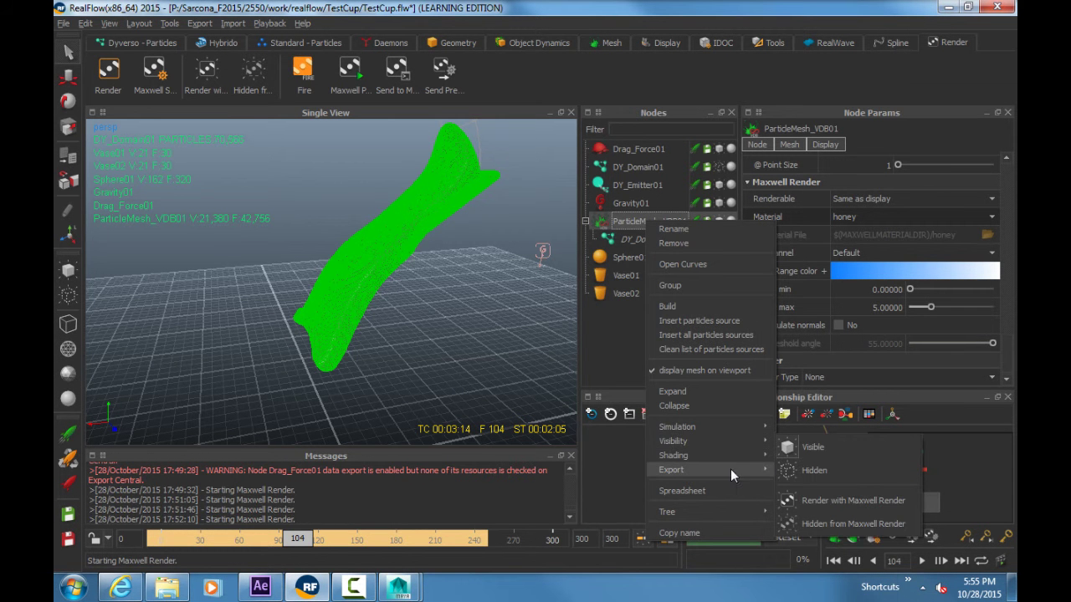
mouse_move(730, 470)
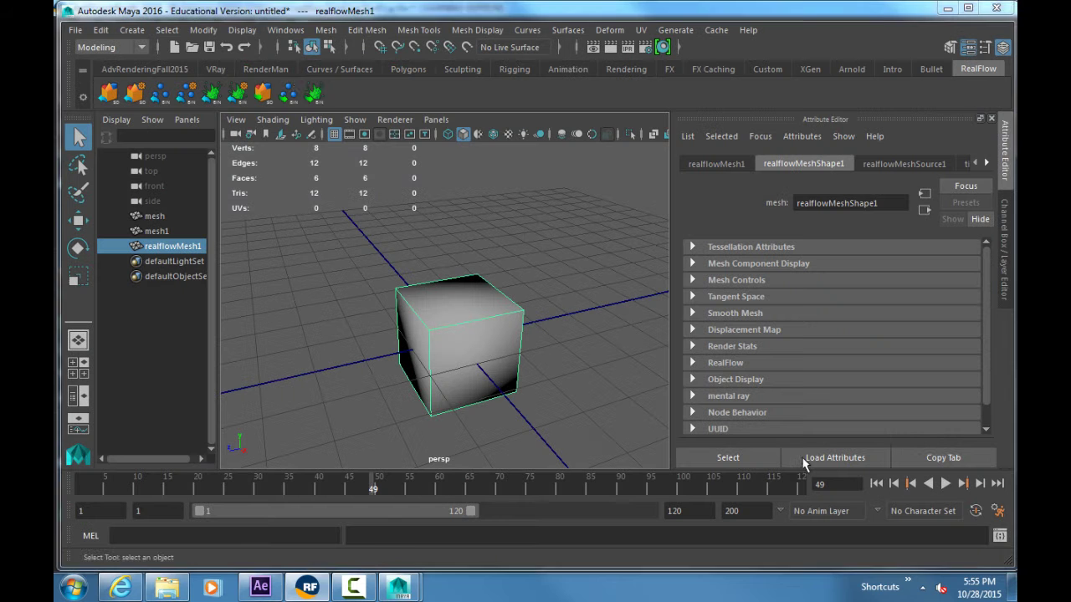
Step: Switch to Maya and create another mesh from ParticleMesh_VDB01_00104.bin with the default import options
click(313, 93)
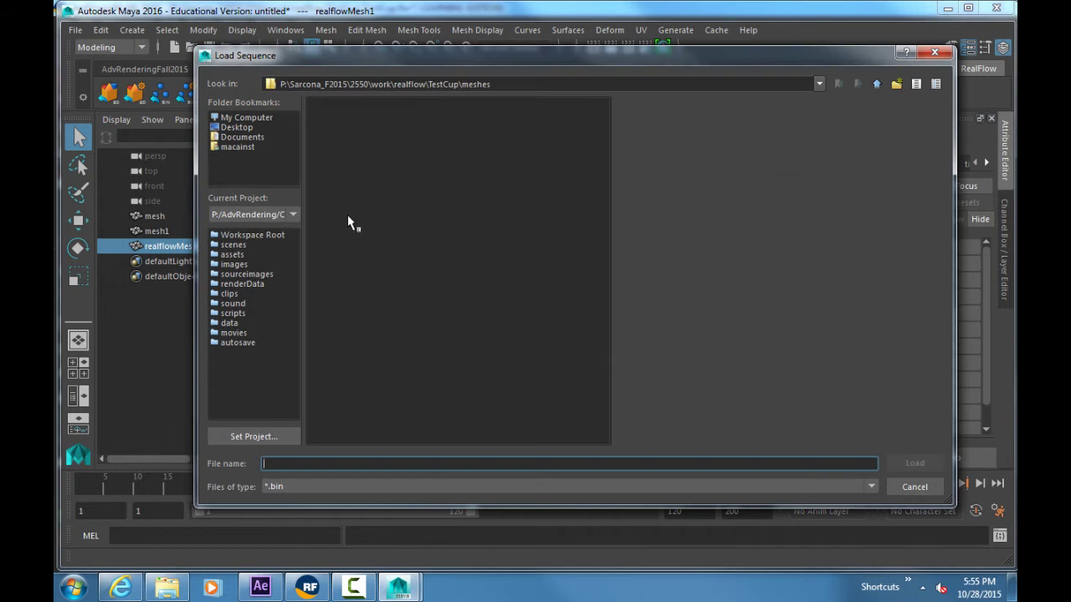
double_click(363, 107)
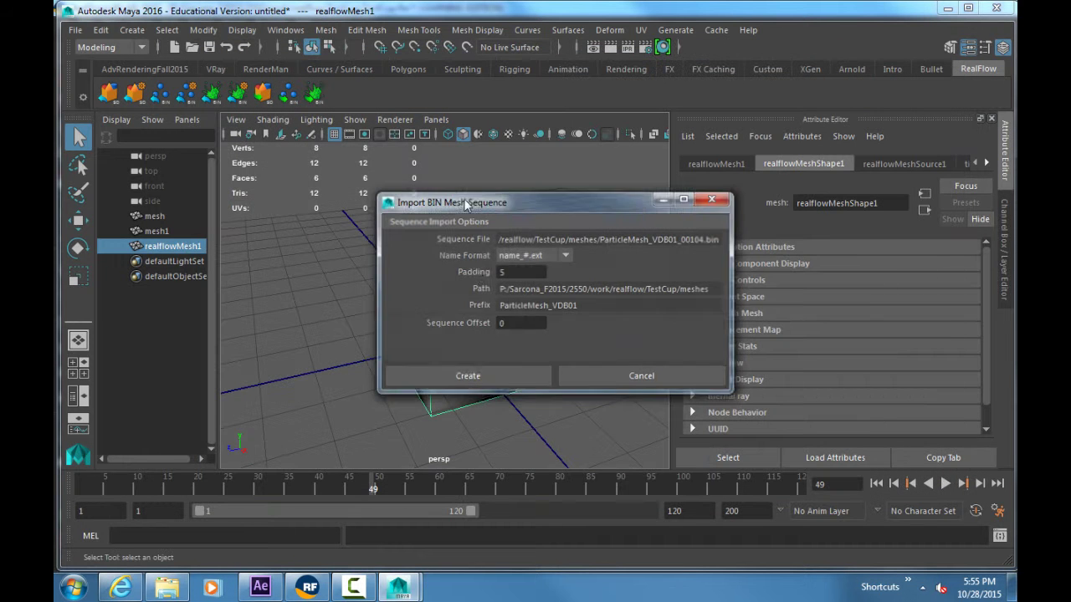
click(492, 374)
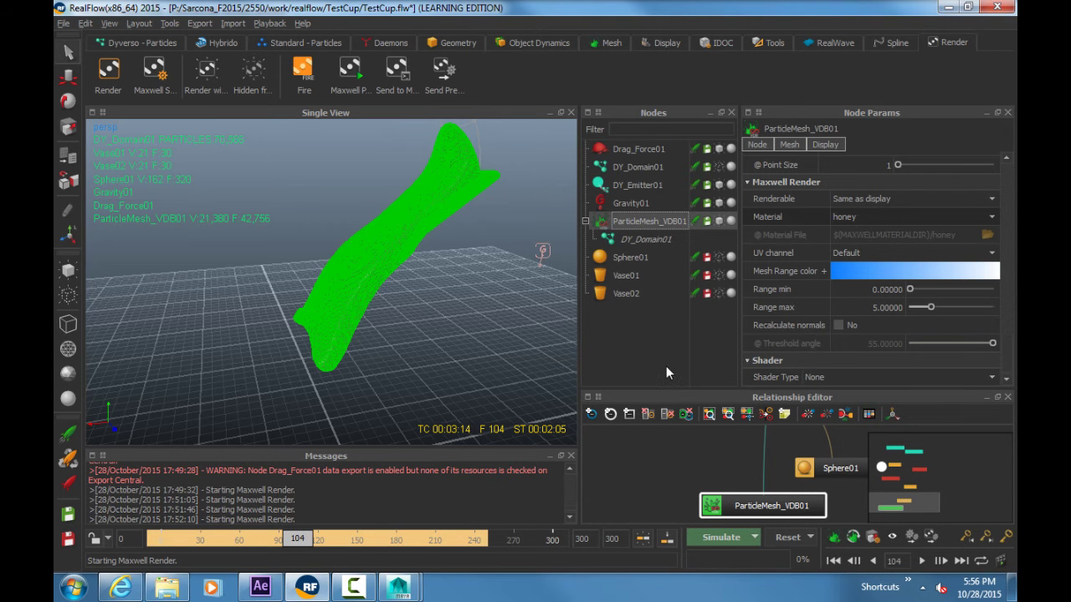
Step: Switch to RealFlow, play back the cached simulation and stop the playback
click(201, 23)
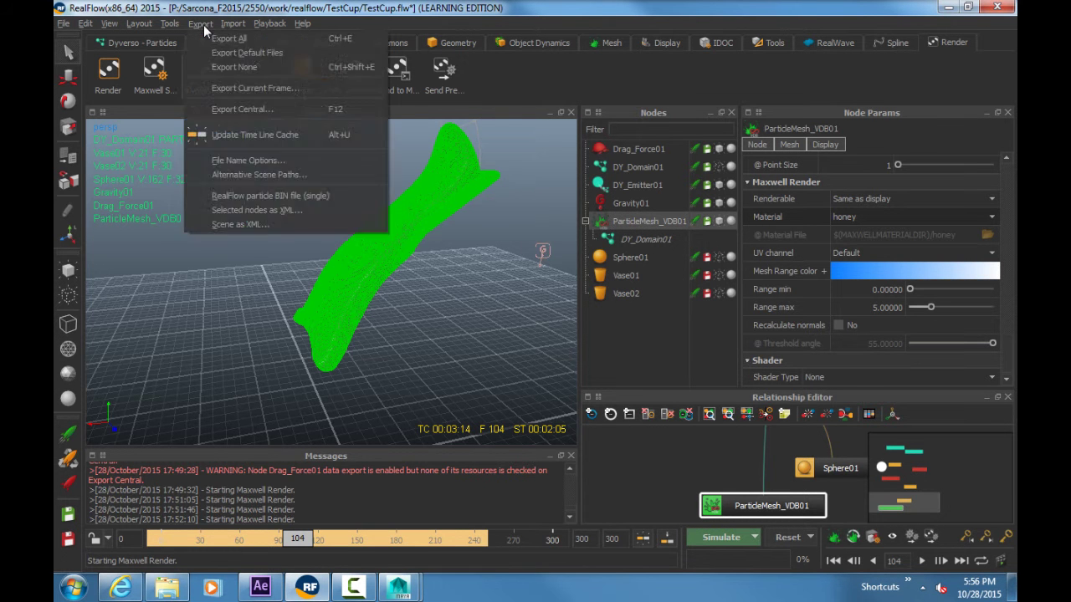
click(203, 25)
click(138, 542)
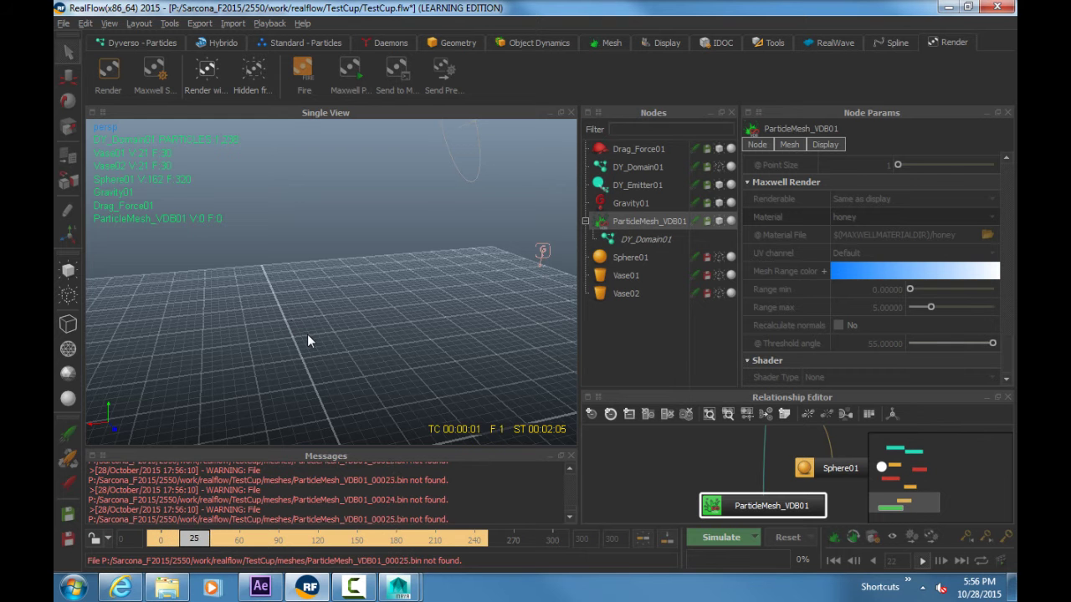
key(Escape)
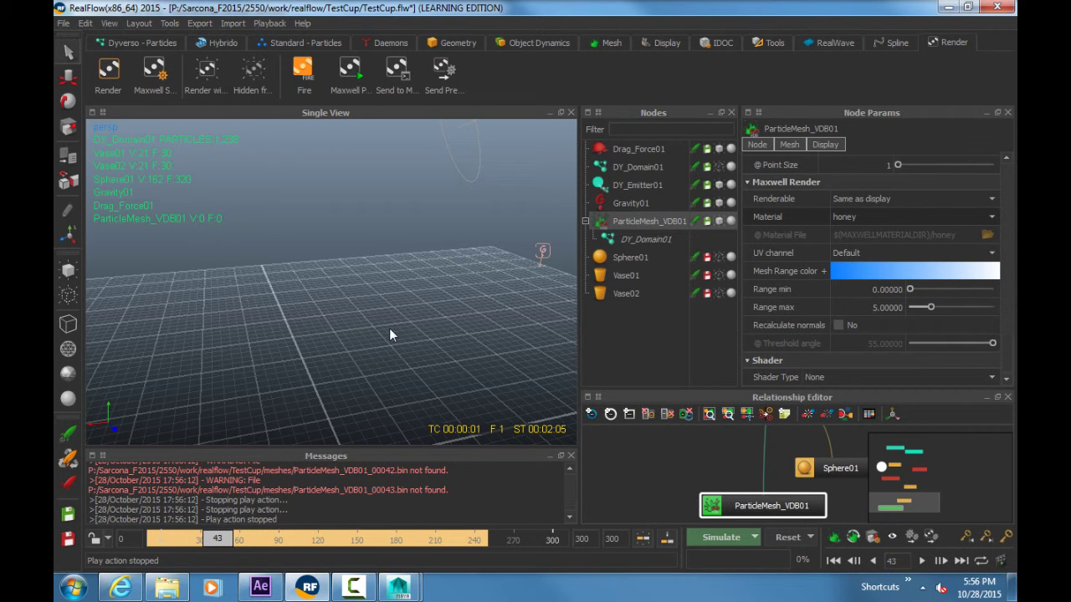
Step: Reset the simulation to frame 0 and save the TestCup scene
click(784, 539)
click(507, 289)
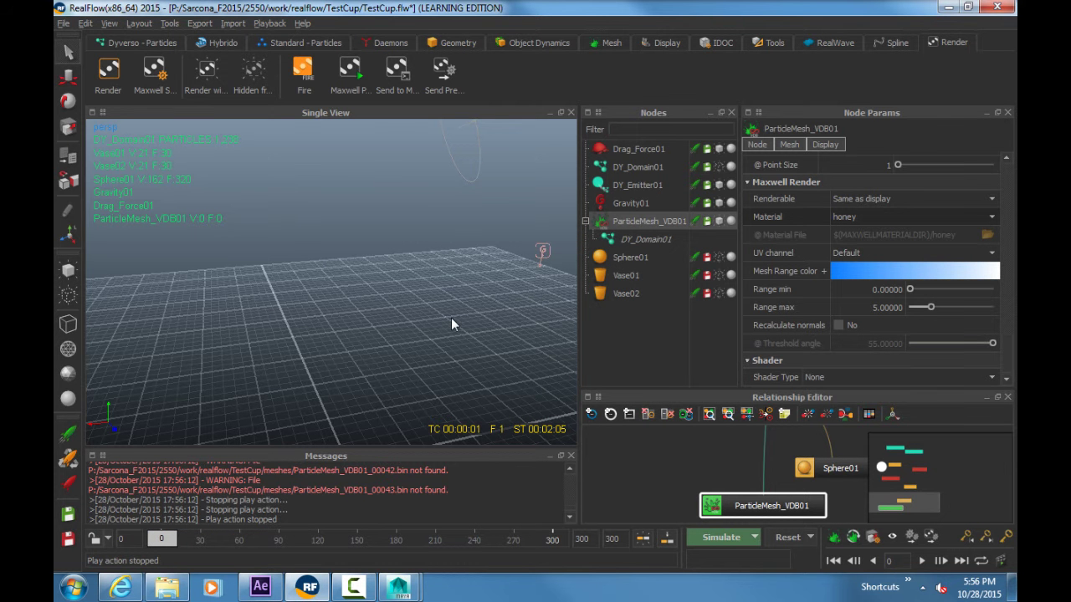
key(ctrl+s)
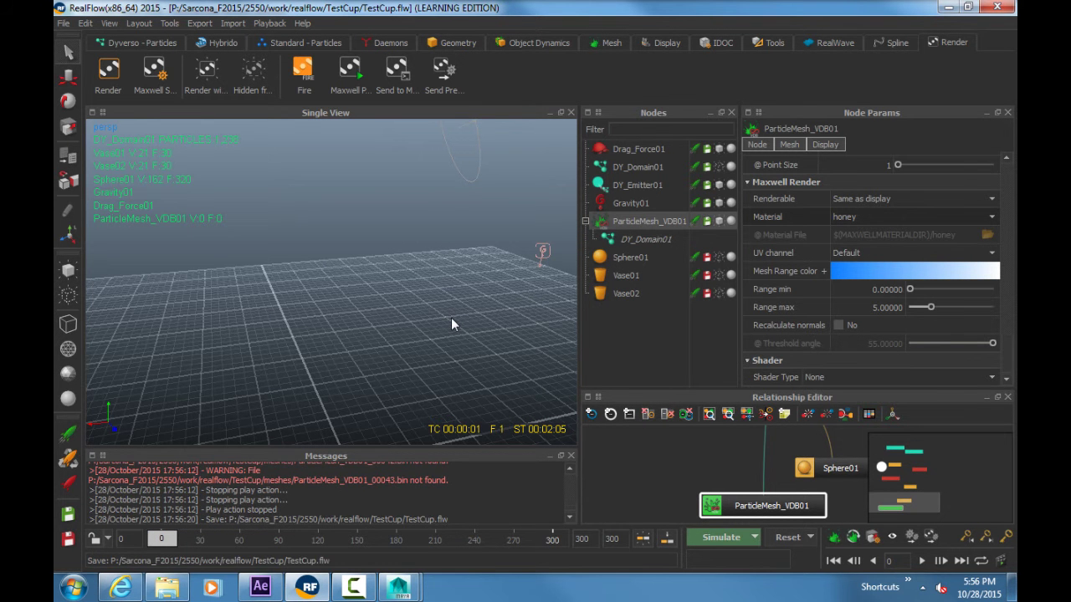
Step: Simulate the scene up to frame 25, starting a new empty scene in Maya meanwhile
key(ctrl+a)
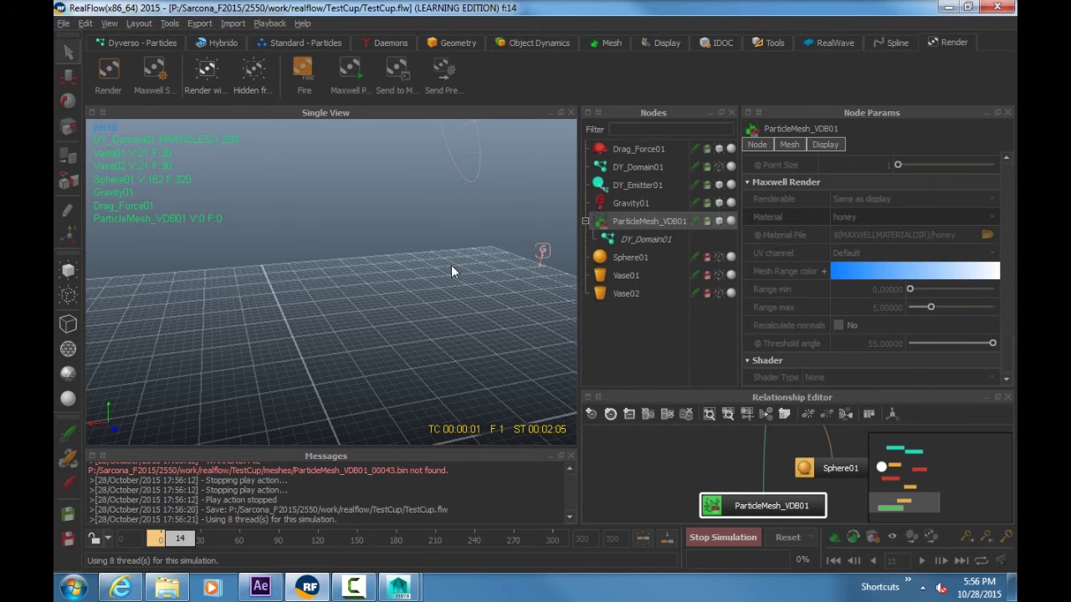
key(alt+Tab)
key(alt+Tab)
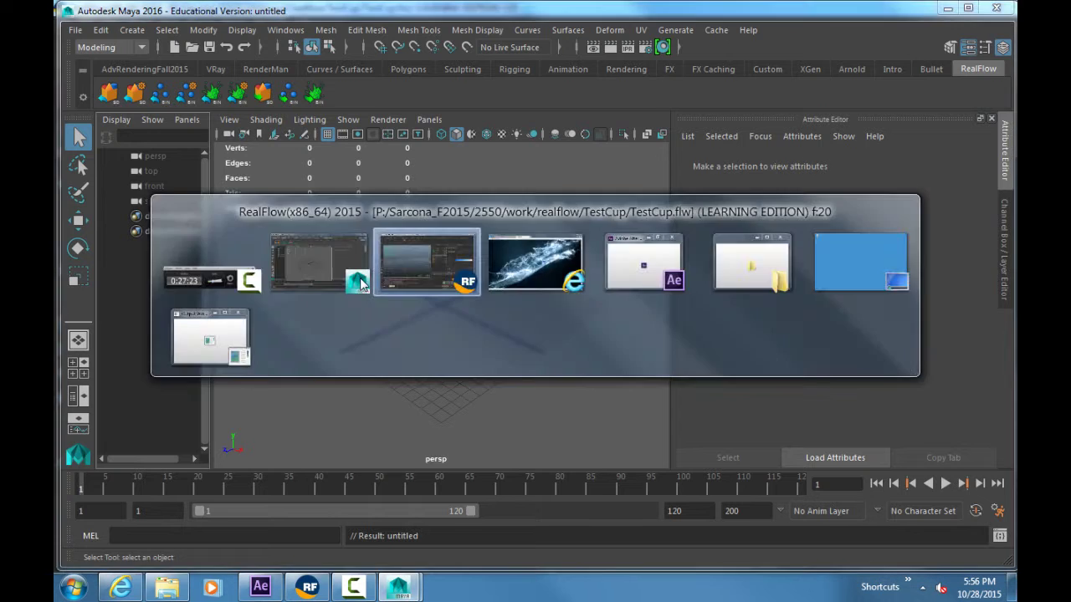
key(ctrl+a)
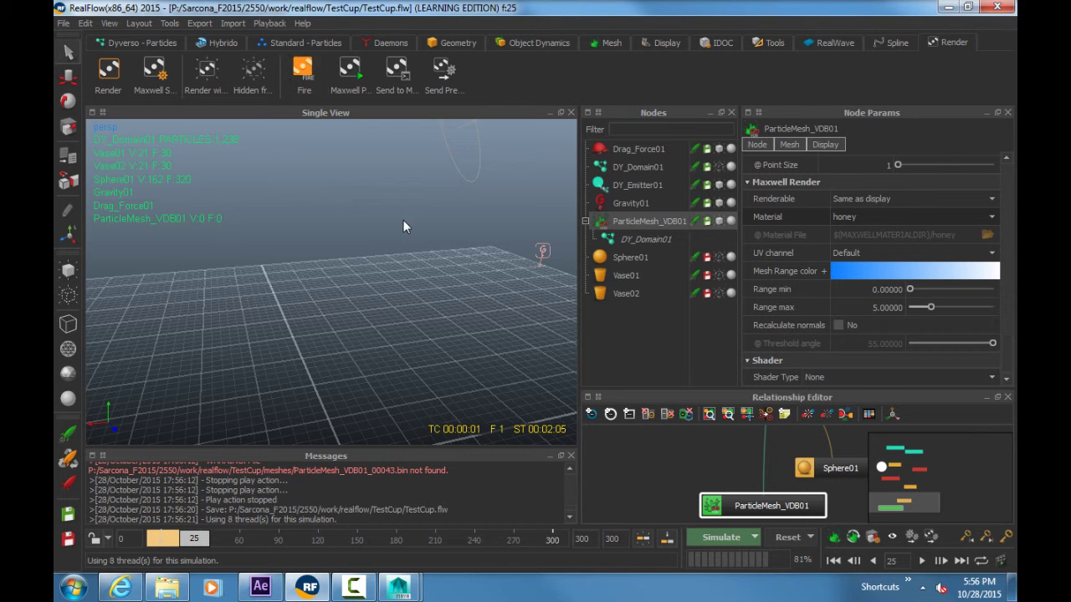
Step: Close and relaunch RealFlow, and reopen the recent project TestCup
double_click(58, 7)
key(super)
text(real)
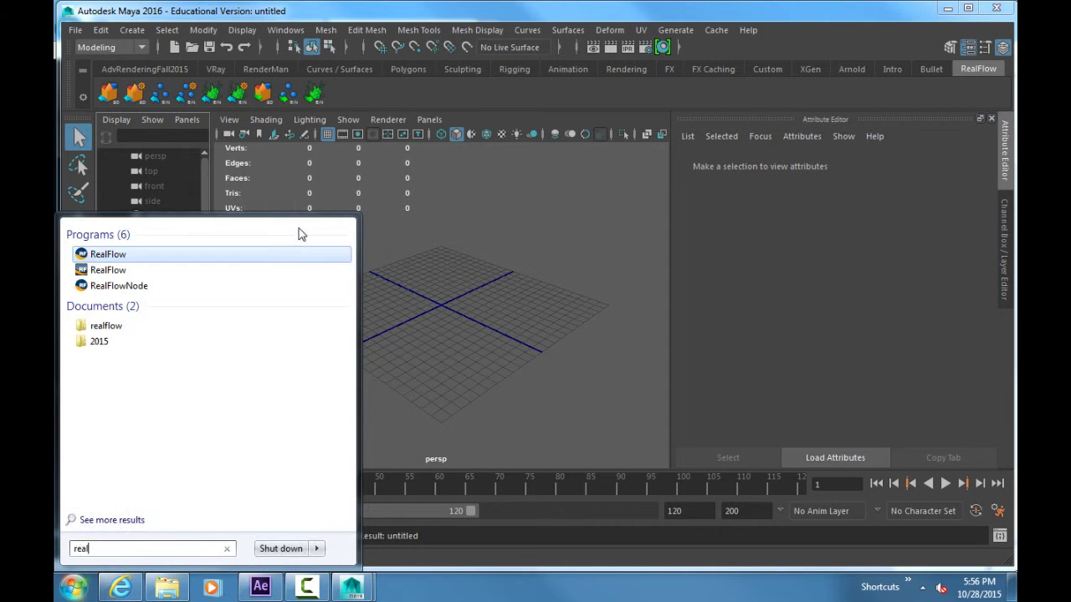
key(Return)
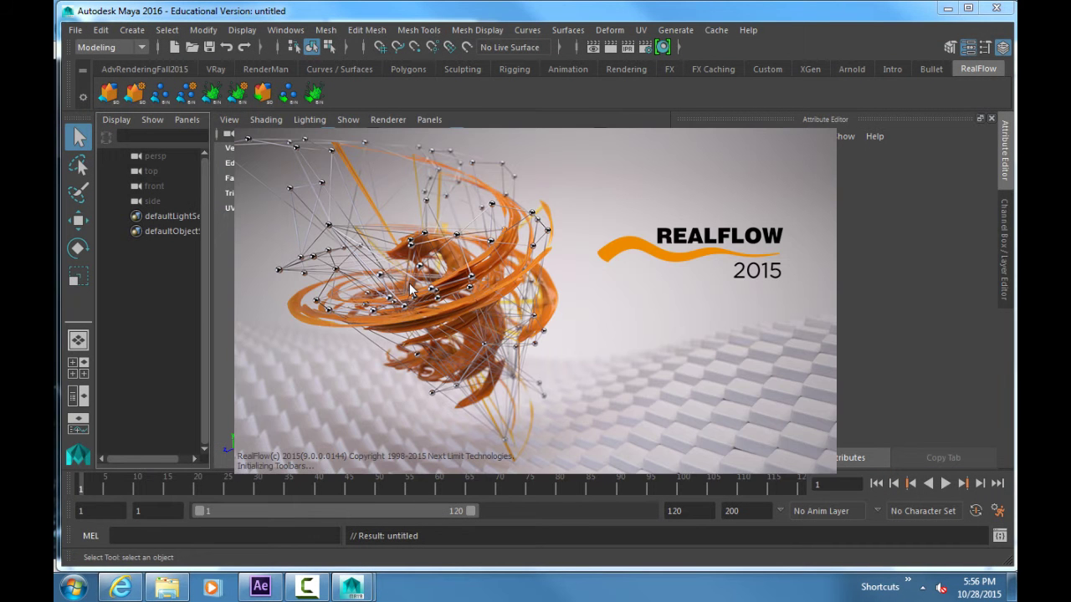
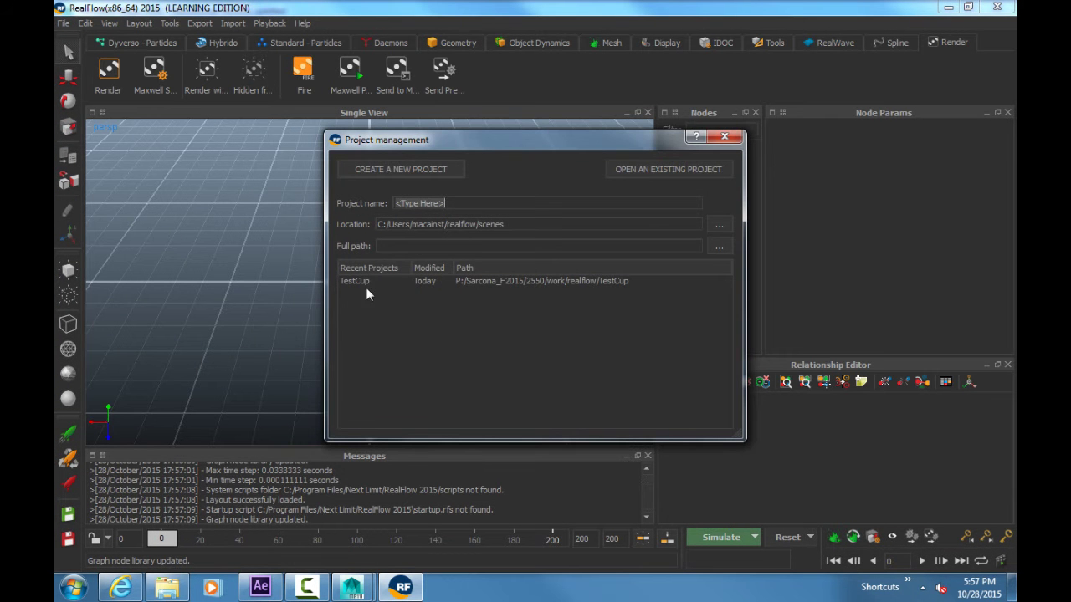
double_click(354, 281)
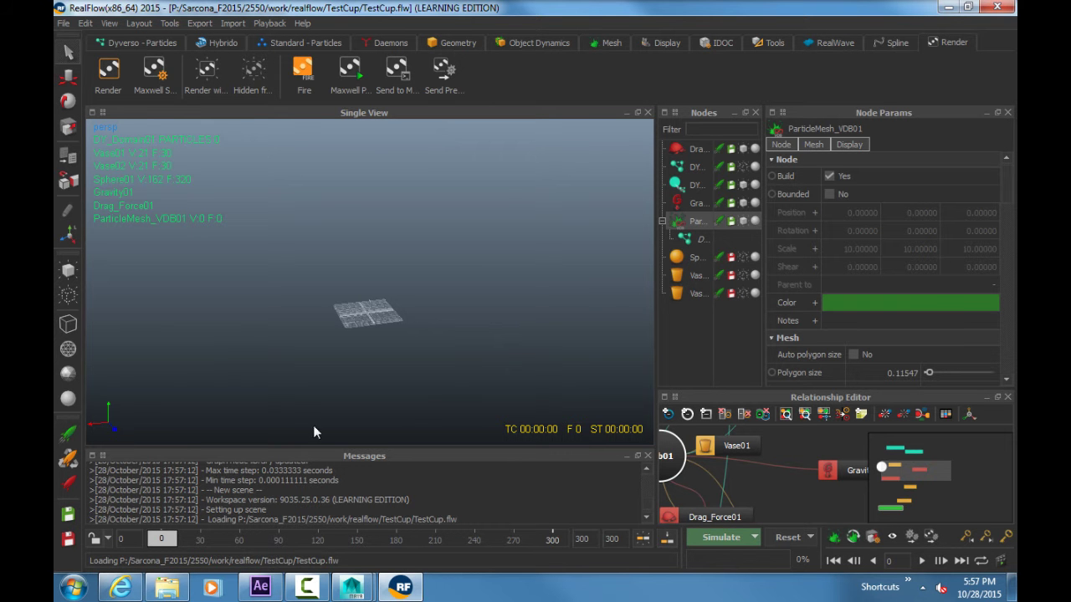
Step: Simulate the TestCup scene up to frame 42 to cache the ParticleMesh_VDB01 mesh files
scroll(354, 289, up, 3)
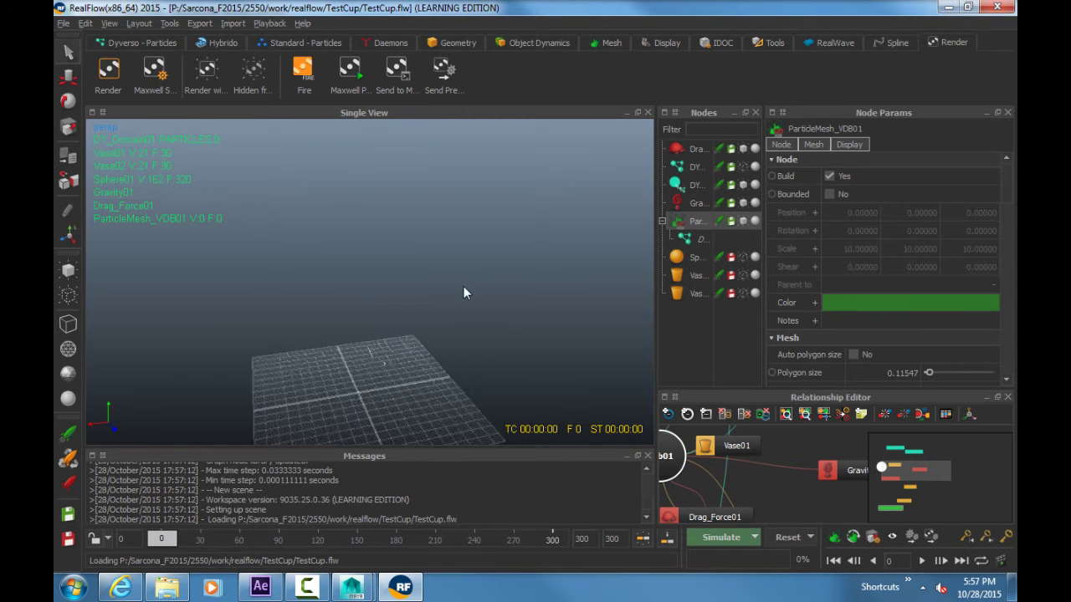
key(ctrl+a)
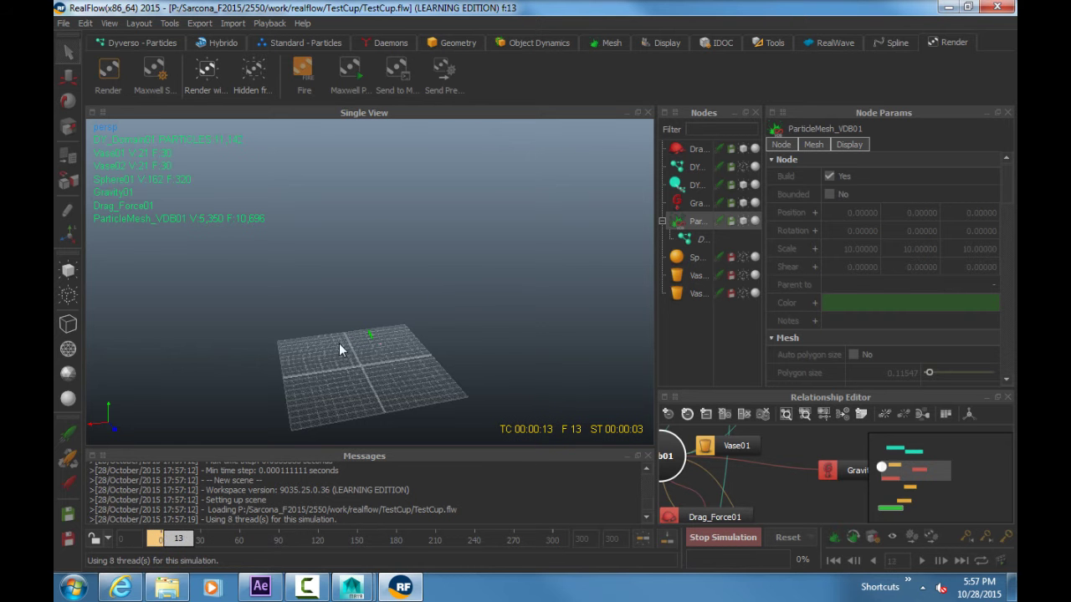
scroll(355, 360, up, 2)
alt+drag(380, 381, 467, 291)
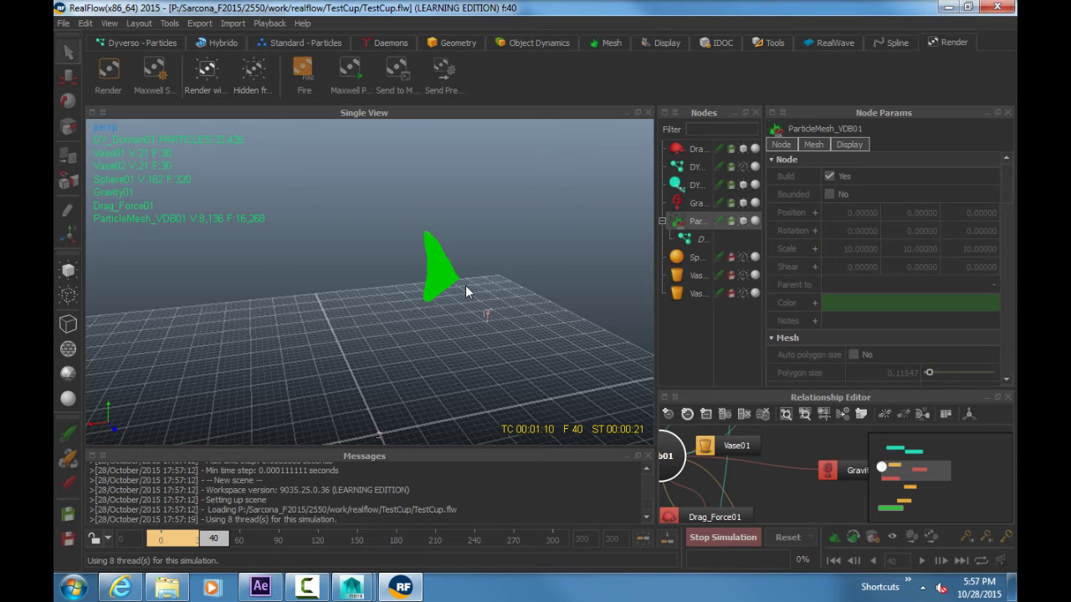
key(Escape)
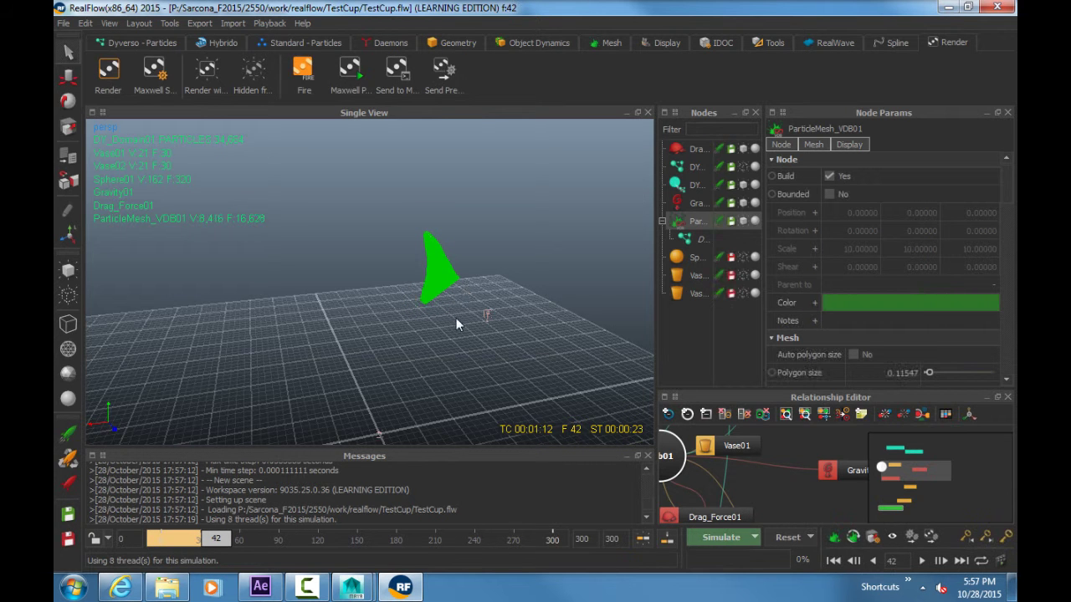
Step: Switch to Maya and create a mesh from the sequence starting at ParticleMesh_VDB01_00000.bin with the default import options
key(alt+Tab)
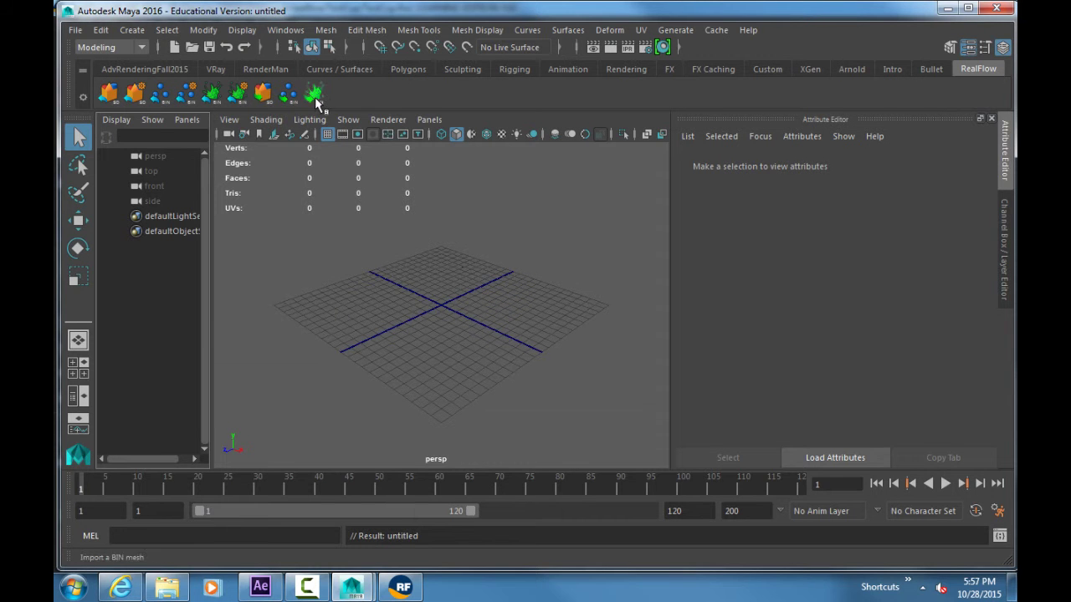
click(315, 92)
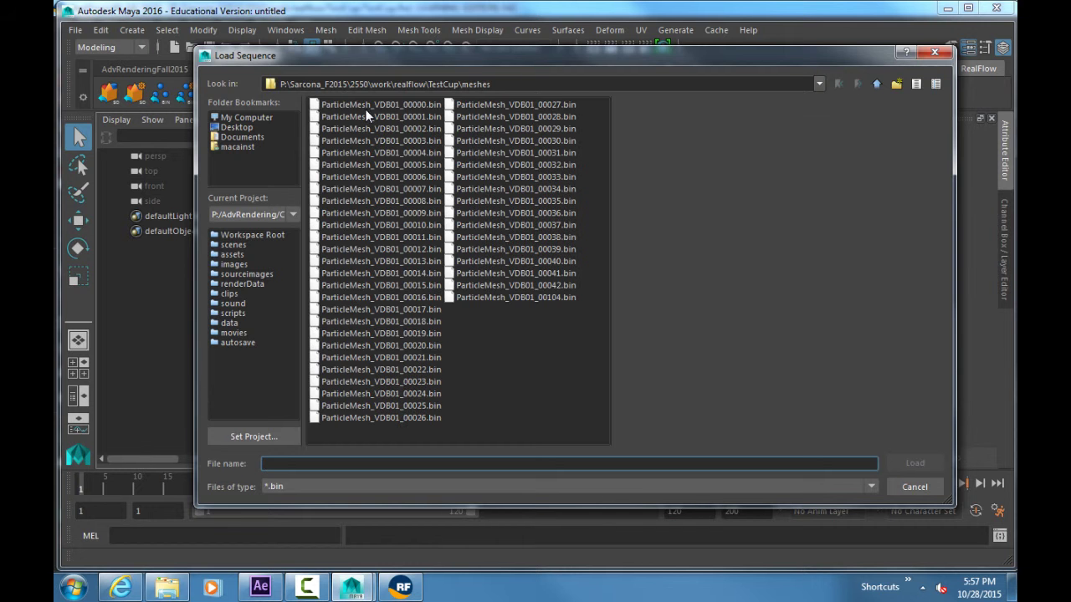
double_click(365, 108)
click(480, 376)
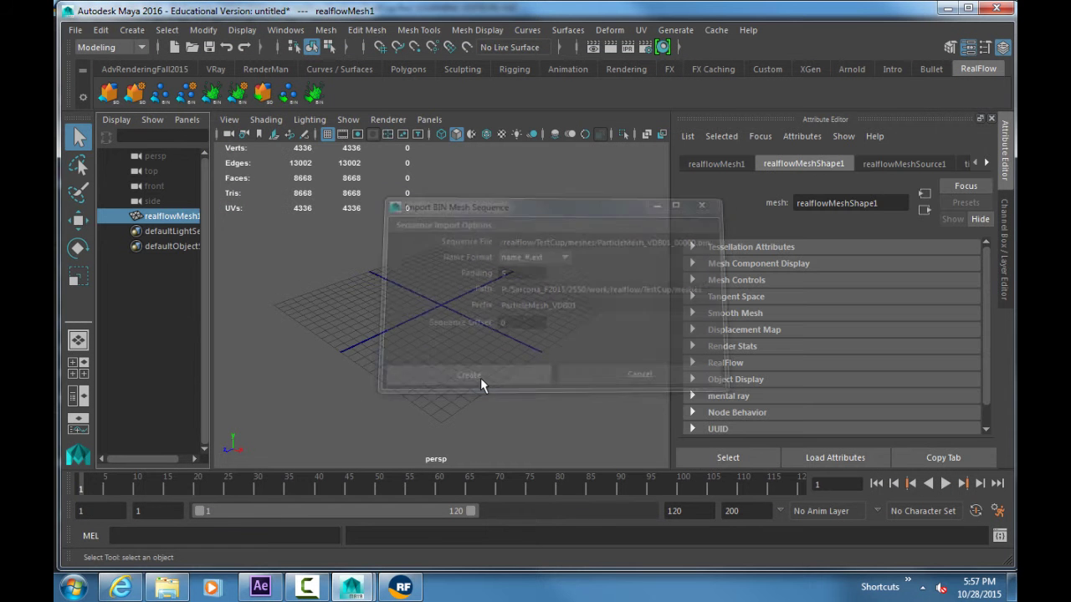
Step: Play the imported mesh sequence, go back to frame 10 and inspect the RealFlow mesh up close
mouse_move(490, 350)
alt+mouse_down()
mouse_move(495, 327)
mouse_move(476, 350)
alt+mouse_up()
key(alt+v)
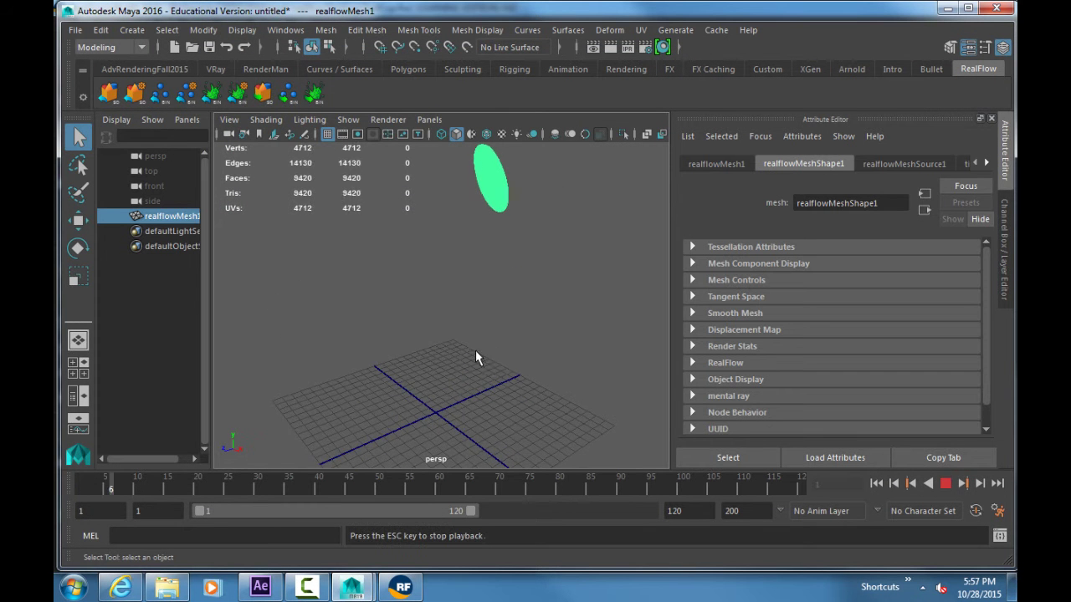
key(Escape)
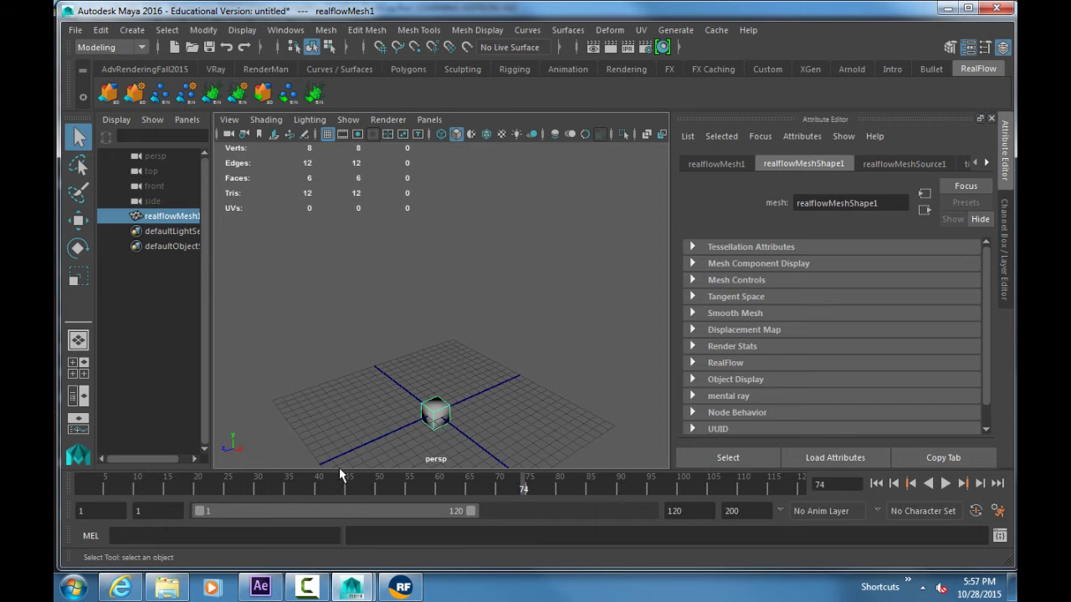
drag(339, 473, 137, 482)
key(f)
click(572, 333)
alt+drag(572, 333, 540, 298)
click(478, 299)
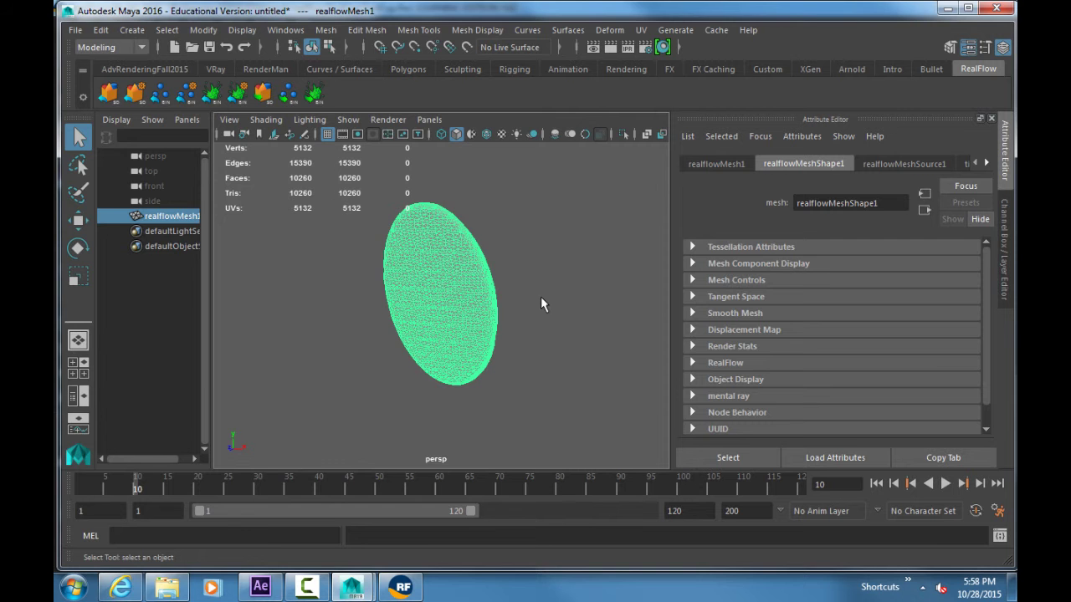
Step: Switch to RealFlow and save the TestCup scene at frame 42
key(alt+Tab)
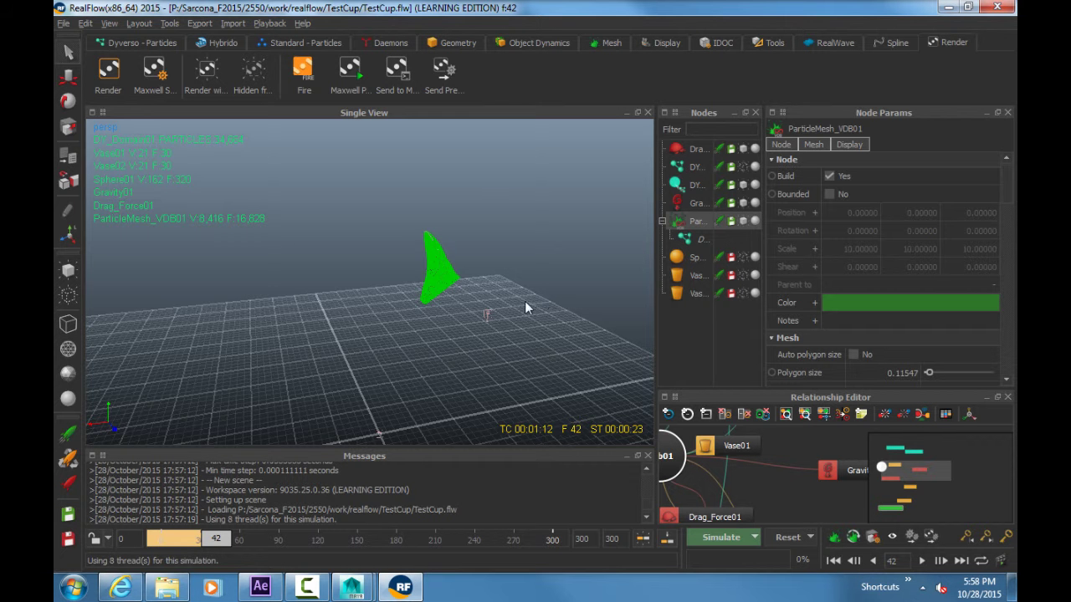
mouse_move(524, 308)
alt+mouse_down()
mouse_move(490, 298)
mouse_move(481, 330)
mouse_move(535, 326)
alt+mouse_up()
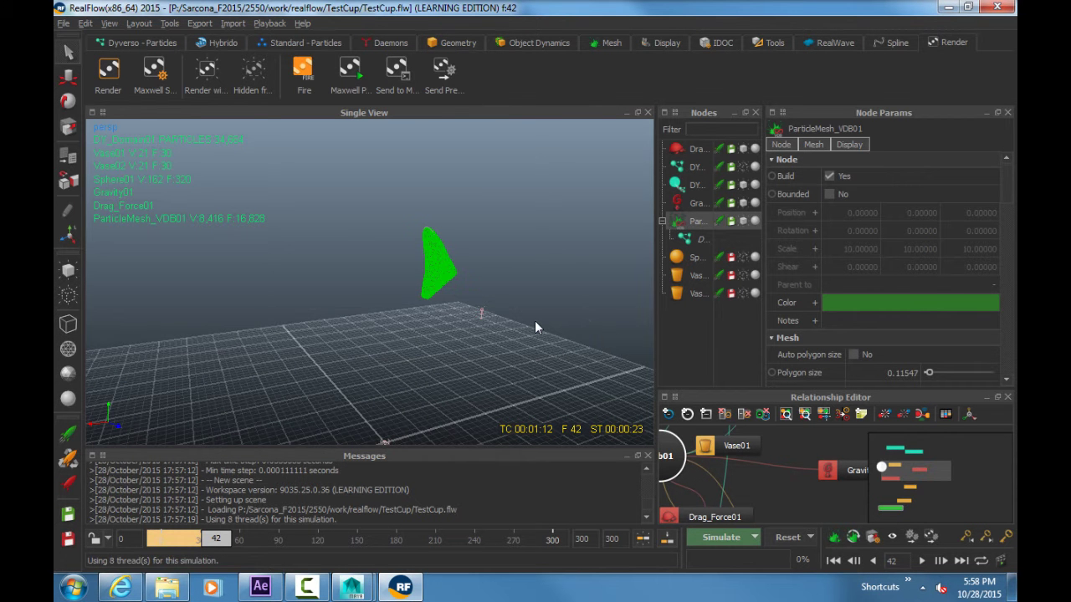
key(ctrl+s)
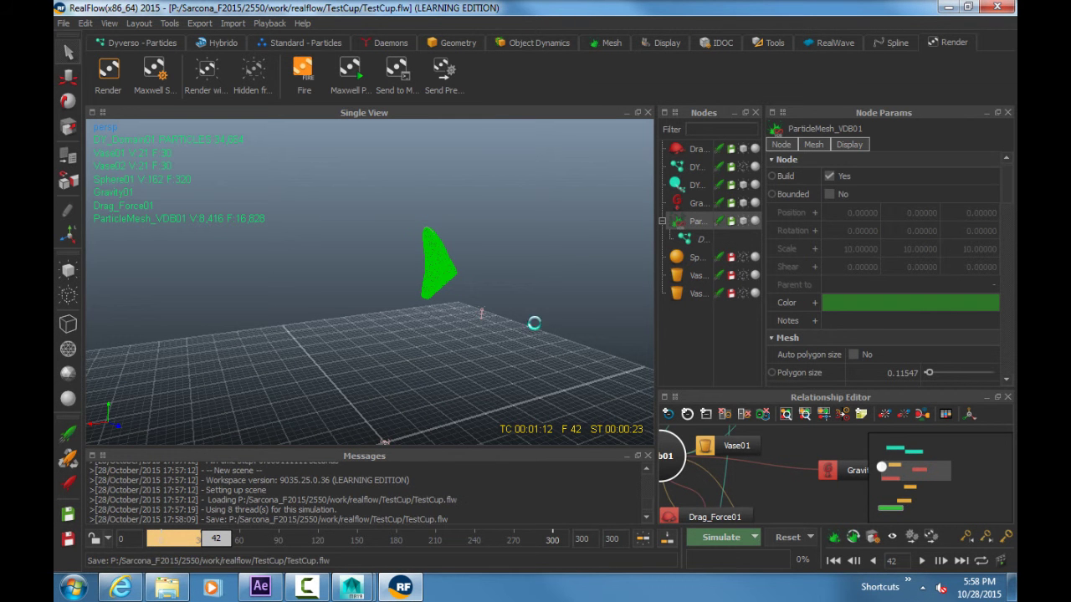
Step: Create a new RealFlow project named SoftBody in the default location and return to Maya
key(ctrl+n)
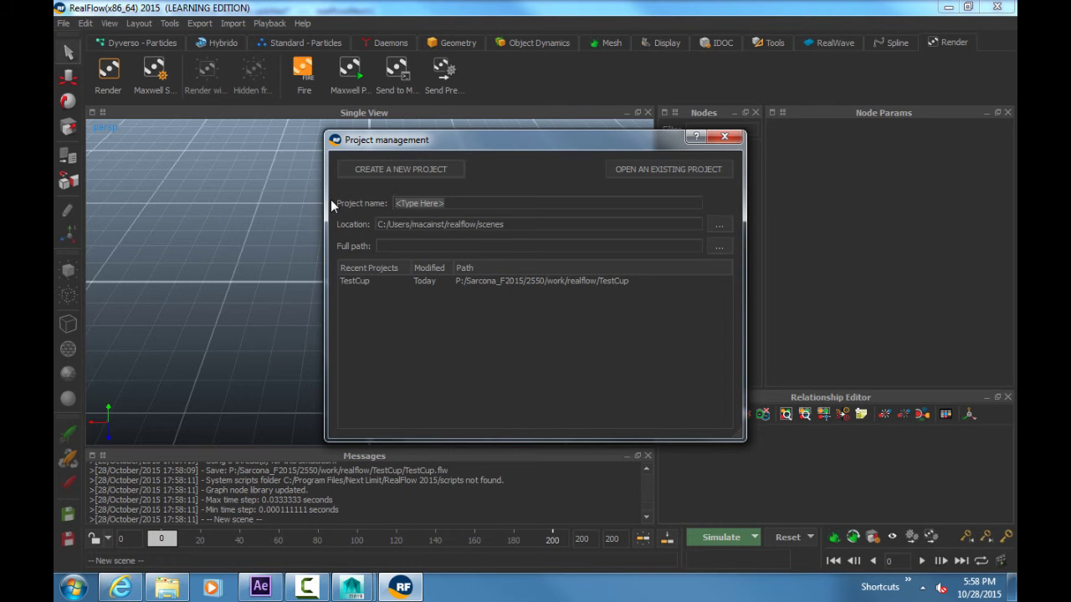
text(SoftBody)
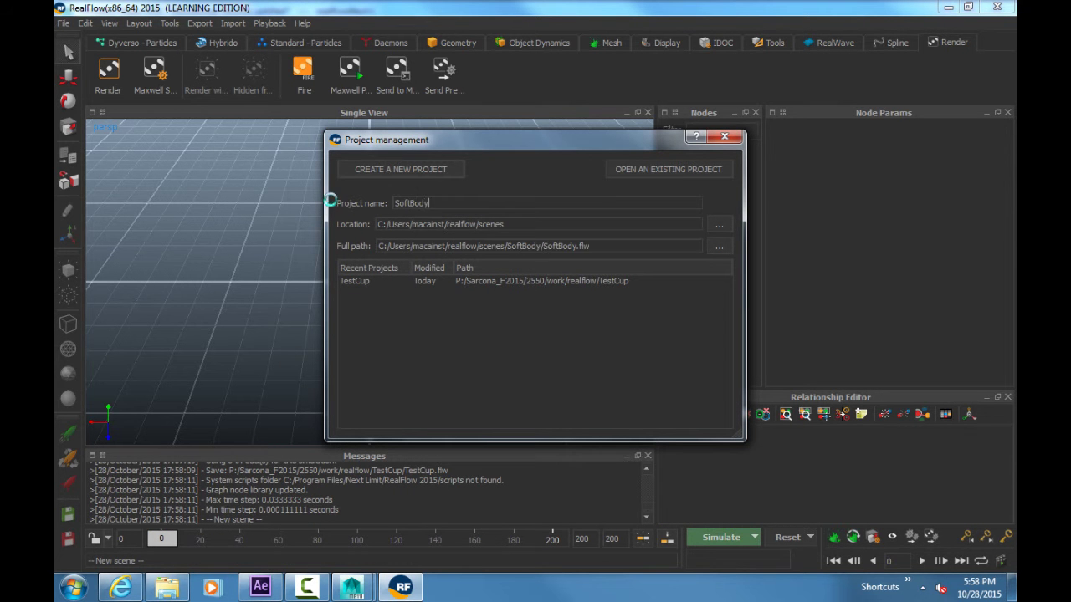
key(Return)
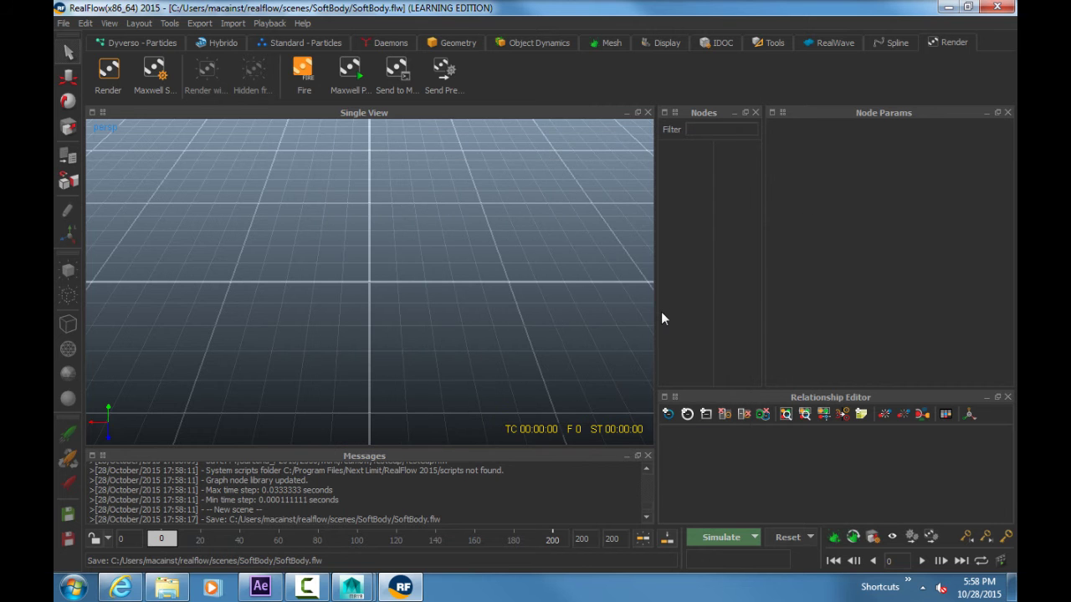
key(alt+Tab)
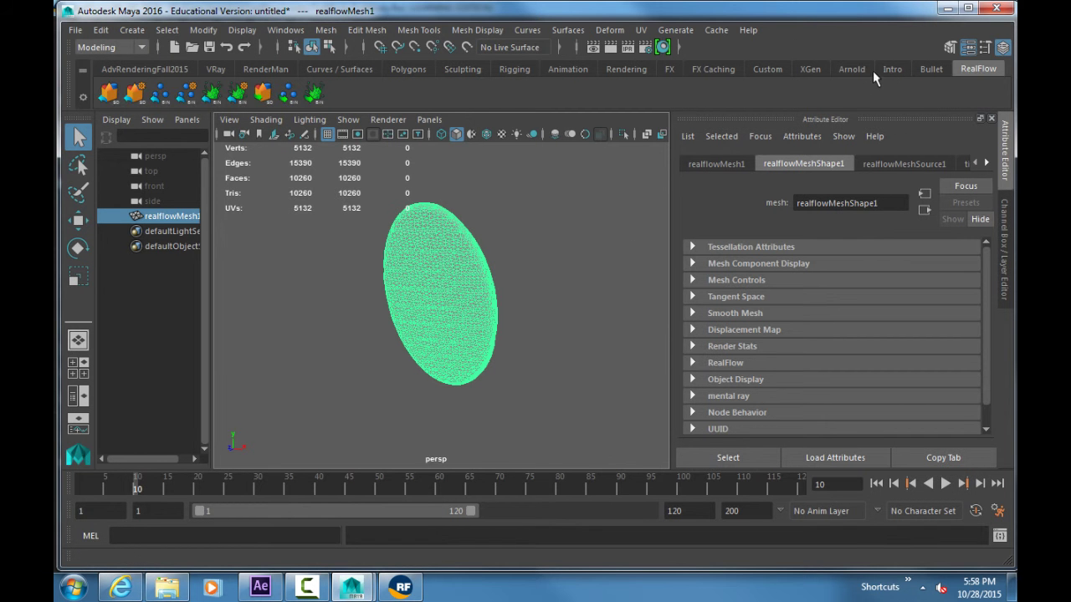
Step: Switch to RealFlow and try building a raised slab from a cube scaled to about 17.3 × 1 × 6.2, and discard it
click(862, 70)
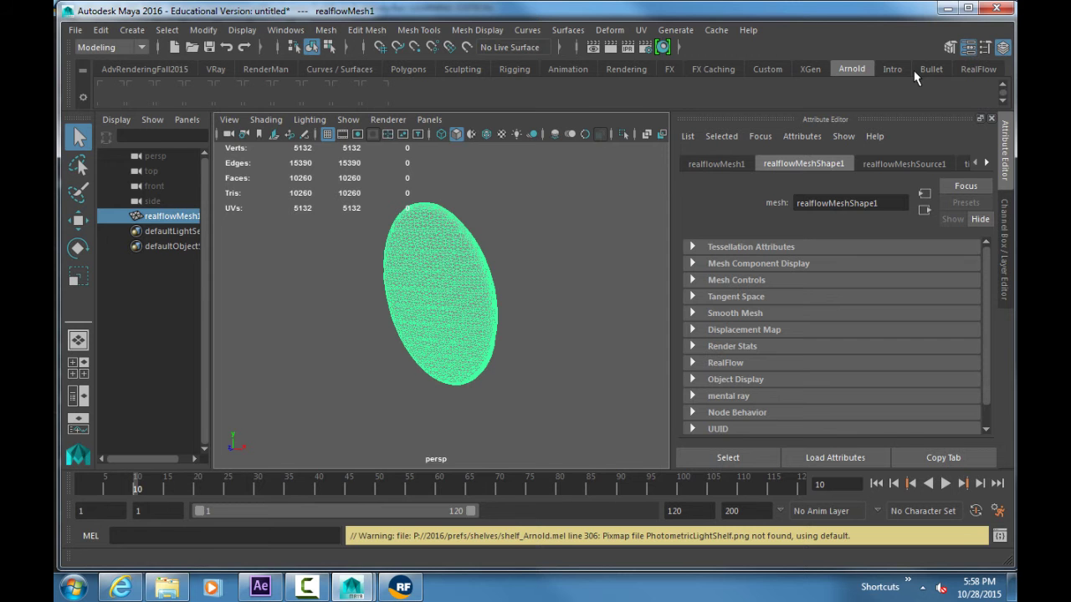
key(alt+Tab)
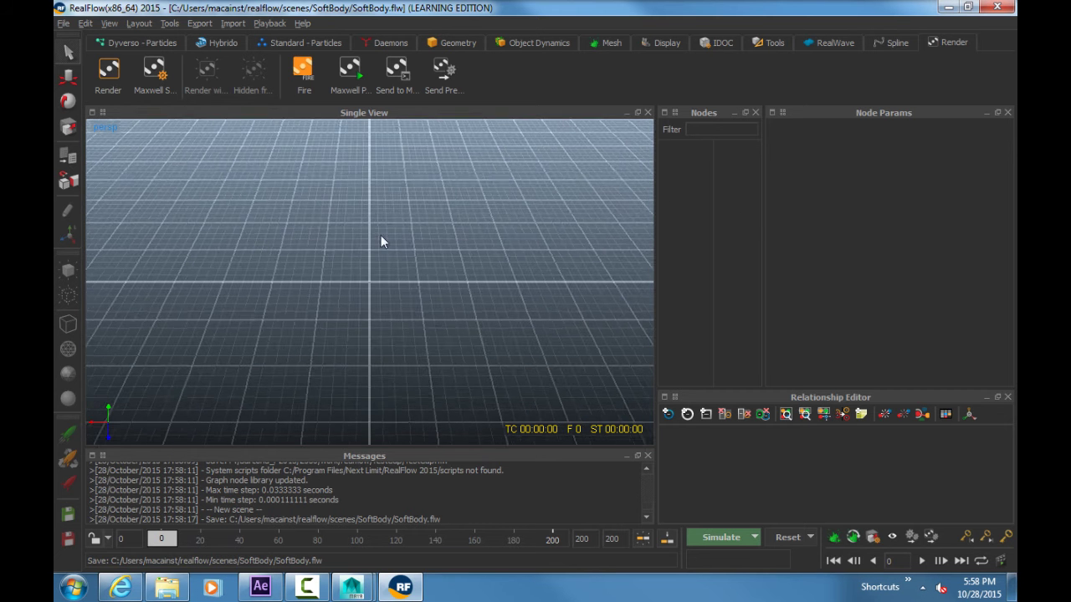
click(452, 43)
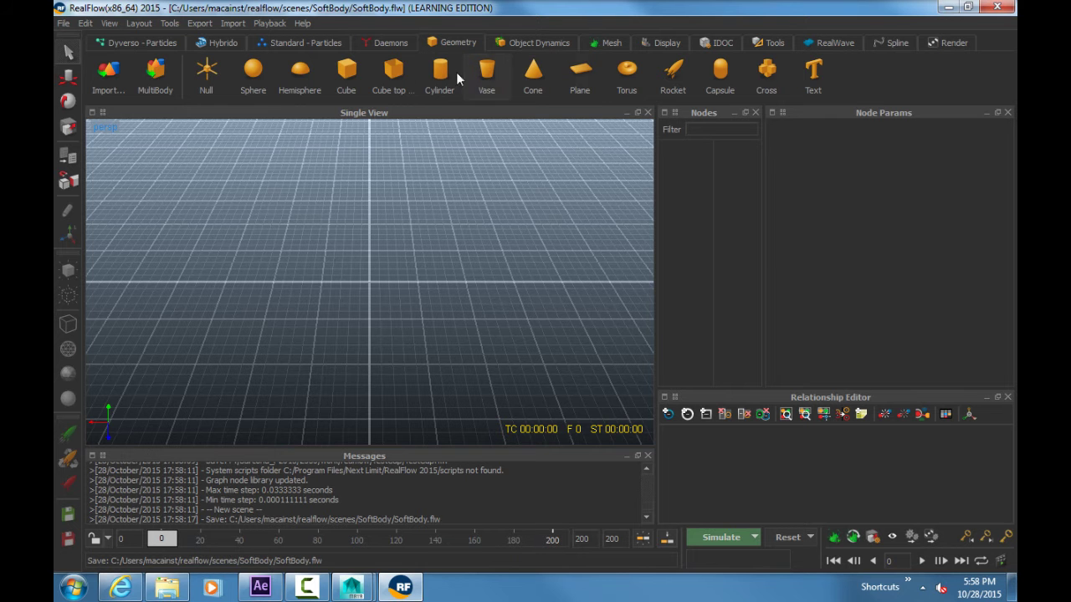
click(346, 71)
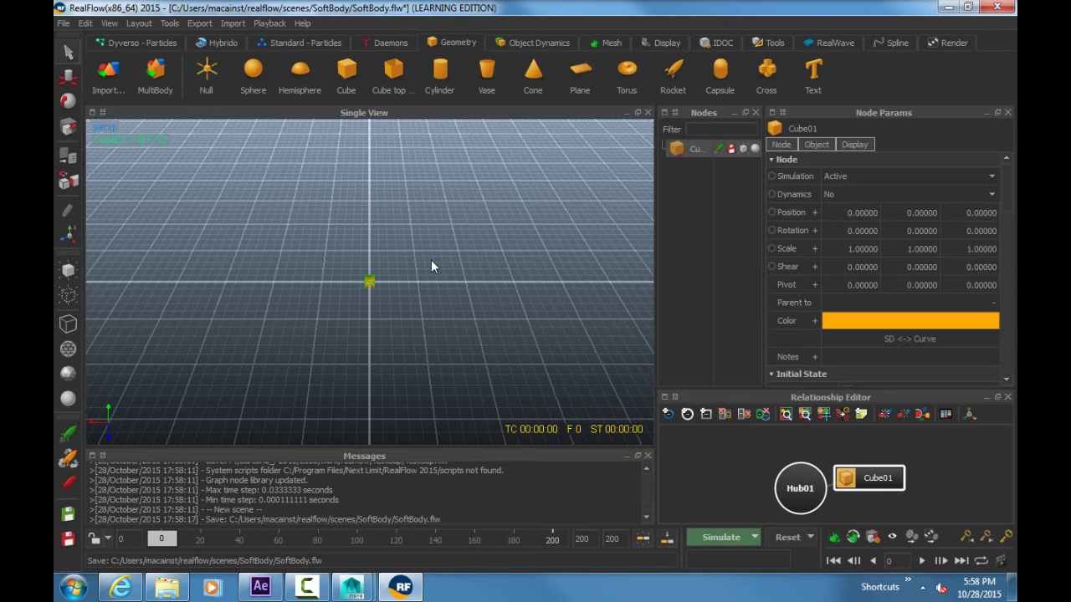
key(r)
drag(383, 282, 202, 308)
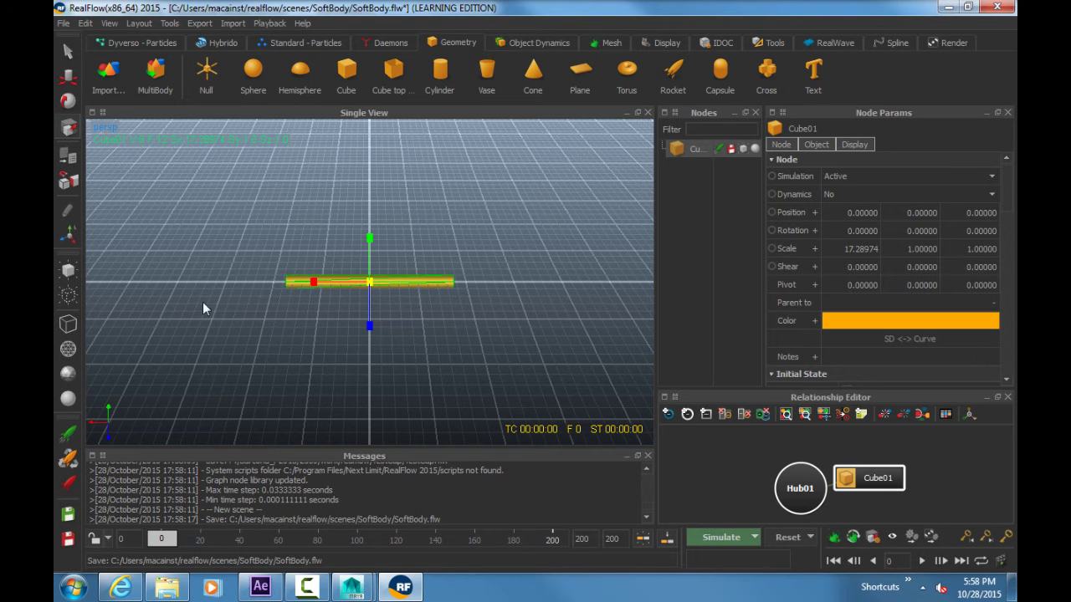
key(w)
drag(369, 239, 482, 251)
key(r)
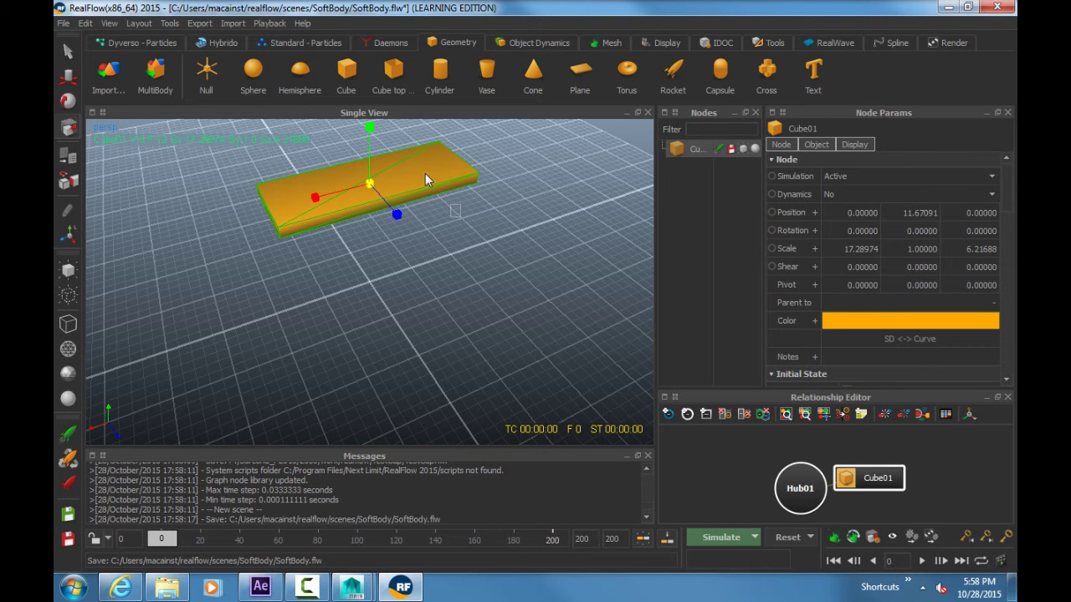
key(Delete)
Step: Switch to Maya and replace the imported RealFlow mesh with a polygon cube about 25.3 wide, 9.1 high and 10.2 deep
key(alt+Tab)
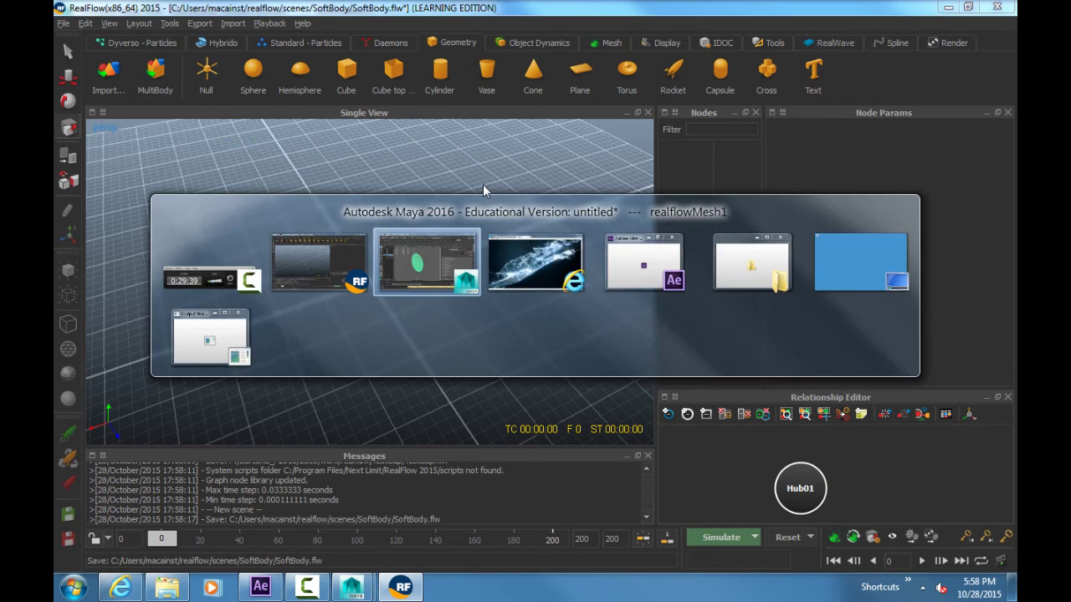
key(Delete)
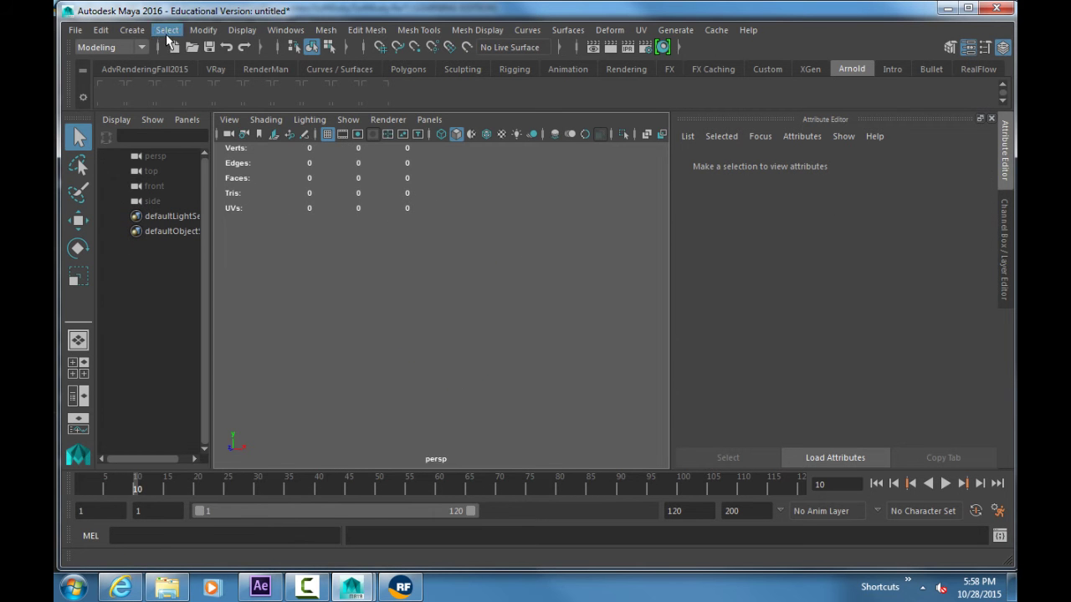
click(132, 30)
mouse_move(242, 84)
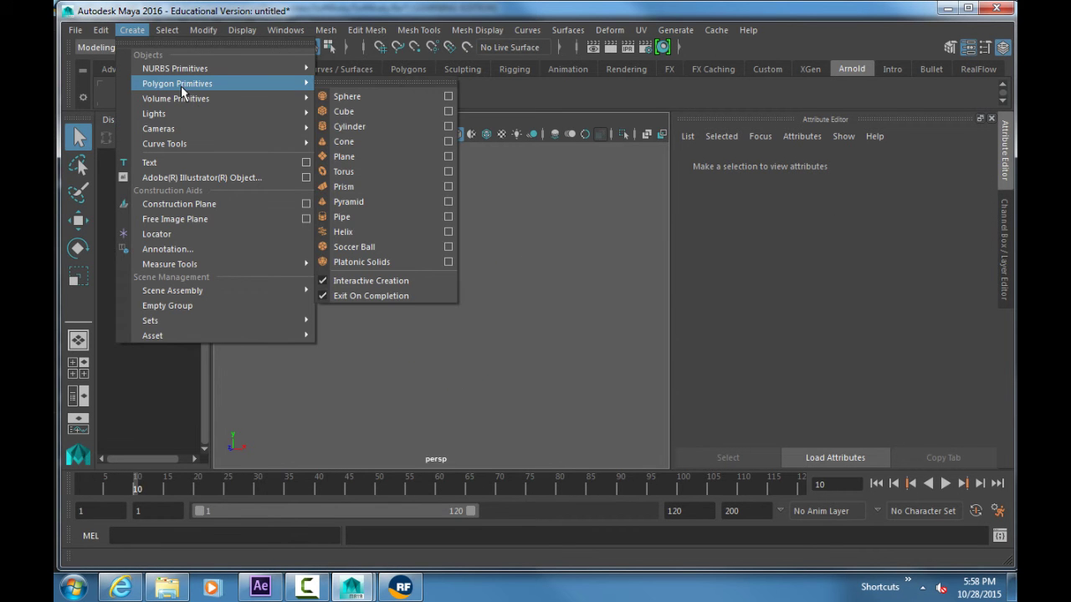
click(356, 111)
drag(404, 361, 562, 318)
key(f)
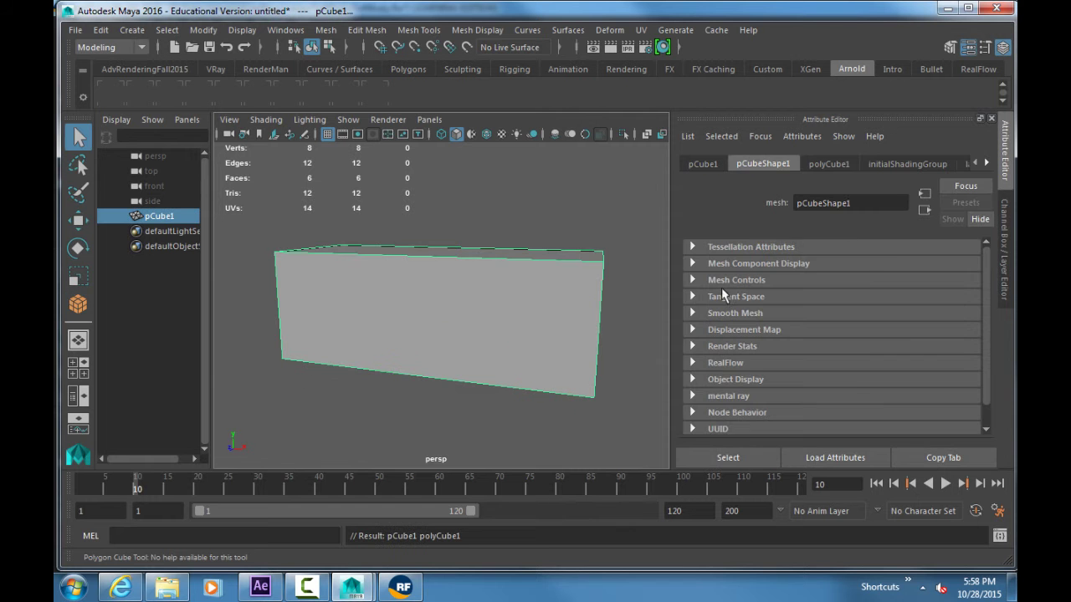
Step: Set the polygon cube's width, height and depth to 1 in its creation history
click(832, 164)
click(840, 261)
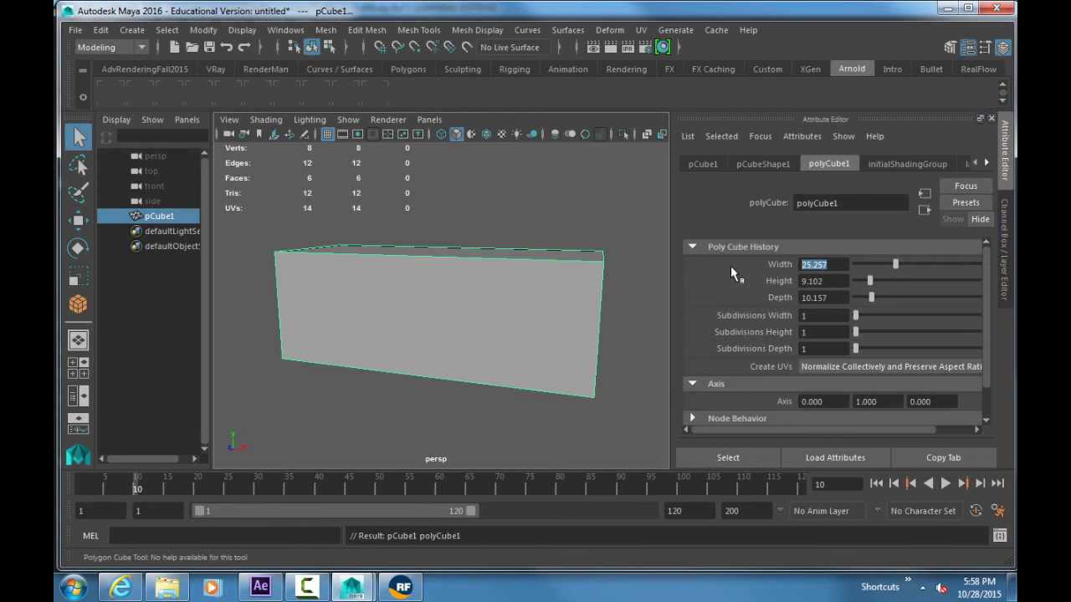
text(1)
key(Tab)
text(1)
key(Tab)
text(1)
key(Tab)
Step: Set the cube's subdivisions to 12 in width, 16 in height and 20 in depth
drag(855, 315, 888, 320)
key(Tab)
text(16)
key(Tab)
text(20)
key(Return)
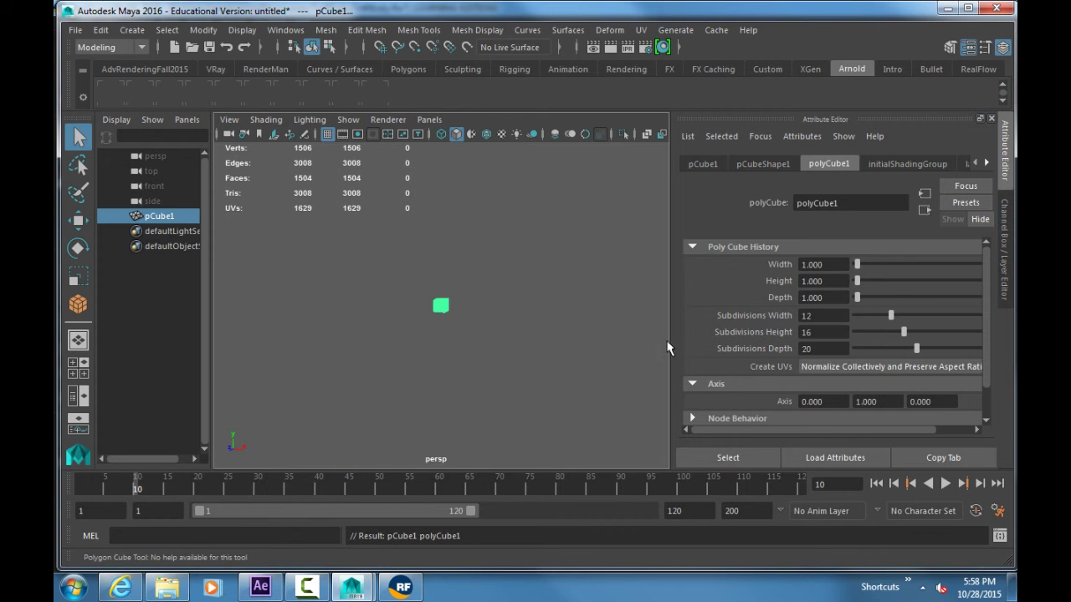
Step: Center the cube's pivot and snap the cube to the grid origin in the default perspective view
key(r)
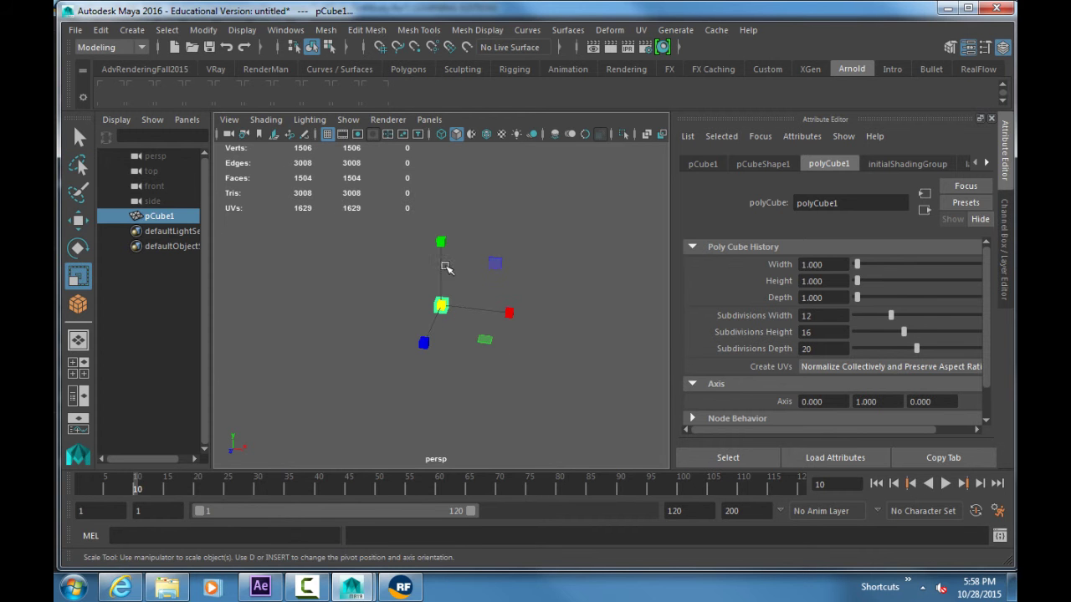
click(198, 30)
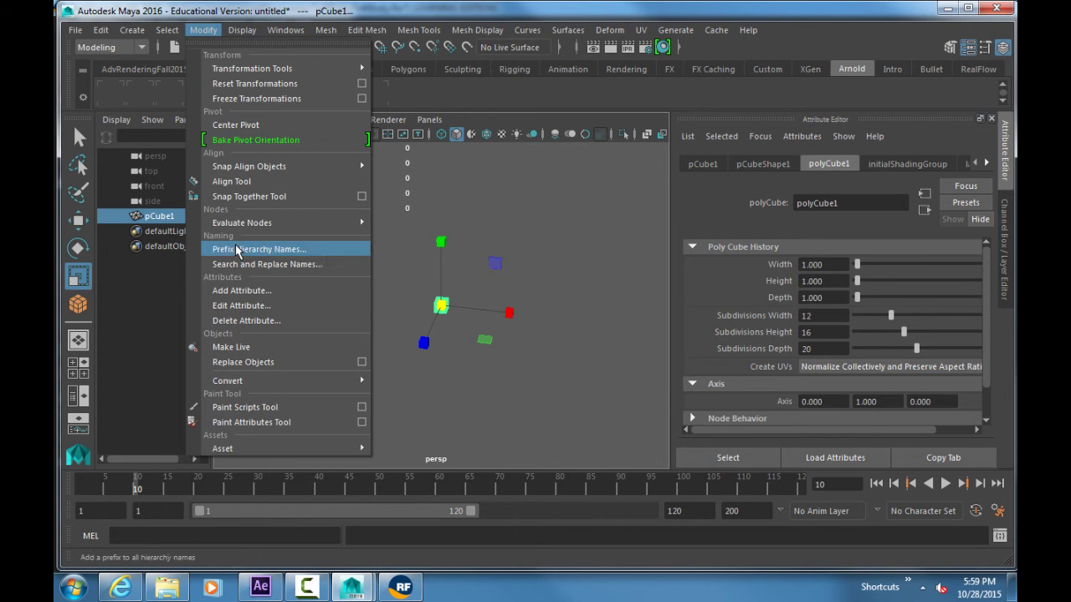
click(242, 126)
key(w)
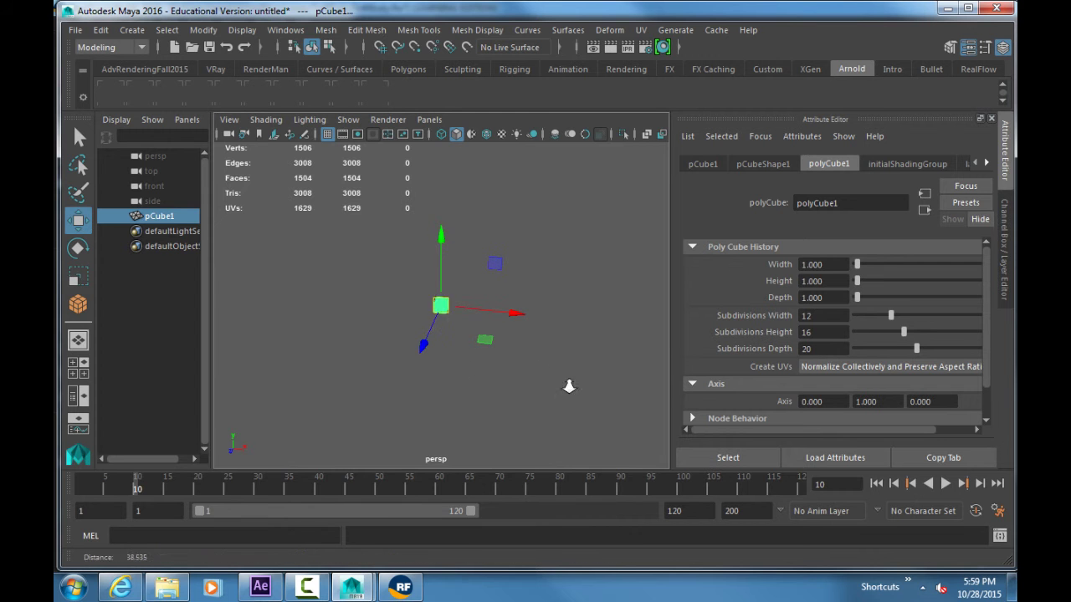
click(230, 119)
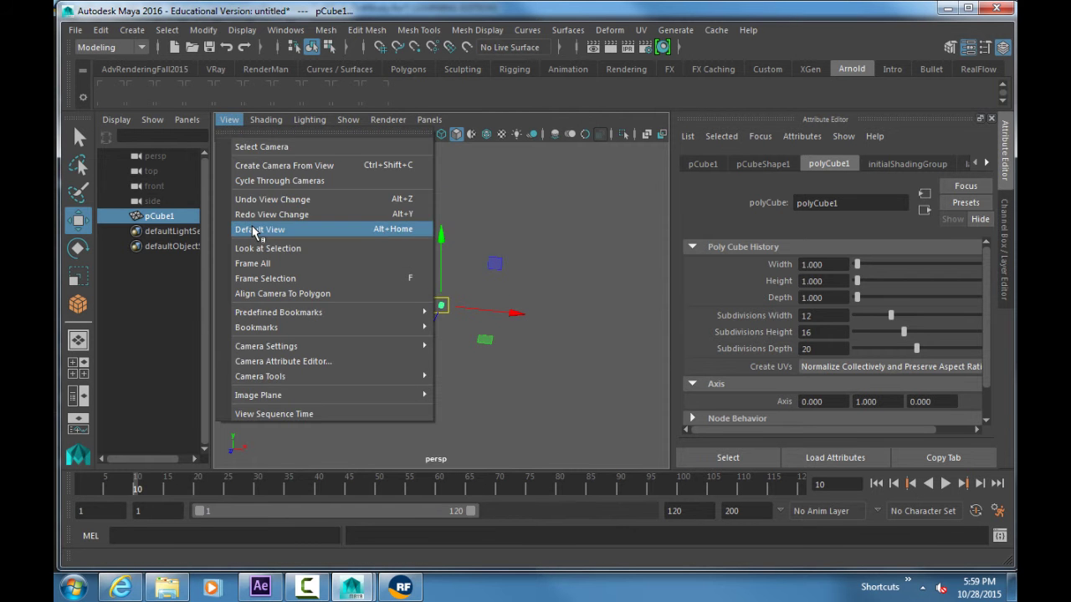
click(401, 230)
click(436, 304)
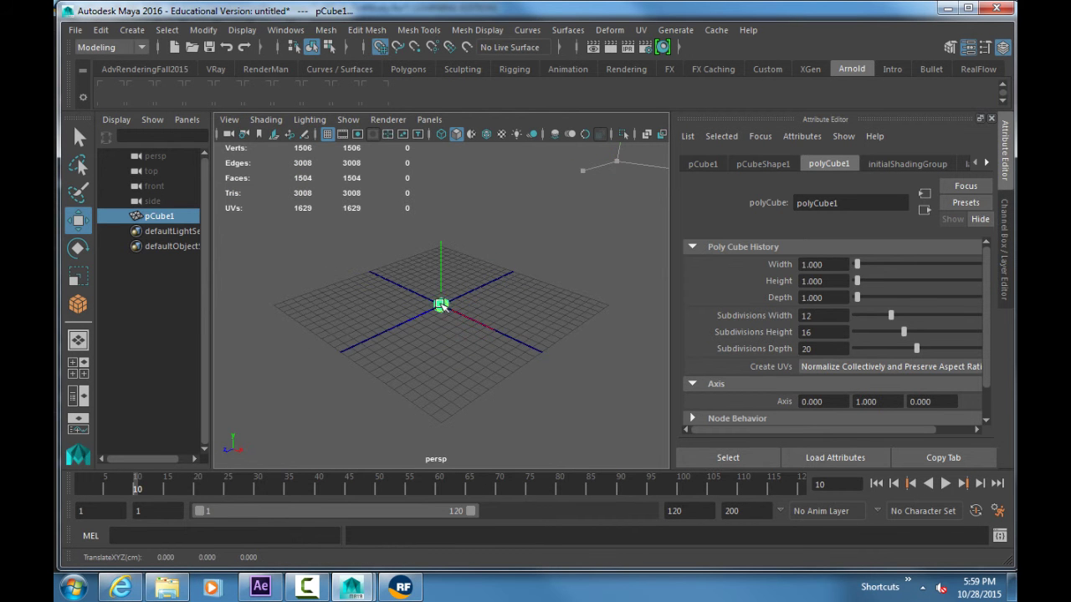
Step: Scale the cube into a flat slab about 22.6 long and 5.5 wide, and raise it about 5.3 above the grid
key(r)
drag(494, 329, 610, 384)
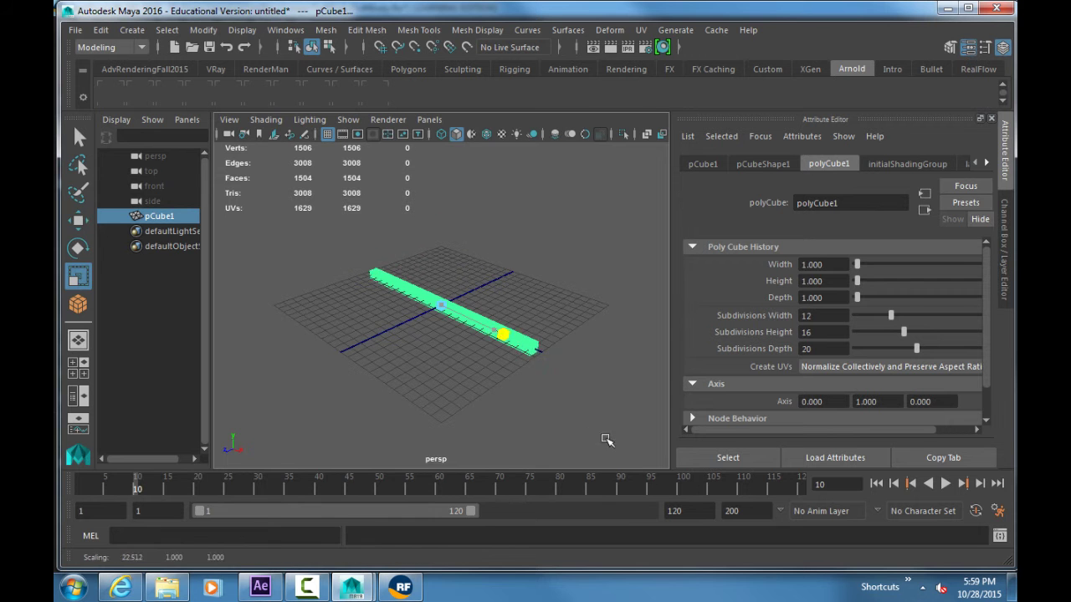
key(w)
drag(443, 261, 442, 190)
key(r)
drag(399, 281, 269, 309)
key(w)
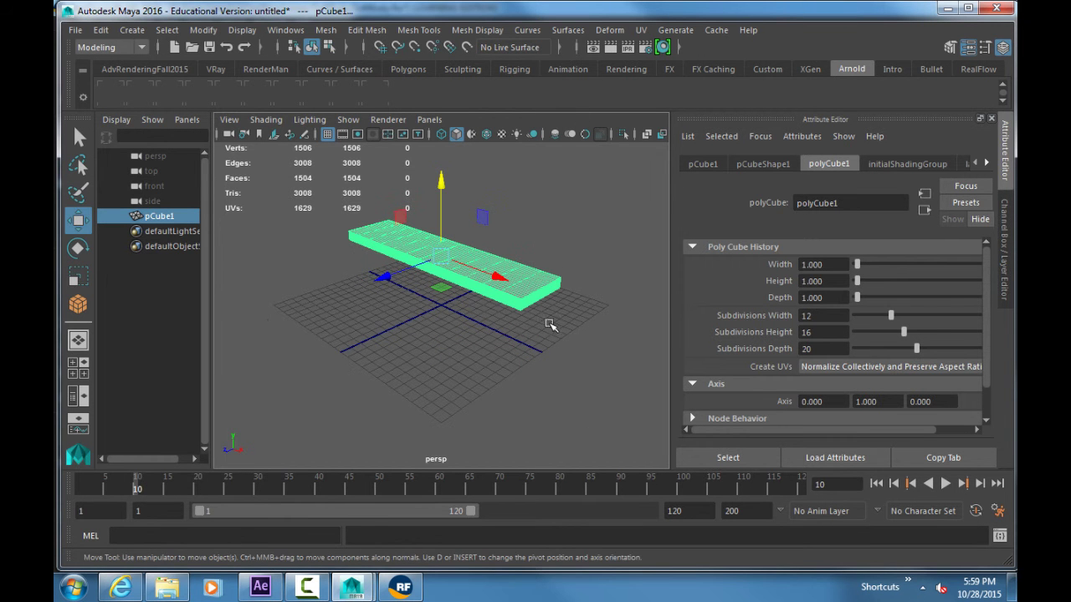
Step: Export the selected slab as an Alembic cache named RealFlow to the Desktop, using the time slider range 1 to 120
click(716, 30)
mouse_move(740, 57)
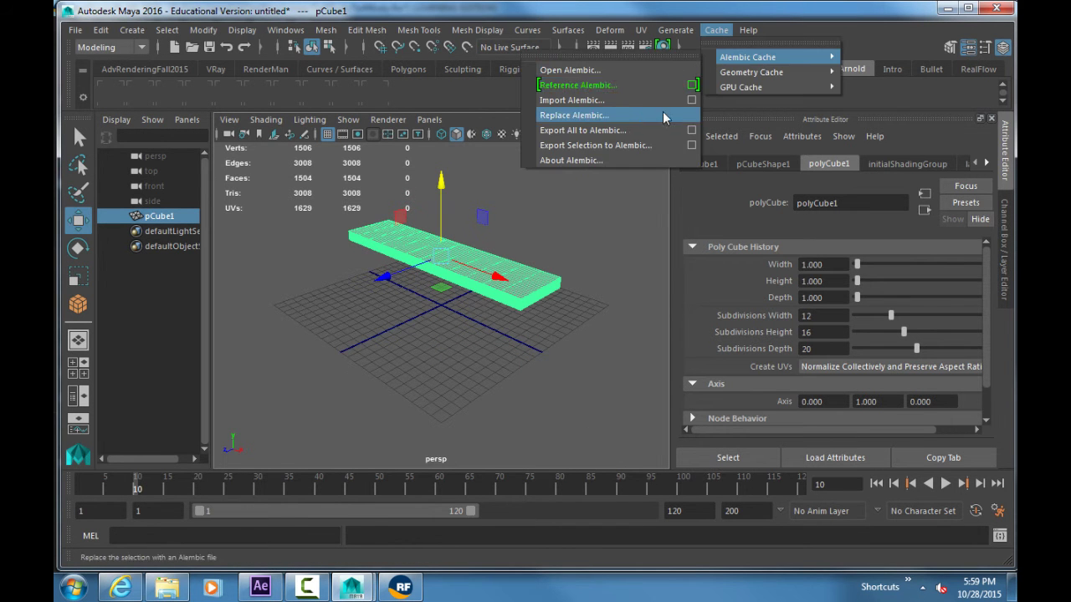
click(596, 142)
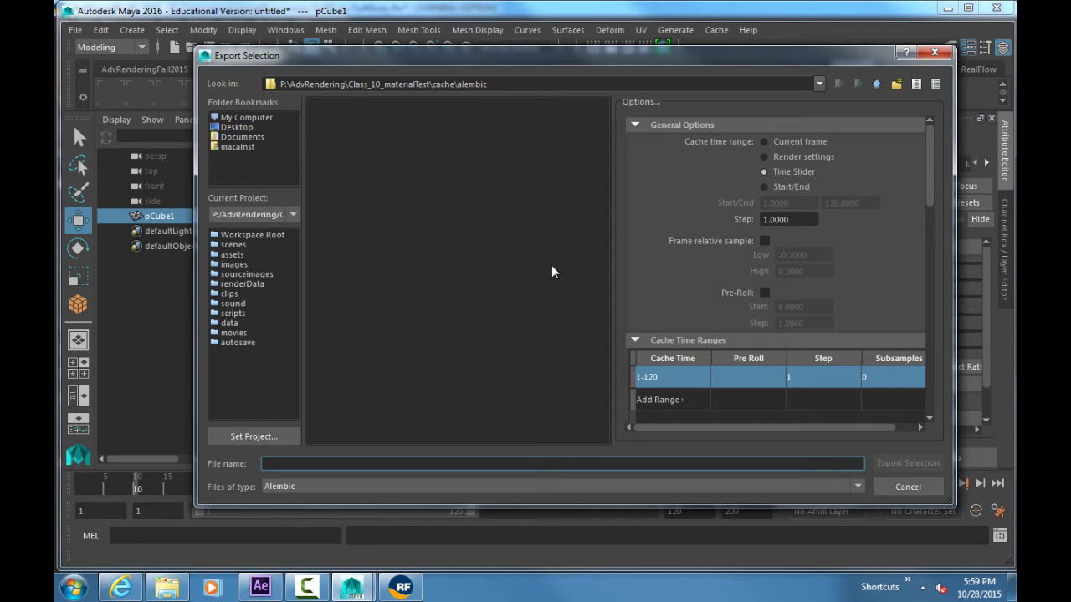
text(RealFlow)
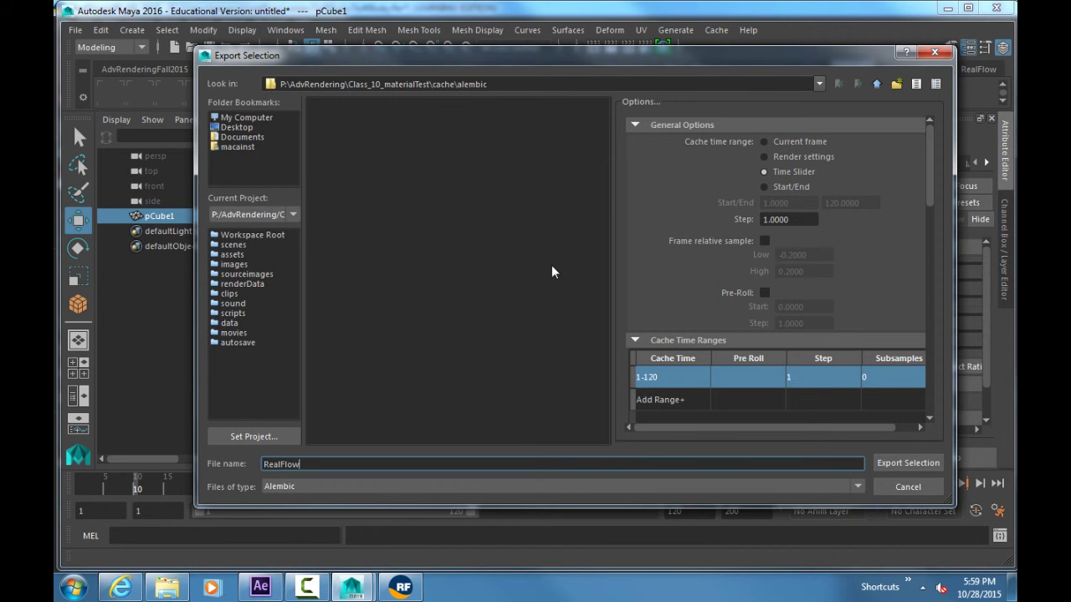
click(251, 127)
key(Return)
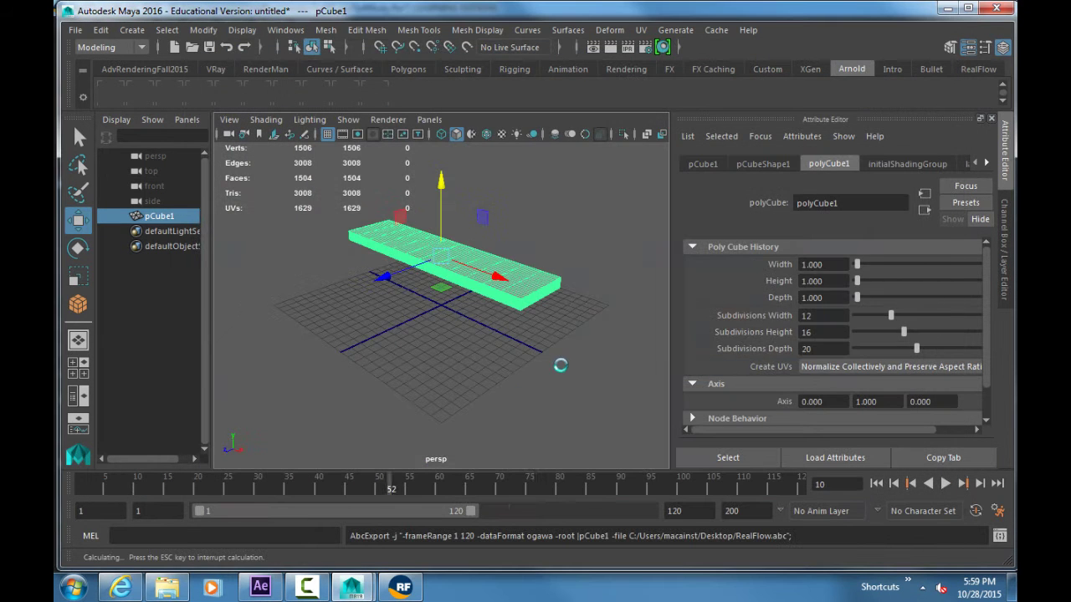
Step: Switch to RealFlow and import the RealFlow Alembic object from the Desktop into the SoftBody scene
key(alt+Tab)
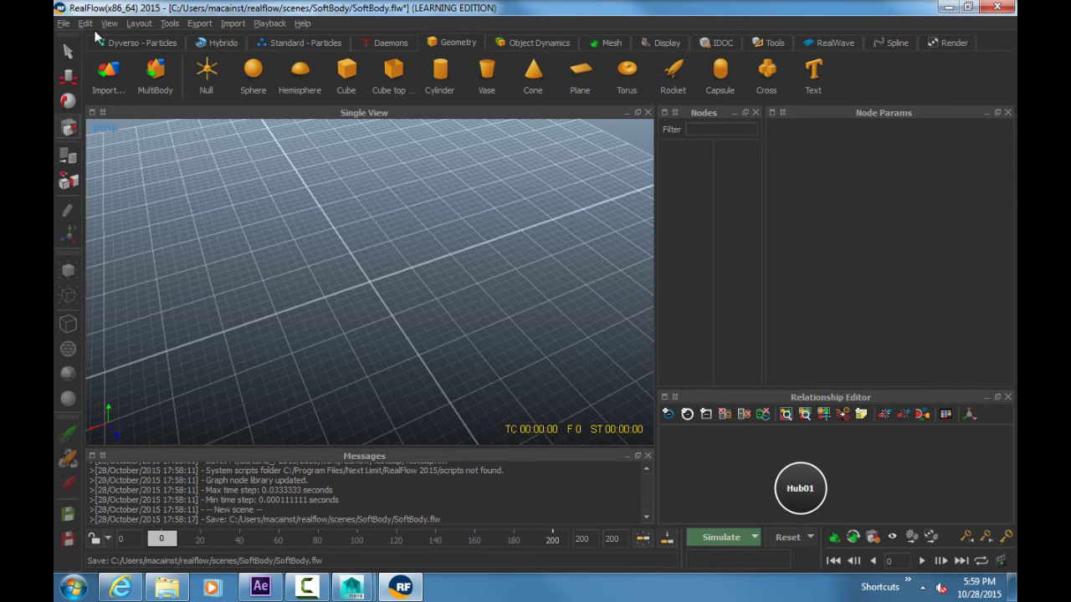
click(232, 24)
click(255, 44)
click(436, 322)
click(437, 321)
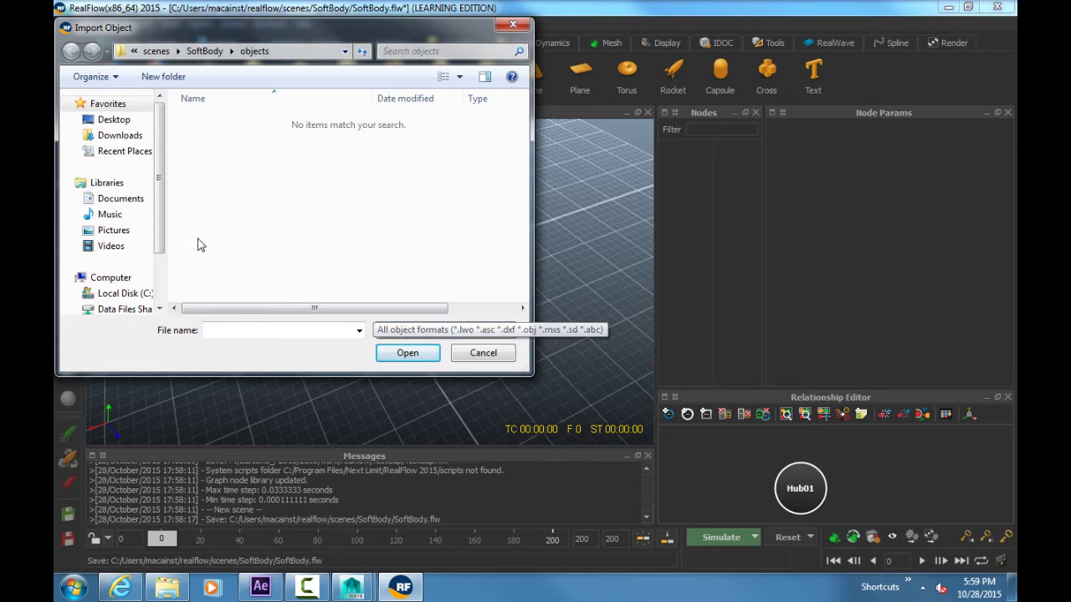
click(114, 120)
double_click(236, 241)
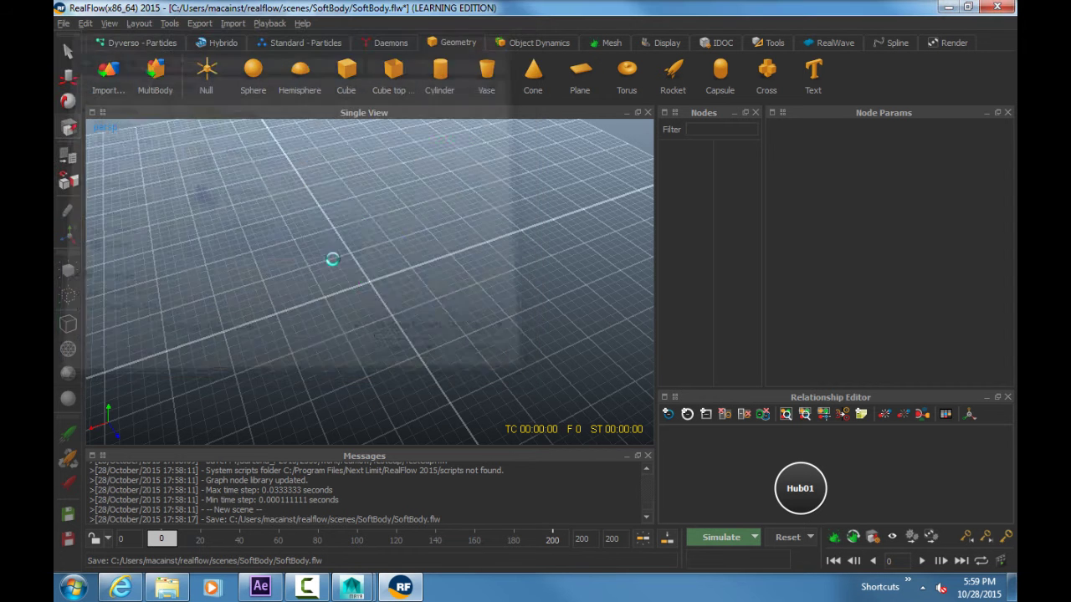
Step: Set the imported slab's dynamics to Soft body and deselect it
mouse_move(425, 277)
alt+mouse_down()
mouse_move(437, 240)
mouse_move(464, 252)
mouse_move(445, 277)
alt+mouse_up()
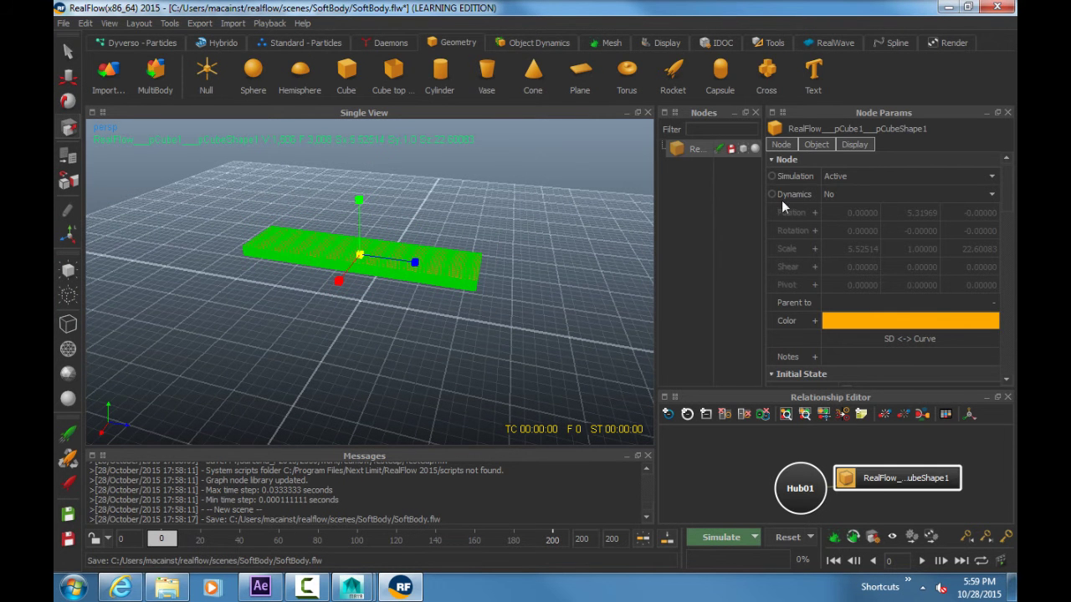
click(846, 194)
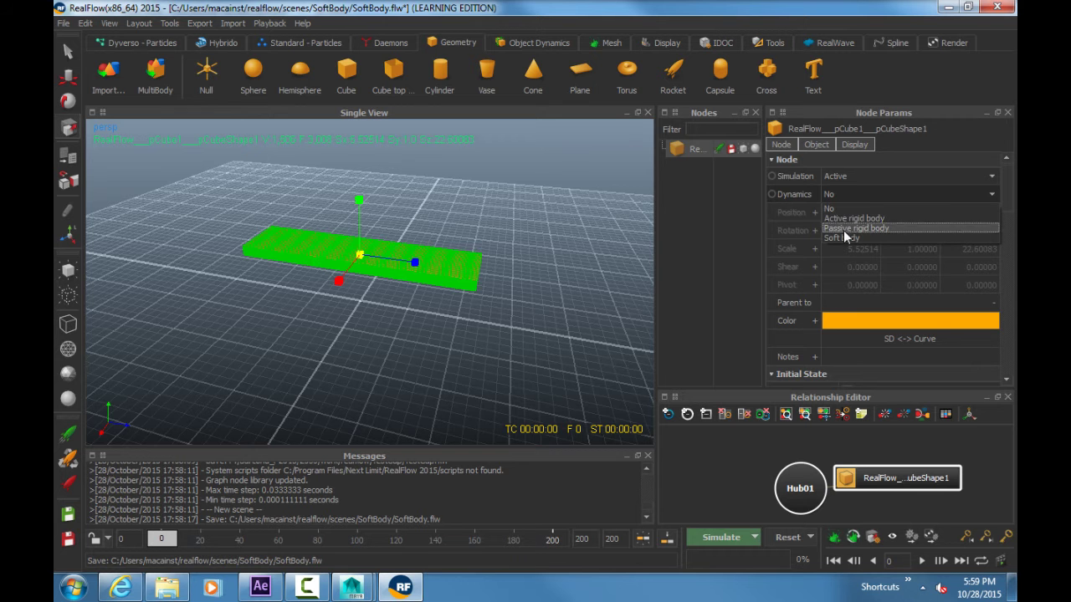
click(553, 236)
click(553, 236)
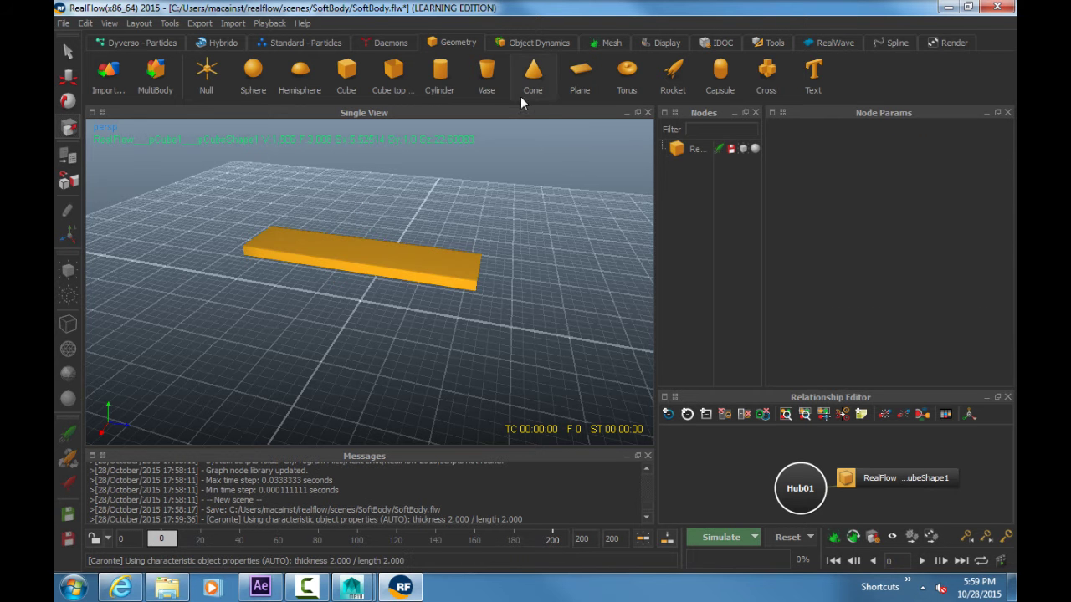
Step: Add a ground plane under the slab, scaled to about 15.2 by 14.9
click(580, 80)
drag(418, 313, 313, 238)
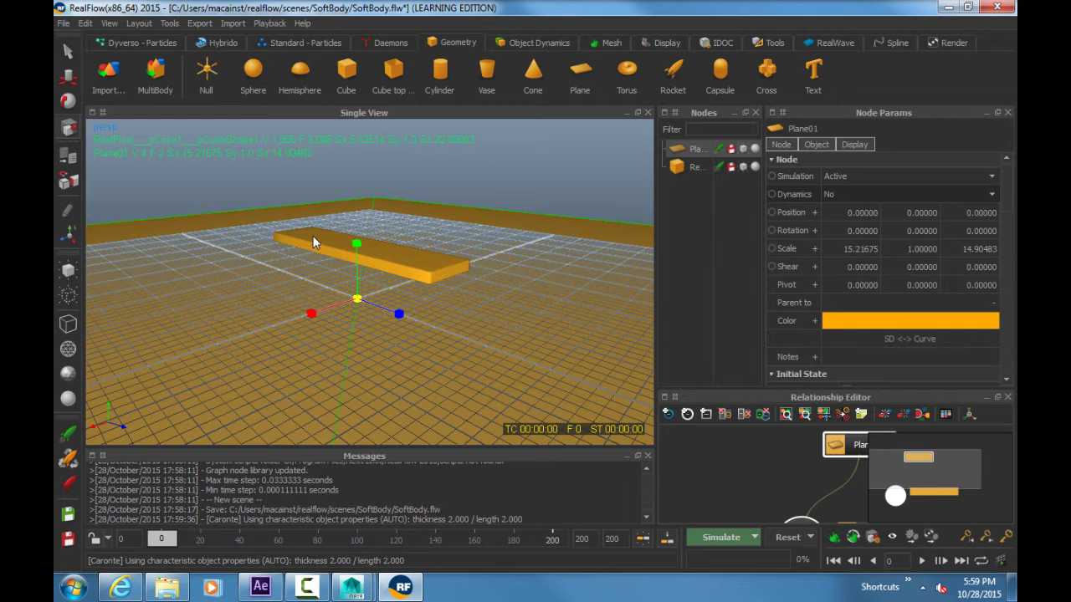
Step: Try to move the soft-body slab higher above the ground plane
click(313, 237)
key(w)
drag(359, 198, 359, 143)
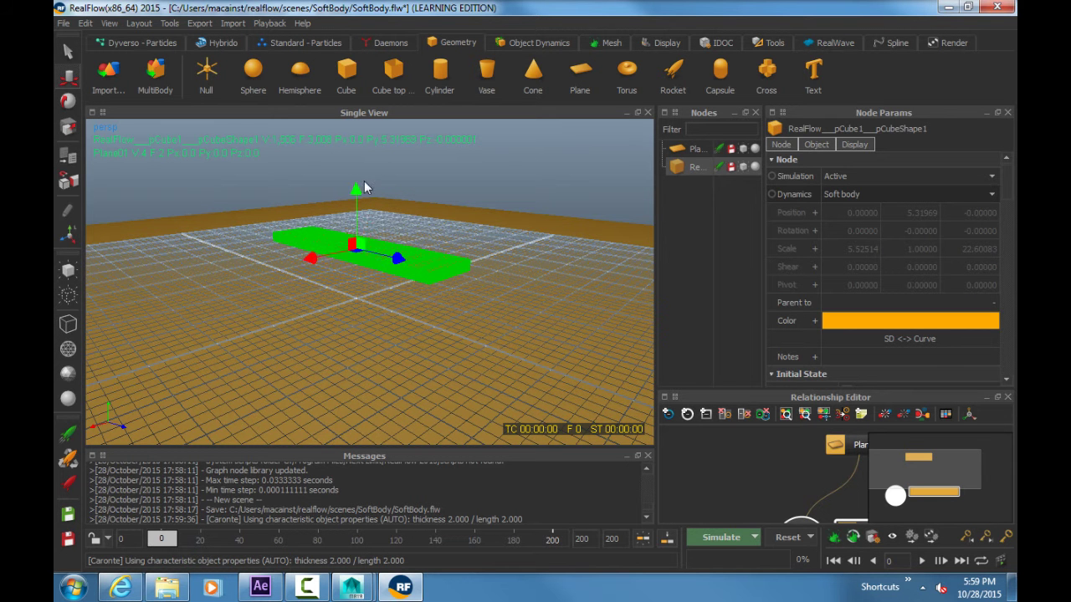
click(400, 176)
alt+drag(400, 176, 459, 205)
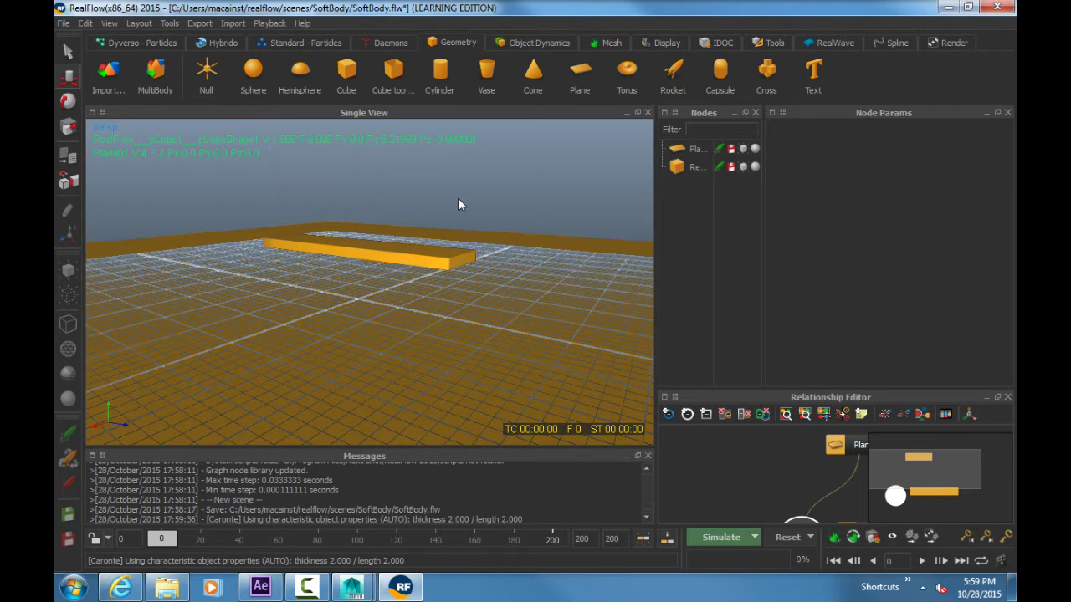
Step: Run the soft-body simulation for about 10 frames, reset it to frame 0 and return to Maya
key(ctrl+a)
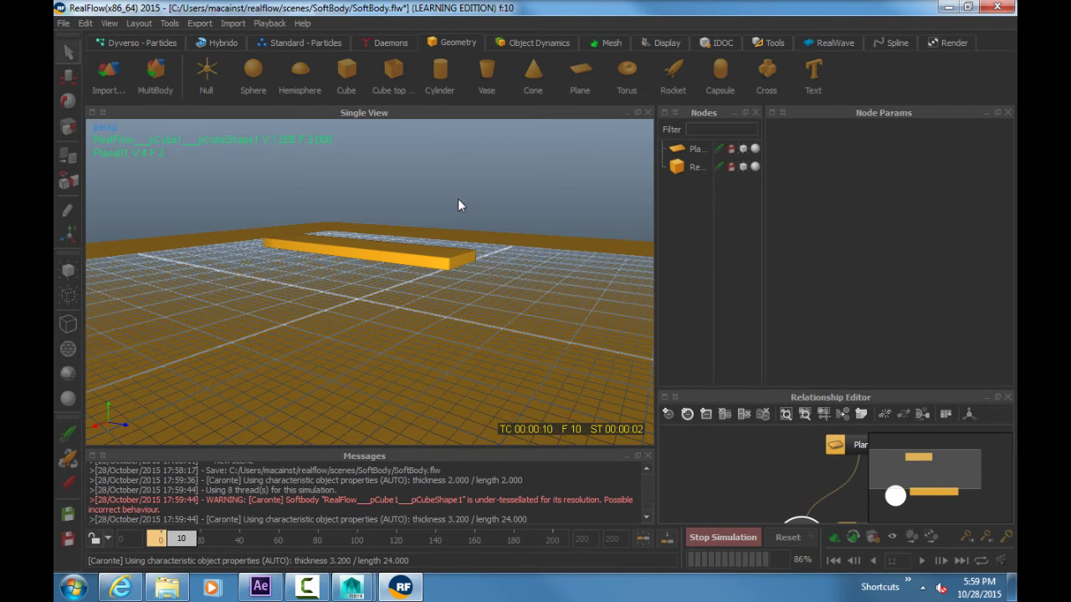
key(Escape)
click(789, 538)
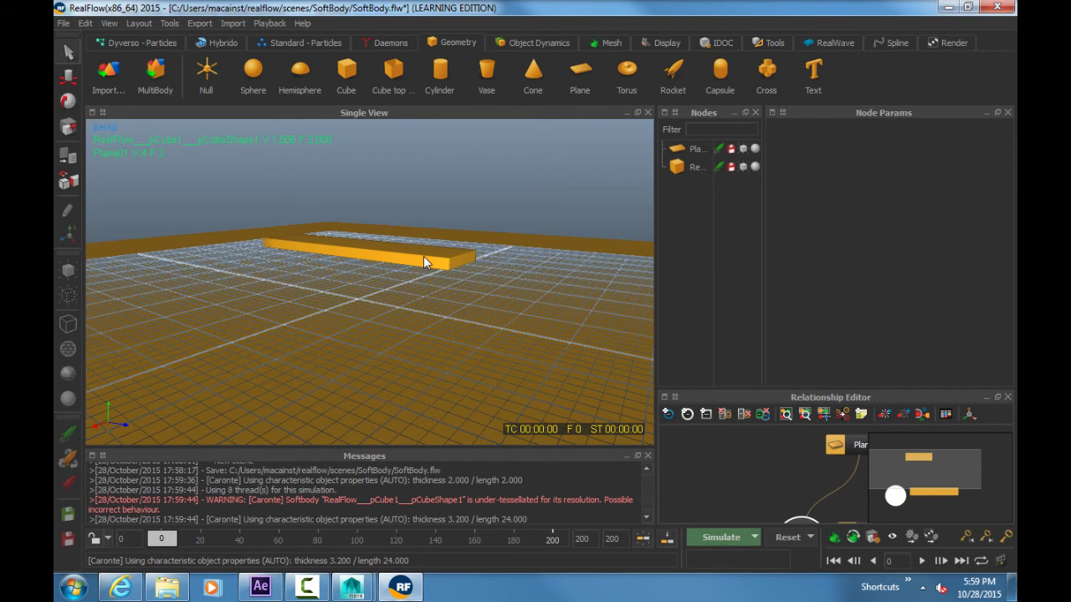
click(427, 261)
click(527, 264)
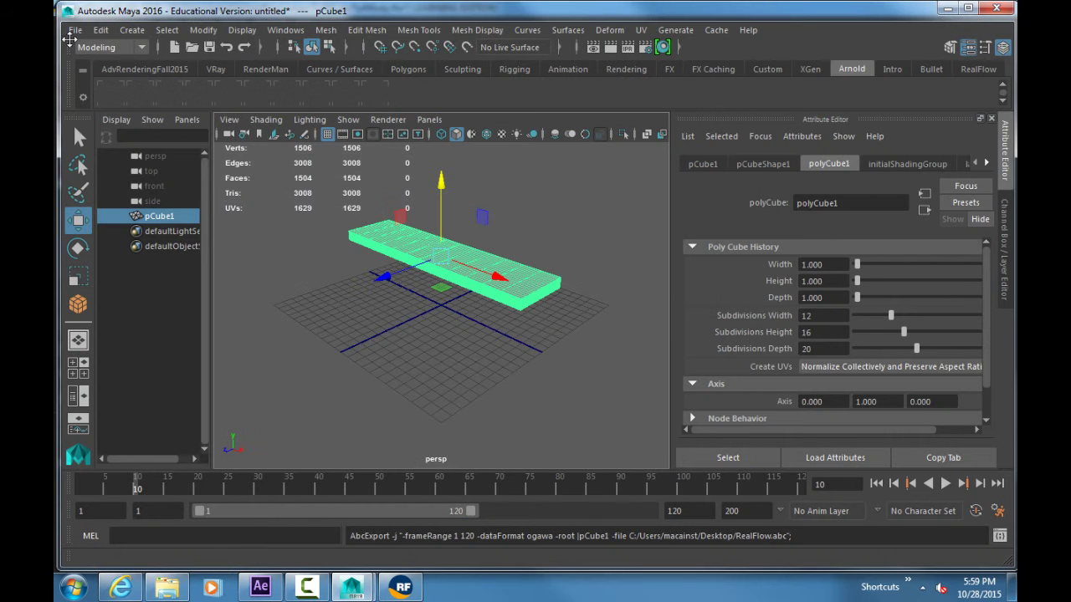
Step: Switch to RealFlow and check which file formats its object import supports, leaving the import without loading a file
click(74, 30)
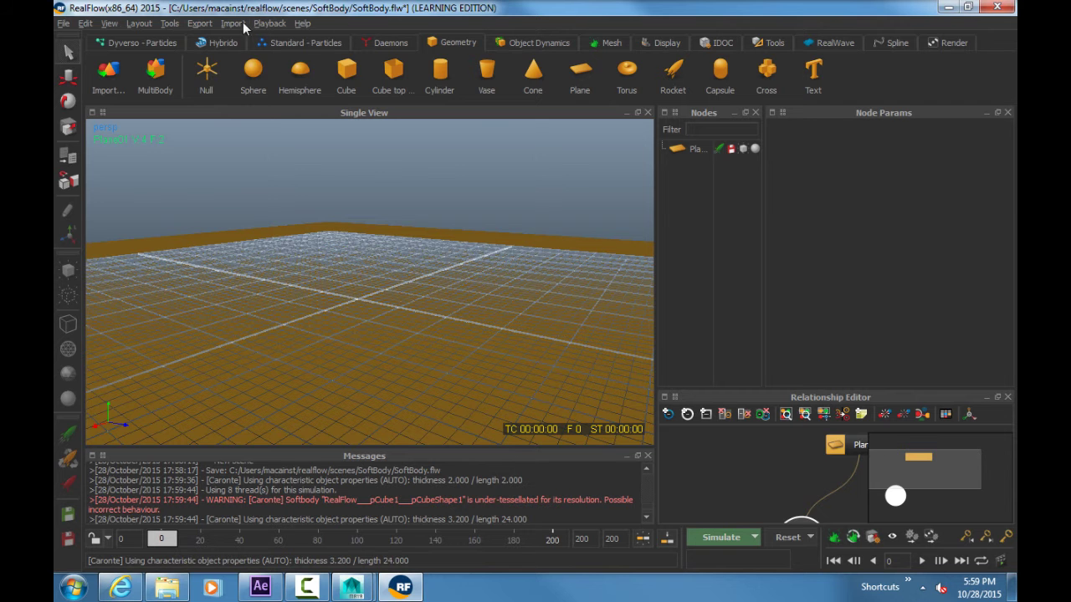
click(234, 23)
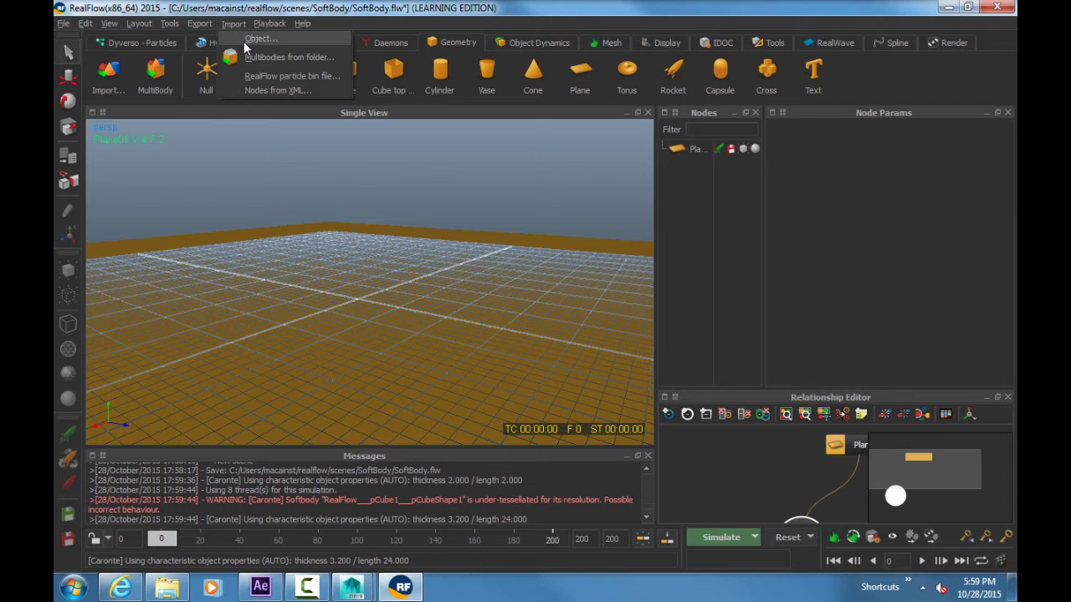
click(255, 42)
click(435, 331)
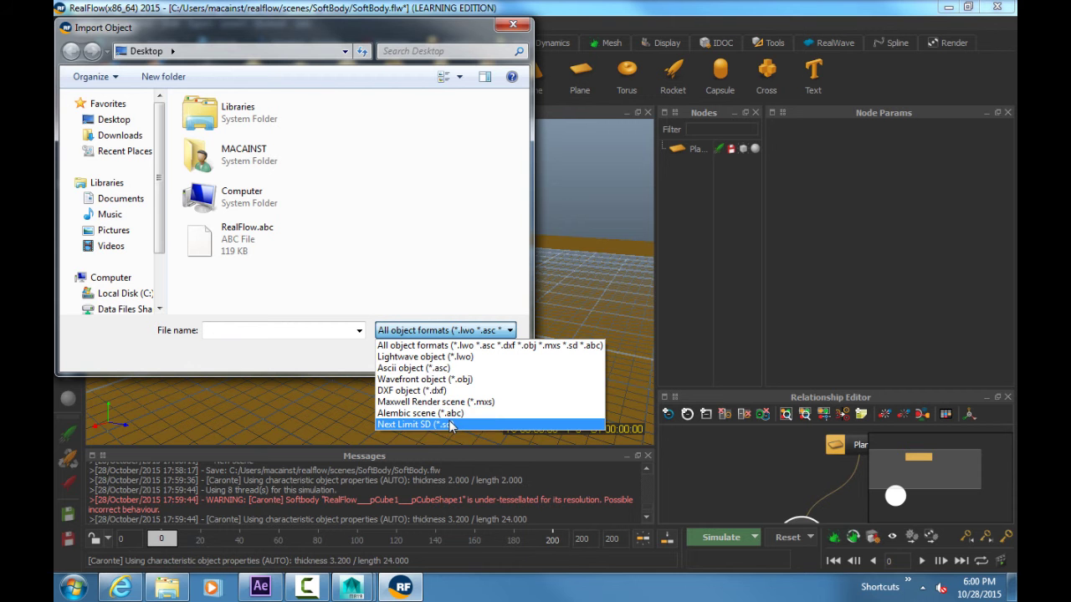
click(447, 295)
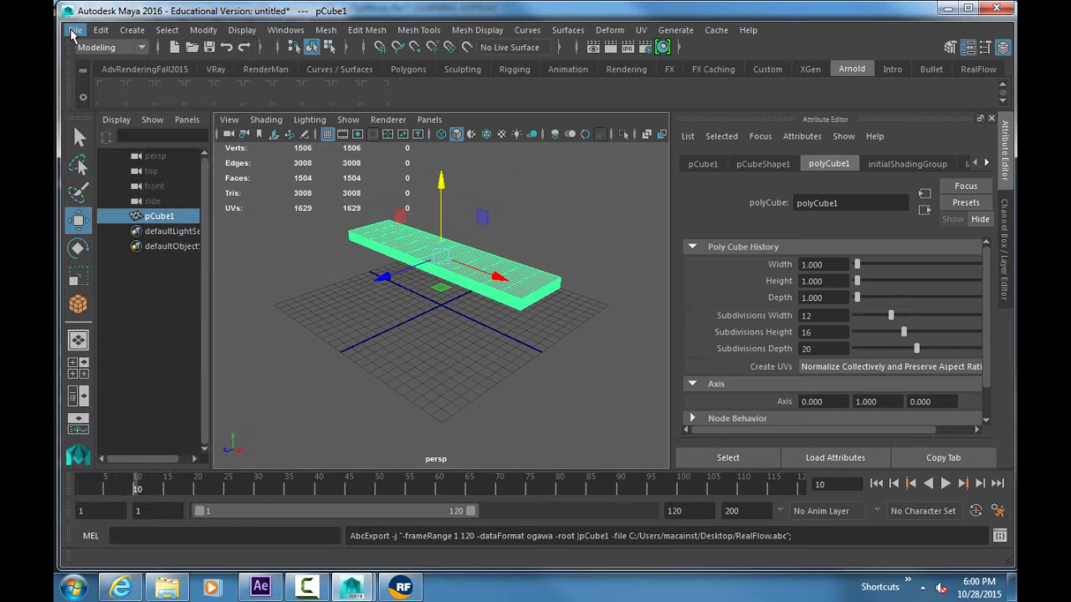
Step: Return to Maya and export the selected slab to the Desktop as an OBJ file named RealFlow
click(75, 31)
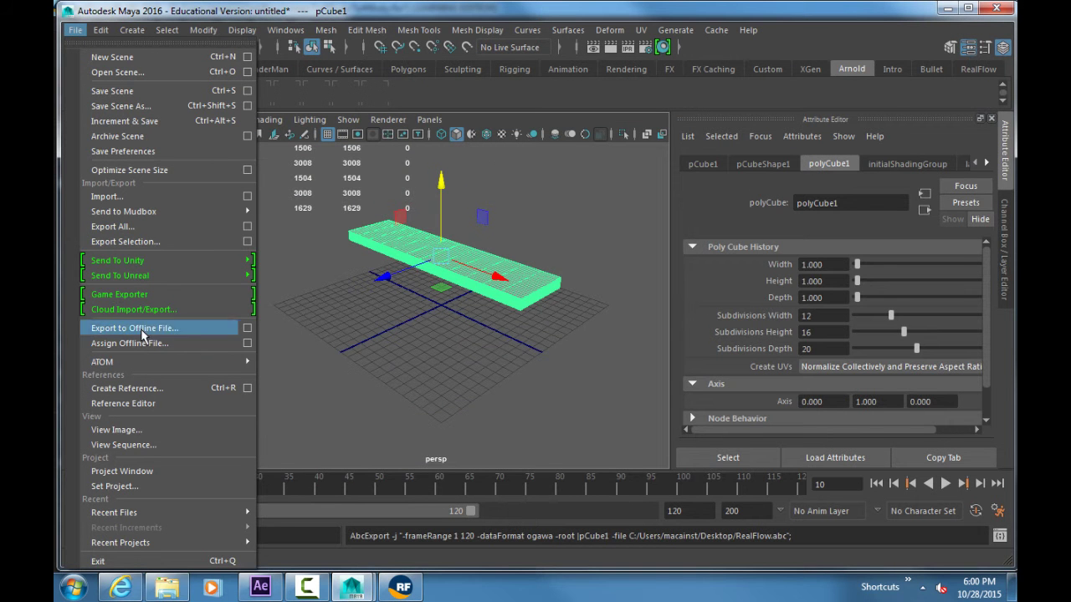
click(149, 241)
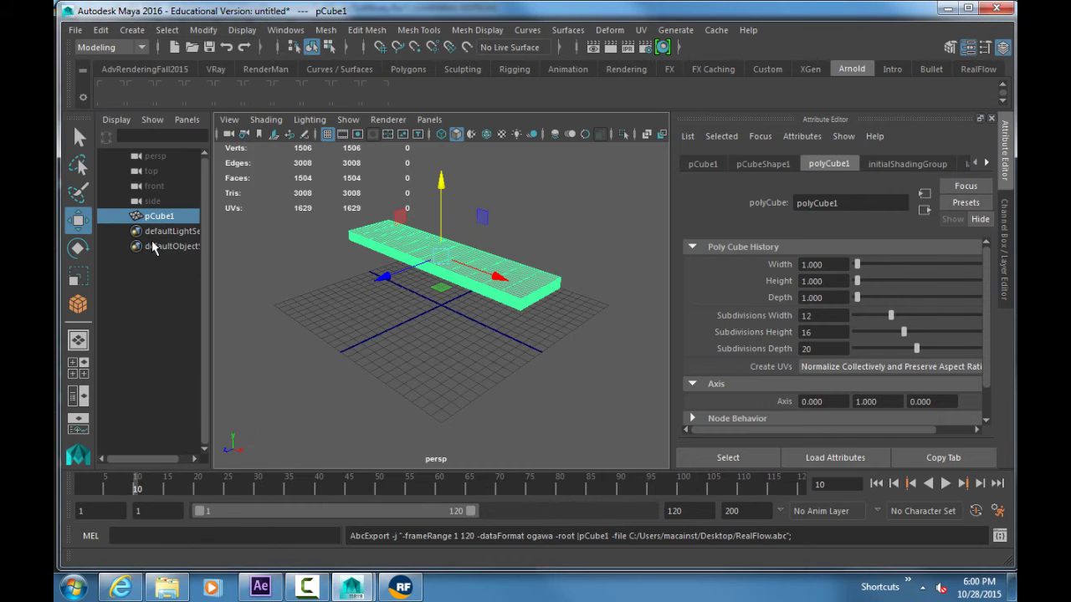
click(432, 487)
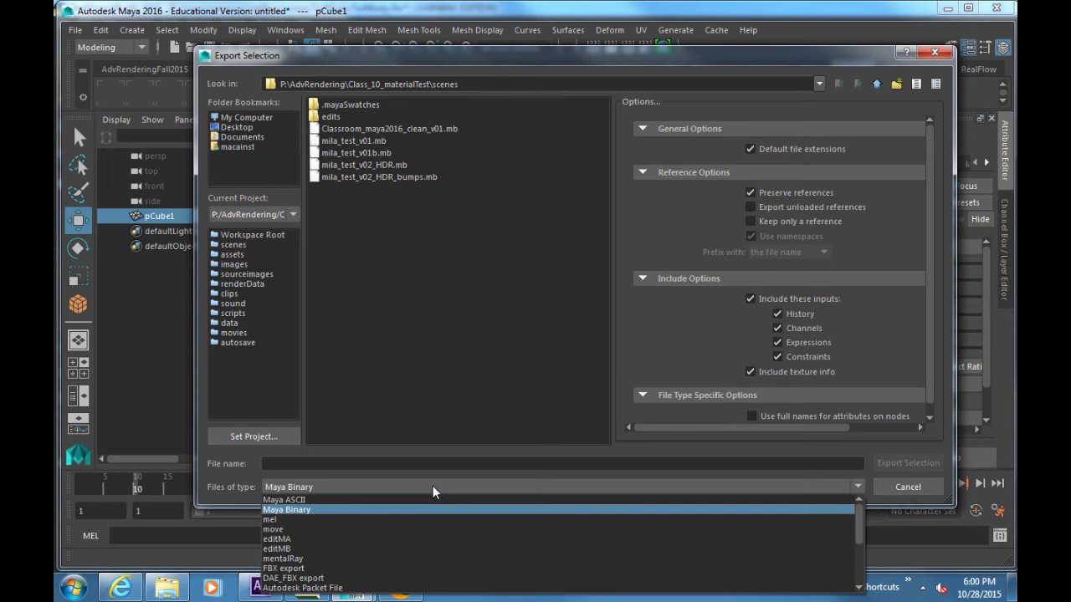
key(o)
click(385, 467)
click(379, 466)
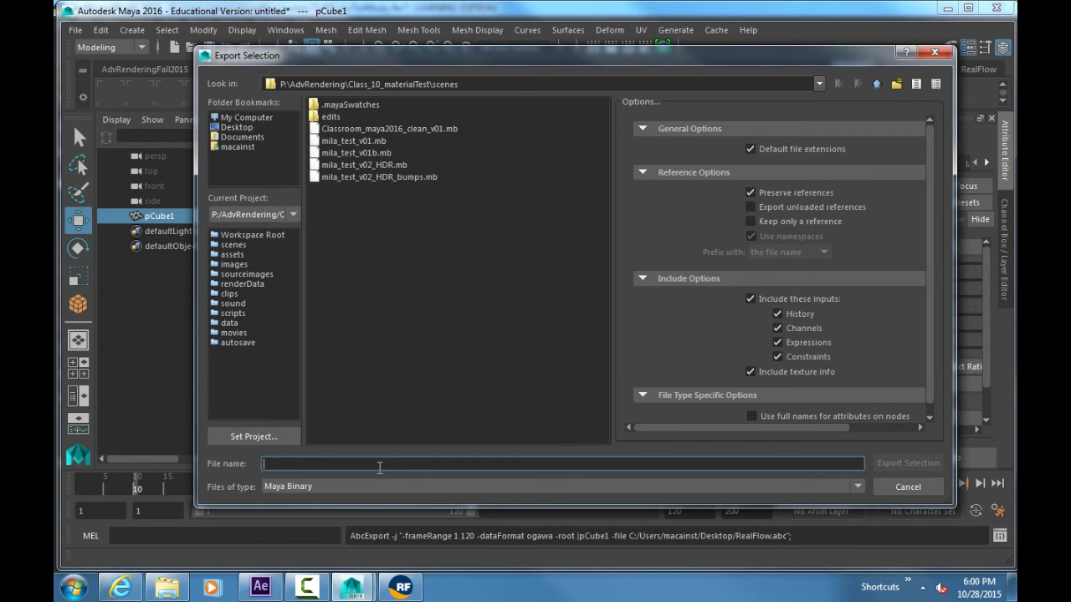
text(RealFlow)
key(Tab)
key(o)
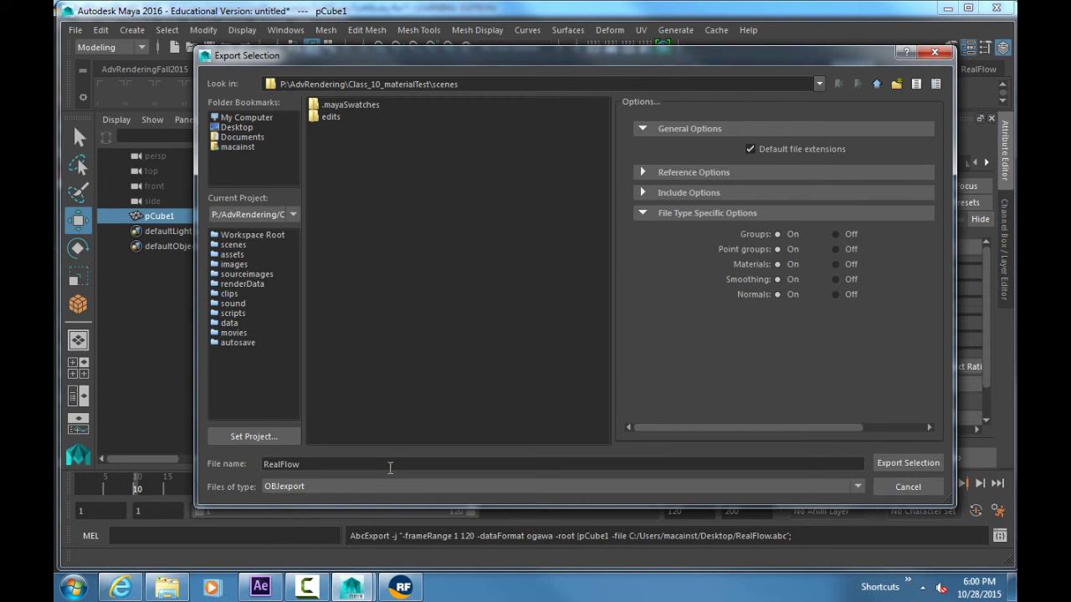
click(241, 127)
key(Return)
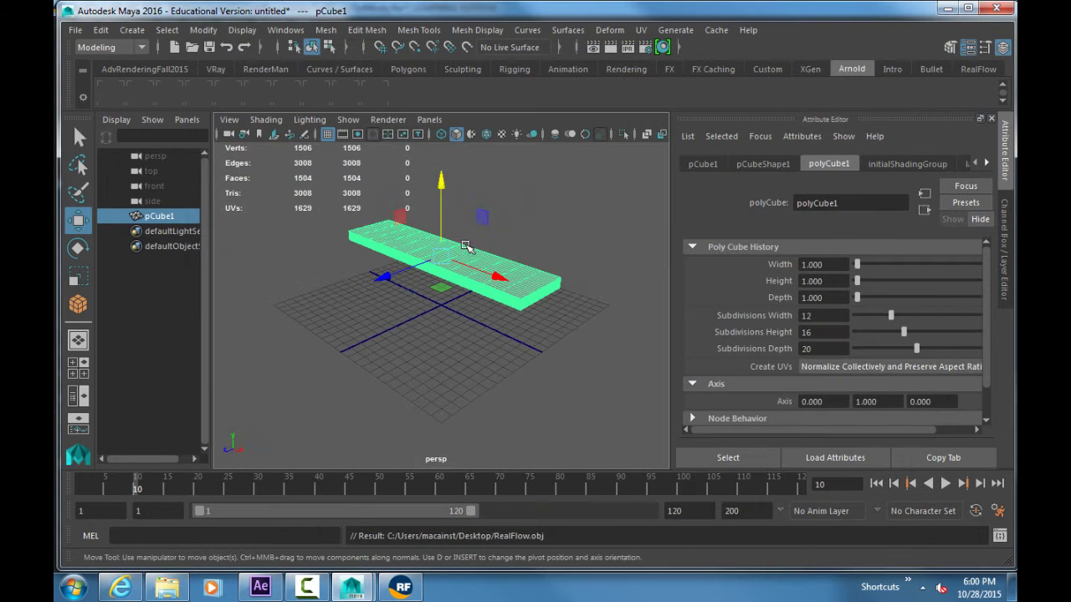
Step: Switch to RealFlow and try to import RealFlow.obj from the Desktop
key(alt+Tab)
click(234, 23)
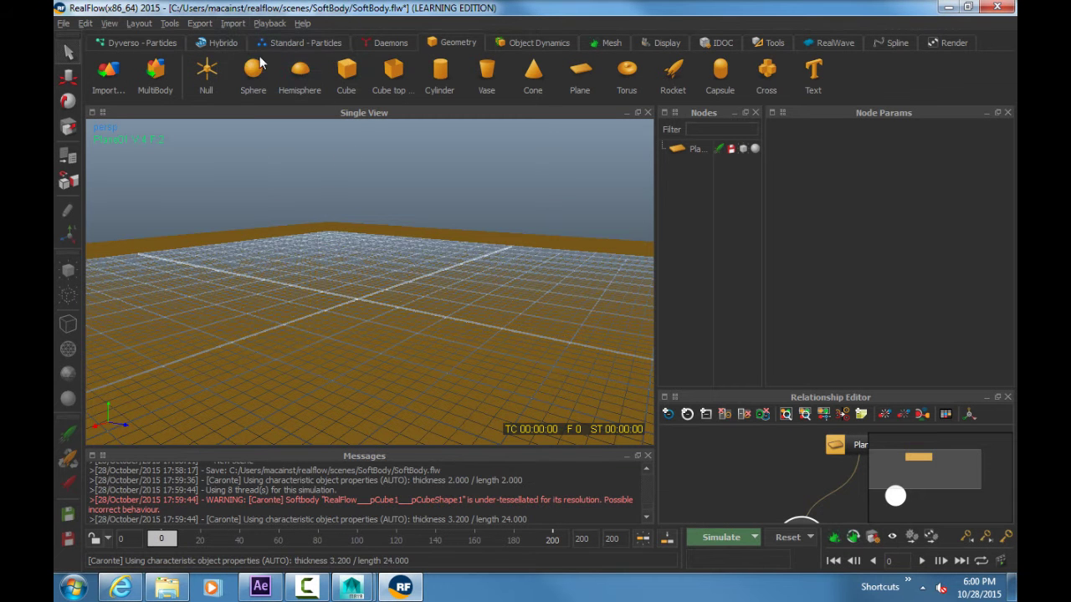
click(276, 90)
double_click(245, 277)
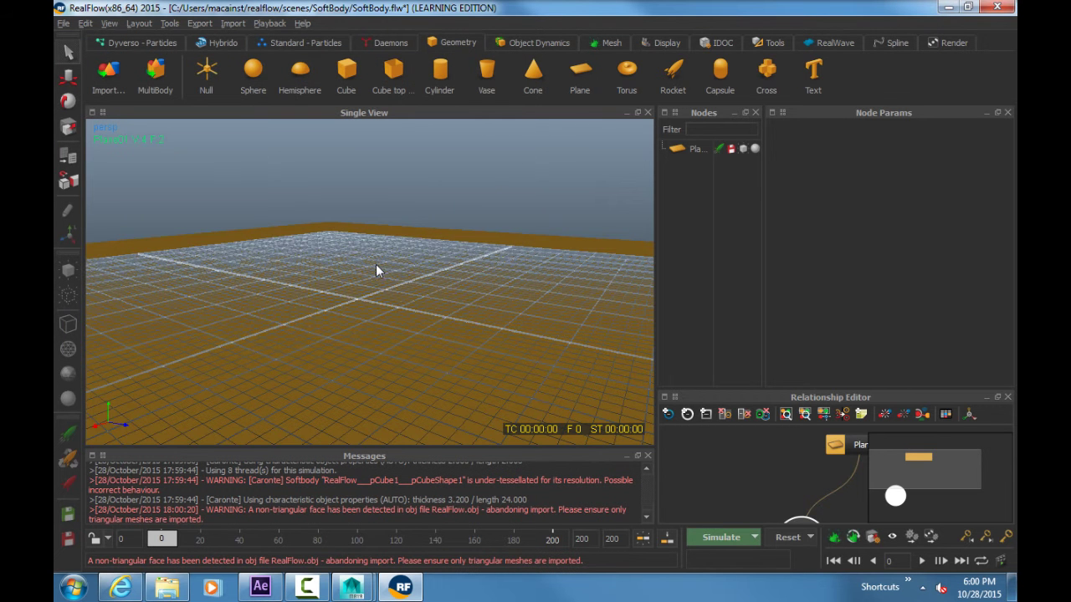
alt+drag(499, 306, 404, 300)
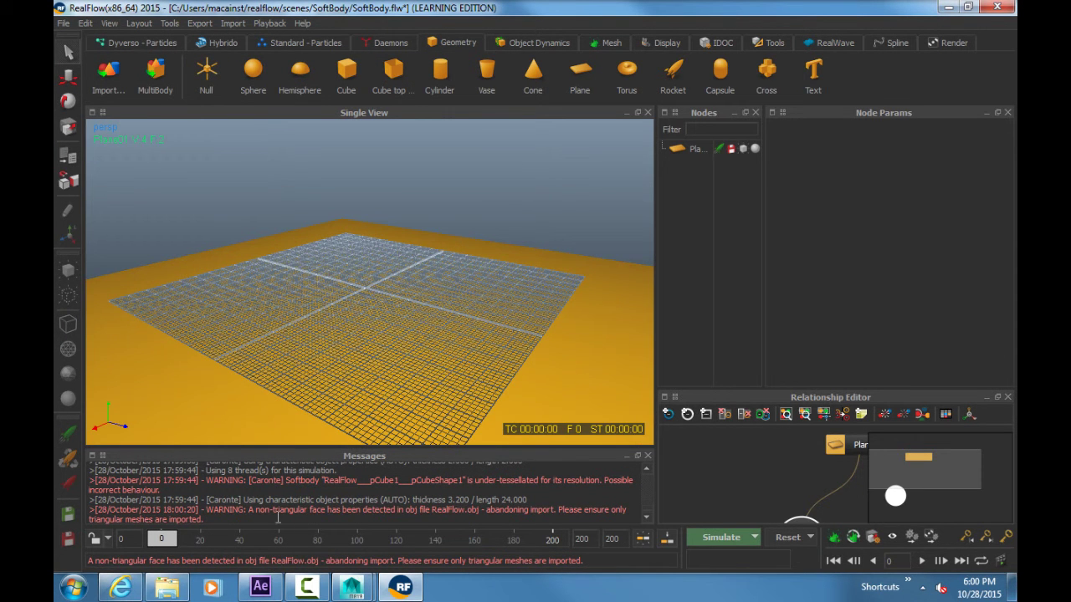
Step: Go back to Maya, triangulate the slab mesh and return it to object selection
key(alt+Tab)
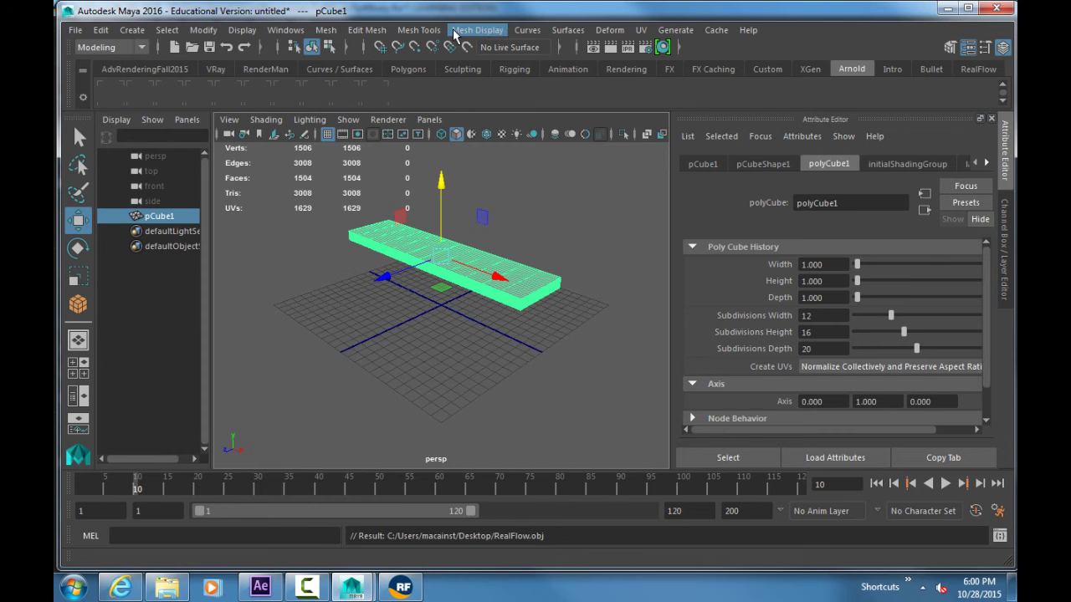
click(335, 32)
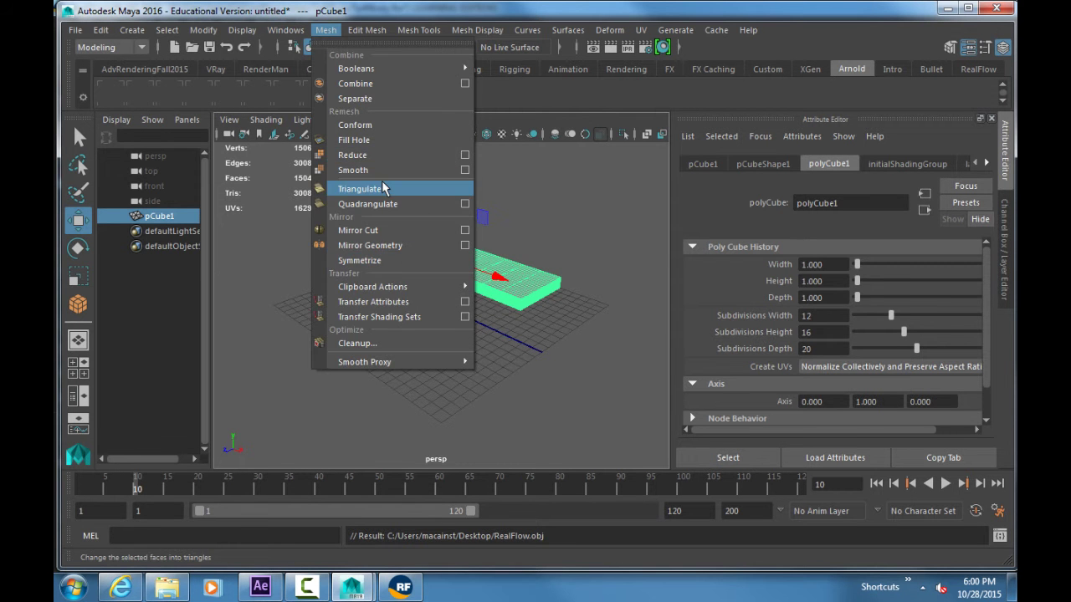
click(383, 188)
scroll(444, 251, up, 3)
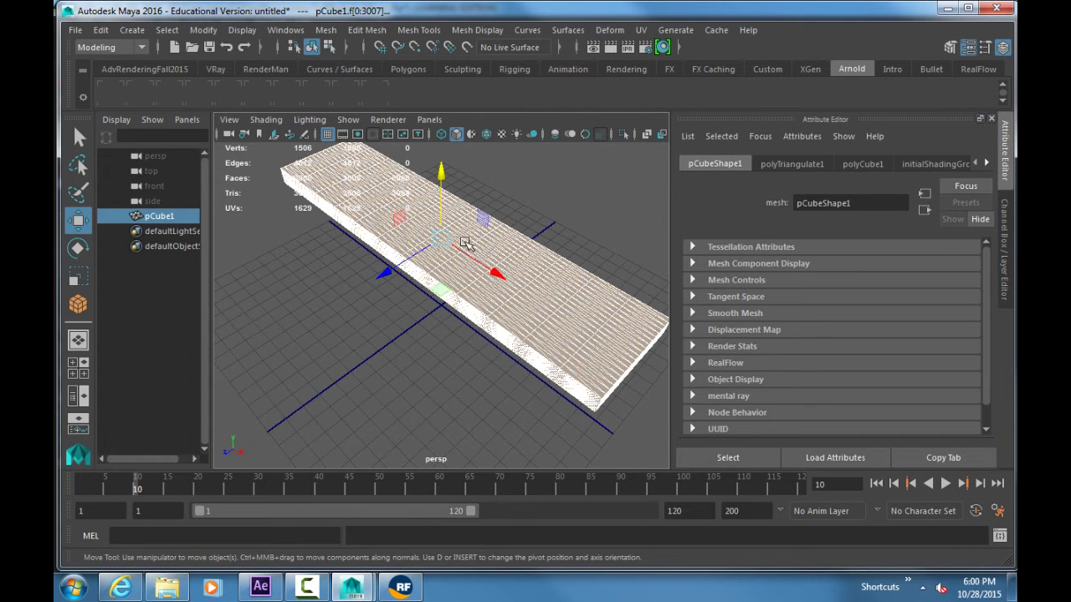
right_drag(466, 242, 456, 234)
right_drag(343, 188, 357, 194)
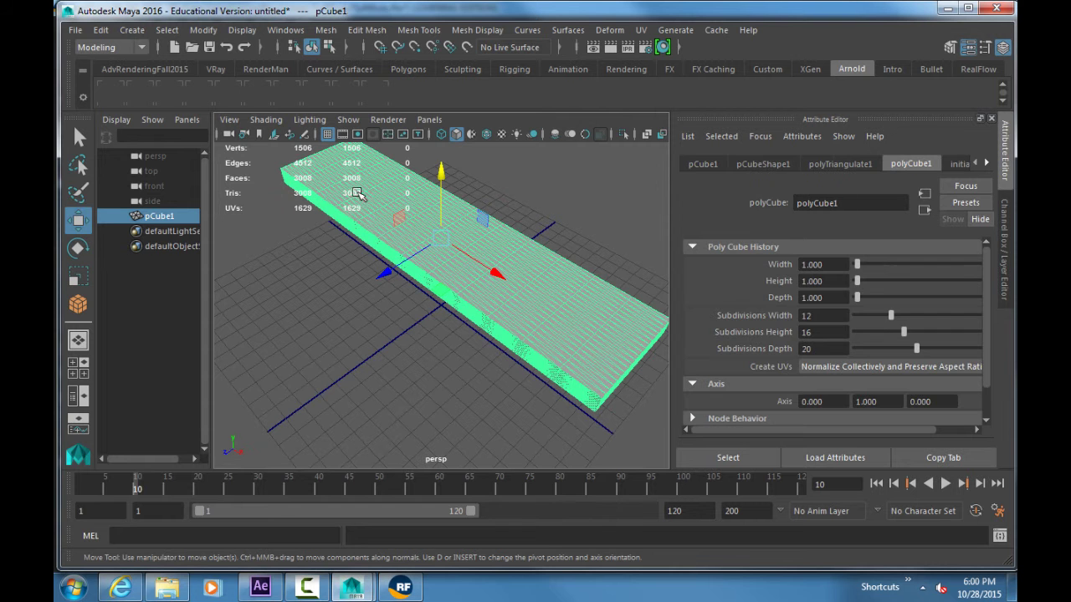
Step: Export the triangulated slab as OBJ over the existing RealFlow.obj on the Desktop
click(76, 31)
click(146, 242)
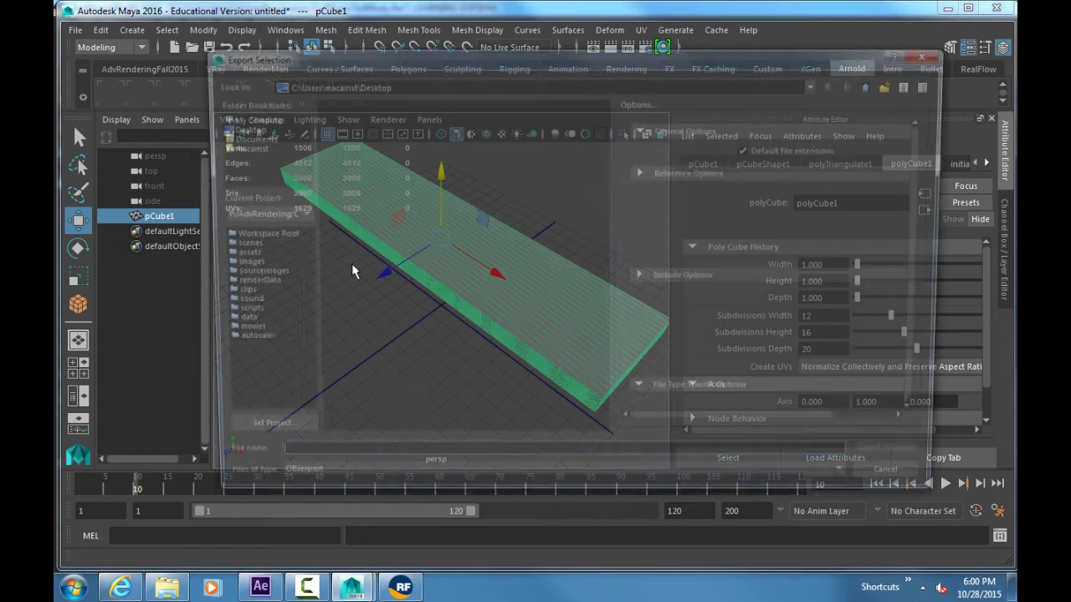
click(380, 458)
text(RealFlow)
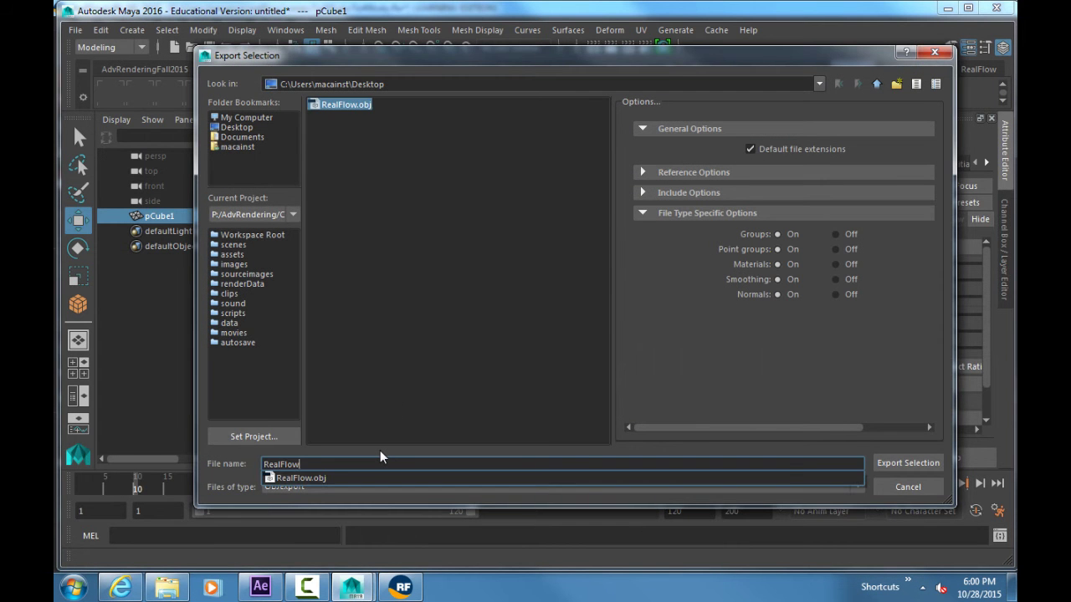
key(Return)
key(Return)
Step: Switch to RealFlow and import the triangulated RealFlow.obj from the Desktop
key(alt+Tab)
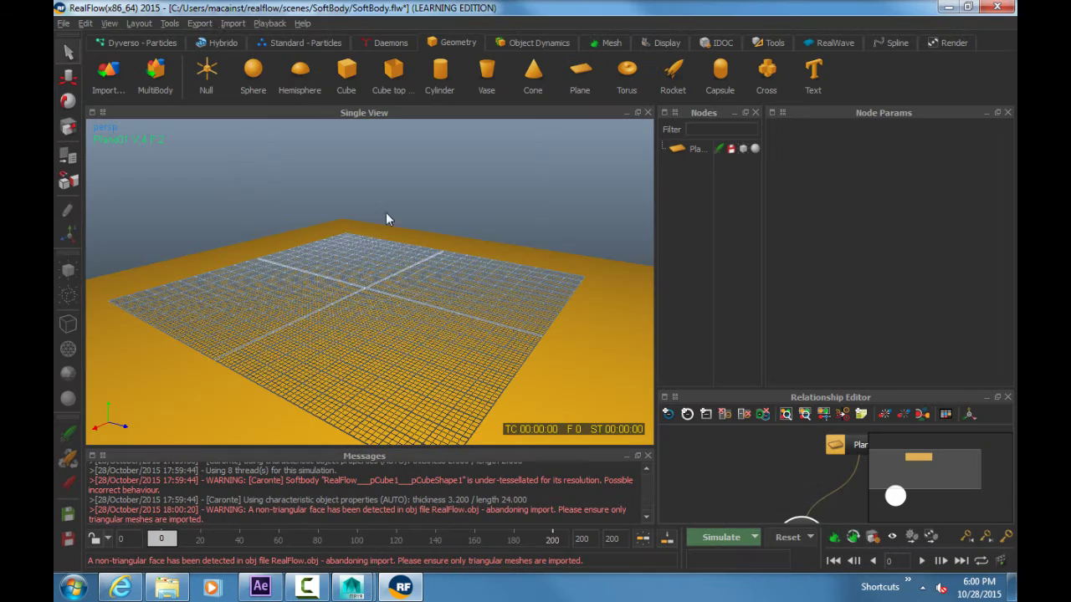
click(233, 23)
click(251, 40)
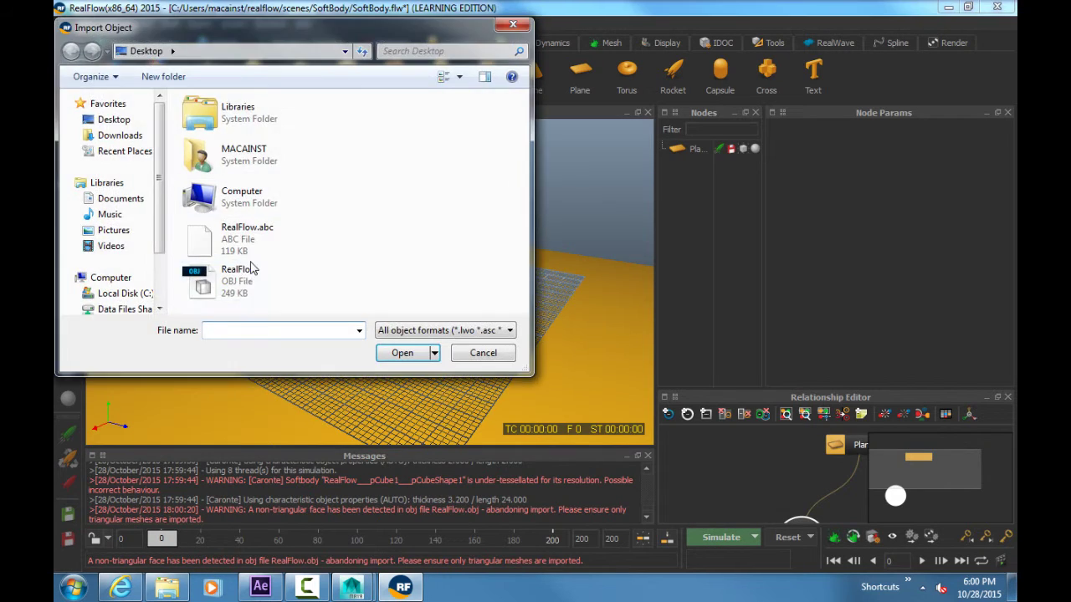
double_click(251, 268)
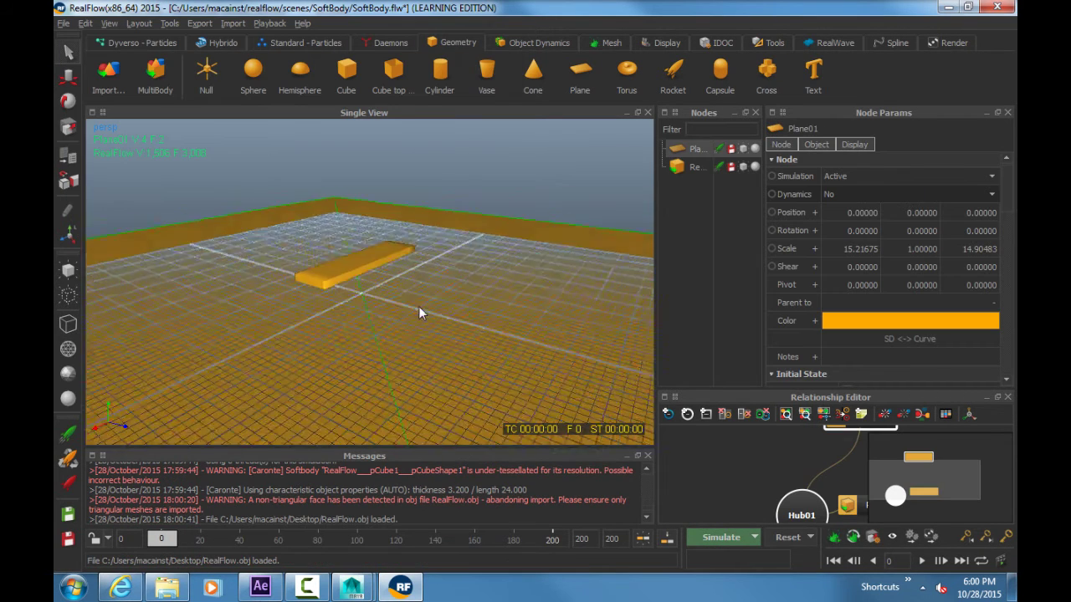
Step: Raise the imported slab to about Y 10.09 and add a duplicate above it at about Y 19.08, rotated about 33.5° around Y
alt+drag(418, 306, 416, 259)
click(393, 258)
key(w)
key(ctrl+d)
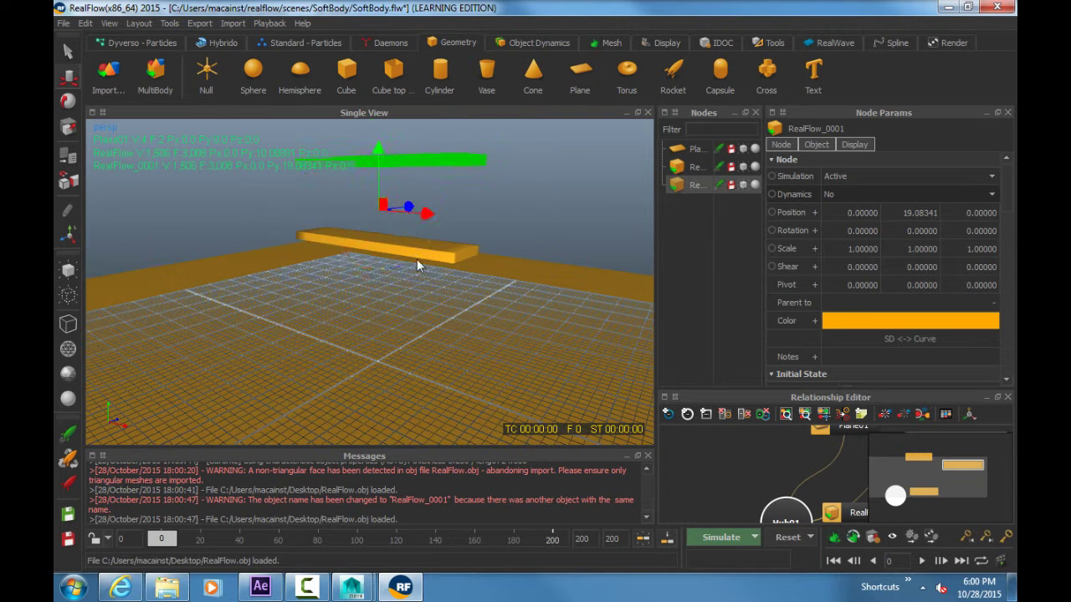
key(e)
drag(388, 220, 637, 212)
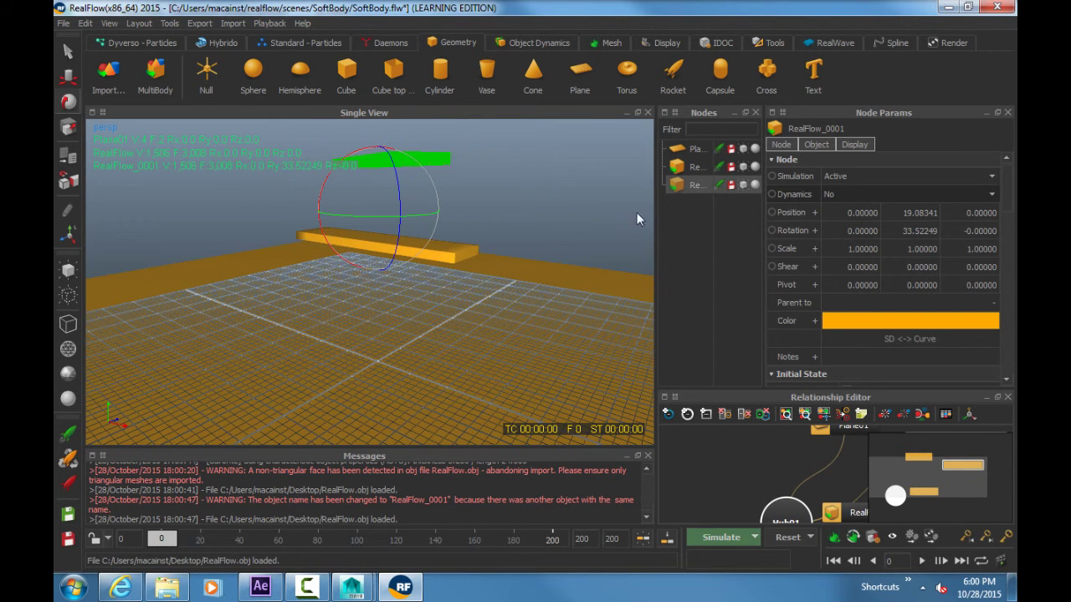
Step: Set the dynamics of both the upper and lower slabs to Soft body and deselect them
click(835, 195)
click(857, 236)
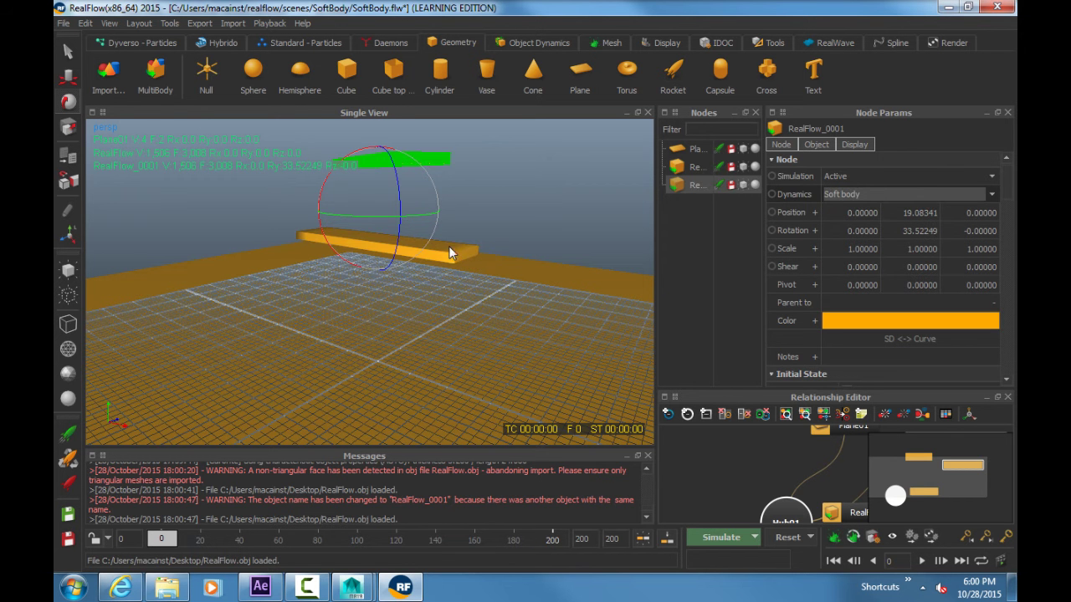
click(448, 246)
click(840, 195)
click(834, 234)
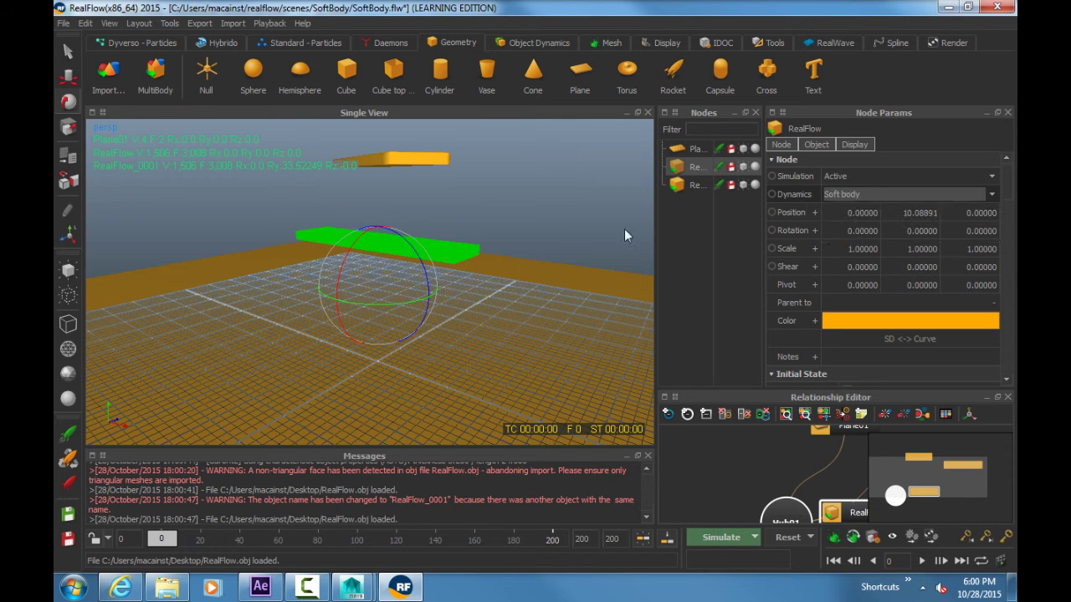
click(625, 235)
Step: Add a Gravity daemon to the scene
click(386, 43)
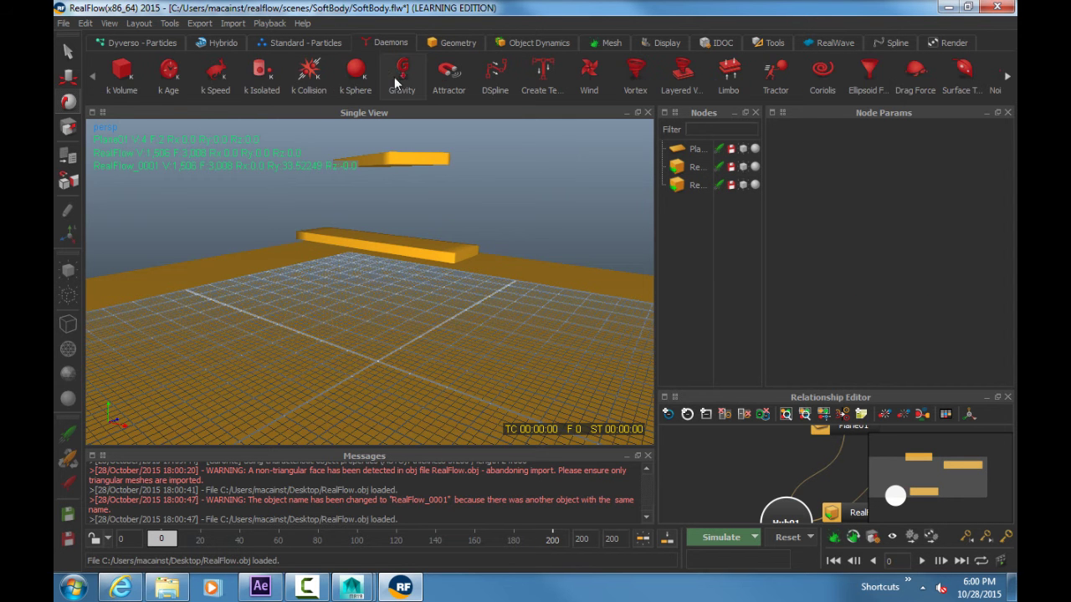
click(394, 74)
alt+drag(478, 173, 481, 225)
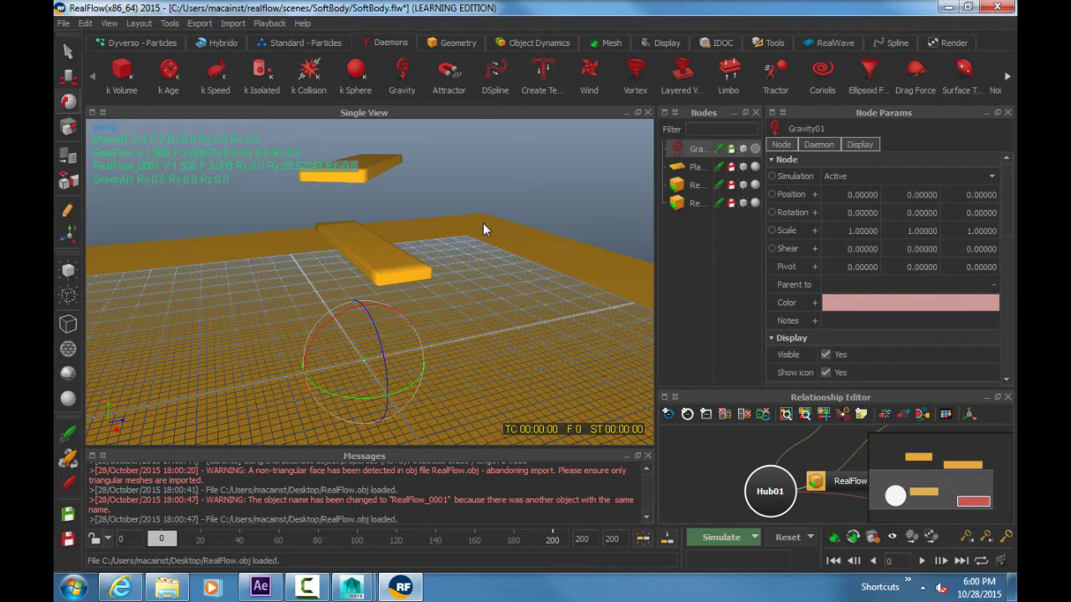
Step: Run the soft-body simulation for about 59 frames, stop it and reset all simulation data to frame 0
key(ctrl+a)
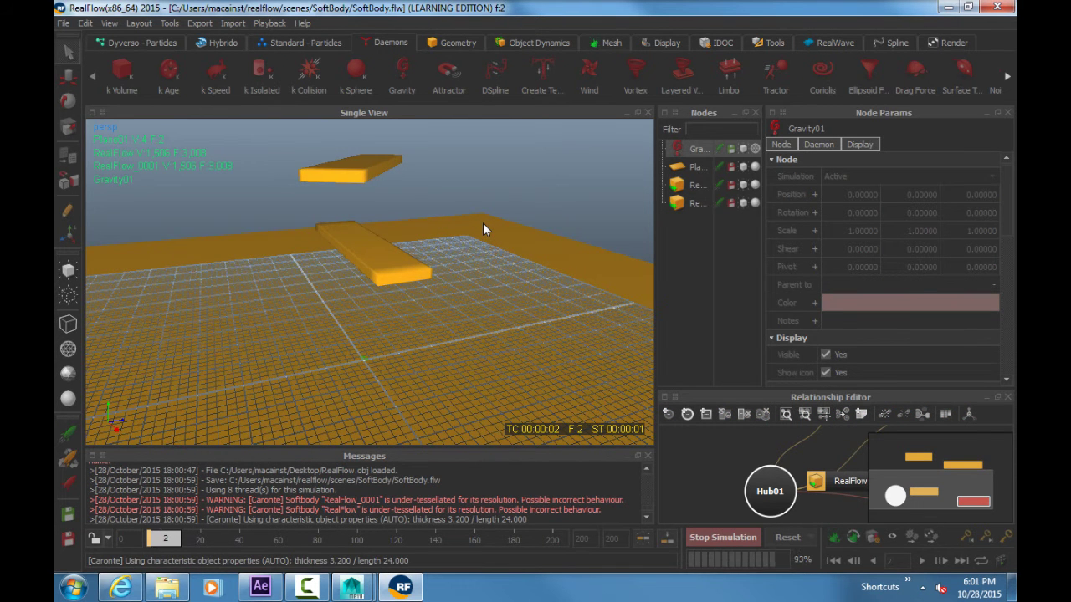
alt+drag(477, 229, 450, 265)
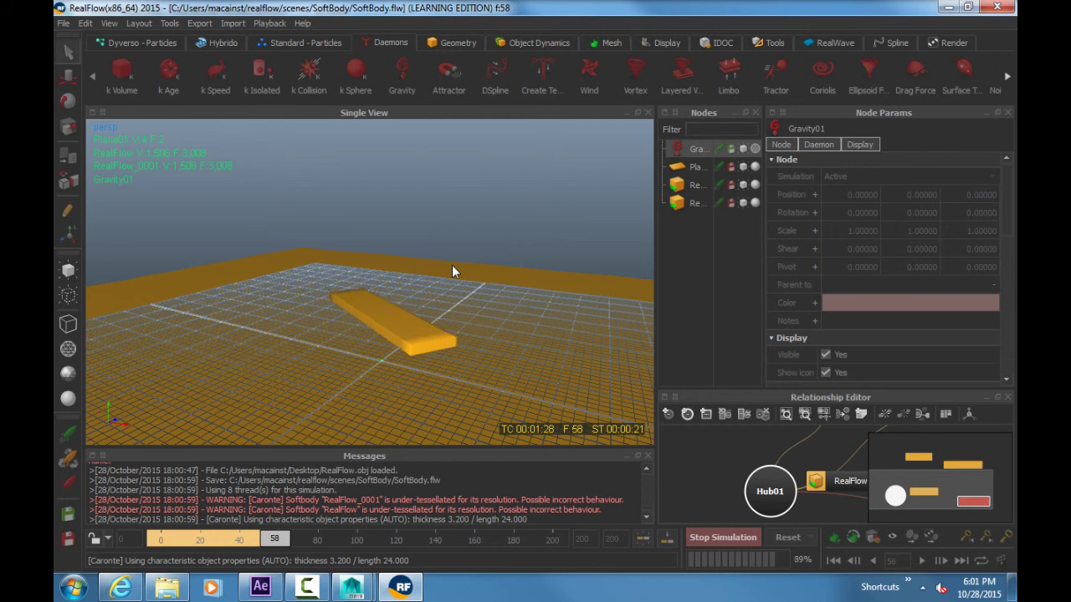
key(Escape)
click(786, 537)
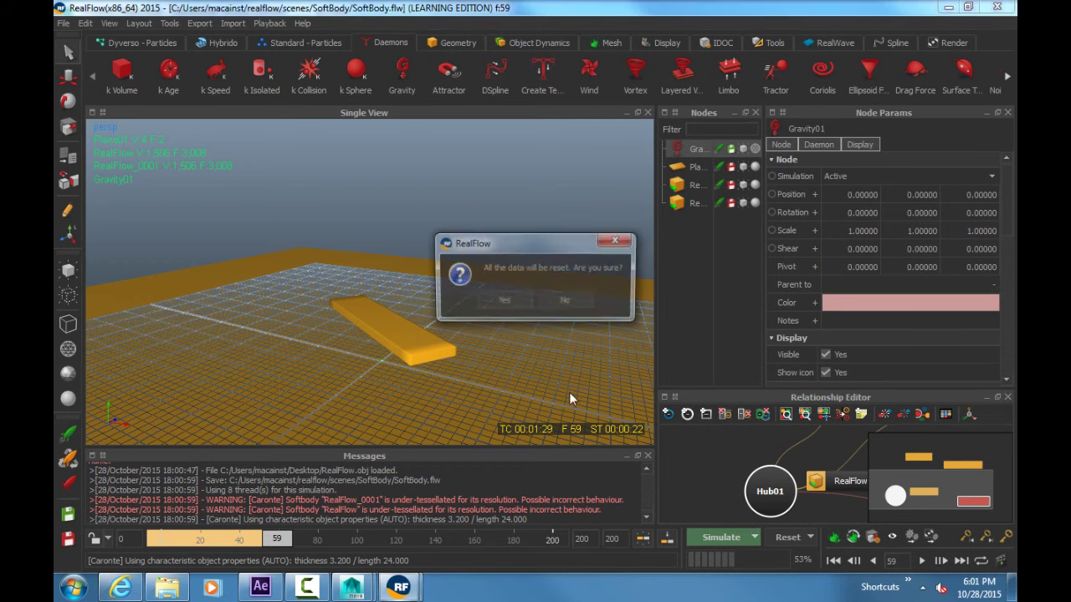
click(508, 301)
Step: Set the ground plane's dynamics to Passive rigid body and deselect it
click(843, 194)
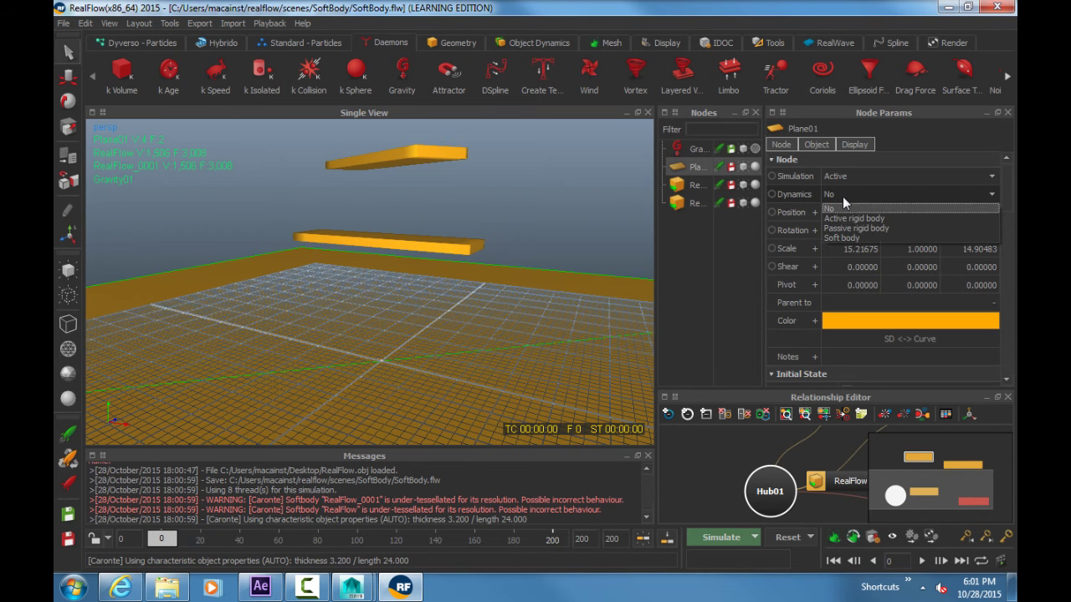
click(845, 228)
click(531, 268)
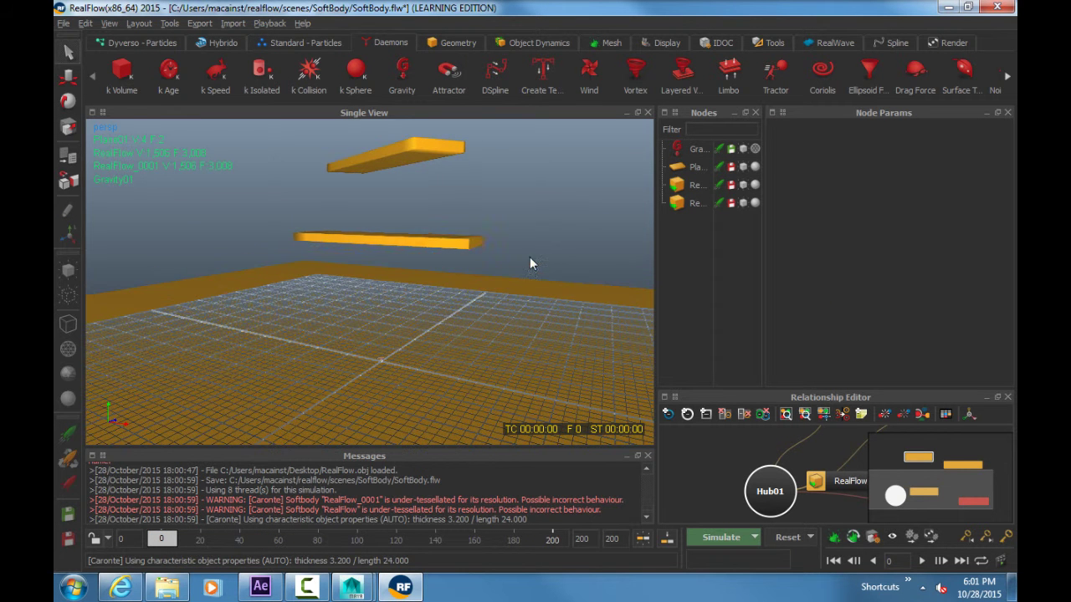
Step: Tilt the lower slab about -19.2° around the Z axis
click(381, 240)
key(w)
key(e)
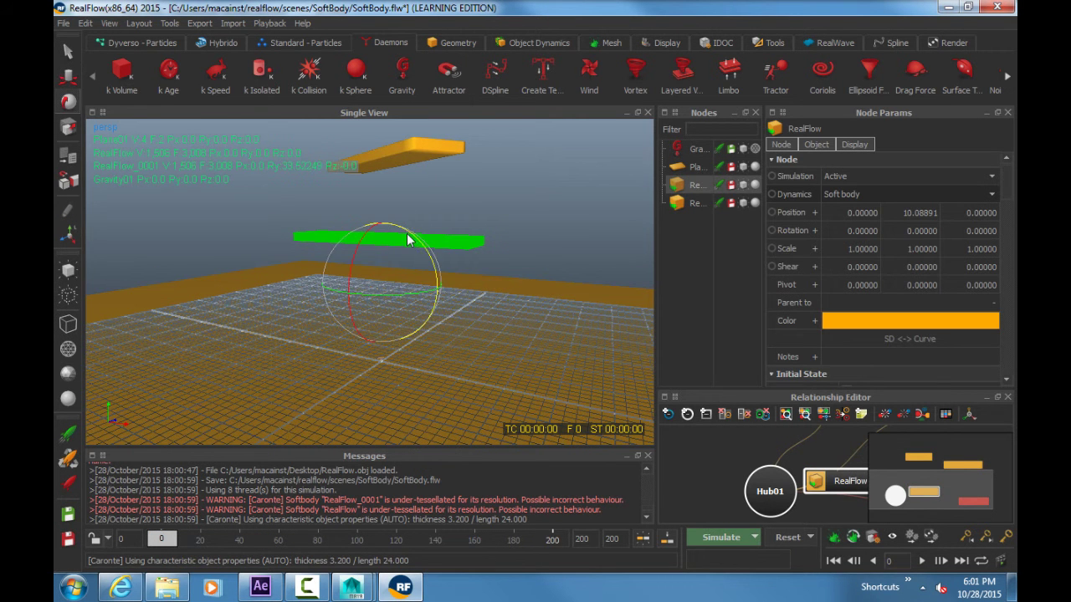
drag(411, 240, 423, 259)
Step: Rotate the upper slab to about 4.8°, 33.2°, 7.3°, and run the soft-body simulation to frame 108
click(416, 161)
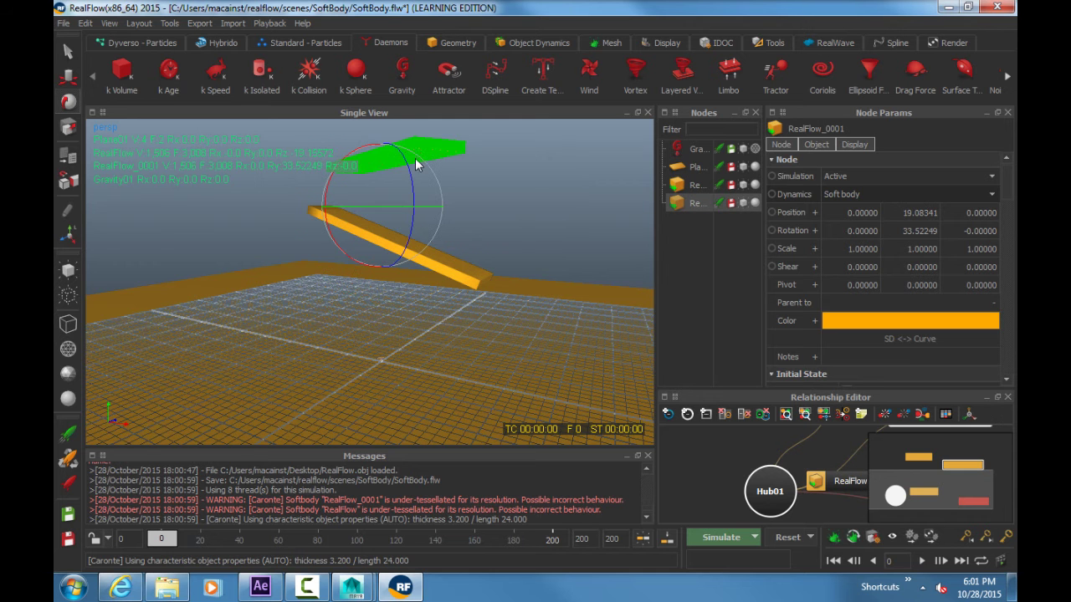
drag(410, 169, 504, 189)
click(505, 189)
key(ctrl+alt+s)
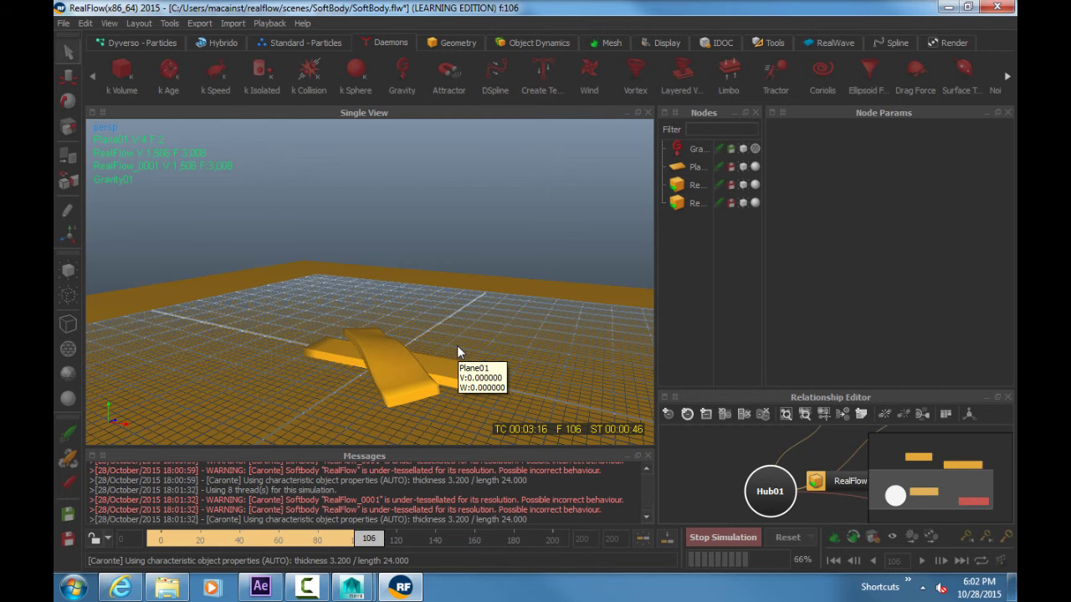
key(Escape)
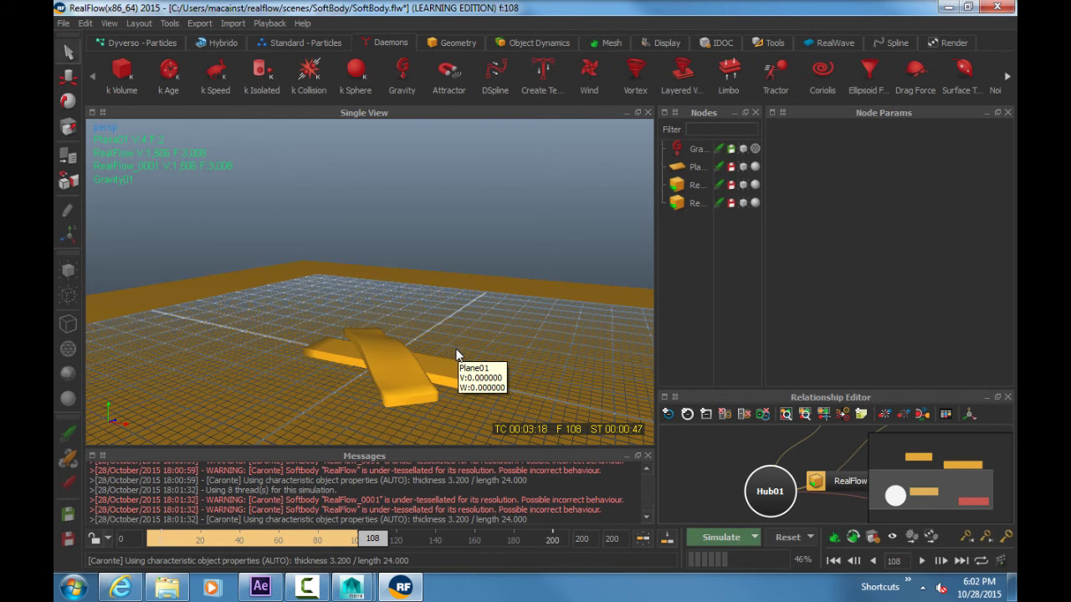
Step: Play back the cached slab simulation and park the timeline at frame 107
click(152, 542)
key(space)
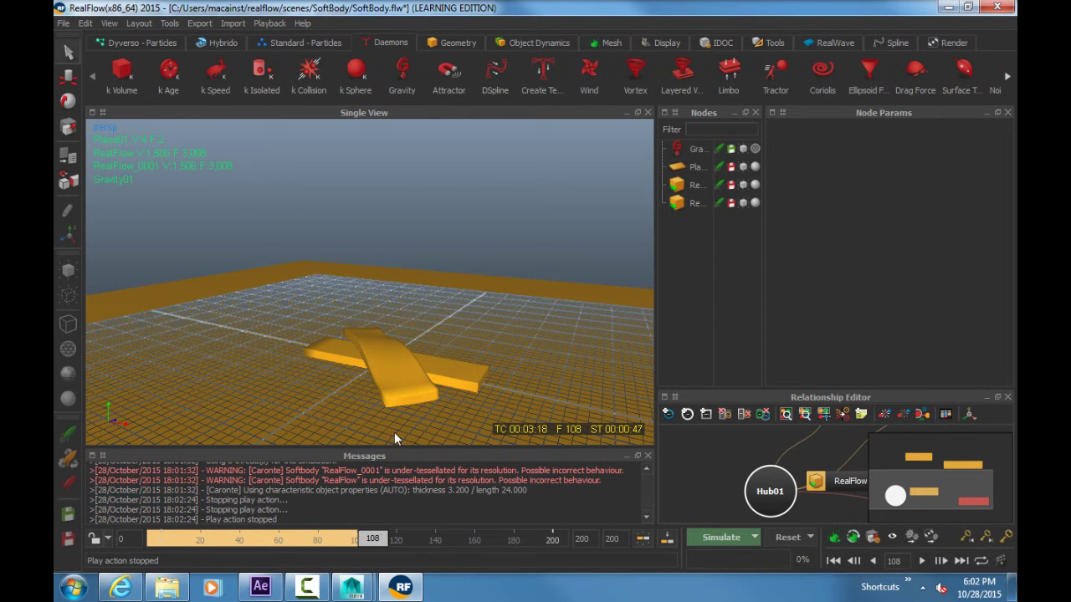
click(154, 540)
key(space)
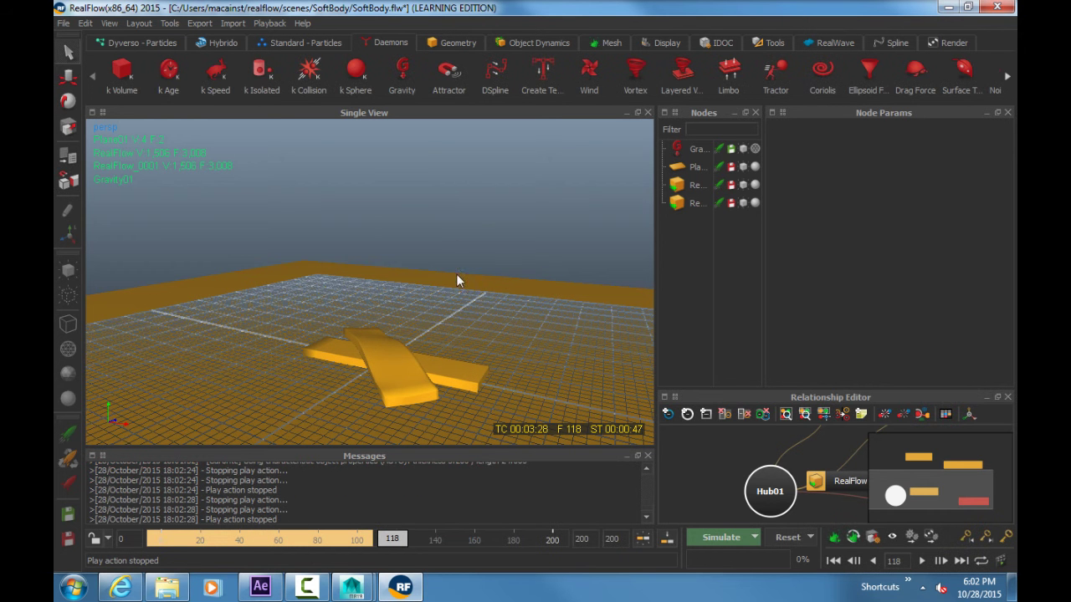
drag(389, 540, 373, 545)
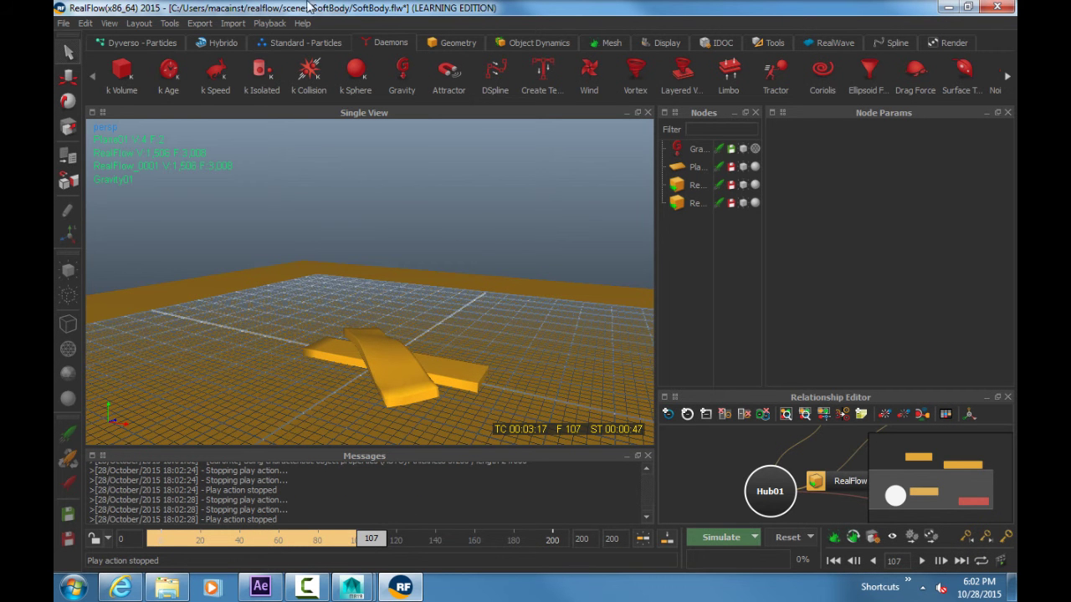
Step: Add a Dyverso circle emitter above the slabs at about X 1.96, Y 7.77, scaled to about 4.72 and tilted about -25° around Z
click(144, 43)
click(154, 74)
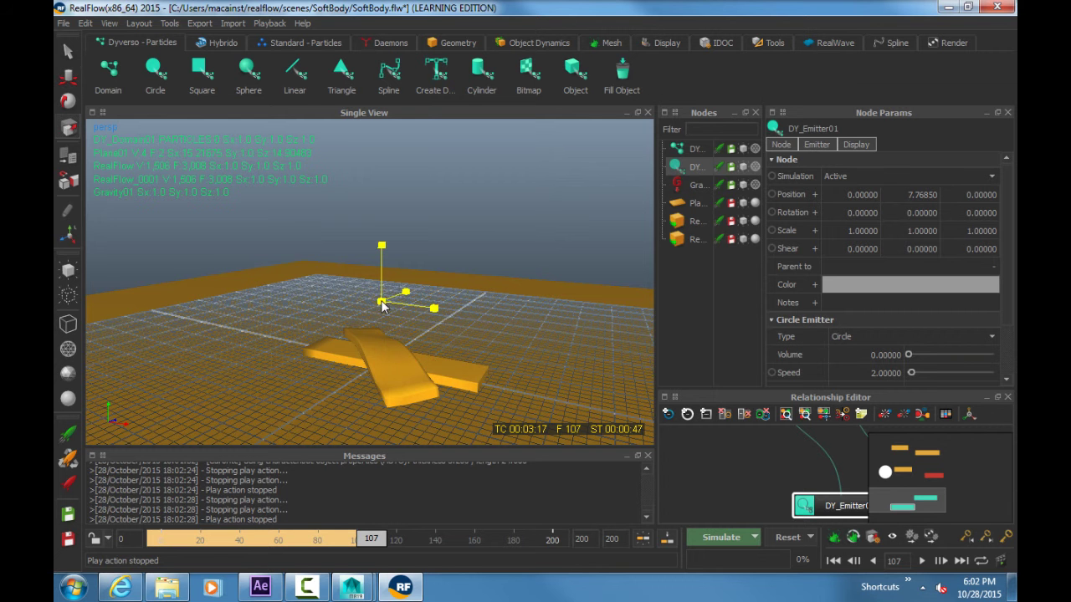
drag(412, 303, 401, 272)
key(w)
key(e)
Step: Save the scene and start simulating from the cached state at frame 107, overwriting the frames from 108 on
key(ctrl+s)
key(ctrl+a)
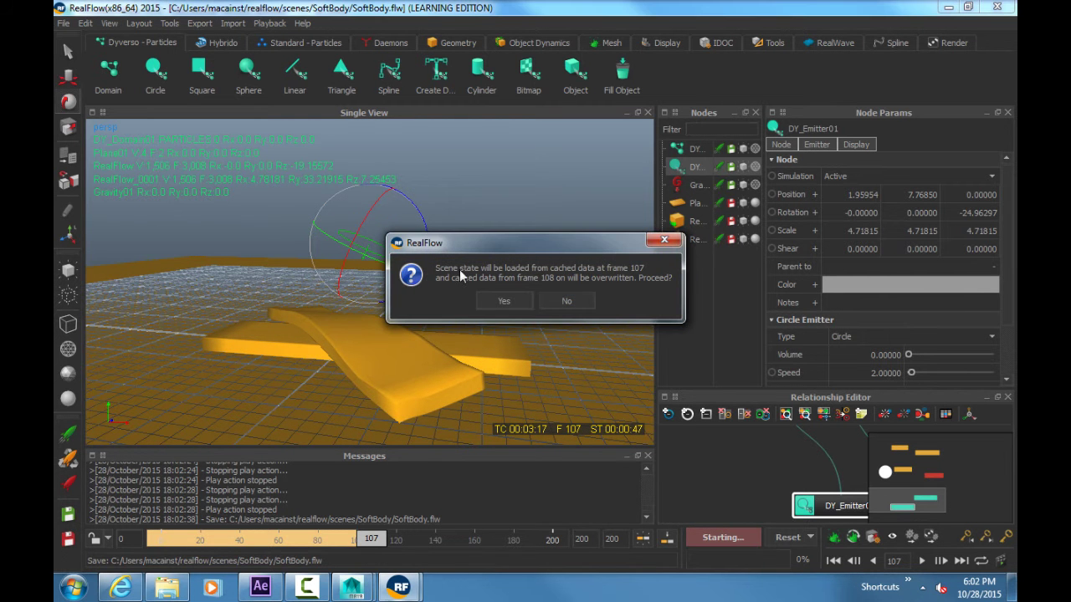
click(499, 300)
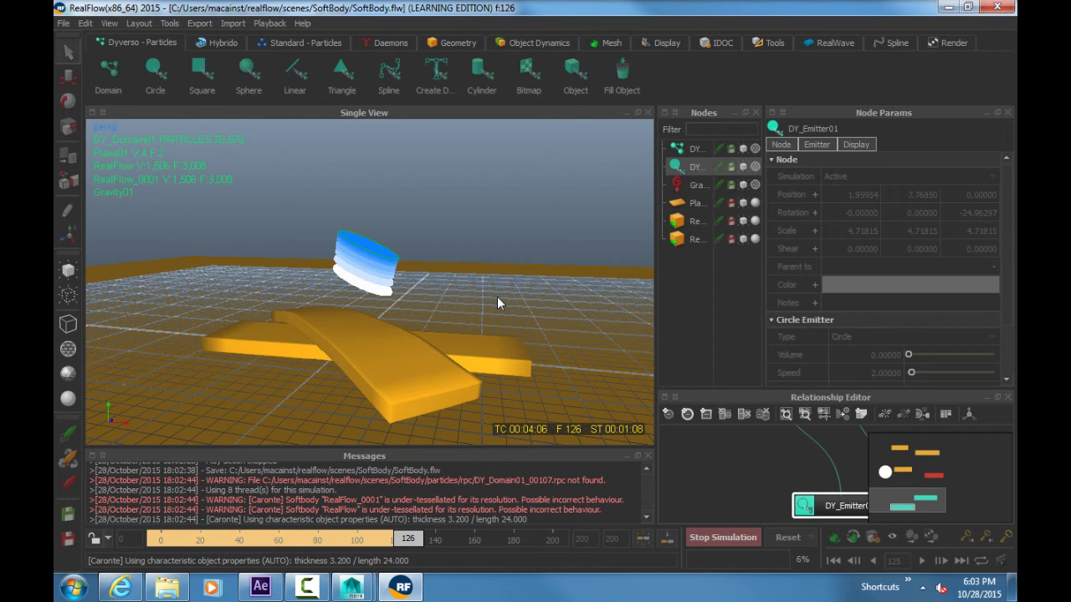
Step: Look through the upper slab's parameters, stop the simulation at frame 137 and examine the particles landing on the slab
click(413, 339)
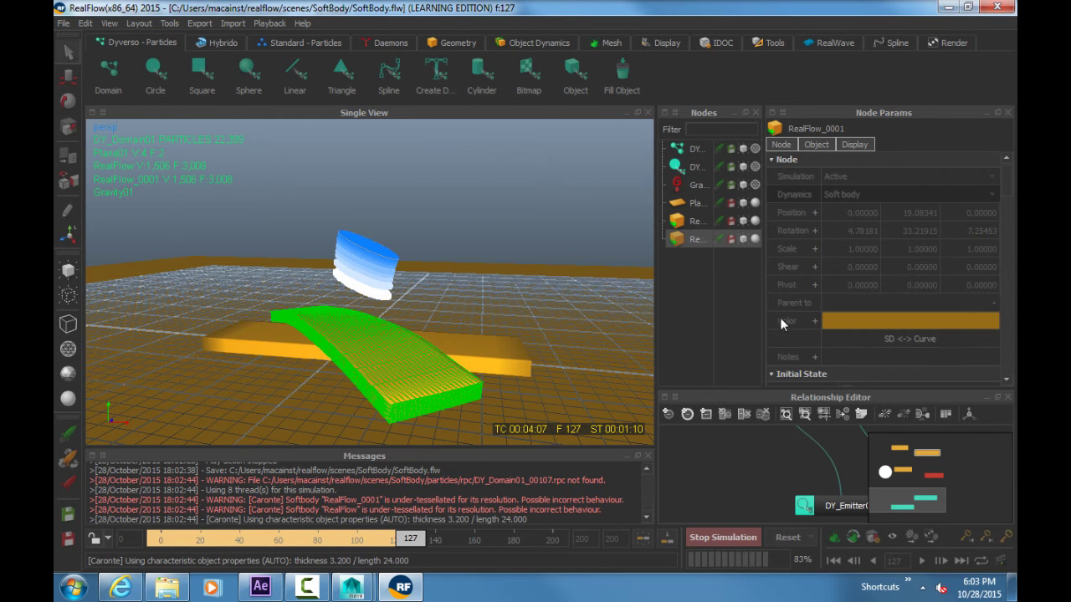
scroll(804, 290, down, 4)
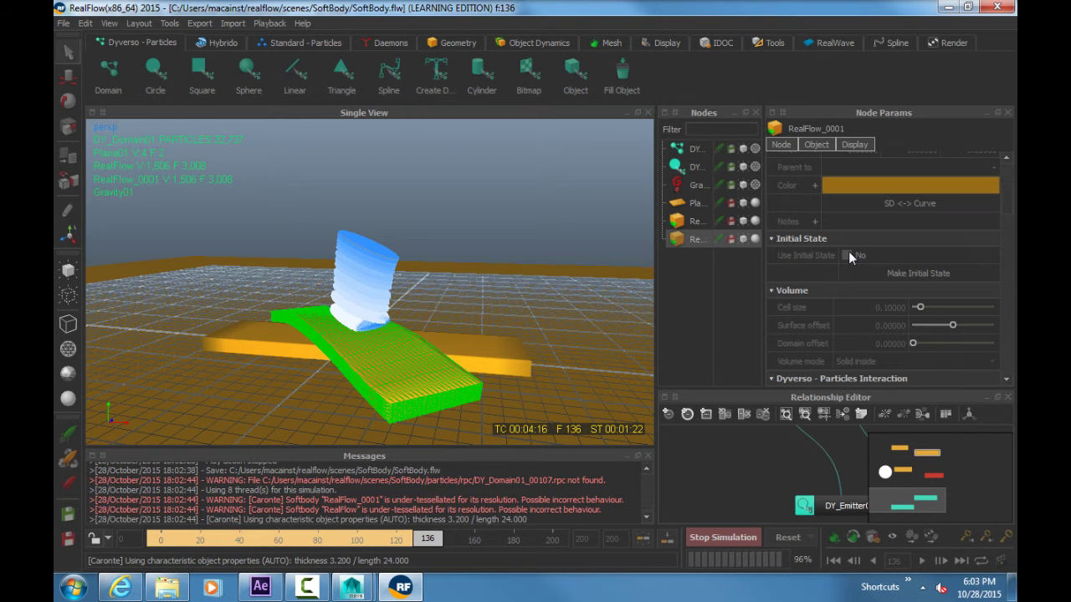
key(Escape)
mouse_move(416, 316)
alt+mouse_down()
mouse_move(400, 306)
mouse_move(428, 309)
alt+mouse_up()
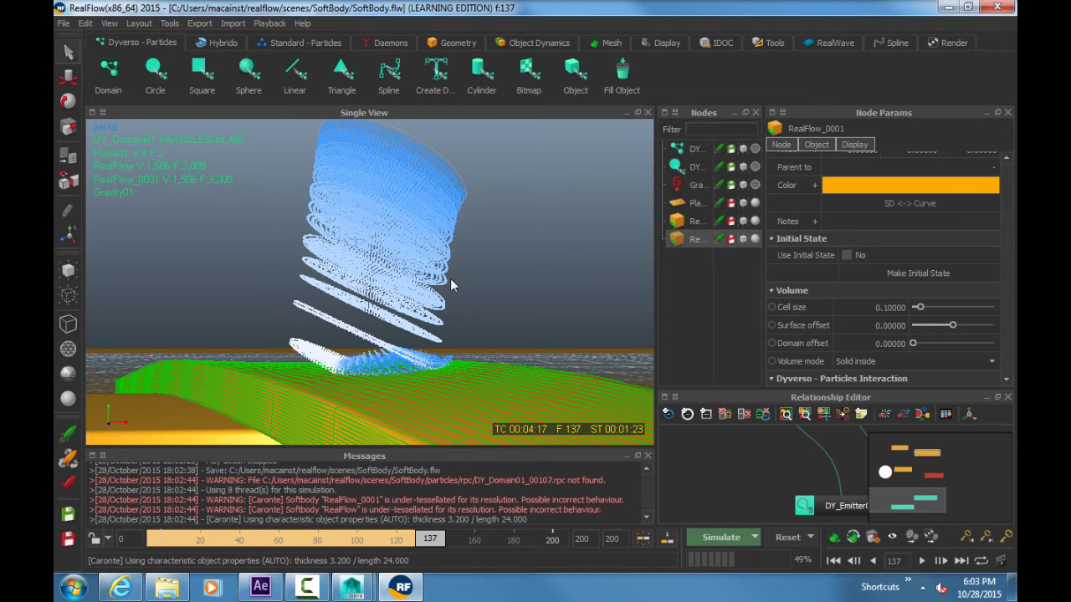
alt+drag(450, 285, 381, 248)
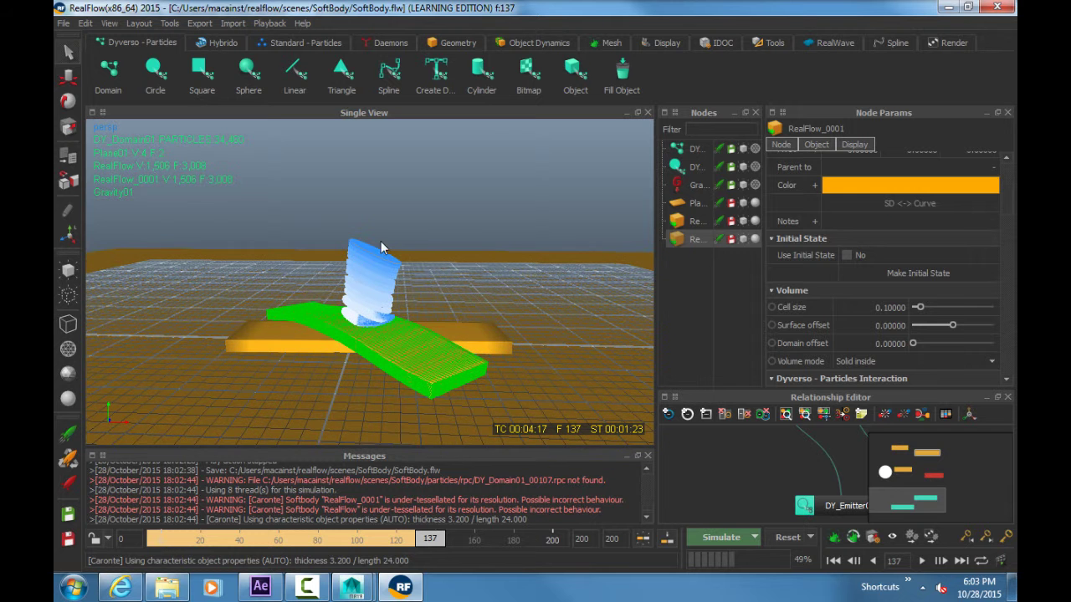
Step: Set a position keyframe for the circle emitter at frame 108
click(387, 261)
drag(428, 540, 376, 542)
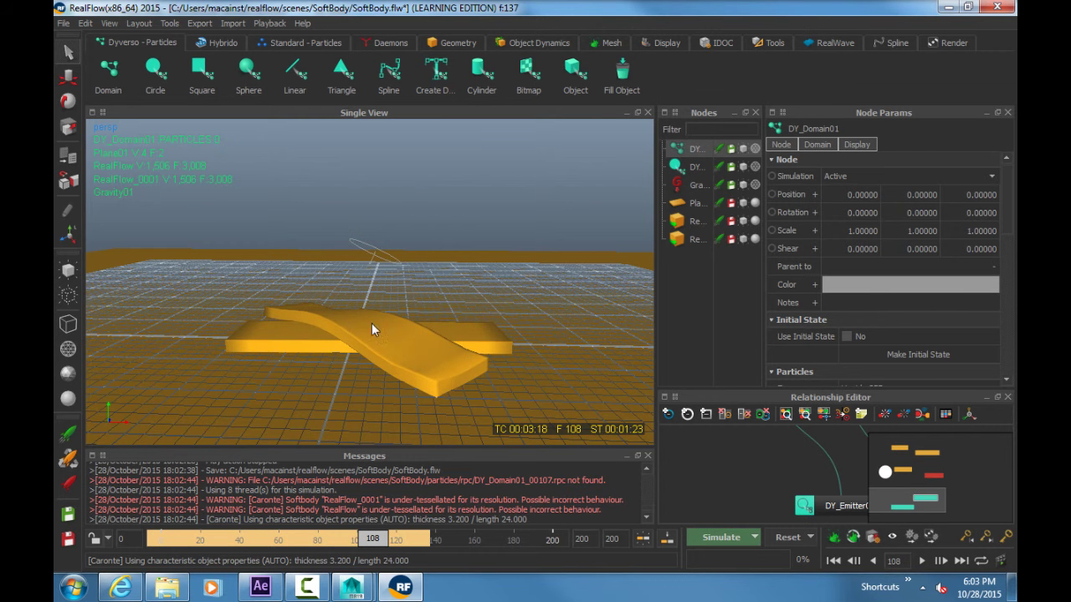
click(375, 250)
alt+drag(392, 261, 401, 280)
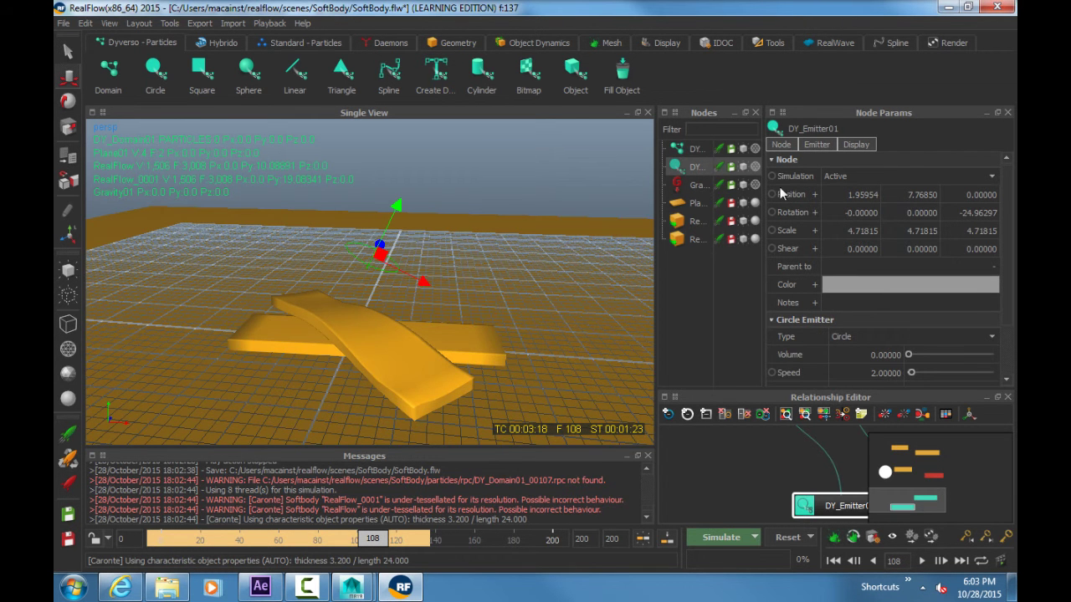
click(772, 194)
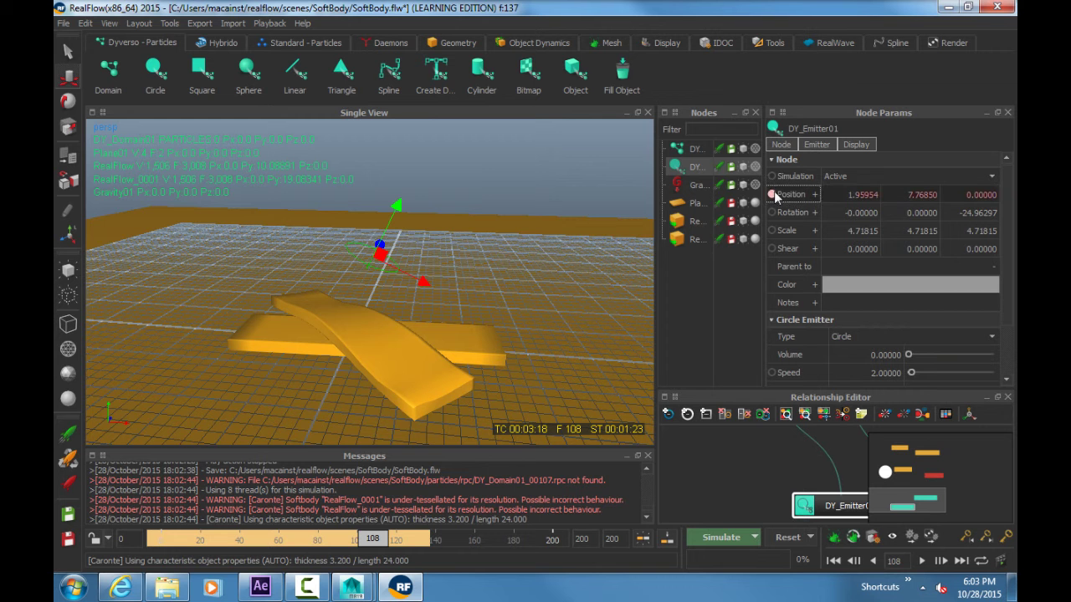
key(ctrl+a)
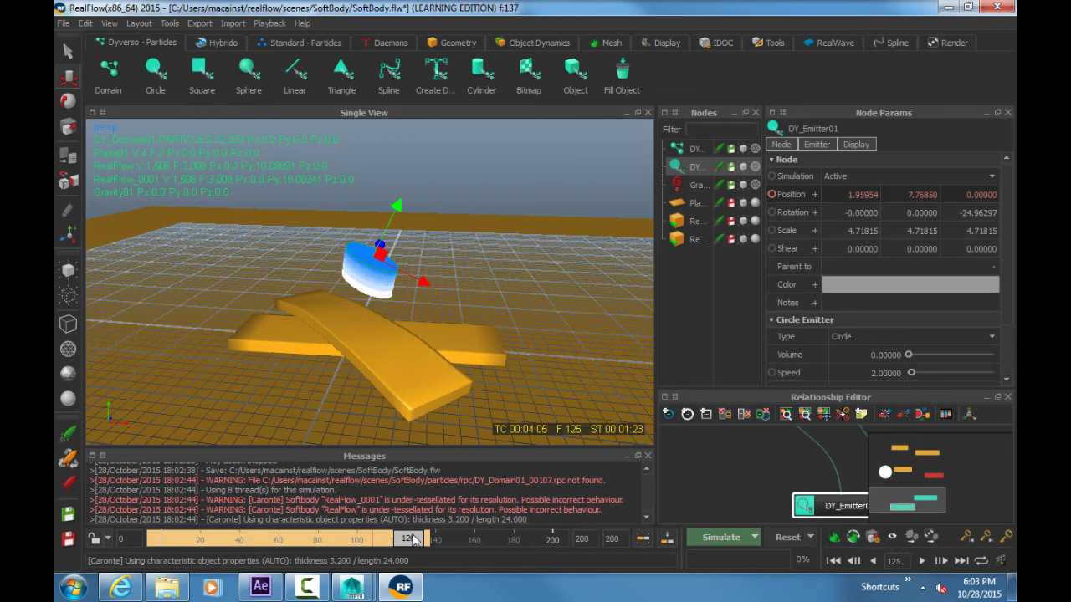
drag(387, 261, 502, 246)
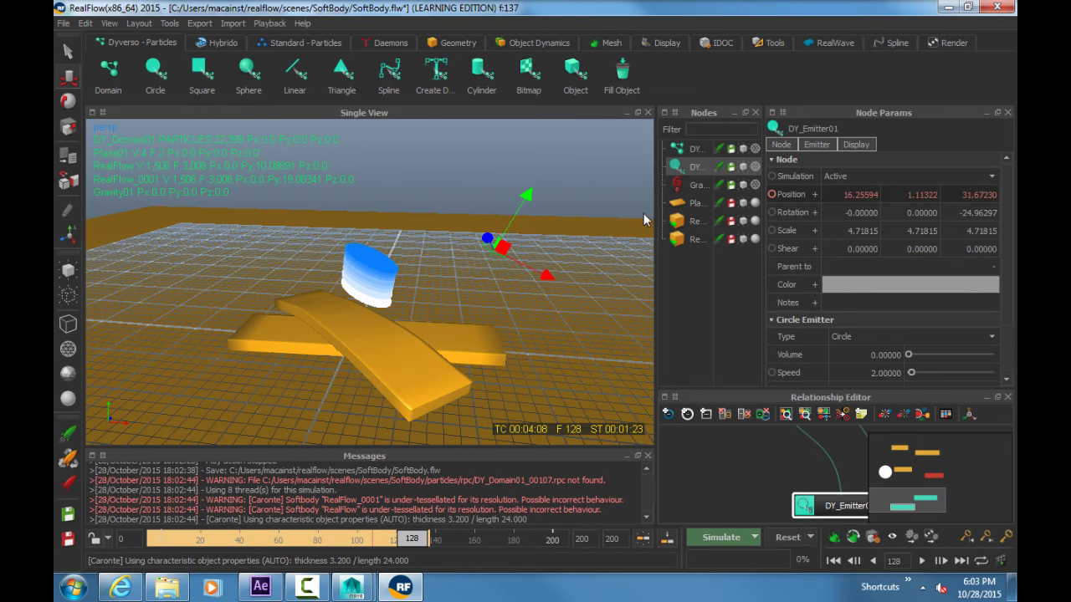
click(772, 194)
drag(411, 544, 455, 540)
drag(501, 261, 311, 261)
key(ctrl+z)
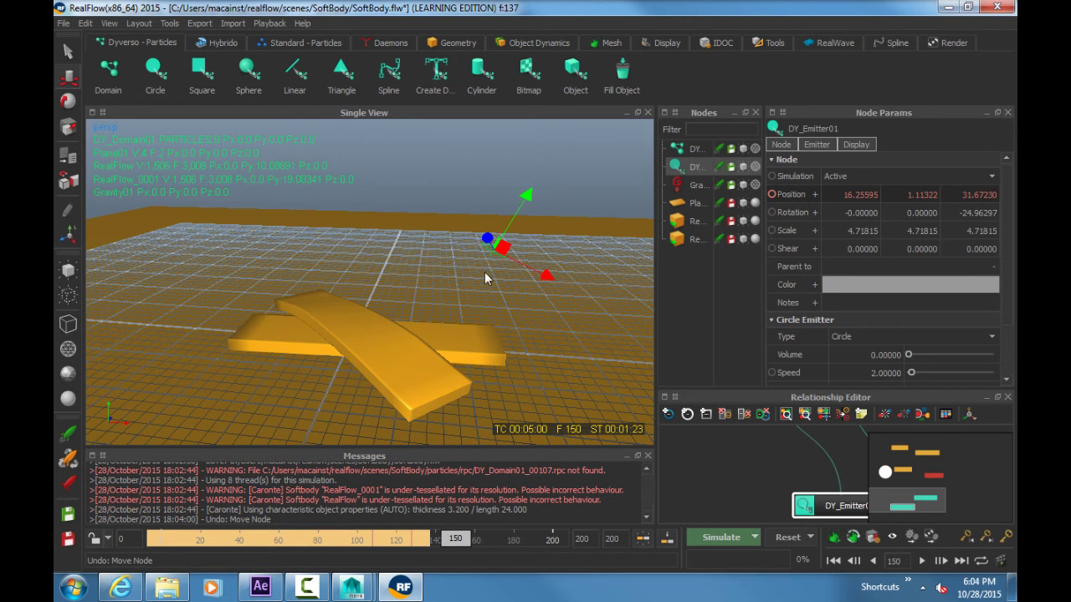
mouse_move(486, 280)
alt+mouse_down()
mouse_move(478, 287)
mouse_move(437, 265)
mouse_move(493, 297)
alt+mouse_up()
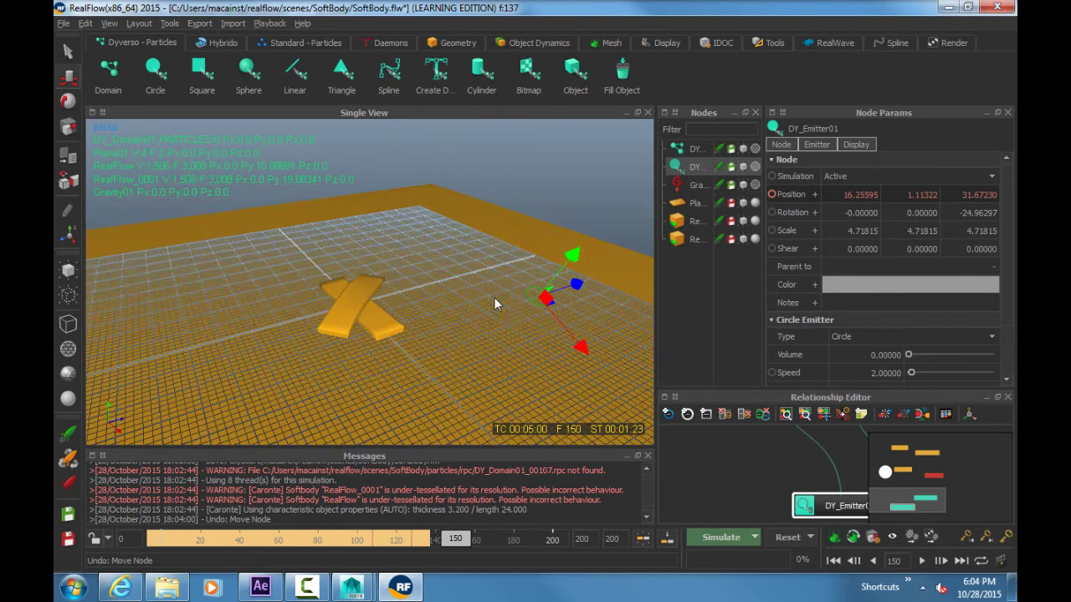
key(ctrl+z)
key(ctrl+z)
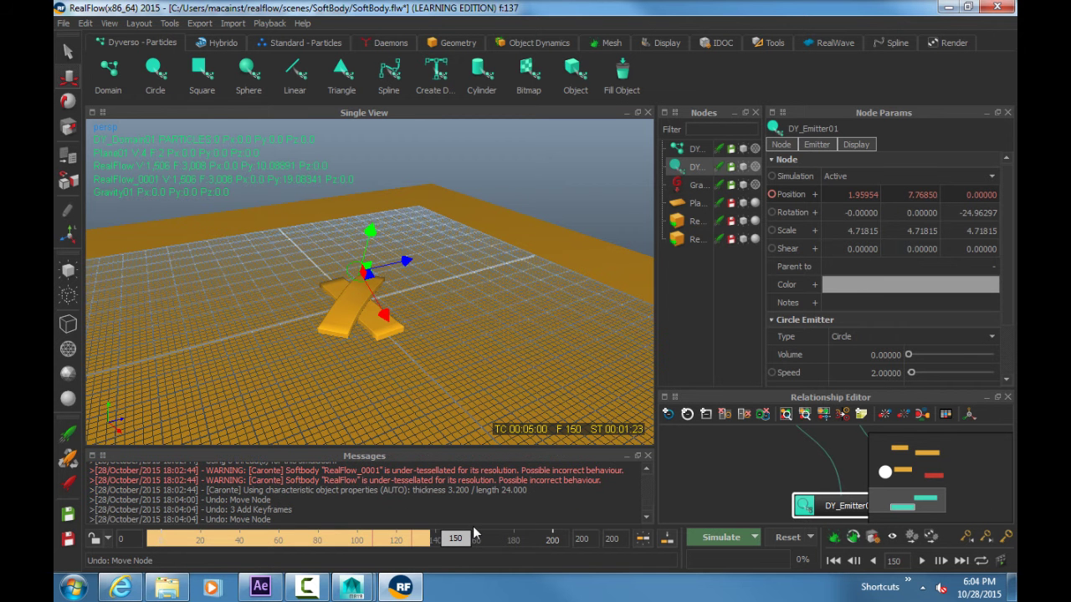
Step: At frame 132, move the circle emitter to about X 16.36, Y 10.56, Z 0 and keyframe its position
click(420, 541)
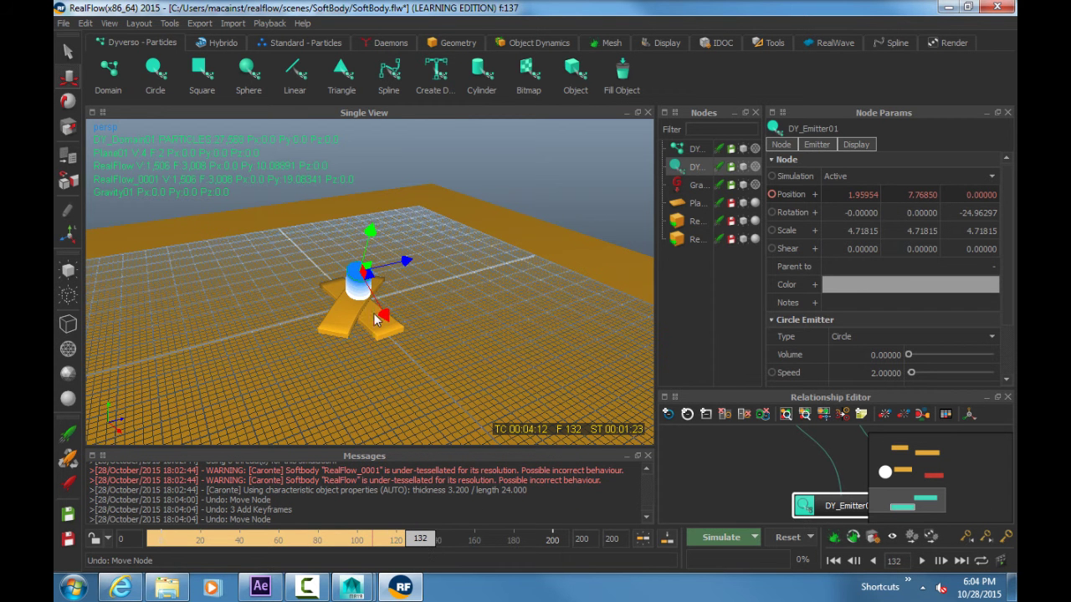
alt+drag(378, 320, 491, 222)
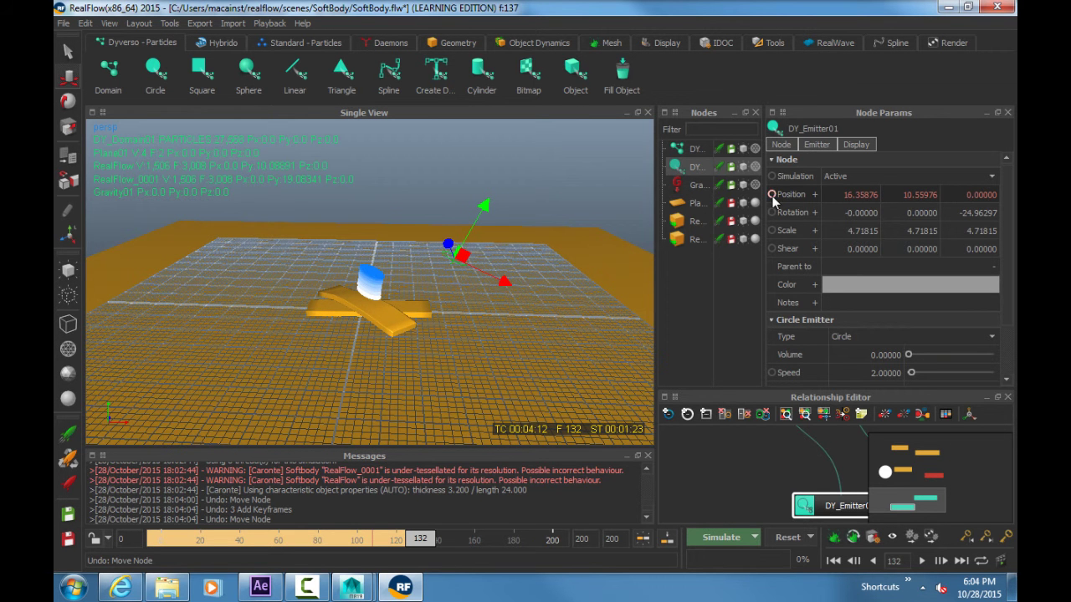
click(772, 194)
Step: At frame 148, move the circle emitter across the slabs to about X -8.56, Y 10.82 and keyframe its position
drag(421, 538, 446, 548)
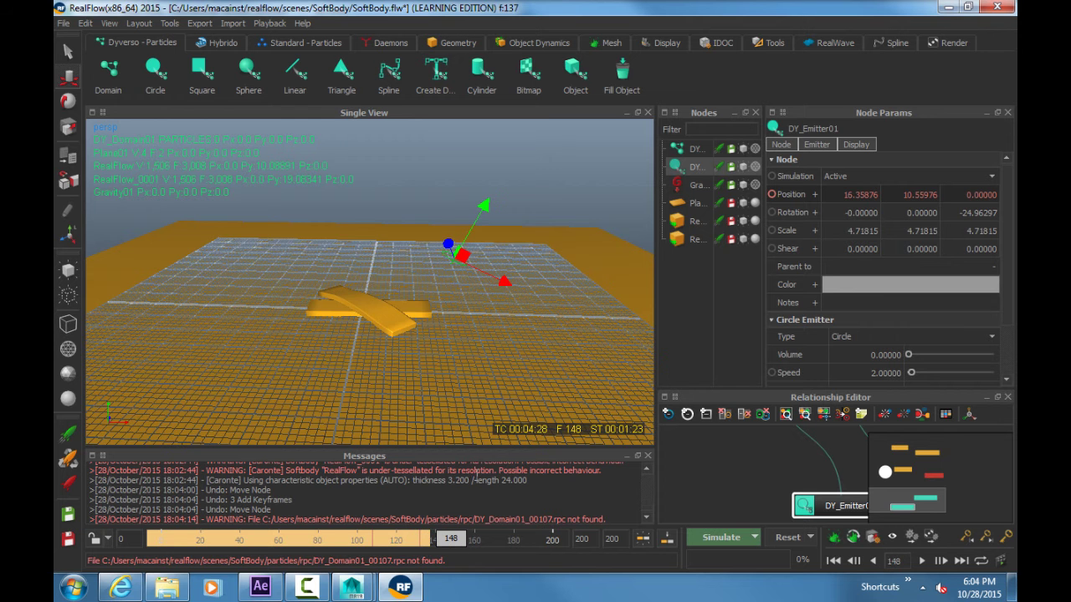
drag(506, 282, 351, 221)
drag(408, 288, 375, 287)
click(771, 195)
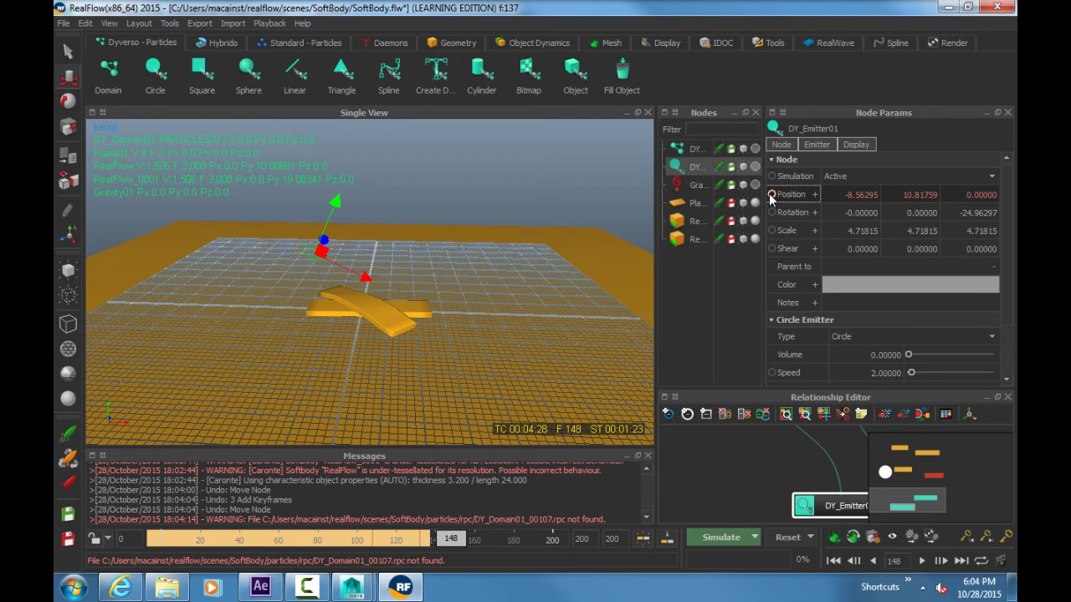
Step: Simulate again from frame 108 with the animated emitter and stop at frame 126
mouse_move(469, 262)
alt+mouse_down()
mouse_move(426, 257)
mouse_move(449, 260)
alt+mouse_up()
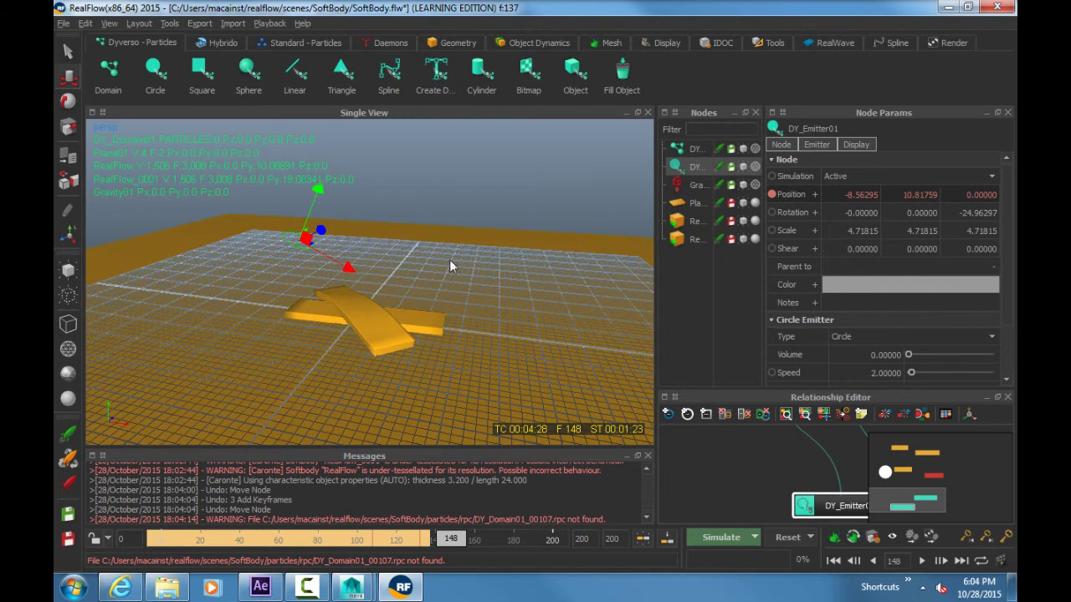
drag(443, 535, 374, 542)
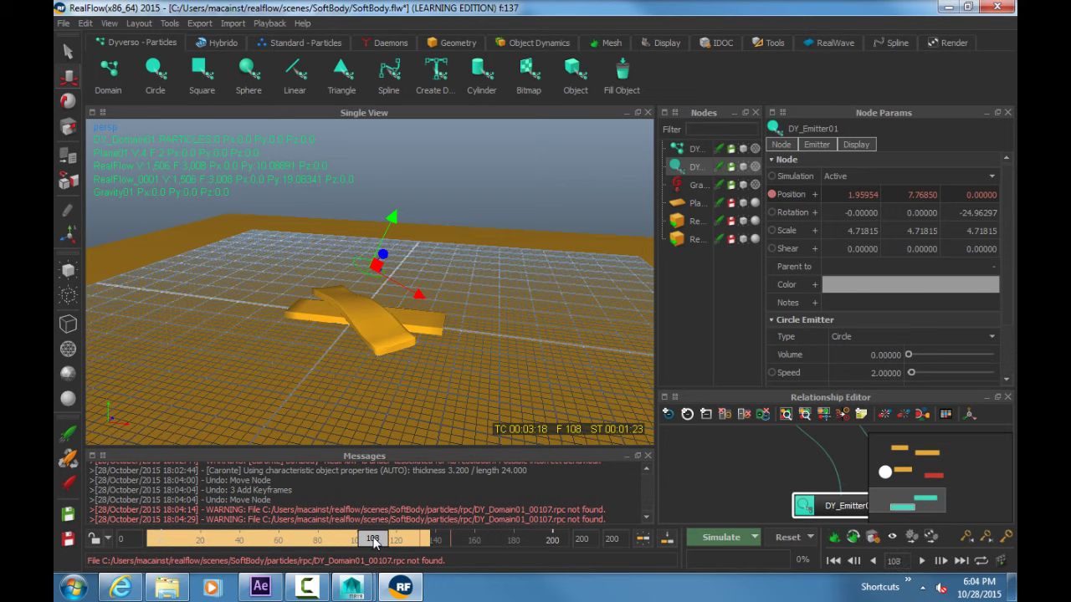
key(ctrl+a)
key(Return)
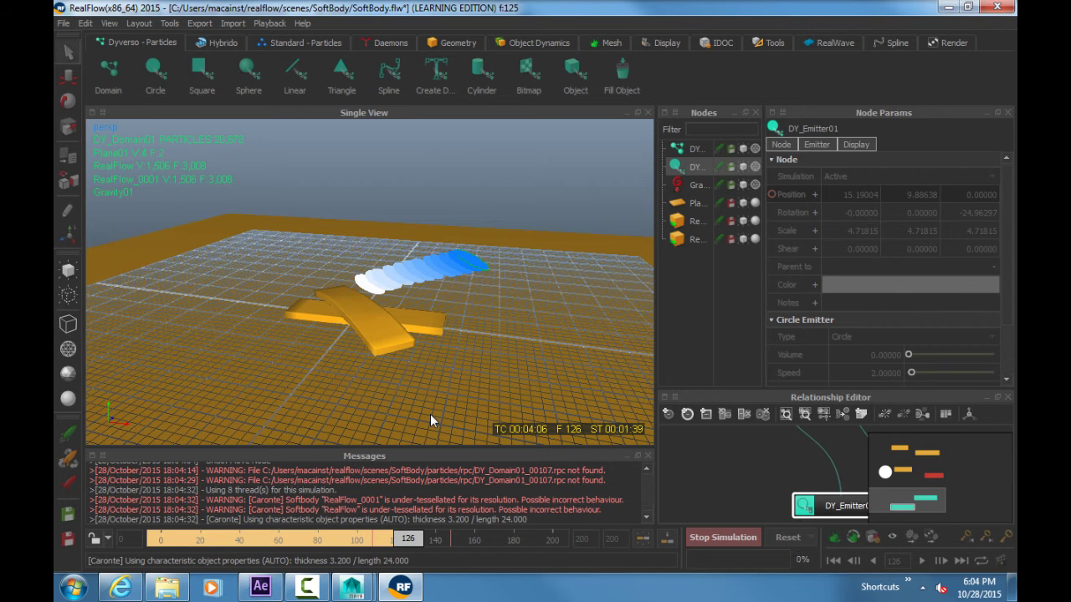
key(Escape)
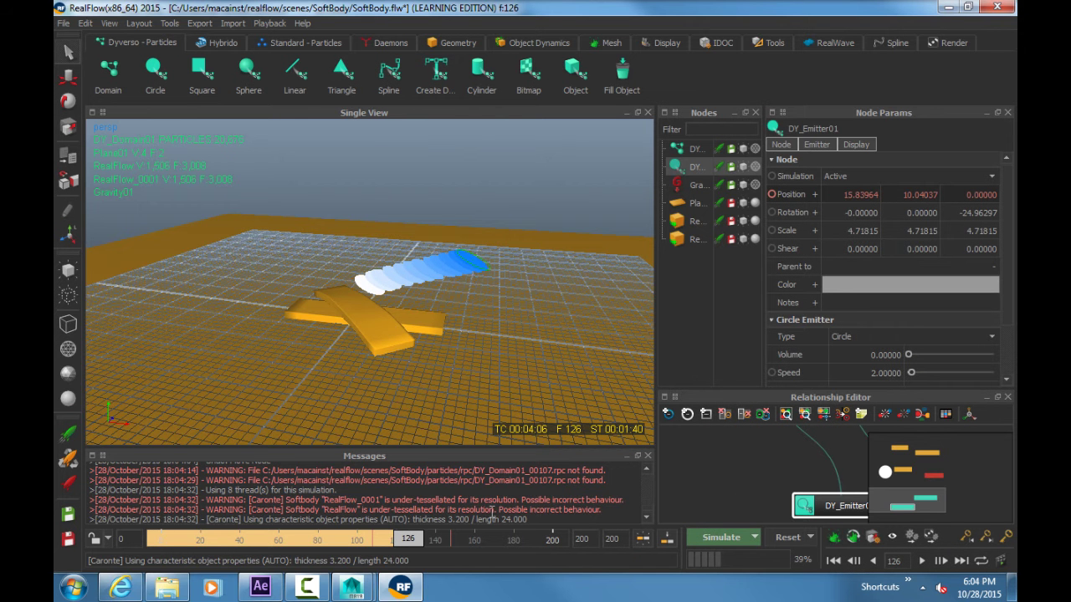
Step: At frame 110, undo the accidental ground plane rotation and rotate the circle emitter to about -179.7° around Z
click(377, 540)
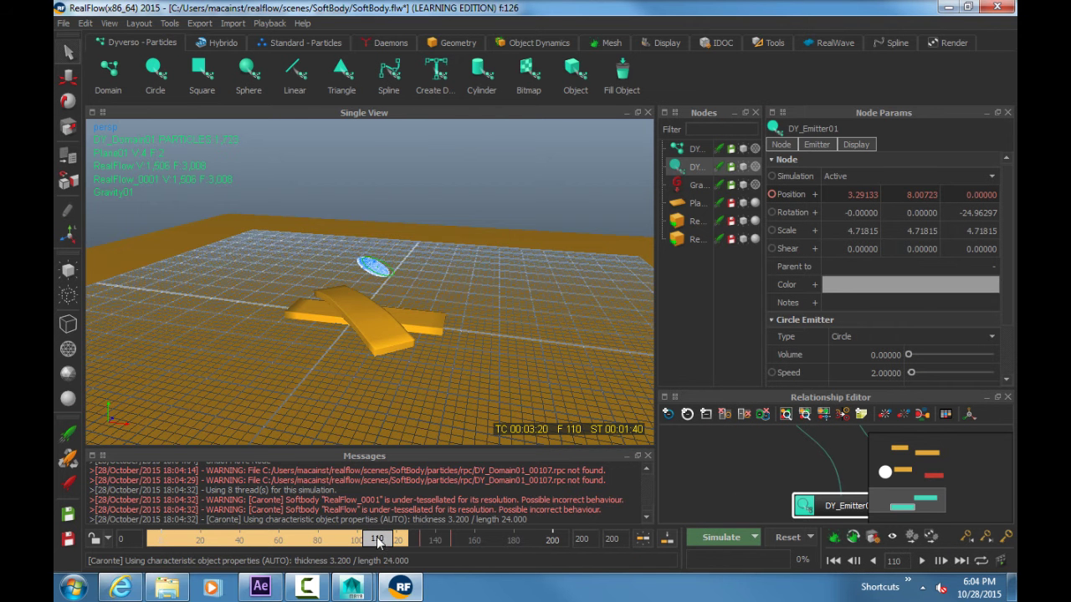
click(392, 275)
alt+drag(393, 279, 402, 295)
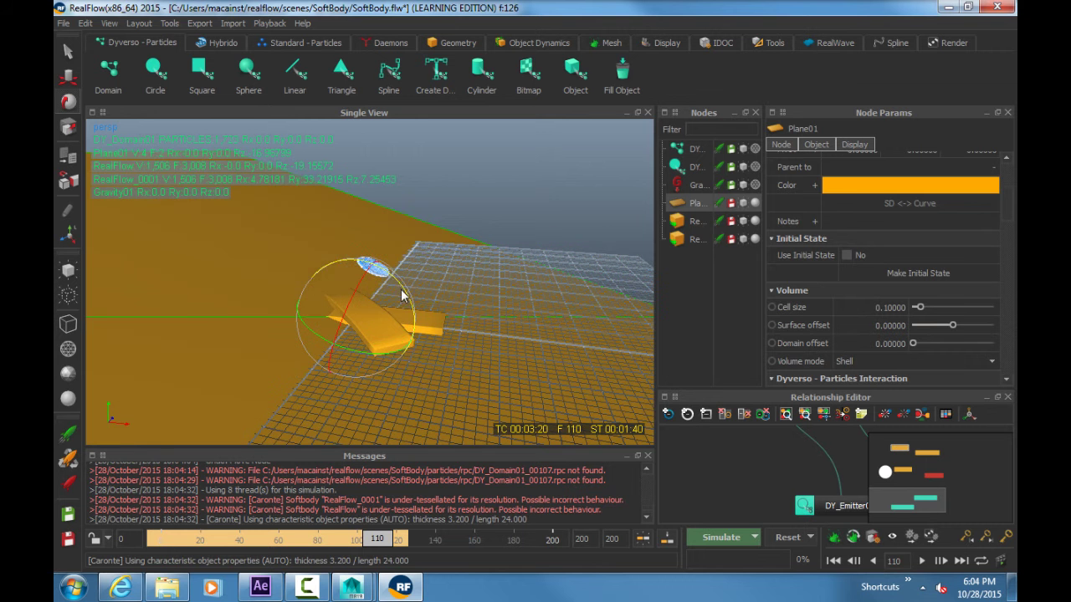
alt+drag(423, 249, 373, 293)
key(ctrl+z)
click(386, 267)
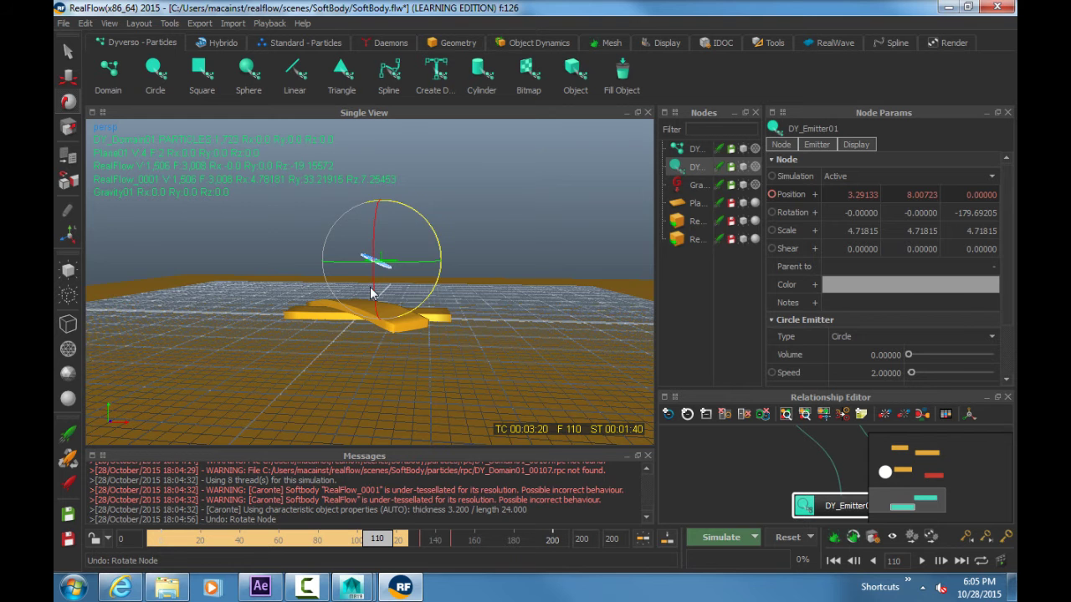
Step: Simulate from frame 110 to about frame 120 with the flipped emitter, and scrub back to frame 112
key(ctrl+a)
click(491, 291)
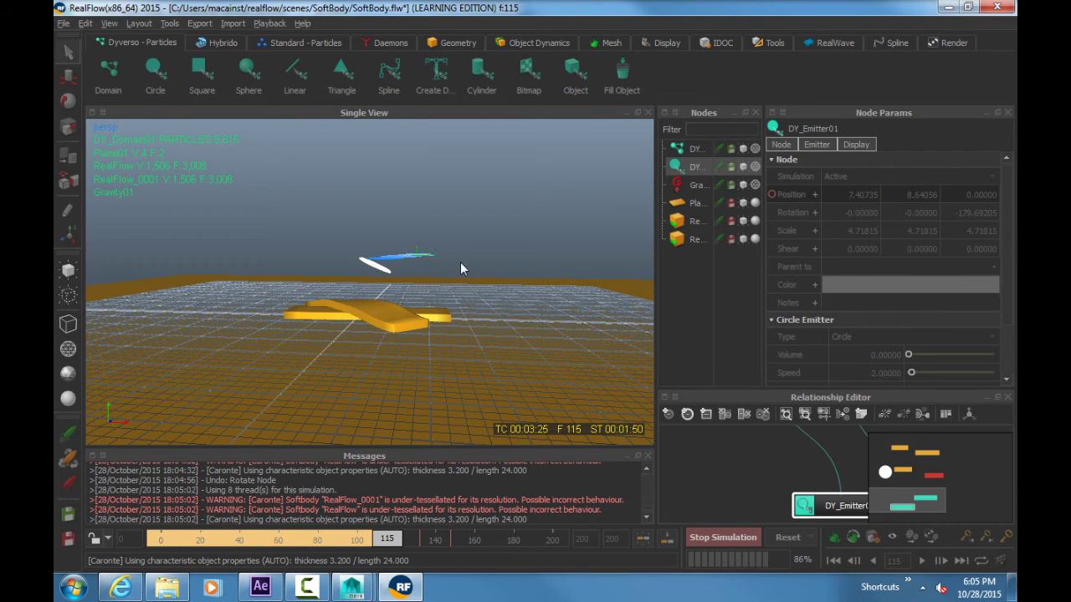
alt+drag(461, 262, 458, 313)
alt+right_drag(459, 313, 477, 314)
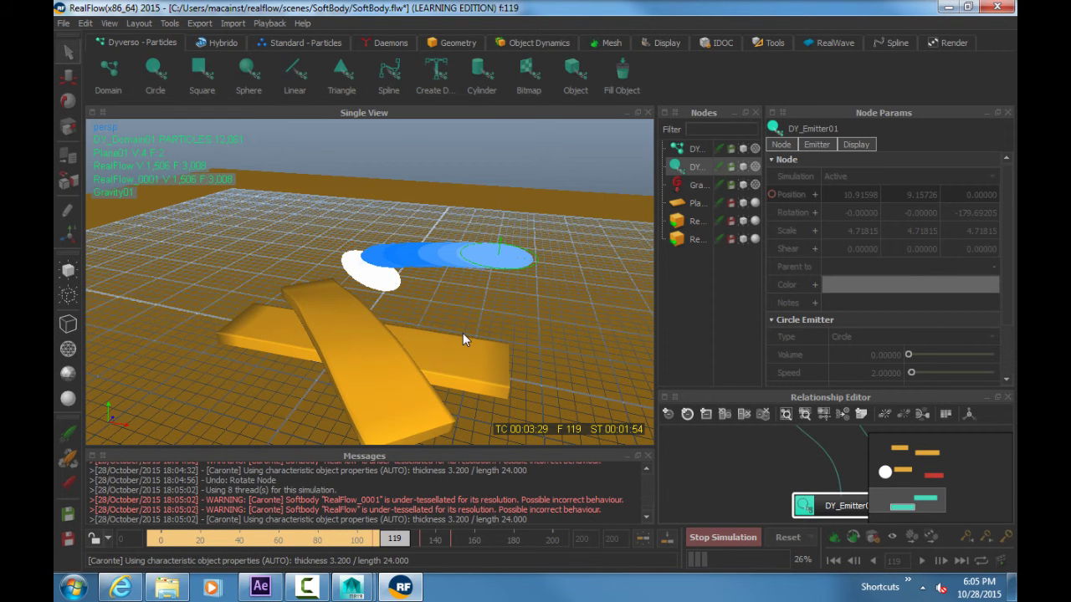
drag(392, 541, 383, 541)
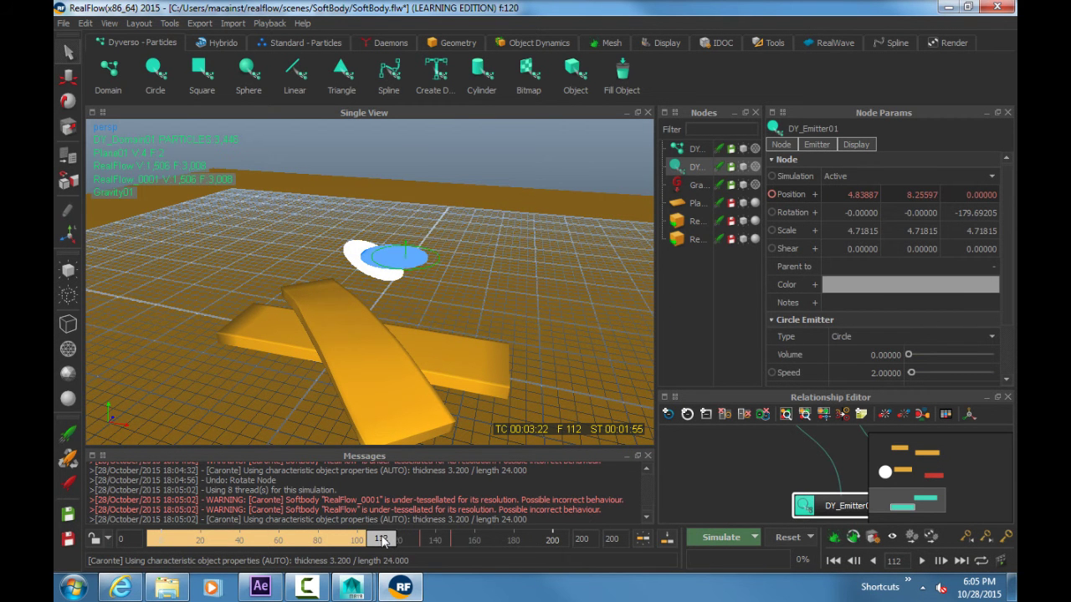
Step: Tilt the circle emitter to about 140.4° around Z and set its V random to 1 and H random to about 0.9
key(c)
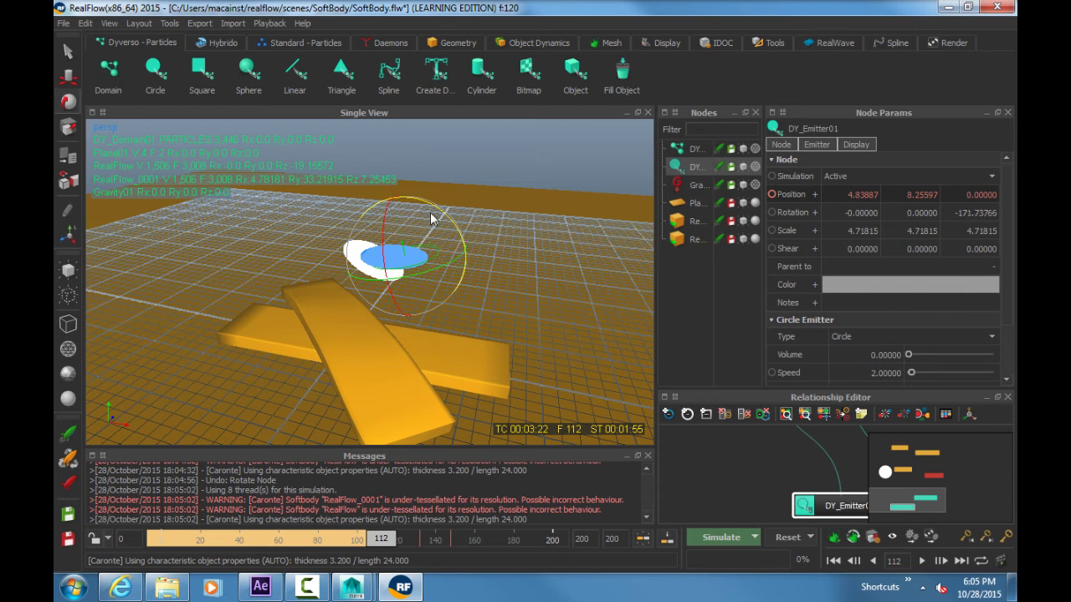
drag(432, 219, 502, 280)
scroll(798, 308, down, 3)
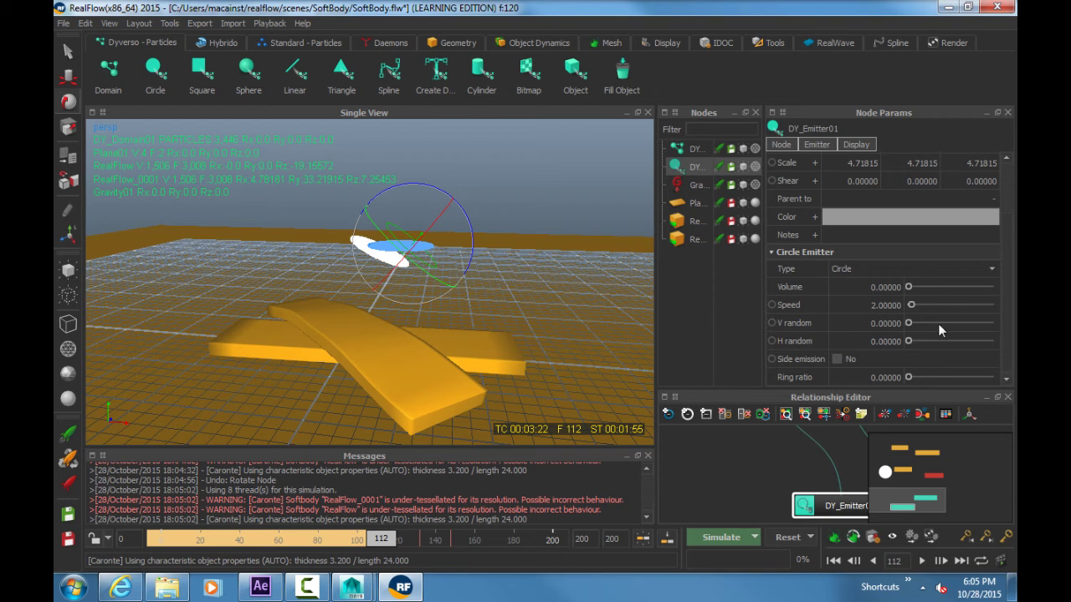
drag(938, 326, 979, 342)
drag(922, 325, 995, 326)
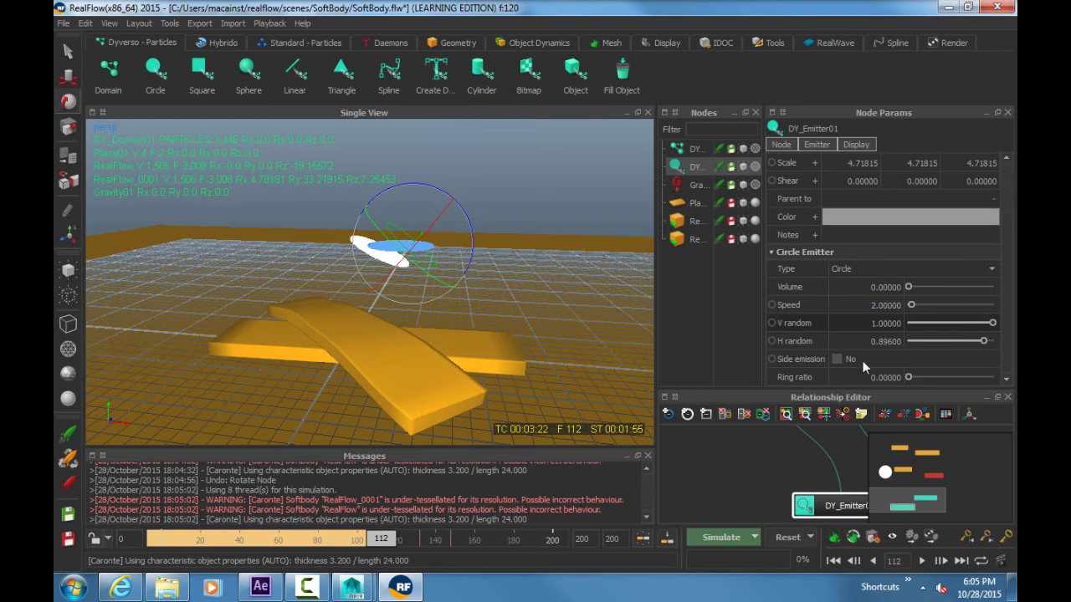
scroll(862, 360, up, 3)
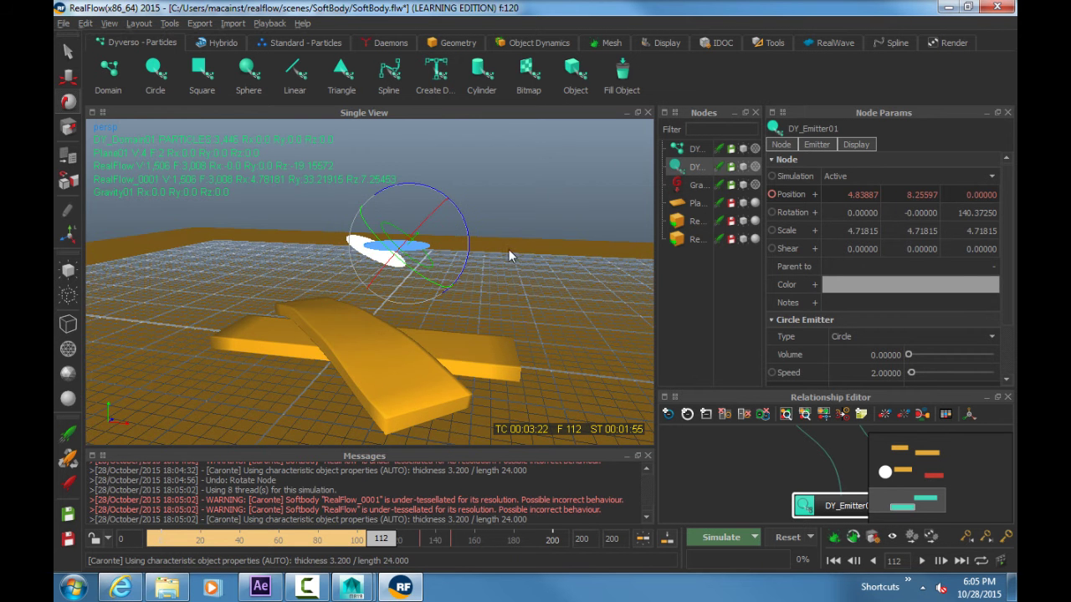
Step: Set the external pressure of the Dyverso domain DY_Domain01 to 50
click(695, 148)
scroll(814, 296, down, 2)
scroll(828, 297, down, 1)
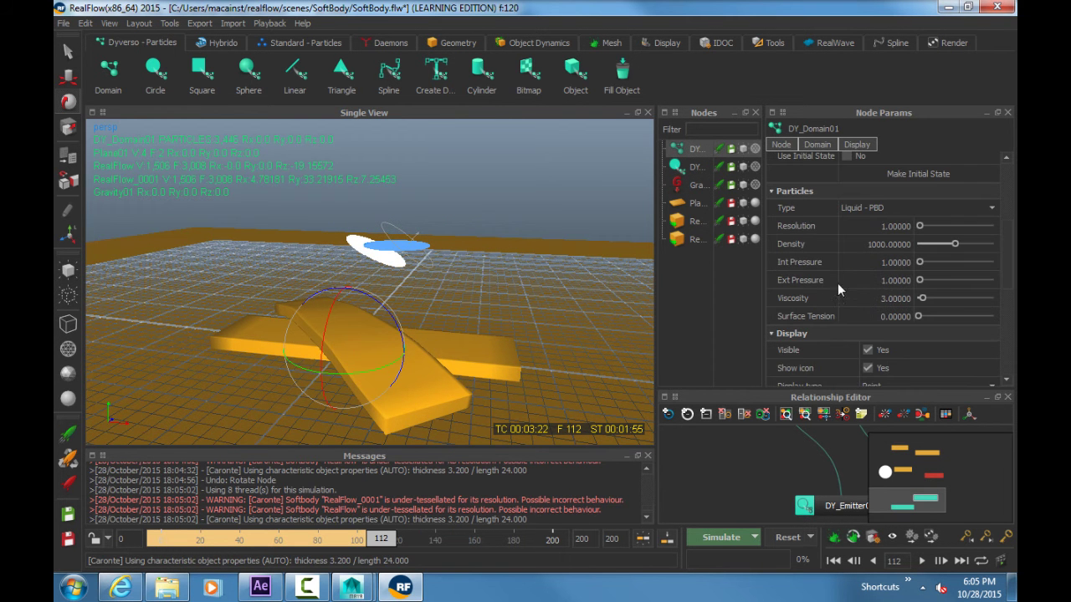
double_click(896, 280)
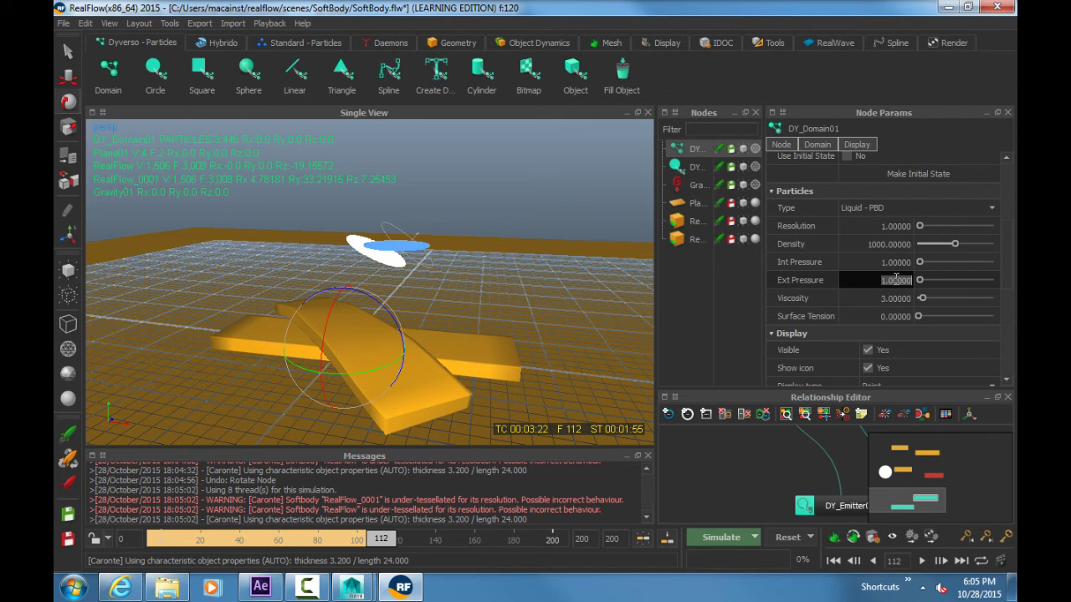
text(50)
key(Return)
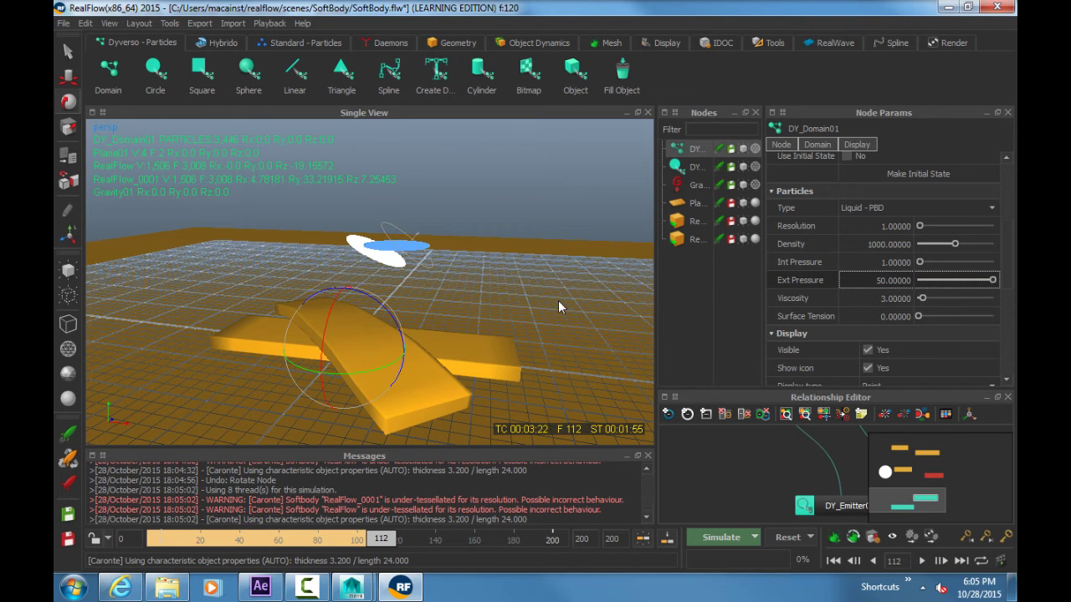
Step: Go back to frame 109, simulate the particles from there and stop at frame 117
alt+drag(560, 307, 651, 387)
drag(375, 544, 377, 542)
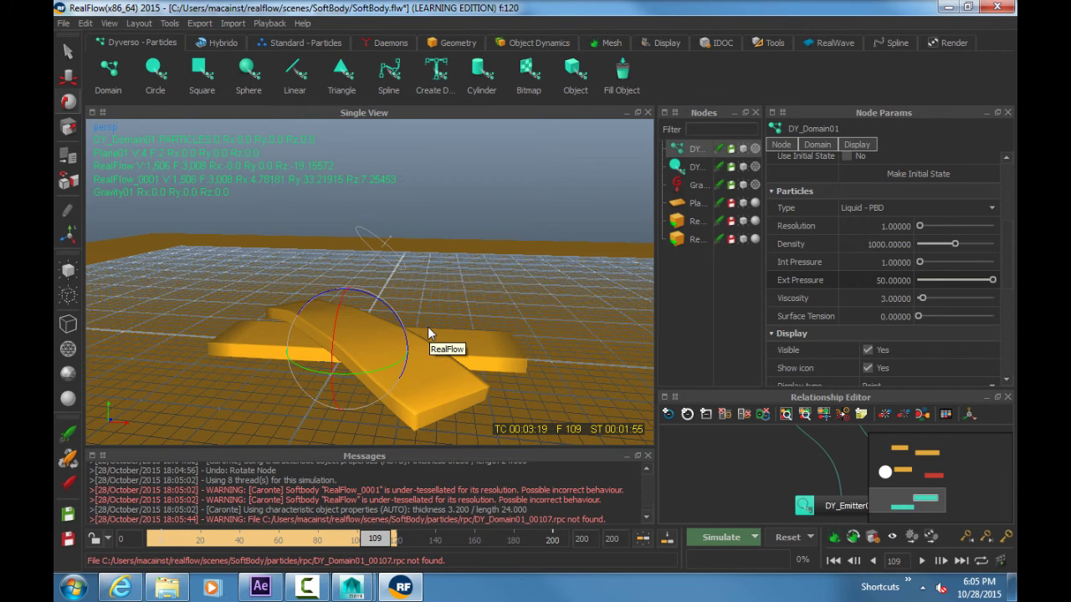
key(ctrl+a)
key(Return)
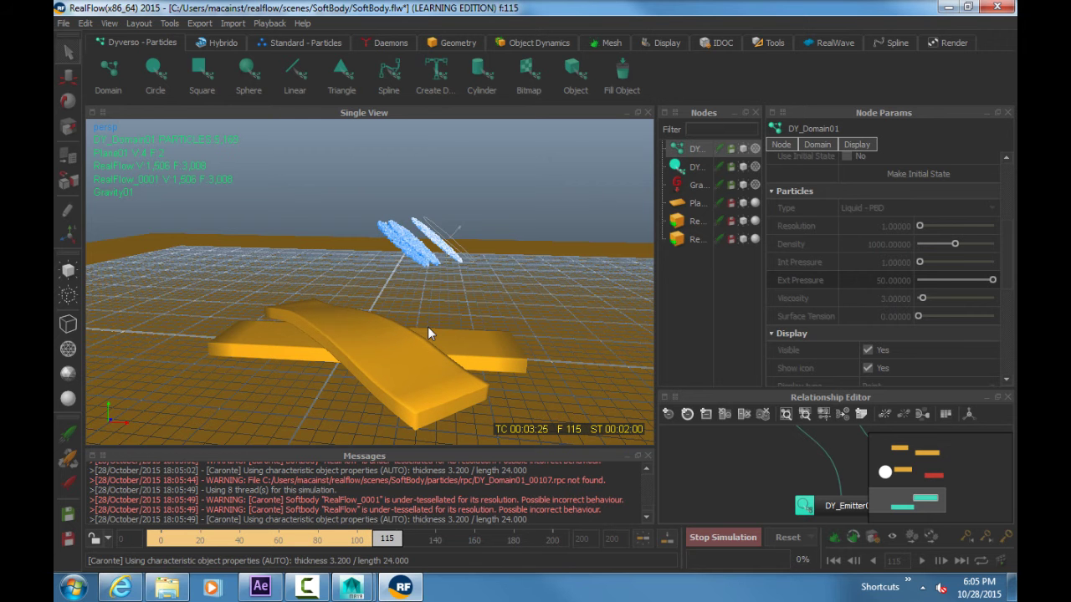
key(Escape)
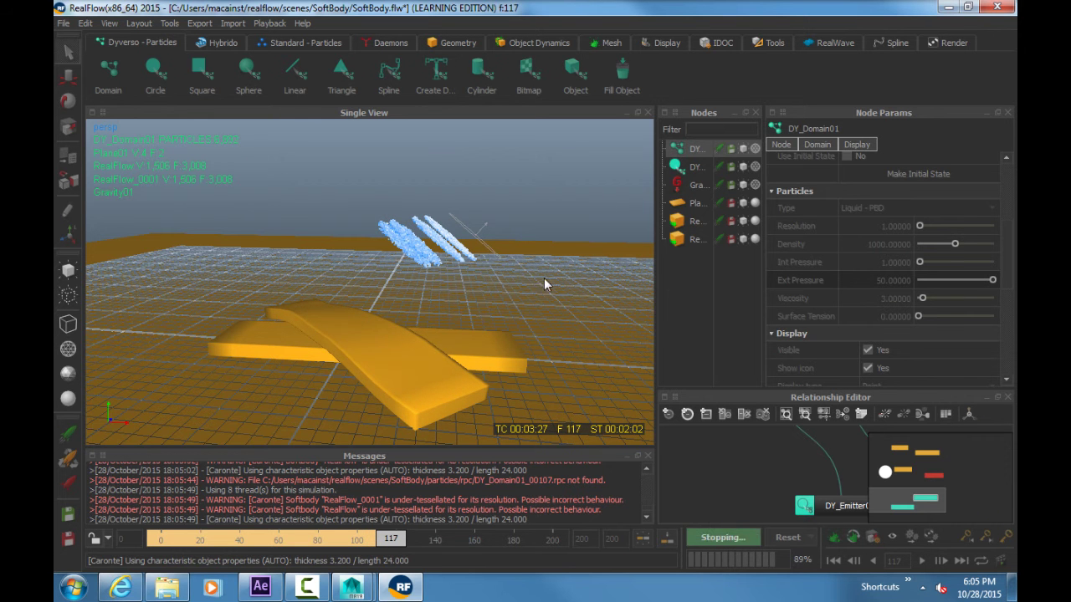
Step: Lower the Dyverso domain's external pressure to 5
double_click(904, 281)
text(10)
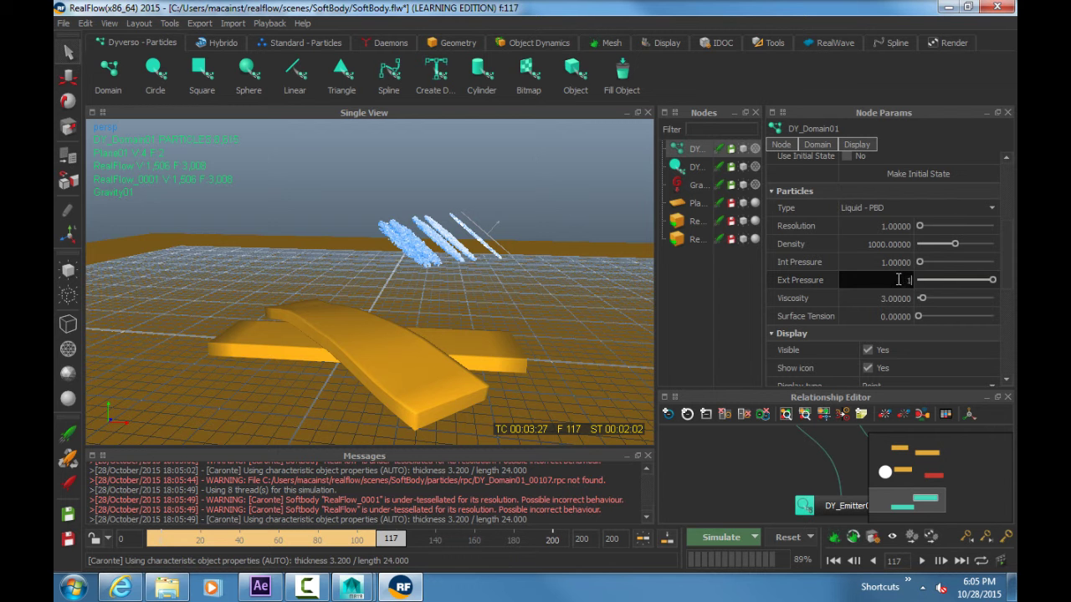
key(Return)
double_click(898, 280)
text(5)
key(Return)
Step: Return to frame 111 and simulate the emission with the reduced pressure, stopping at frame 131
drag(386, 541, 380, 541)
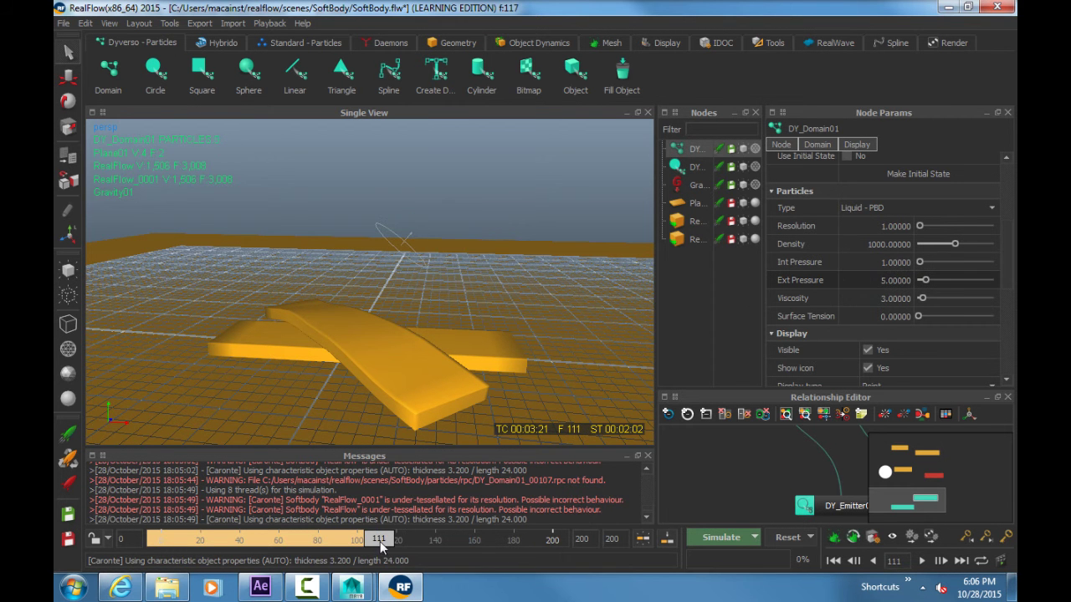
key(ctrl+a)
key(Return)
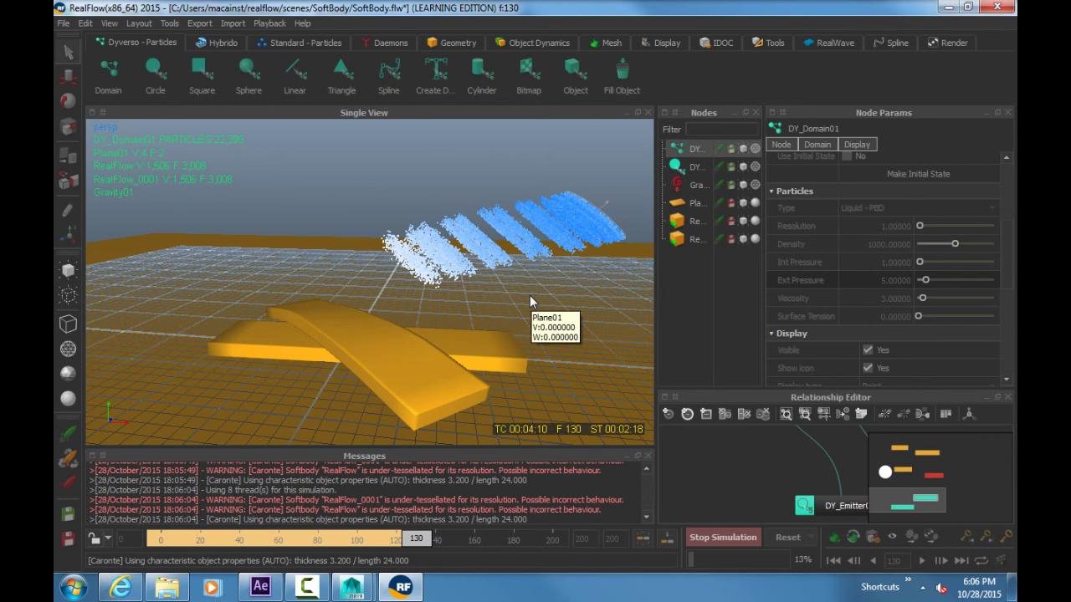
key(Escape)
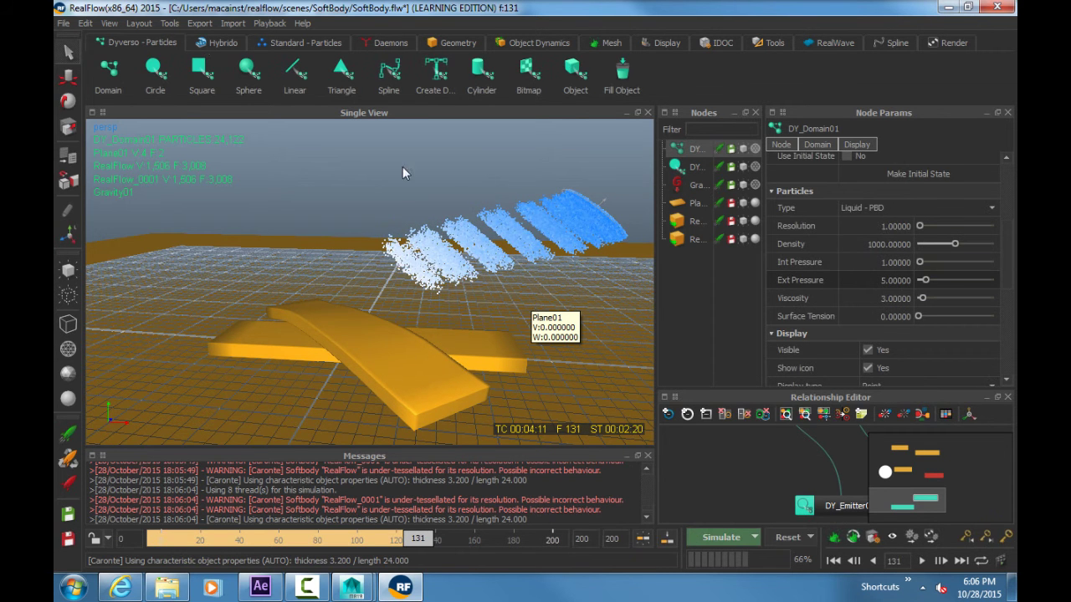
Step: Add a vase raised above the slabs, scaled to about 5.8 in X and Z and about 9.9 in Y
click(443, 43)
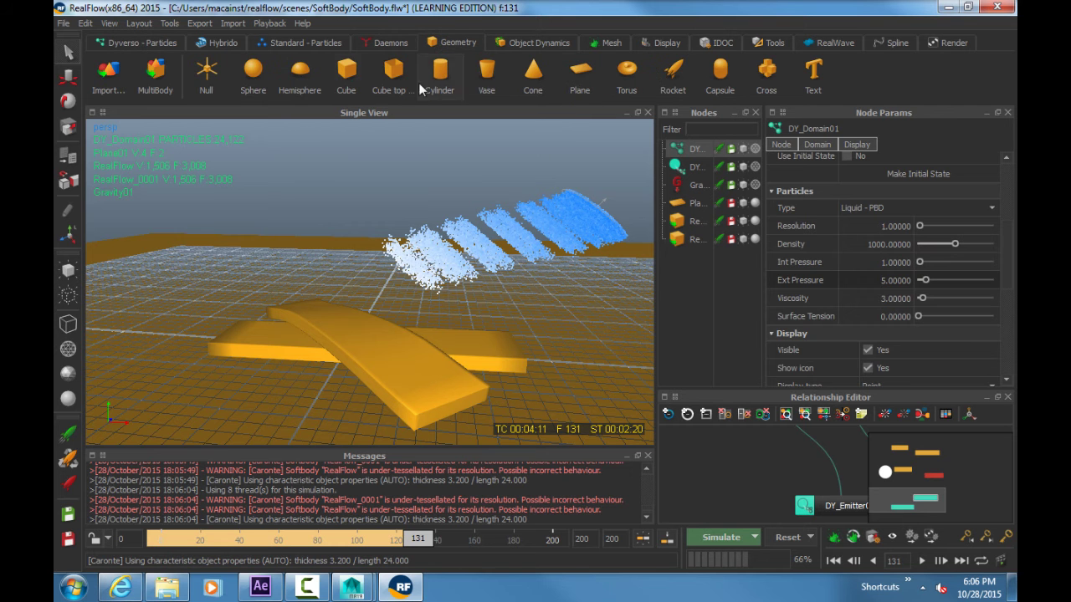
click(488, 75)
drag(347, 291, 352, 132)
key(r)
drag(356, 183, 407, 182)
scroll(401, 204, up, 2)
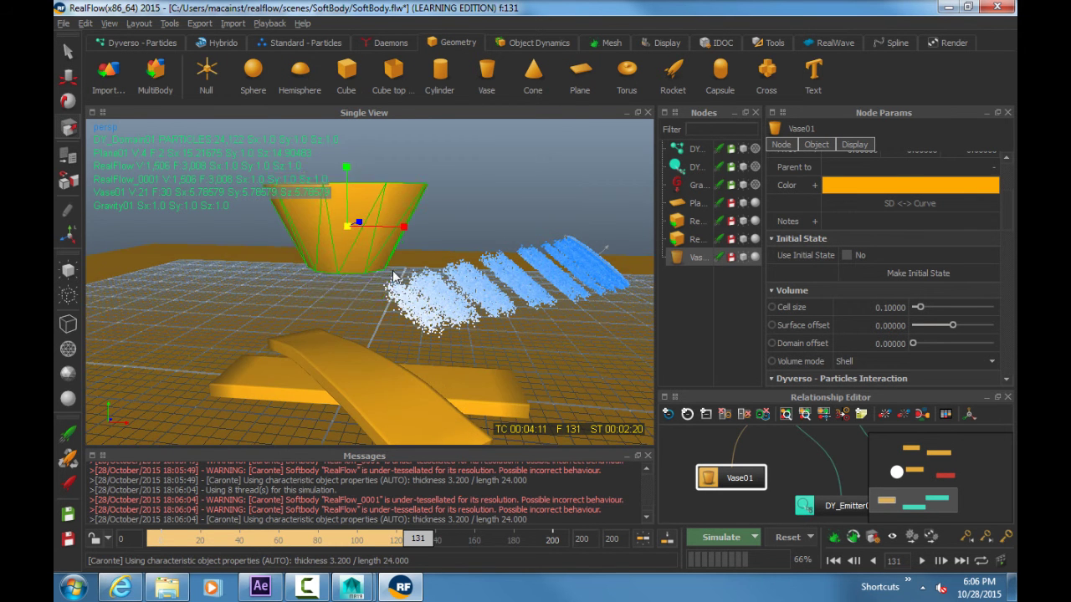
drag(346, 167, 346, 117)
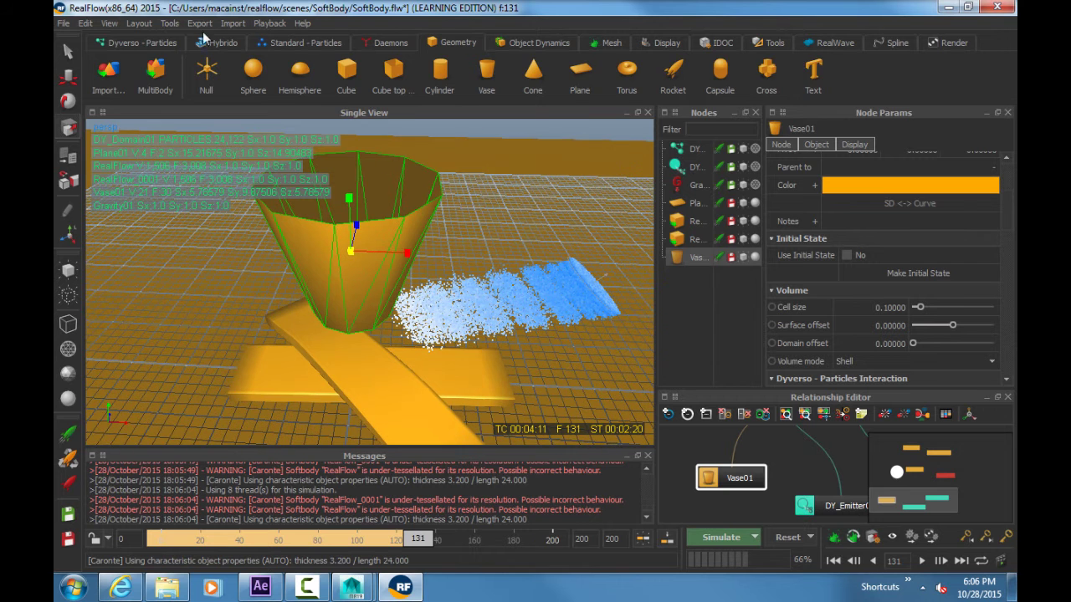
Step: Fill the vase with Dyverso particles using a Fill Object emitter
click(138, 42)
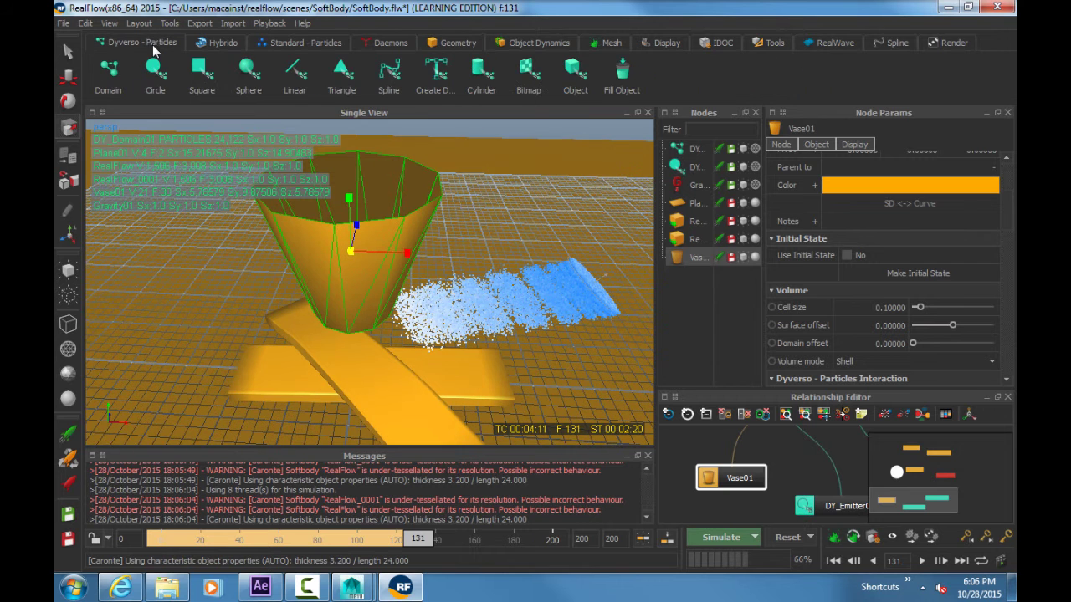
click(623, 84)
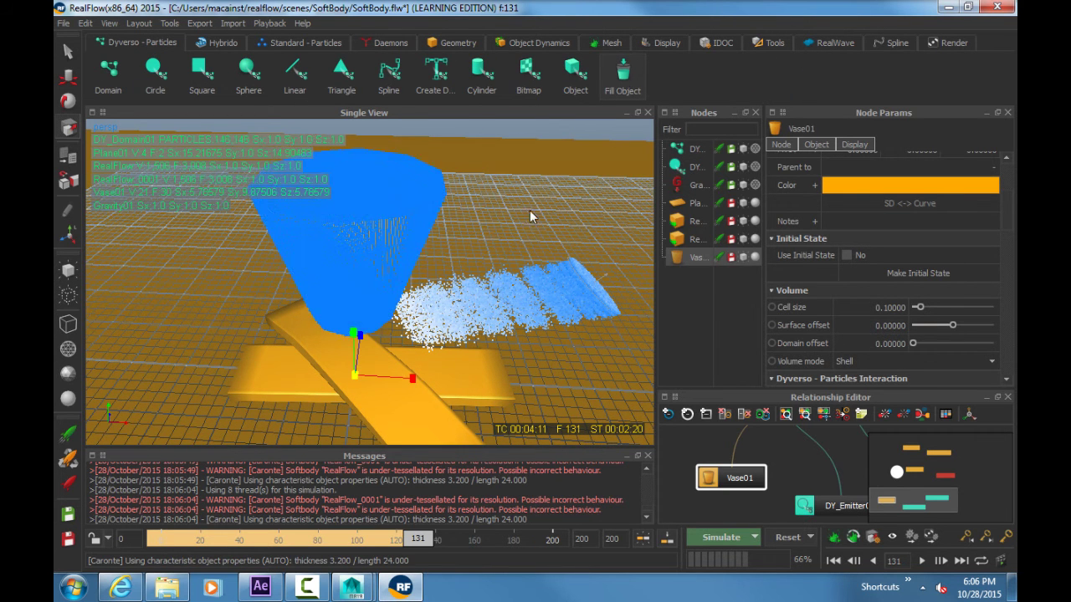
alt+drag(486, 213, 429, 284)
click(398, 290)
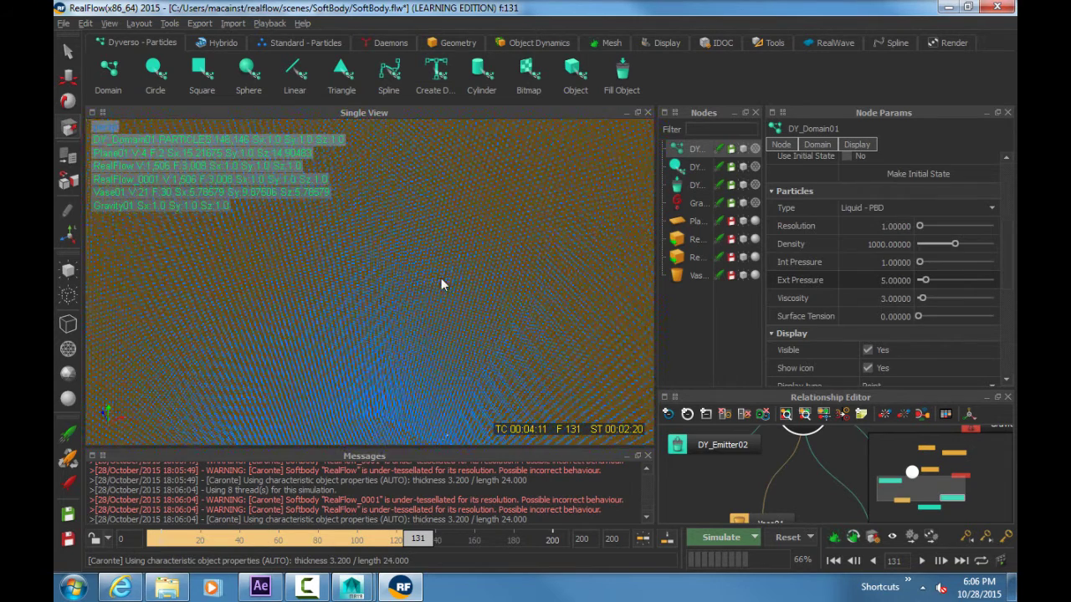
alt+right_drag(442, 282, 376, 287)
scroll(843, 271, down, 10)
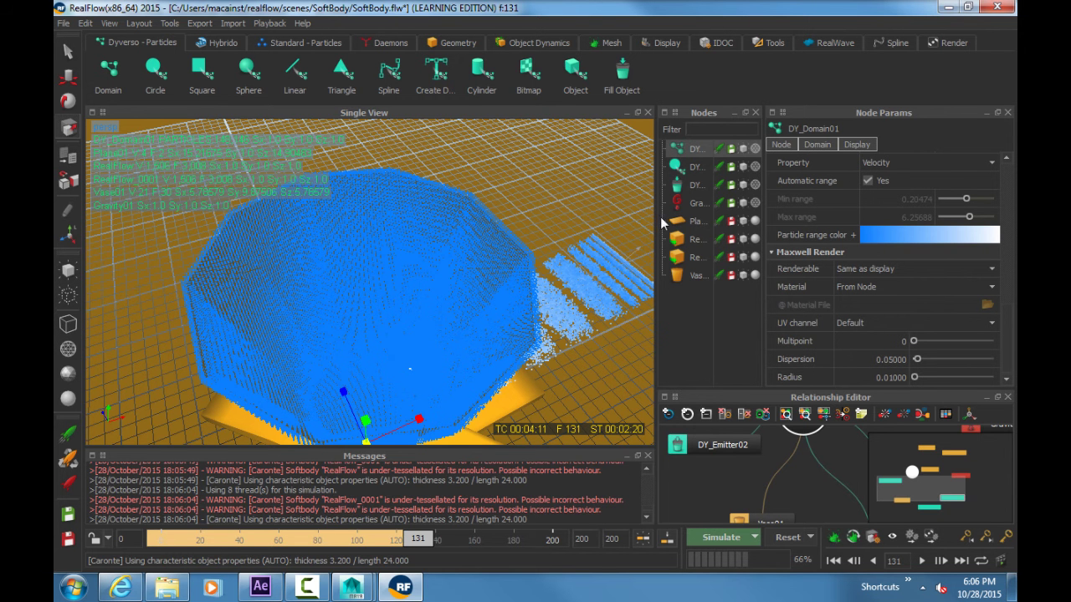
Step: Widen the node list and set the jittering of the vase's fill emitter DY_Emitter02 to 1
drag(657, 222, 576, 226)
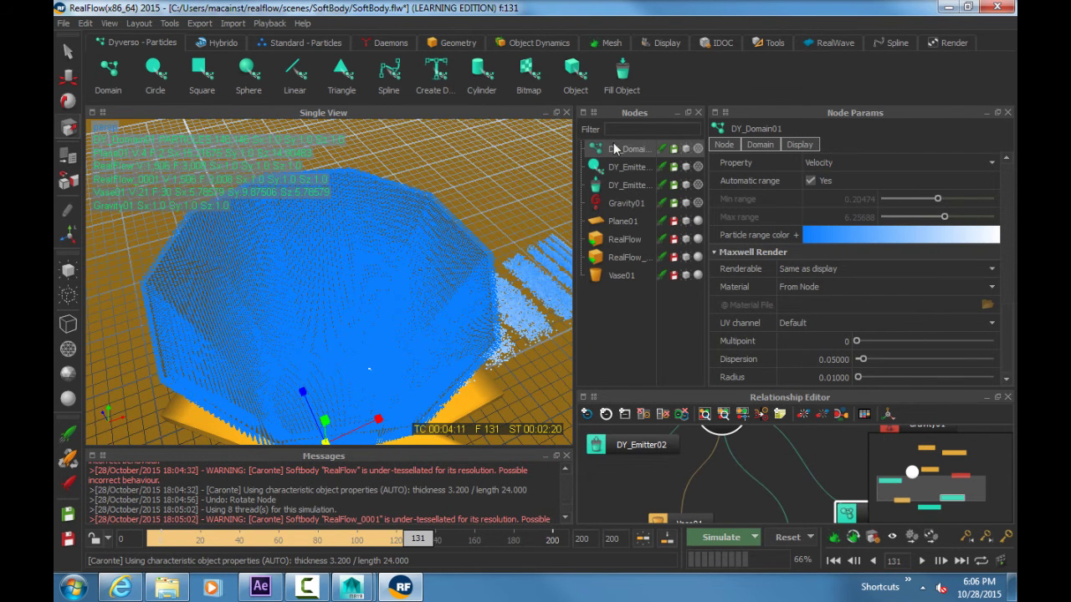
click(632, 185)
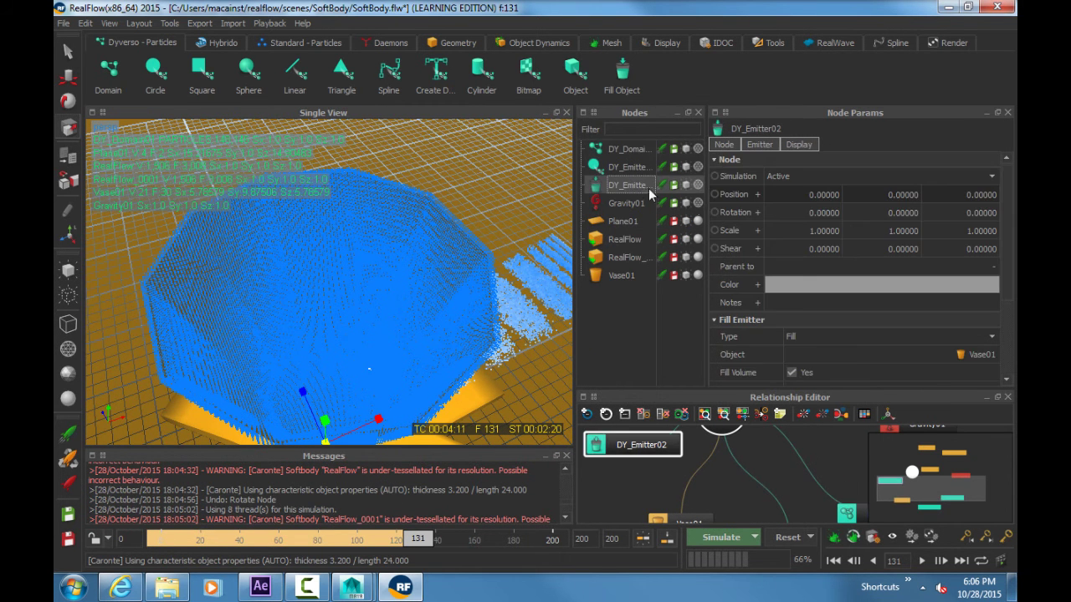
scroll(768, 302, down, 2)
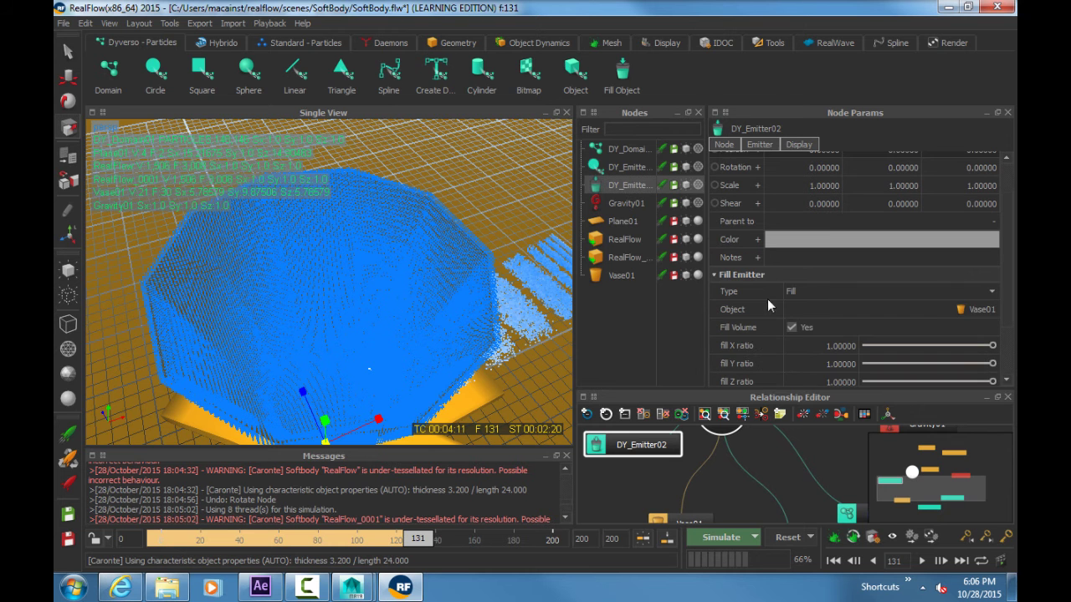
click(990, 293)
click(991, 293)
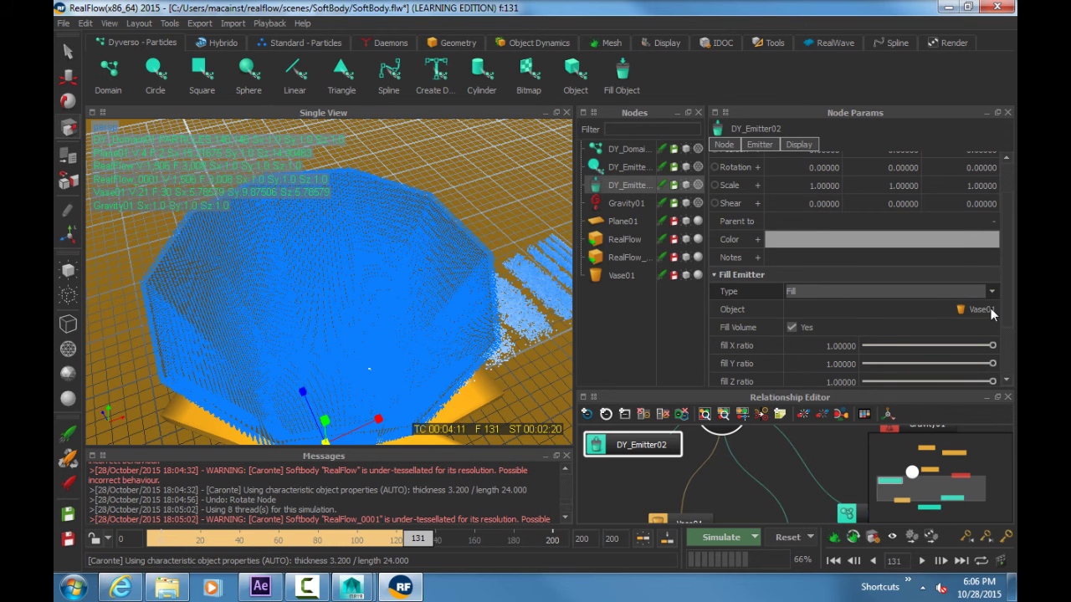
scroll(1004, 281, down, 3)
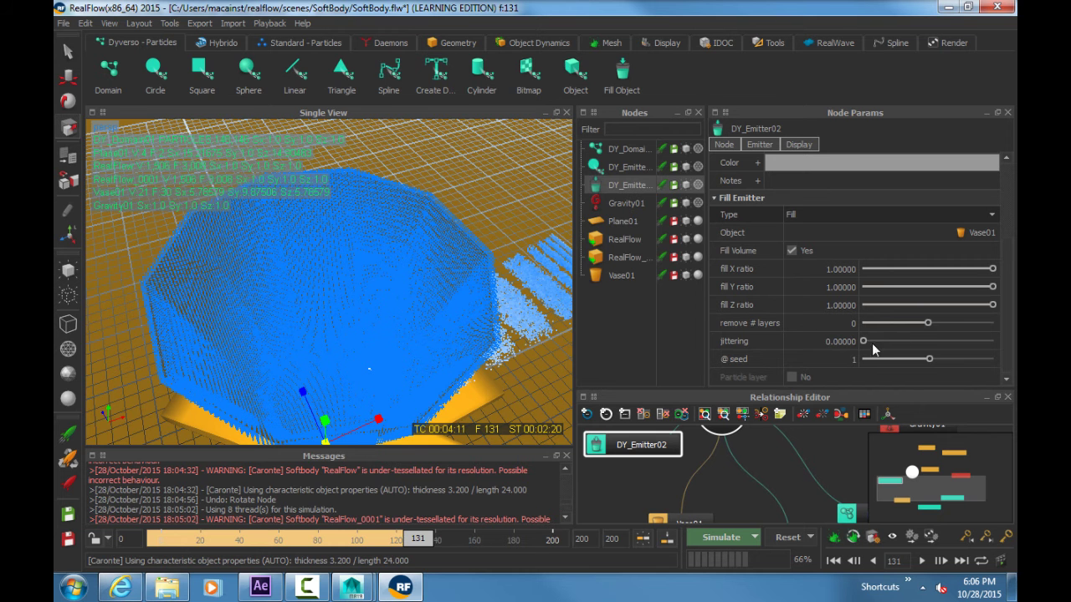
drag(872, 343, 992, 341)
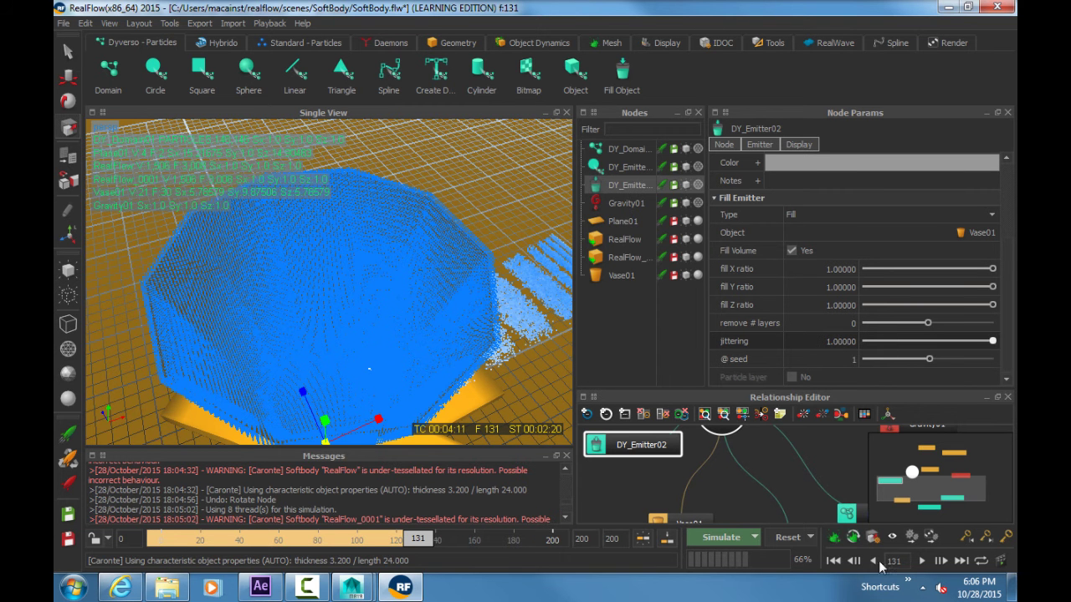
Step: Reset the simulation to frame 0 and view the particle-filled vase from the side
click(787, 537)
click(566, 299)
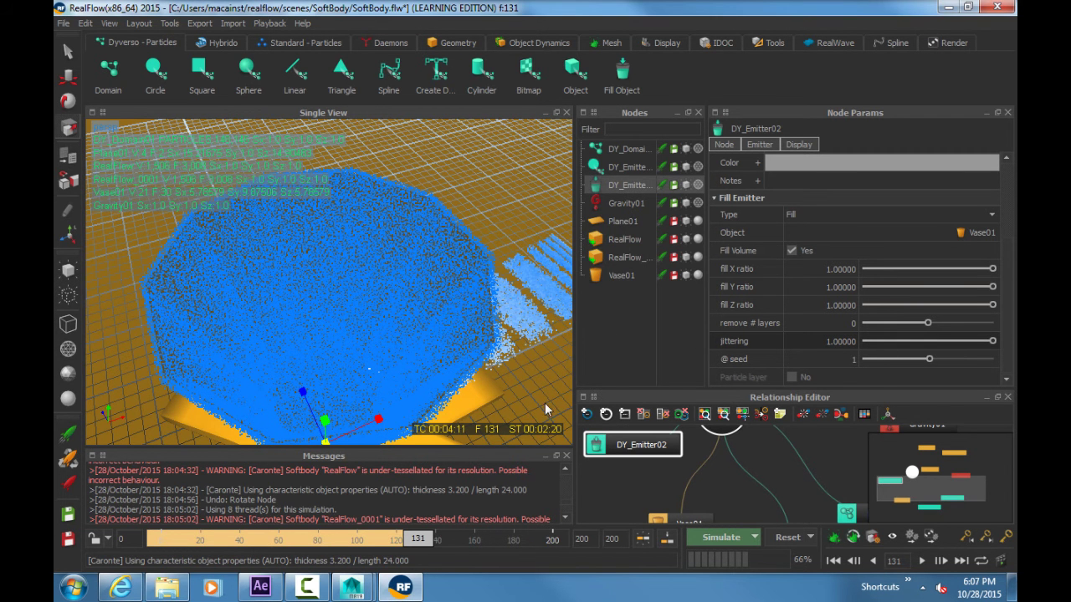
alt+drag(484, 341, 420, 228)
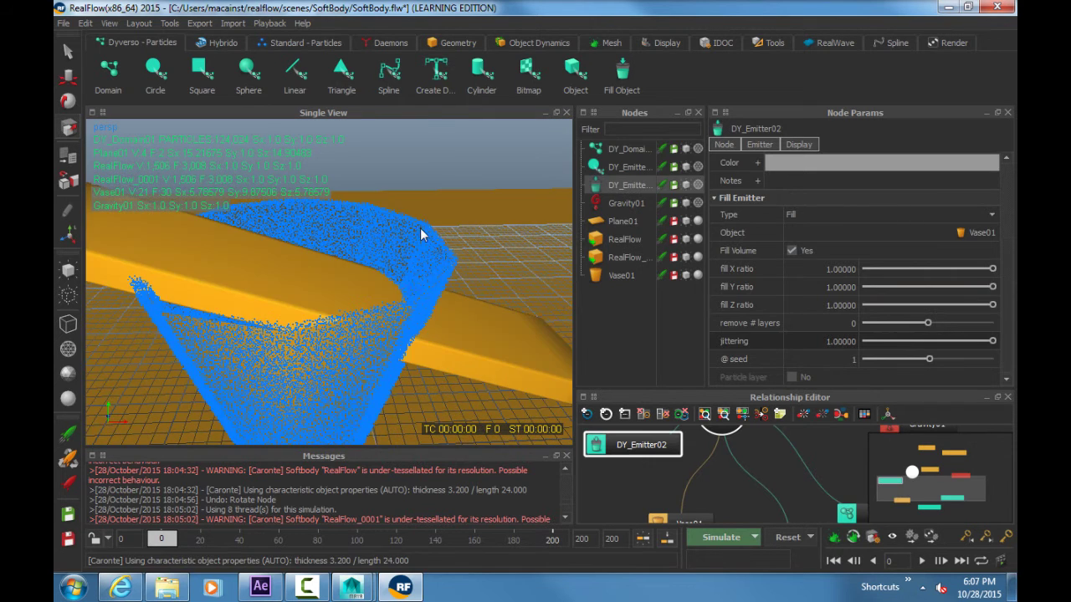
click(420, 227)
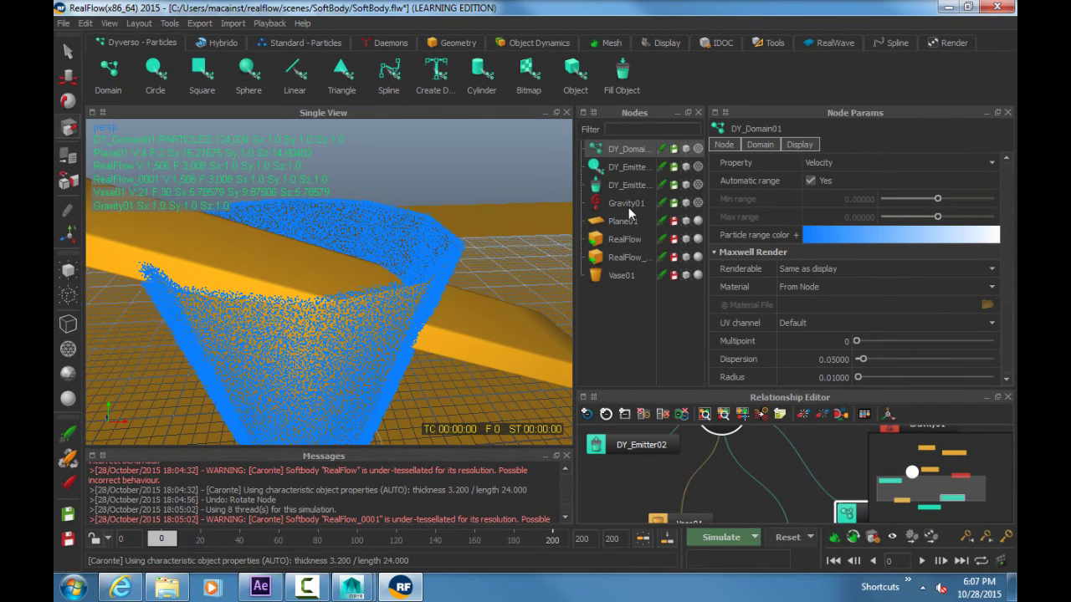
Step: Set the vase's emitter DY_Emitter02 to type Fill with Vase01 as its object
click(620, 275)
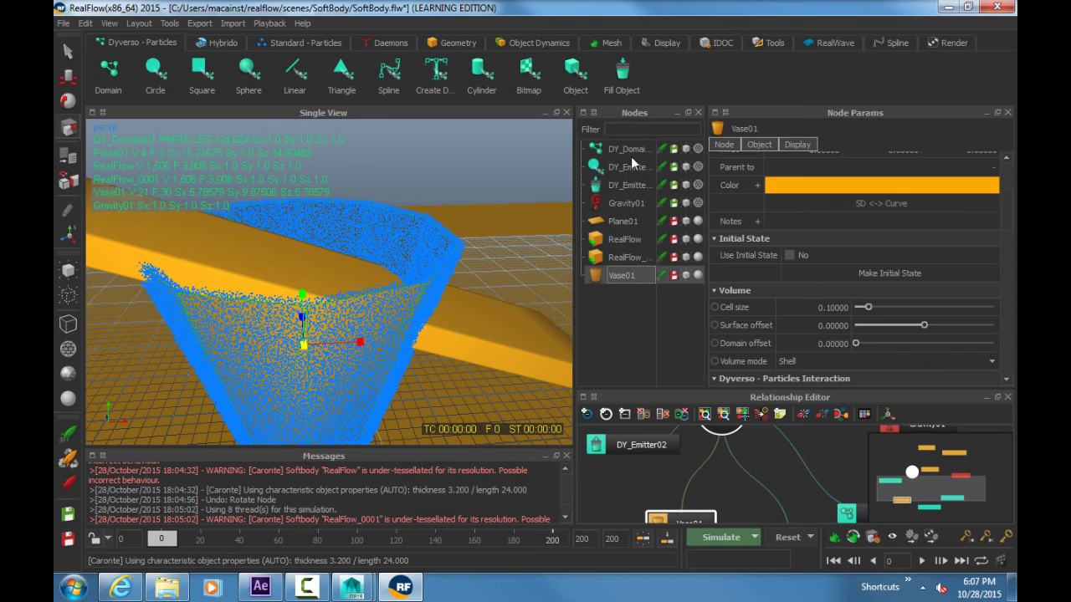
click(631, 184)
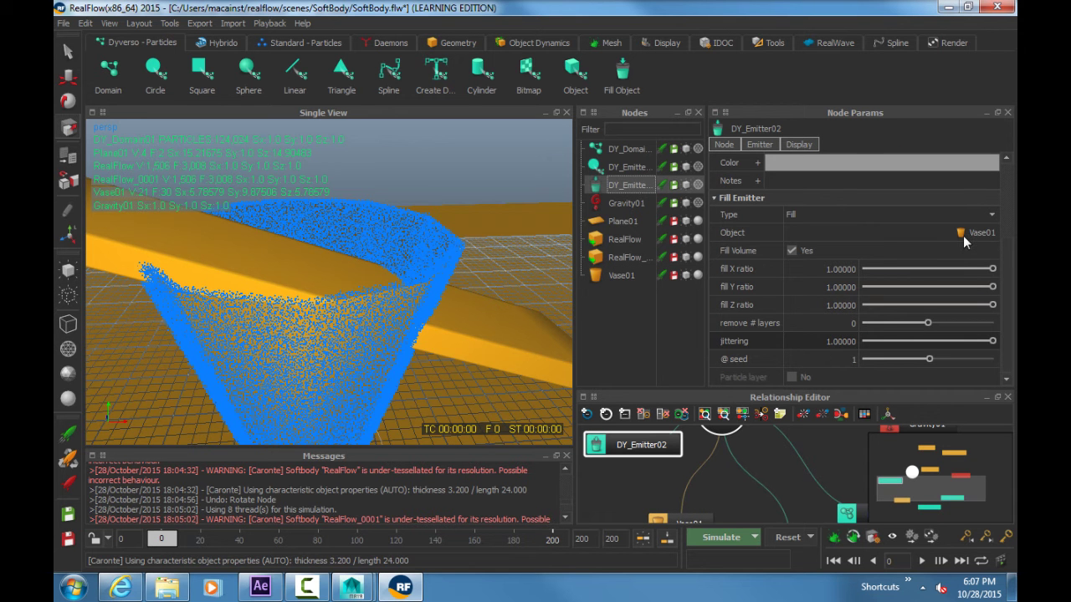
click(992, 214)
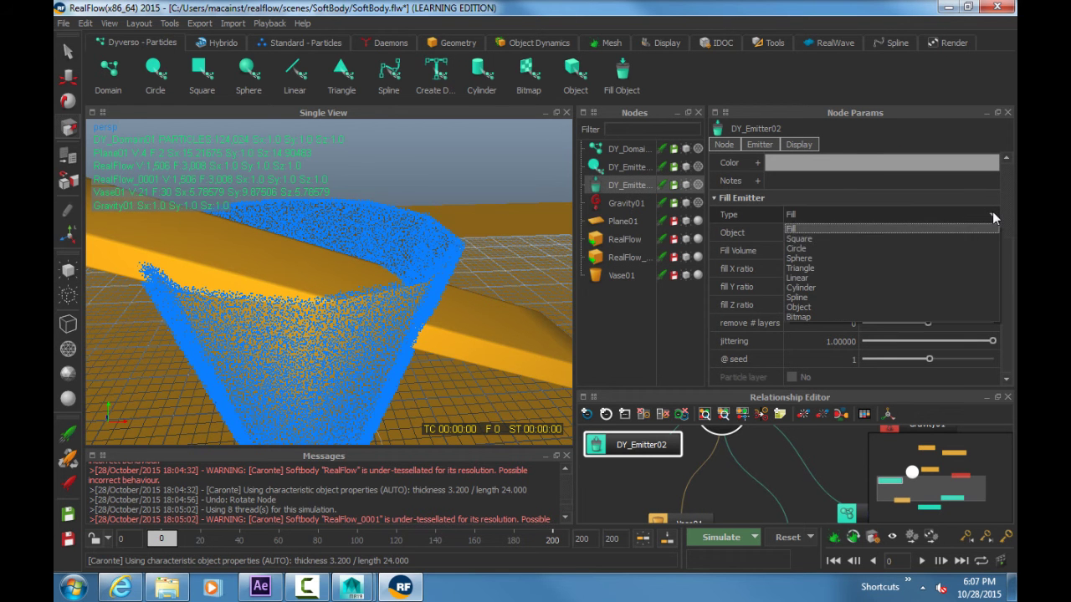
click(912, 224)
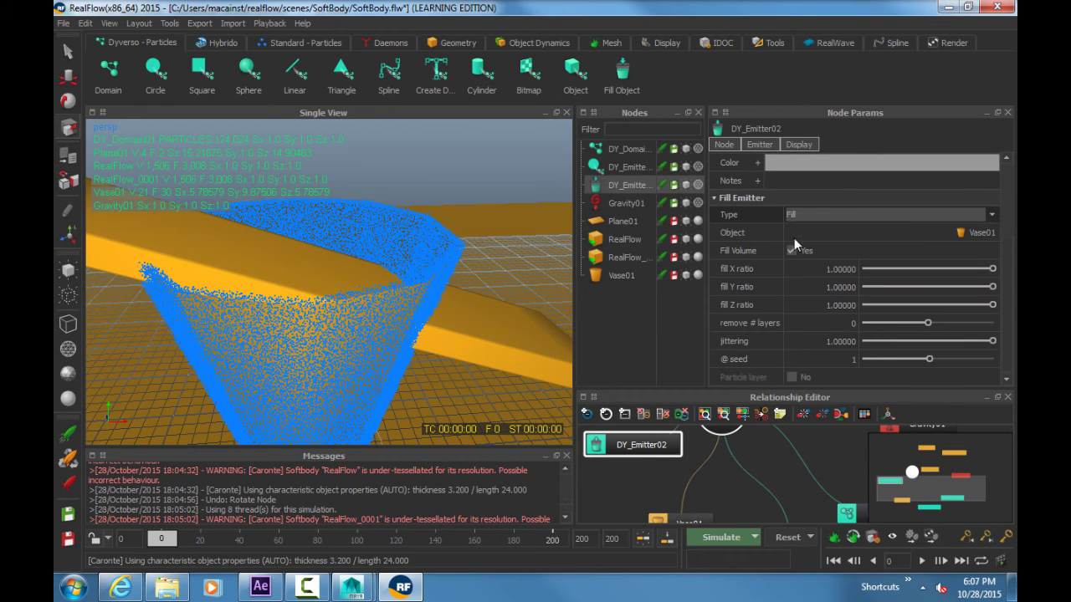
click(977, 233)
click(870, 149)
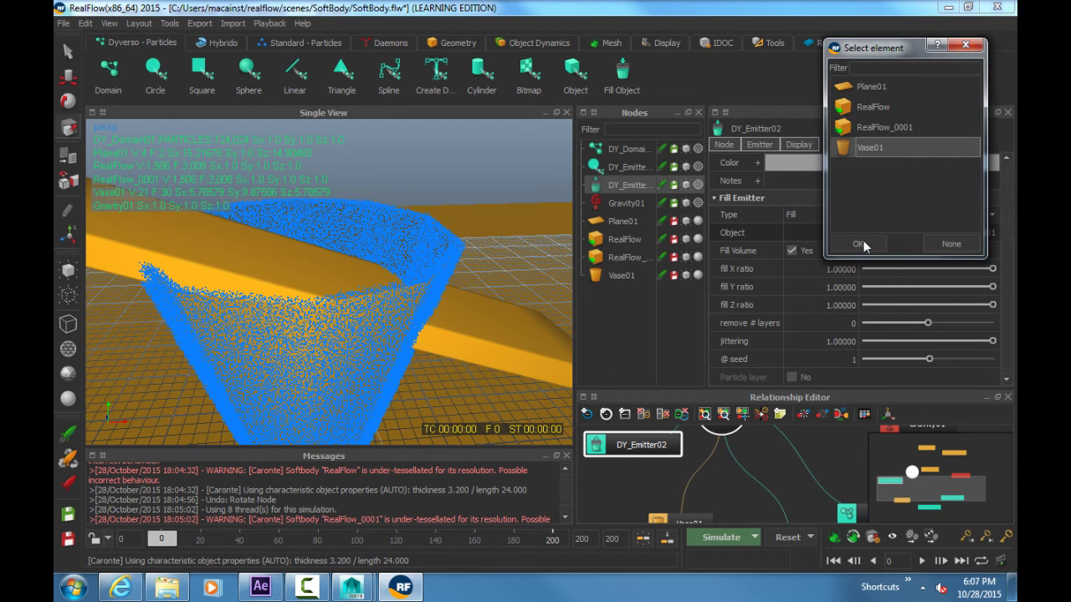
click(863, 244)
Step: Switch Fill Volume off and back on for the vase's emitter DY_Emitter02
click(792, 251)
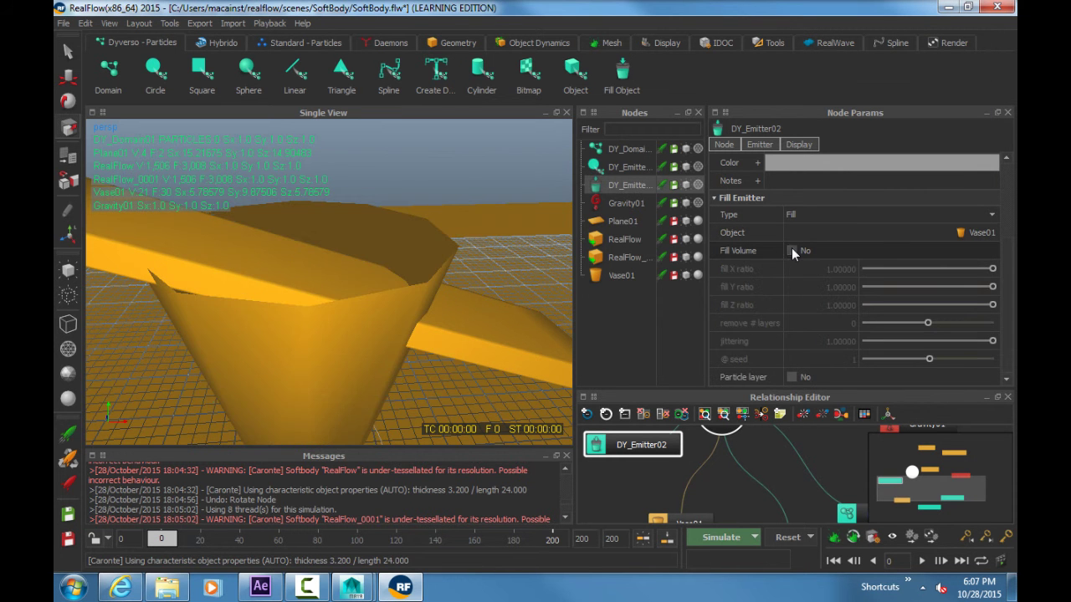
click(791, 251)
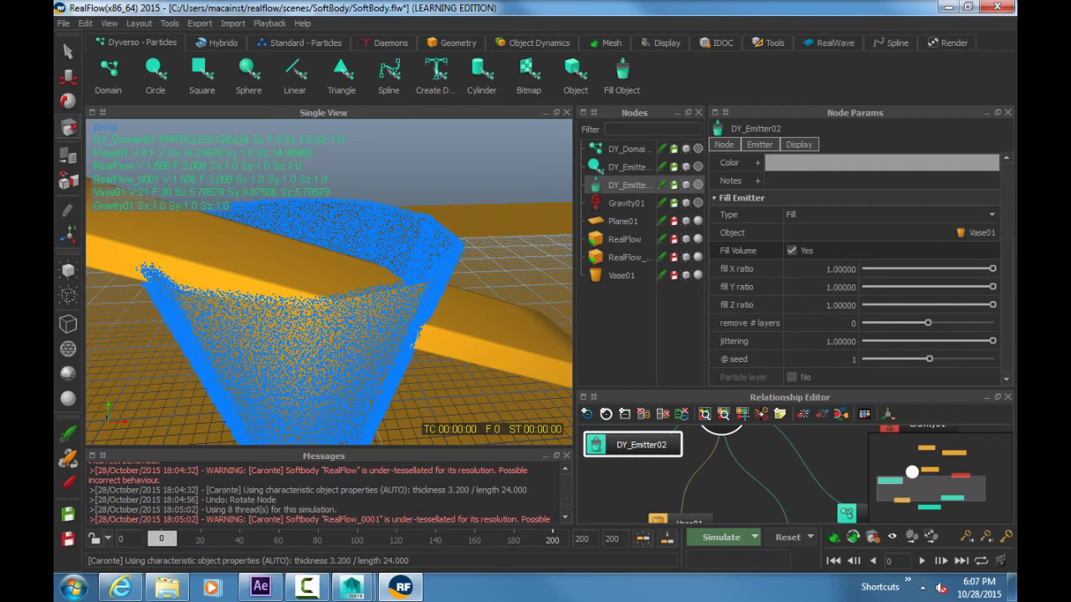
drag(1009, 266, 1004, 321)
alt+drag(306, 260, 407, 322)
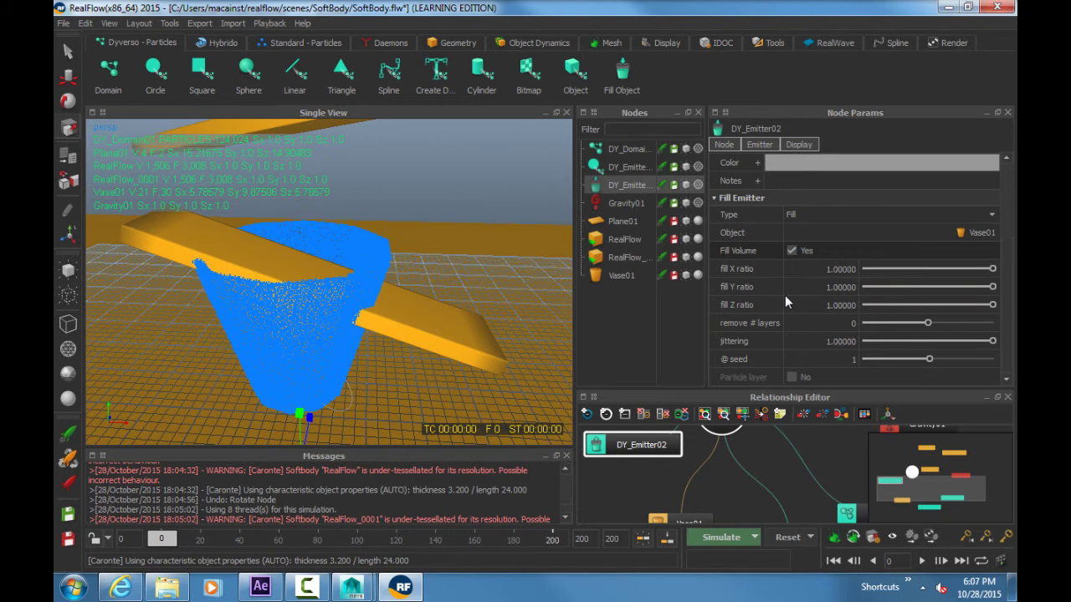
scroll(742, 270, up, 3)
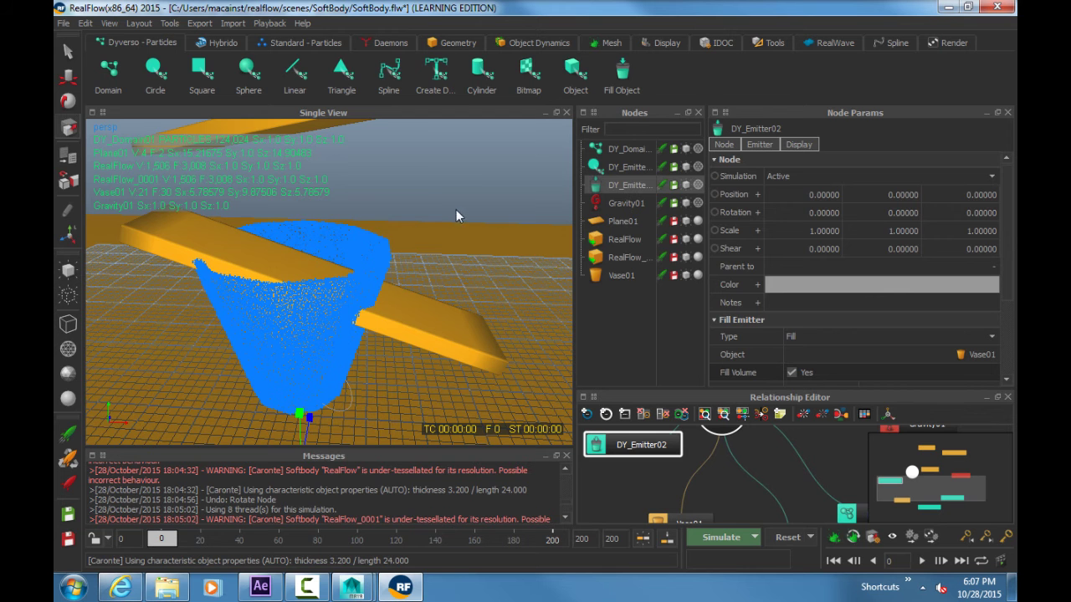
Step: Run the simulation to frame 2, stop it and reset to frame 0
key(ctrl+a)
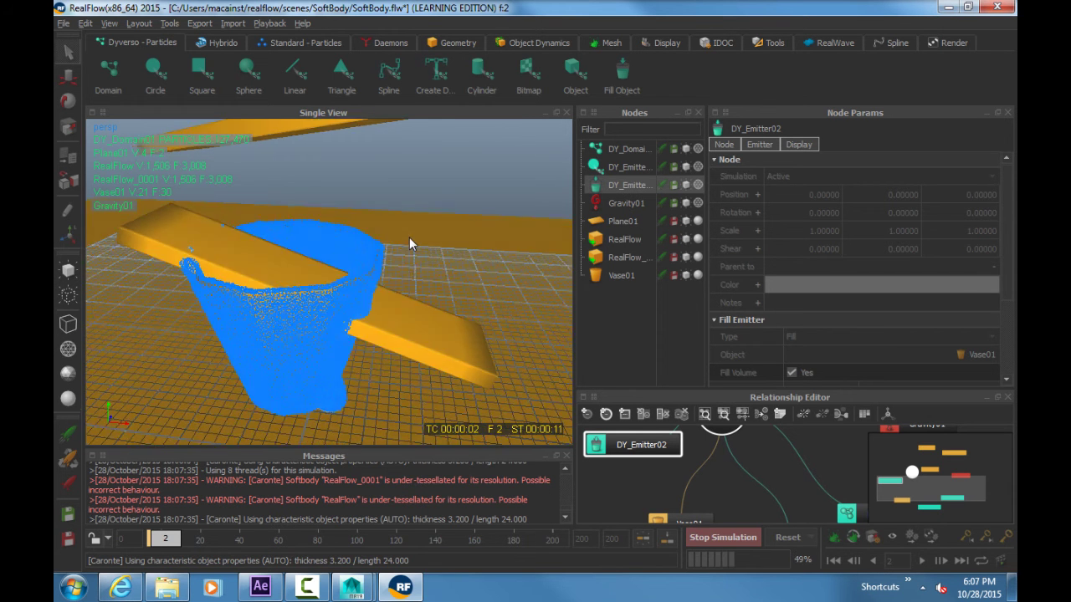
click(723, 537)
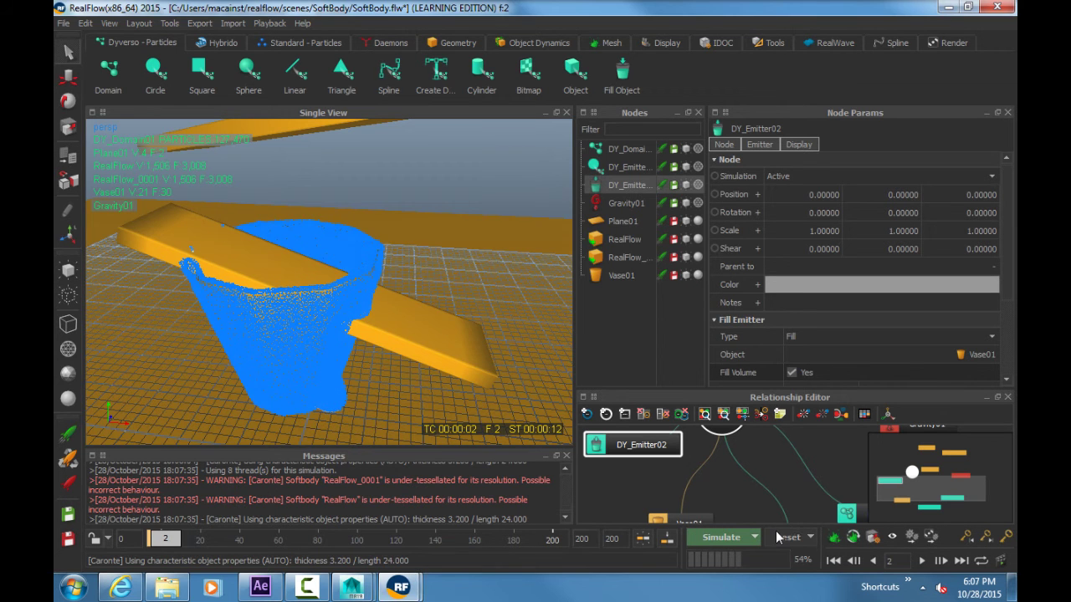
click(783, 537)
key(Return)
scroll(382, 271, up, 5)
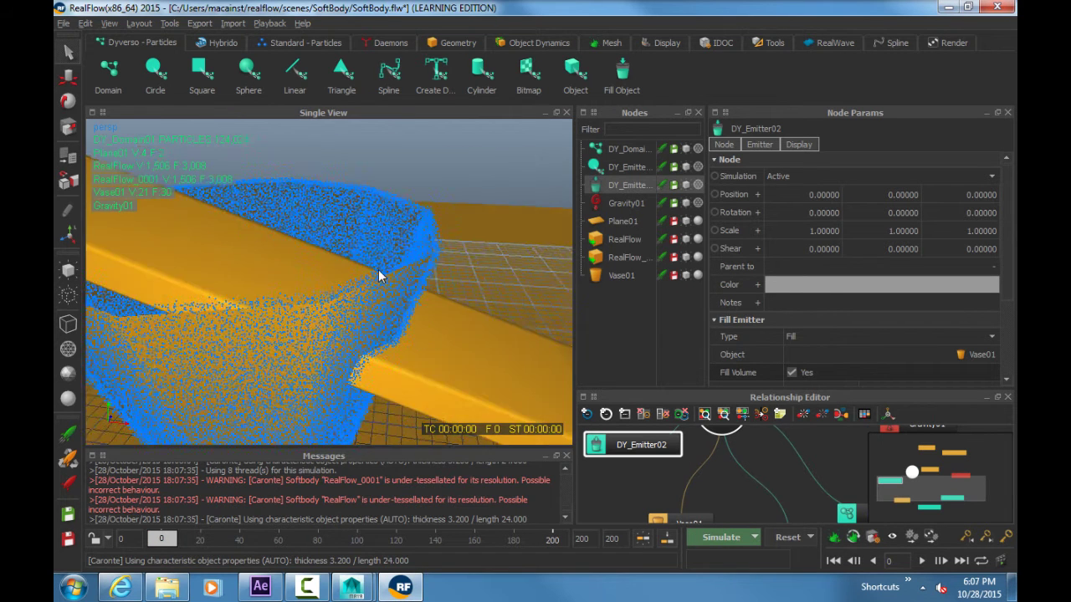
alt+drag(393, 278, 411, 240)
click(413, 241)
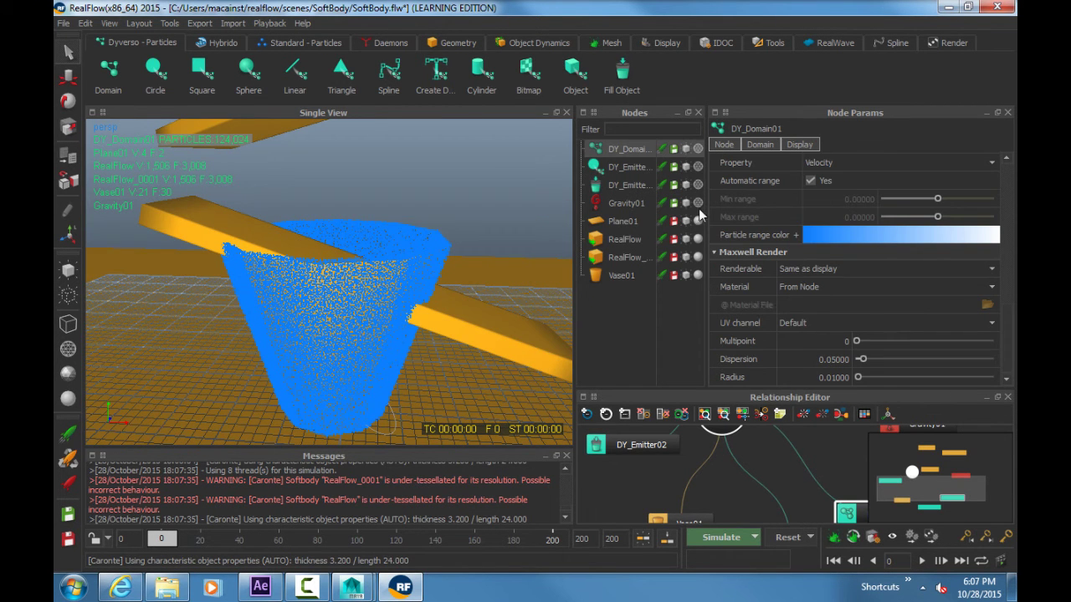
Step: Examine the vase's volume, Dyverso particle interaction, display and Maxwell Render parameters, including the options for normal facing
click(626, 276)
scroll(749, 291, down, 3)
scroll(749, 290, down, 3)
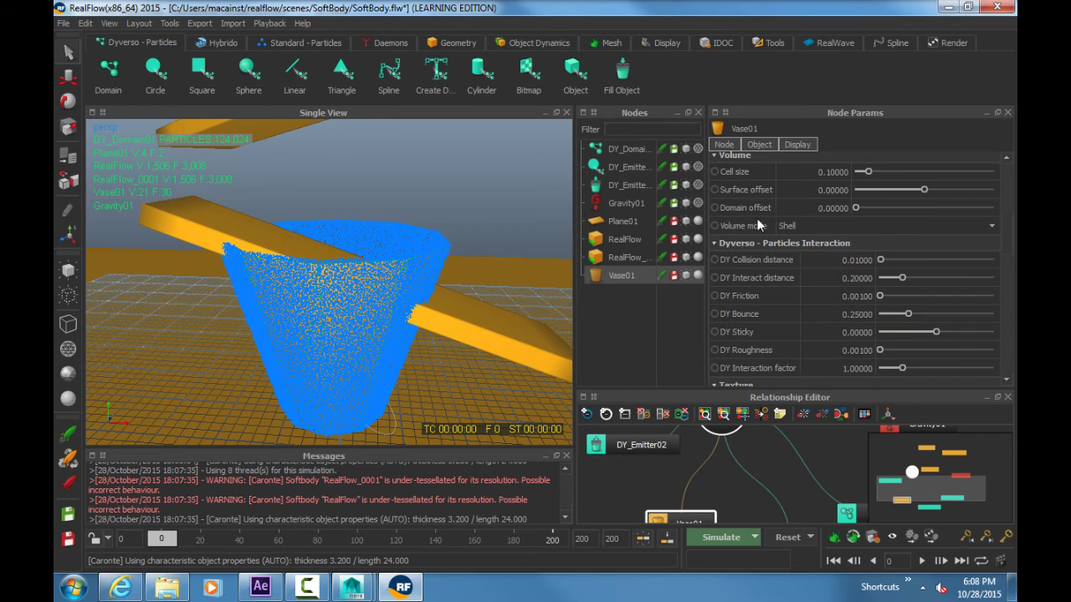
scroll(768, 264, down, 2)
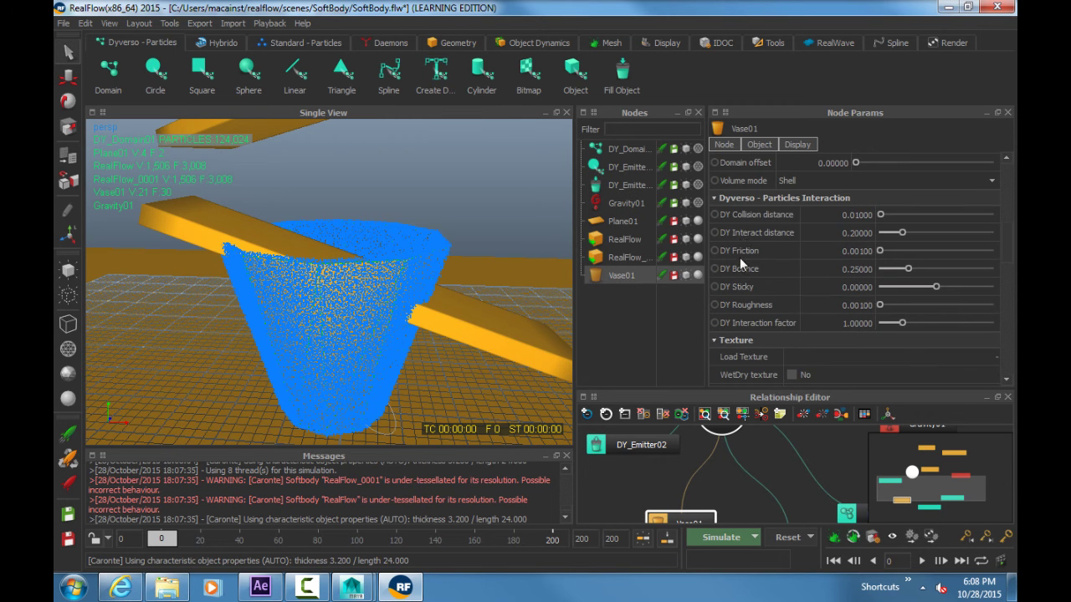
scroll(759, 282, down, 8)
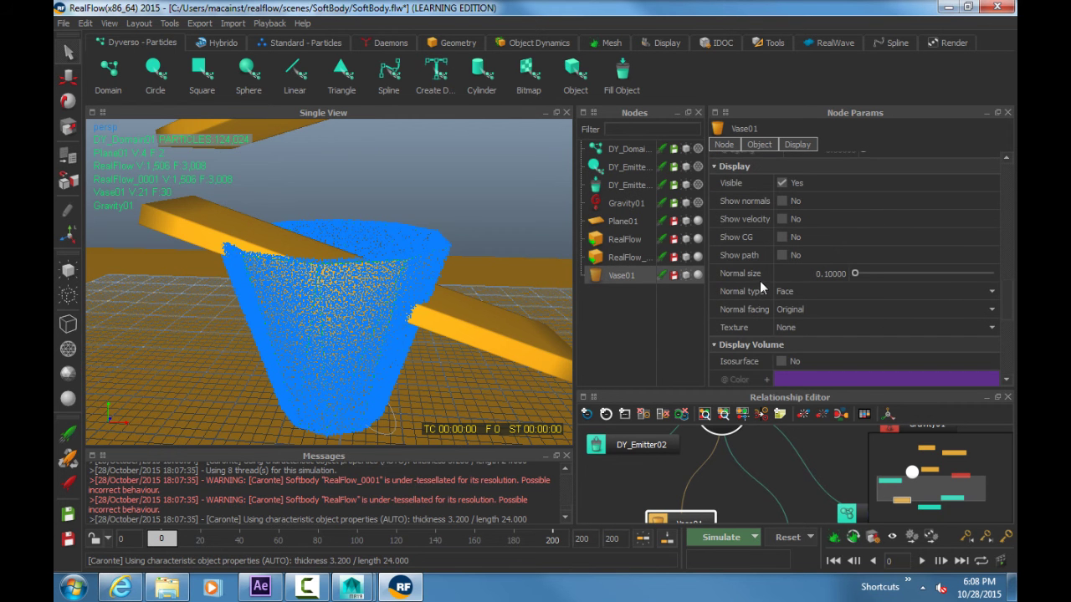
scroll(752, 251, down, 5)
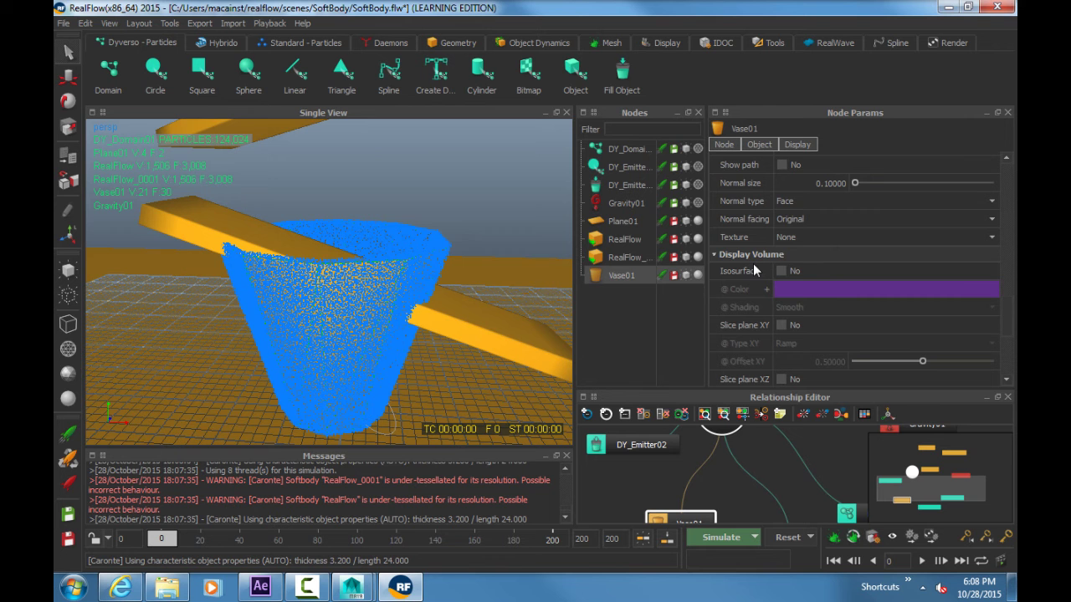
click(800, 216)
click(800, 242)
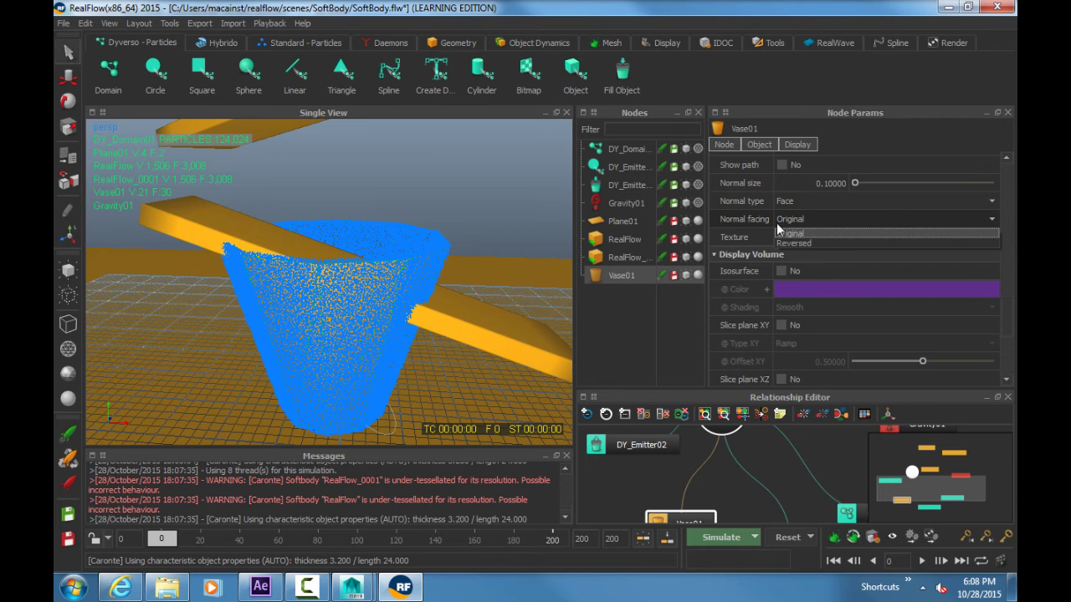
scroll(741, 218, down, 5)
scroll(758, 263, down, 6)
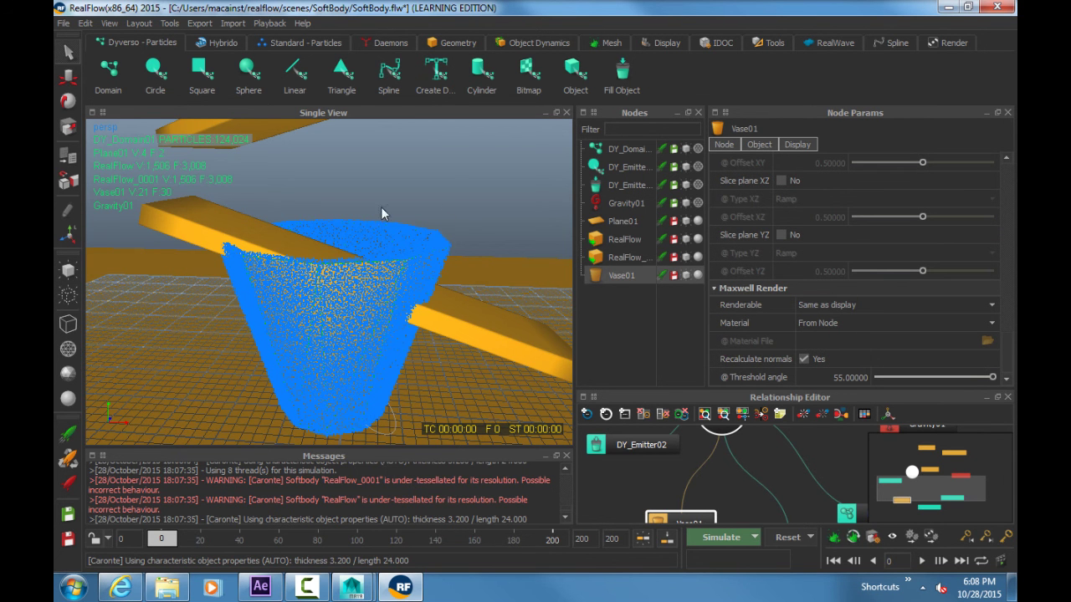
scroll(474, 237, down, 5)
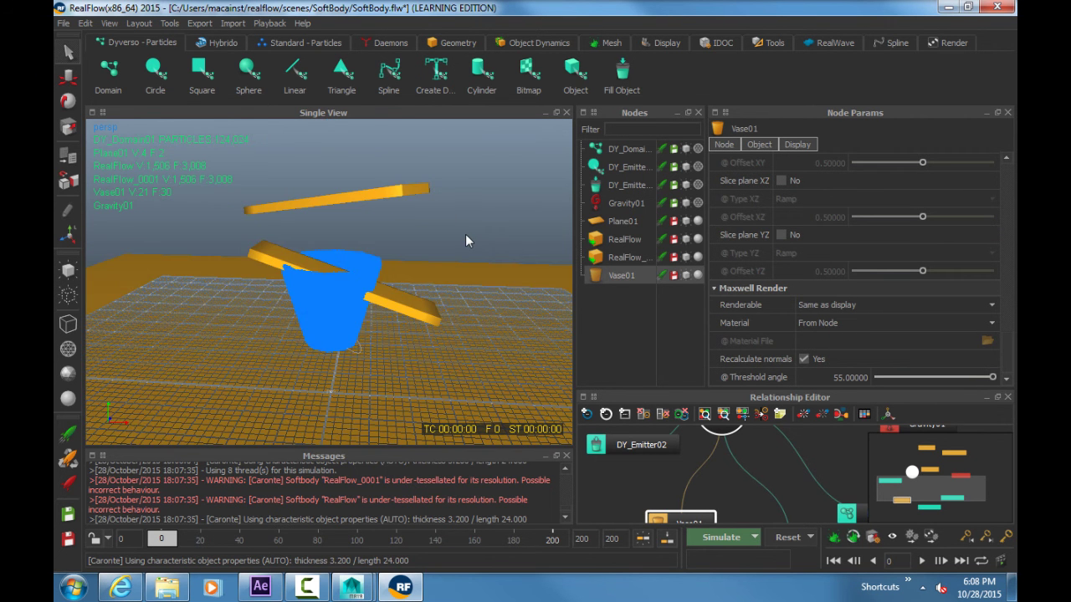
alt+drag(445, 205, 445, 243)
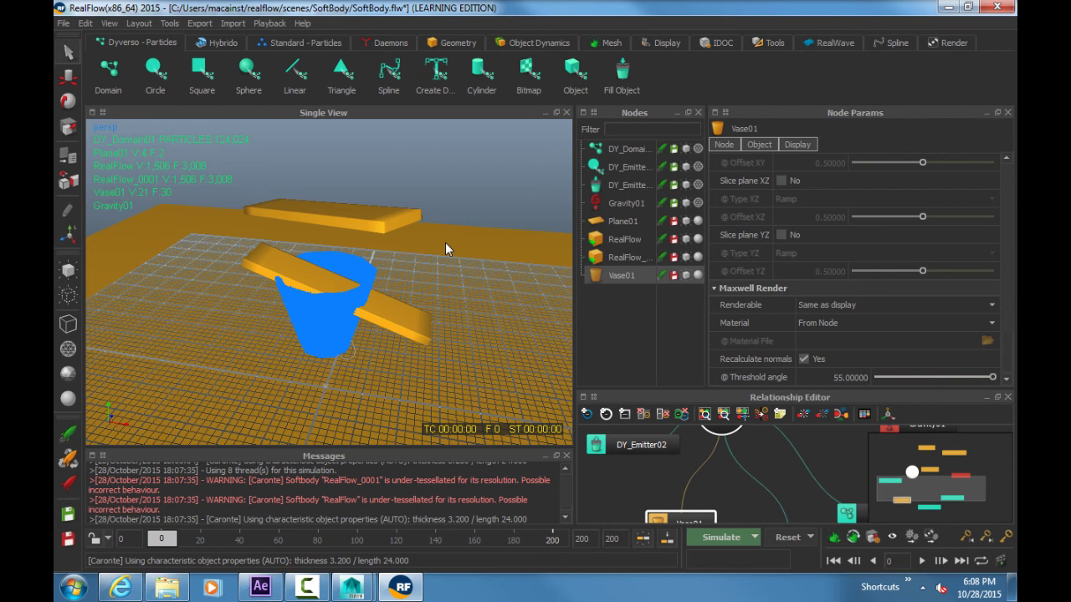
Step: Switch to Internet Explorer and search the web for "realflow newsletter"
click(125, 583)
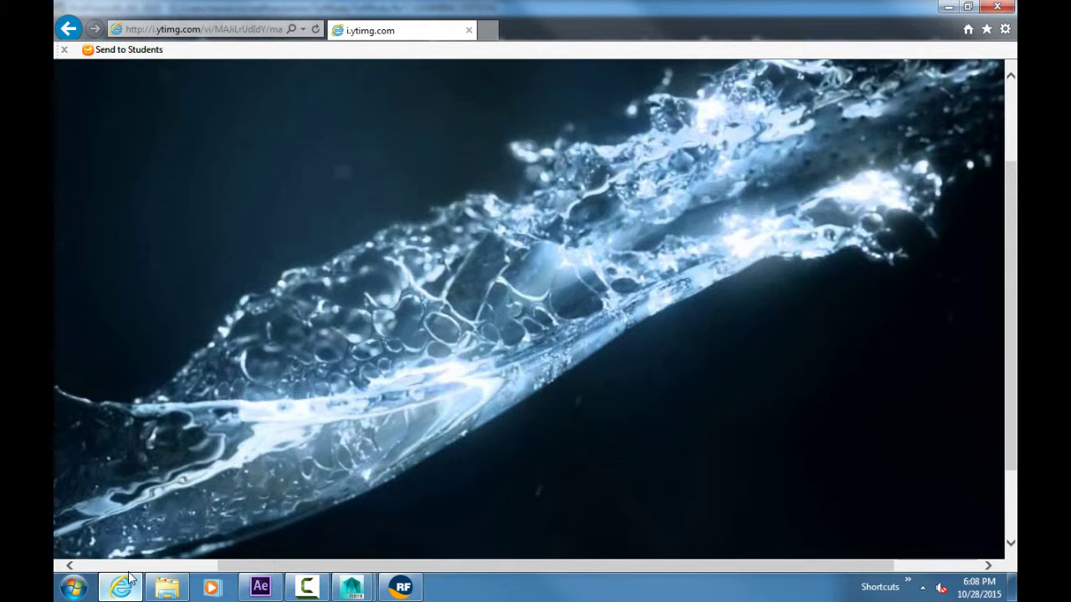
click(199, 30)
text(re)
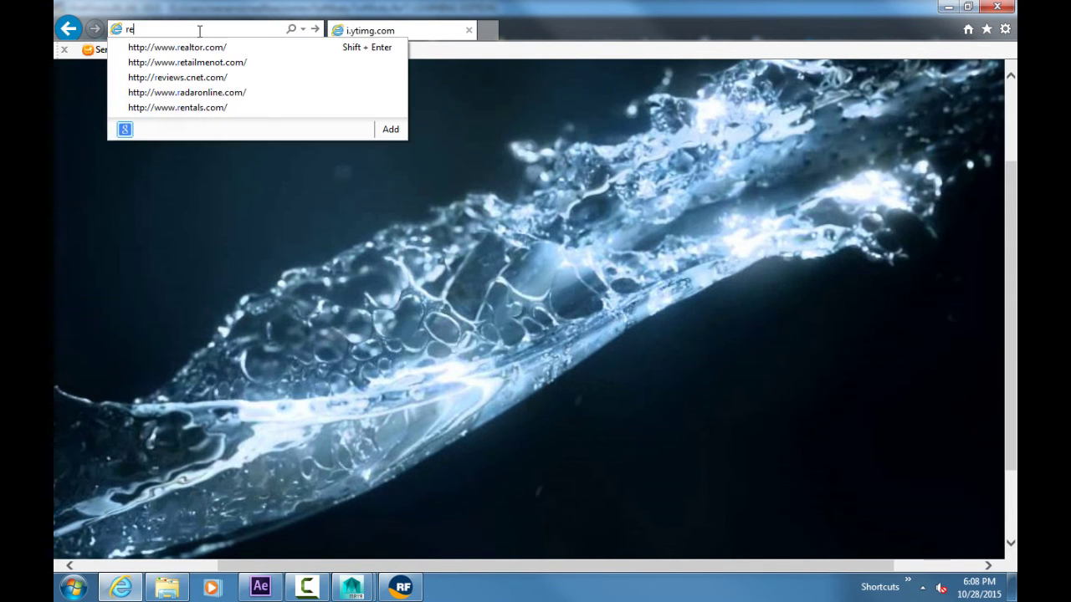
text(alflow newslet)
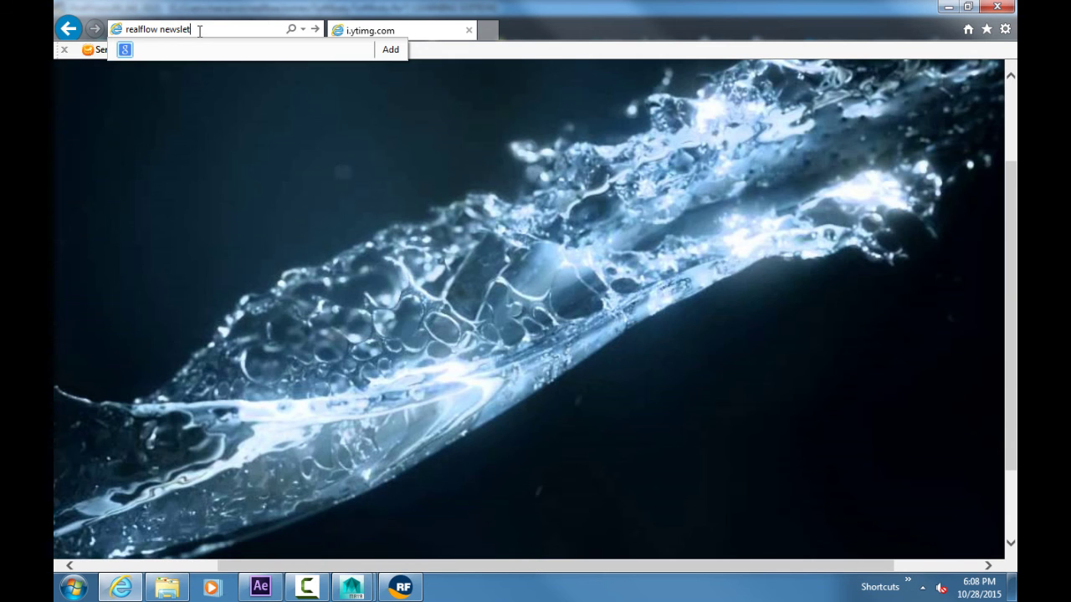
text(ter)
key(Return)
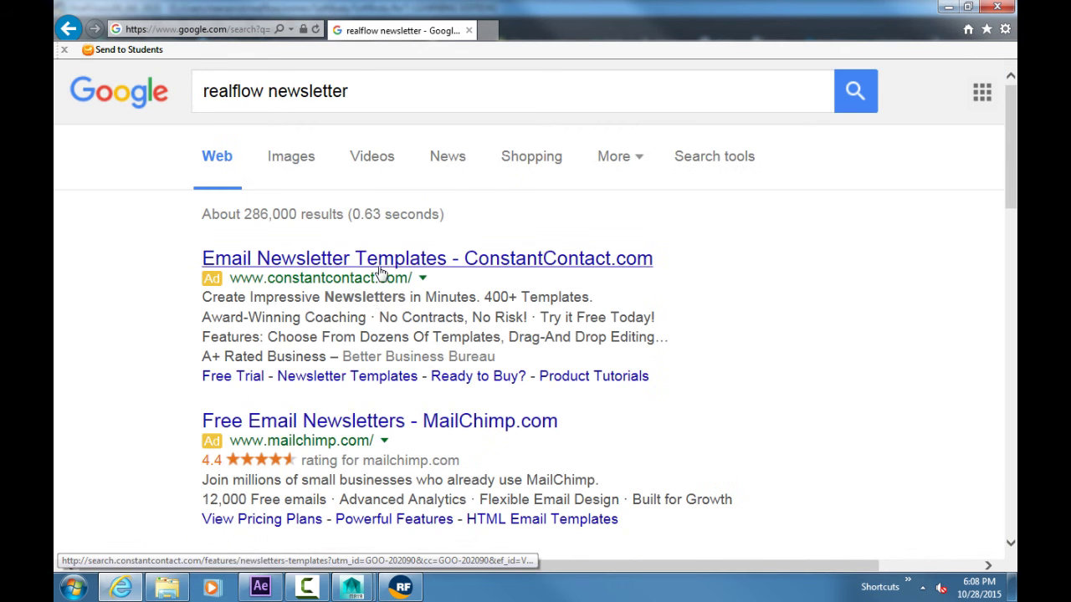
Step: Open the RealFlow Resources sign-up page from the results, review its registration form and newsletter option, and return to RealFlow
scroll(381, 327, down, 3)
click(312, 342)
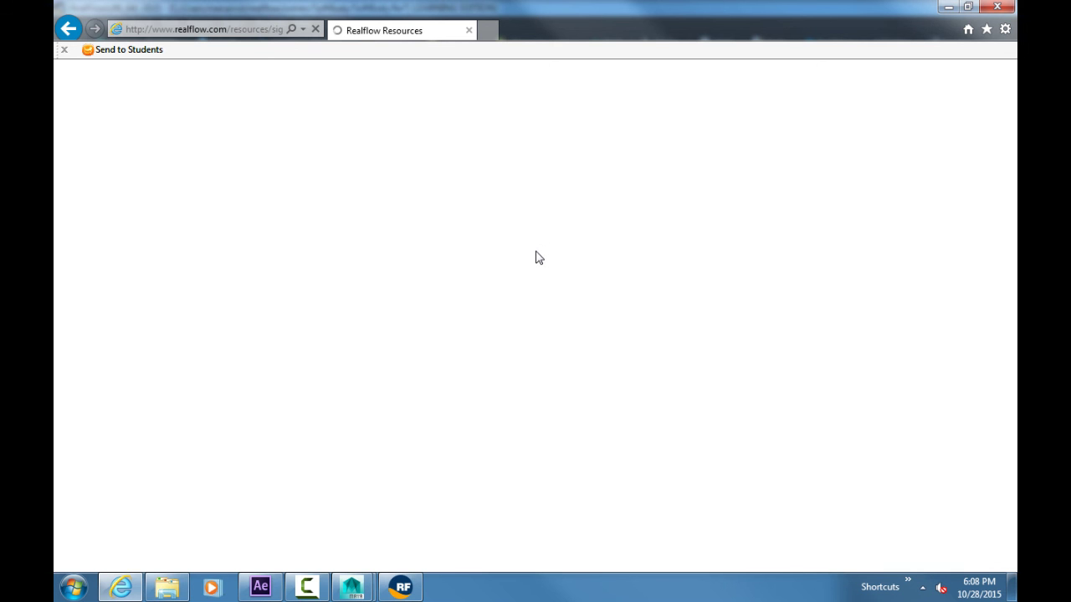
scroll(502, 267, down, 1)
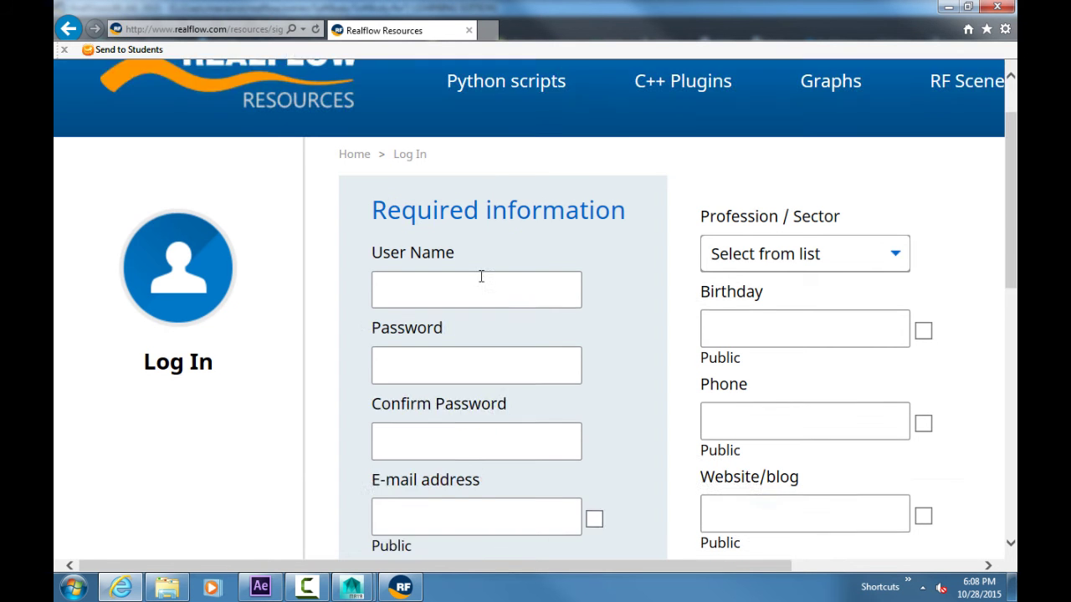
scroll(481, 276, down, 8)
scroll(602, 275, up, 4)
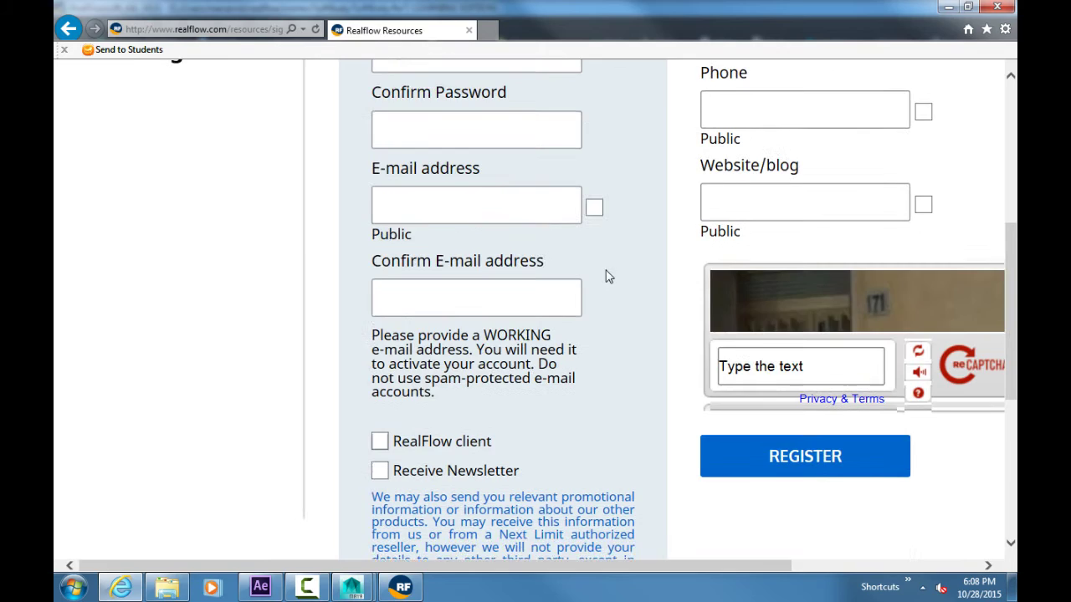
scroll(608, 277, up, 5)
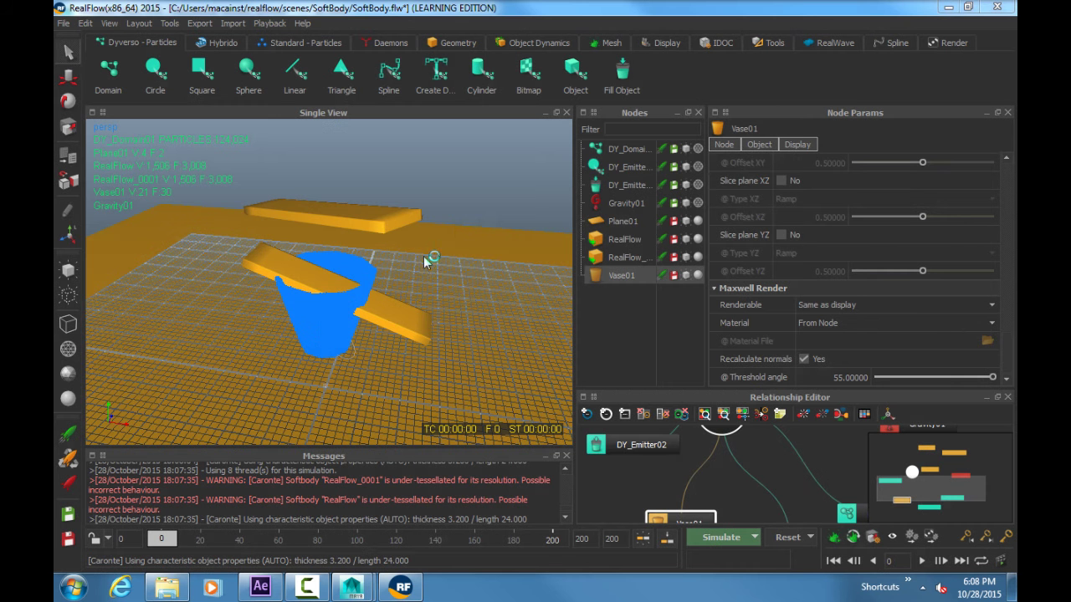
Step: Review the Hybrido and Object Dynamics tools, and deselect the vase
mouse_move(395, 264)
alt+mouse_down()
mouse_move(391, 346)
mouse_move(425, 304)
mouse_move(407, 268)
alt+mouse_up()
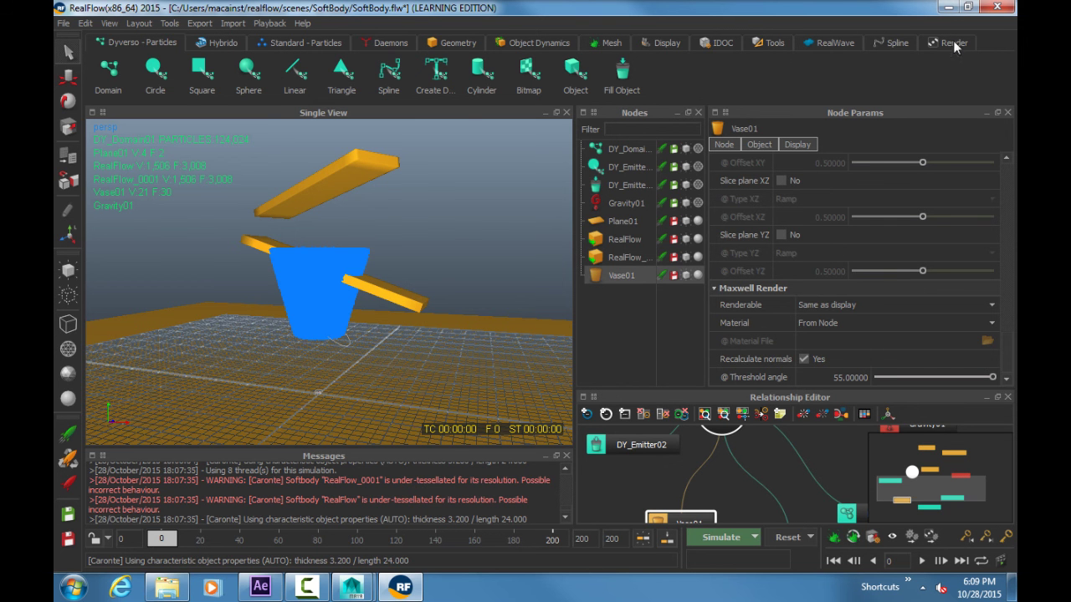
click(222, 43)
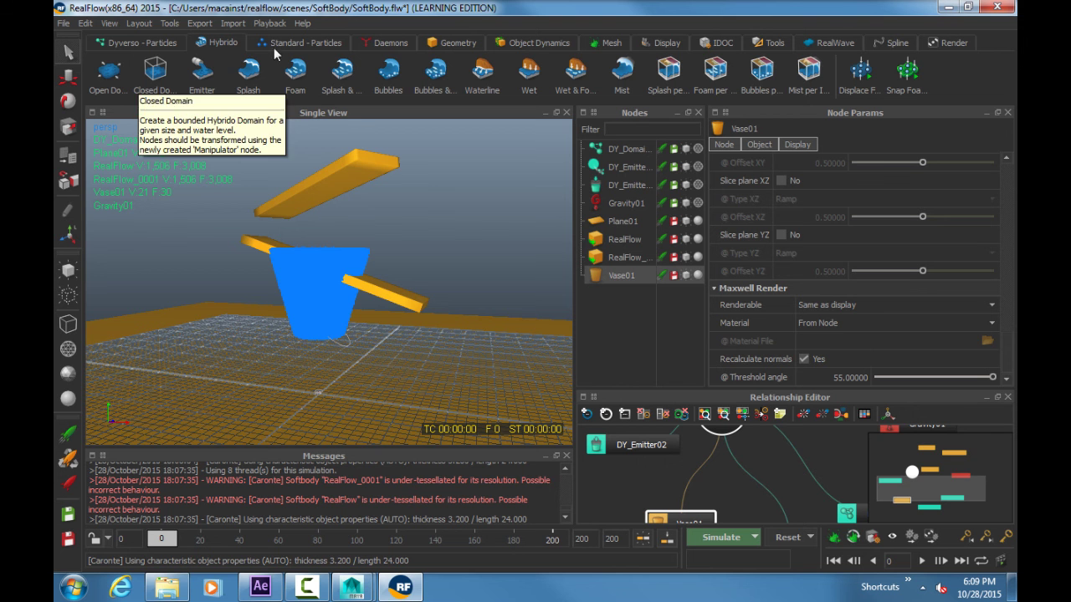
click(554, 43)
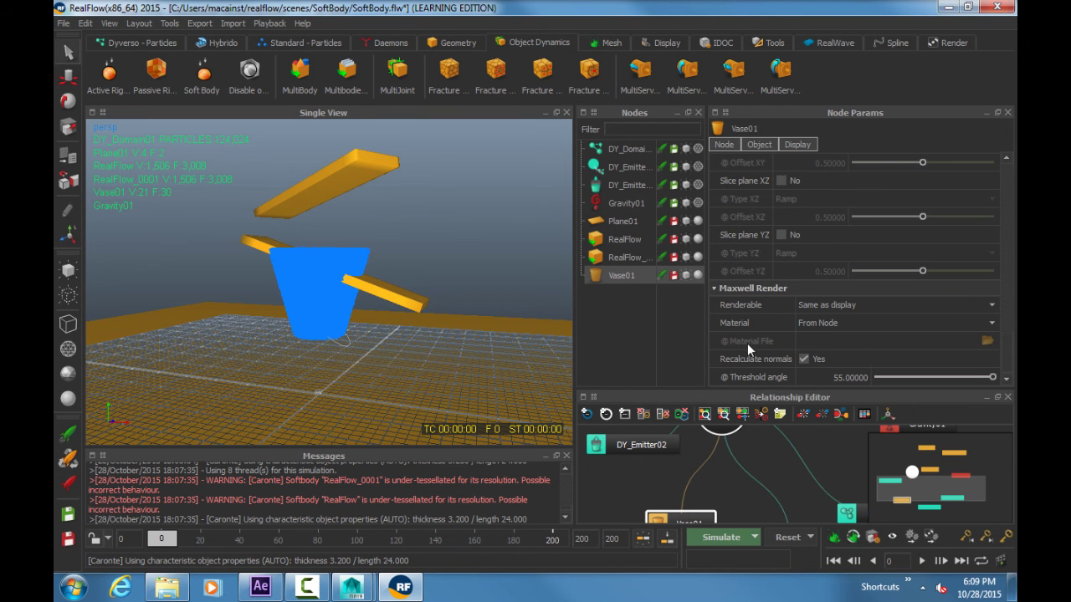
scroll(747, 343, down, 5)
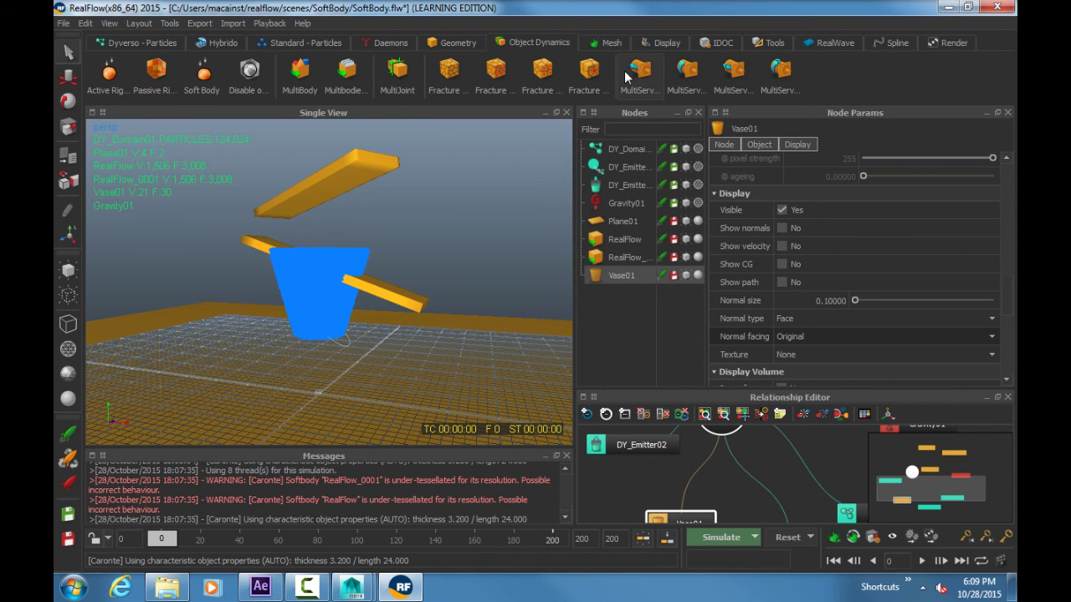
click(405, 209)
scroll(400, 260, down, 5)
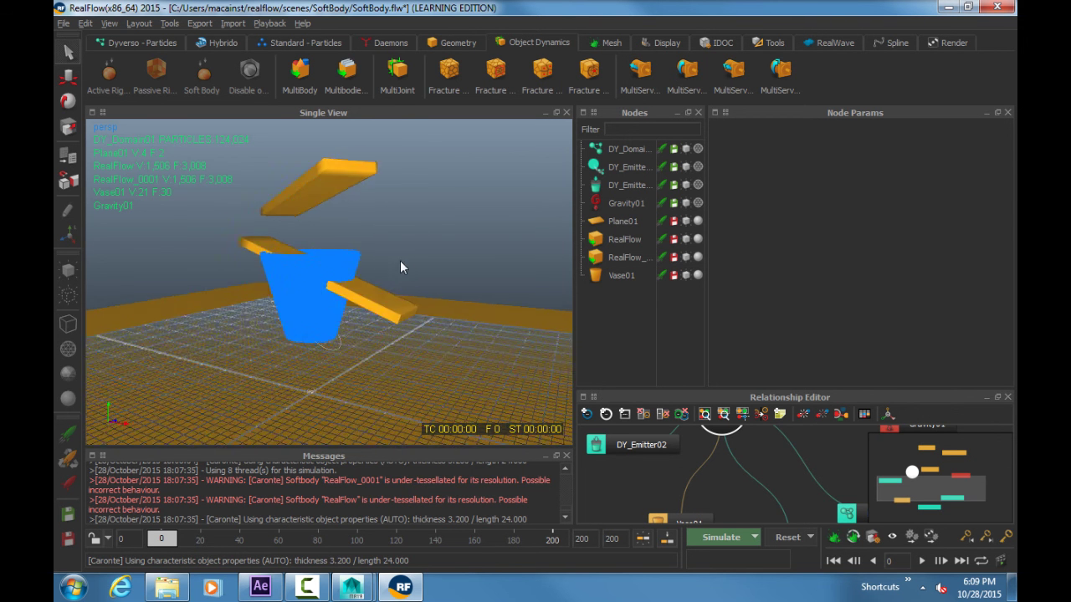